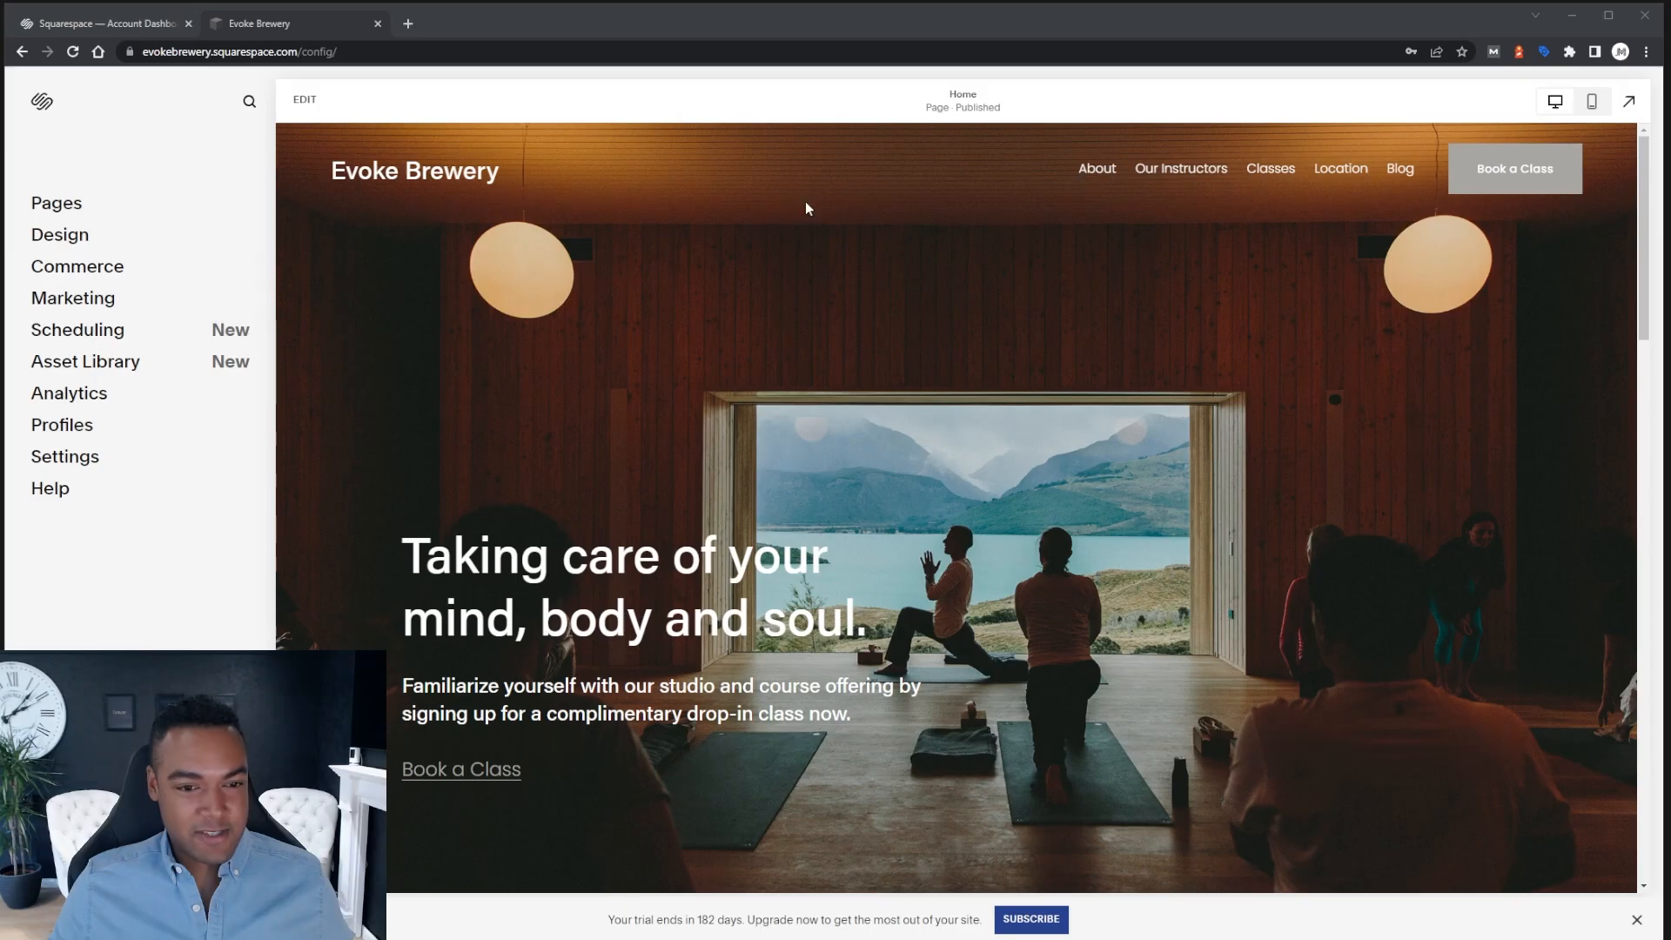
Preview the Home page, show the site's list of pages and open the Home page for editing
scroll(788, 352, "down", 4)
scroll(790, 348, "down", 4)
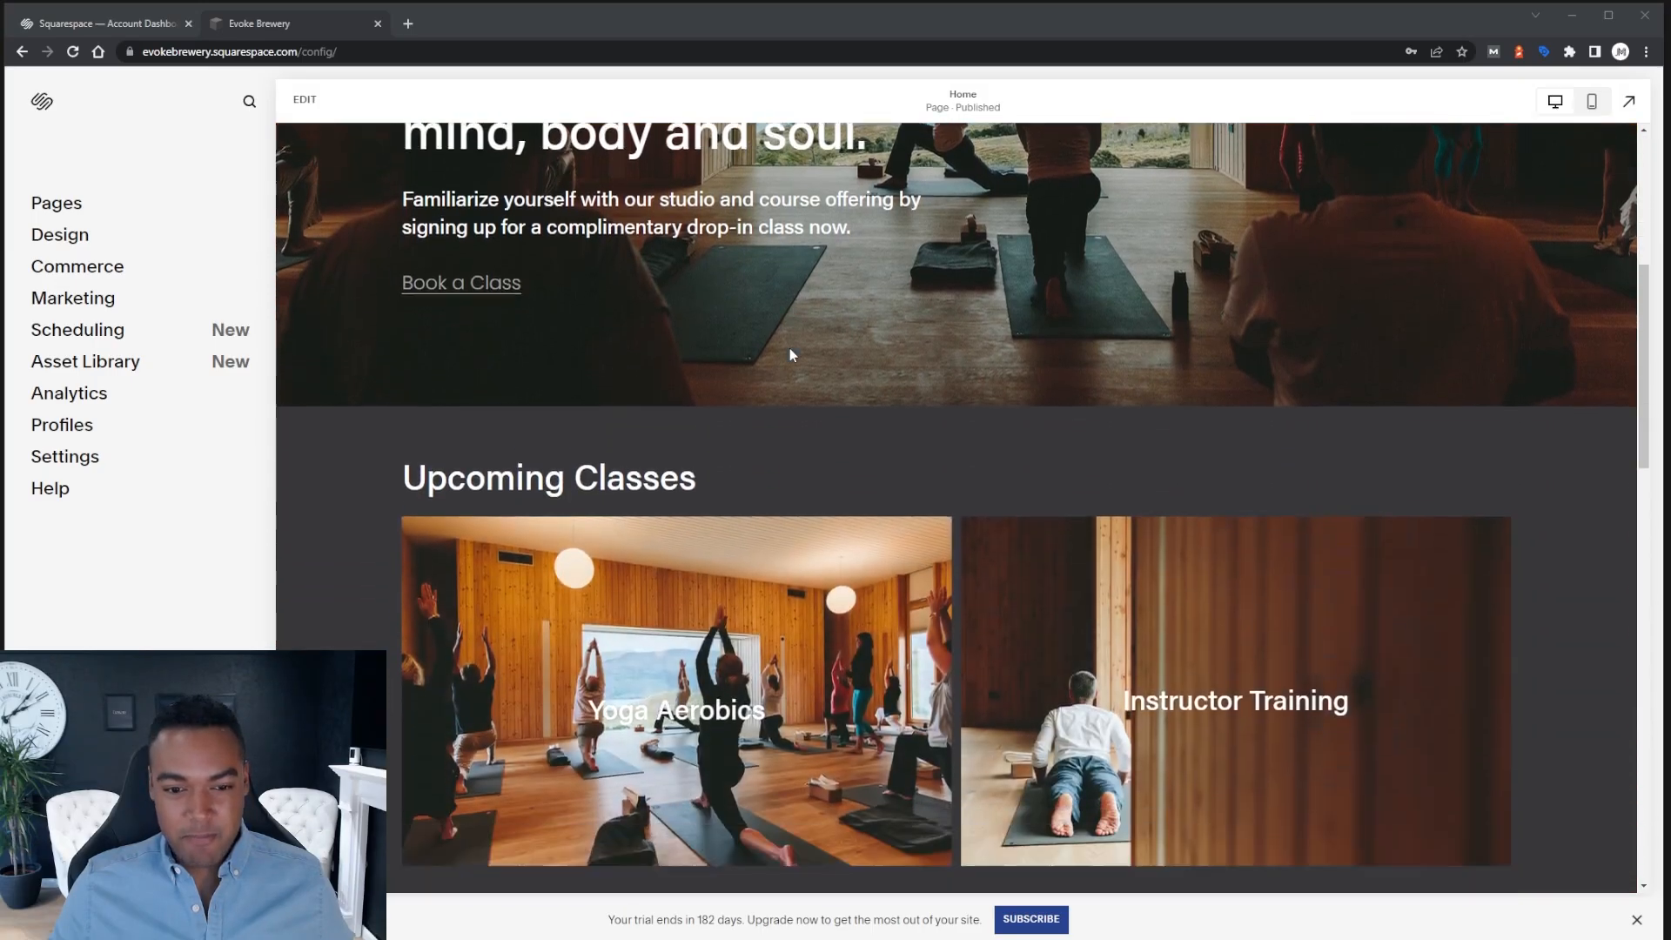
scroll(659, 300, "up", 8)
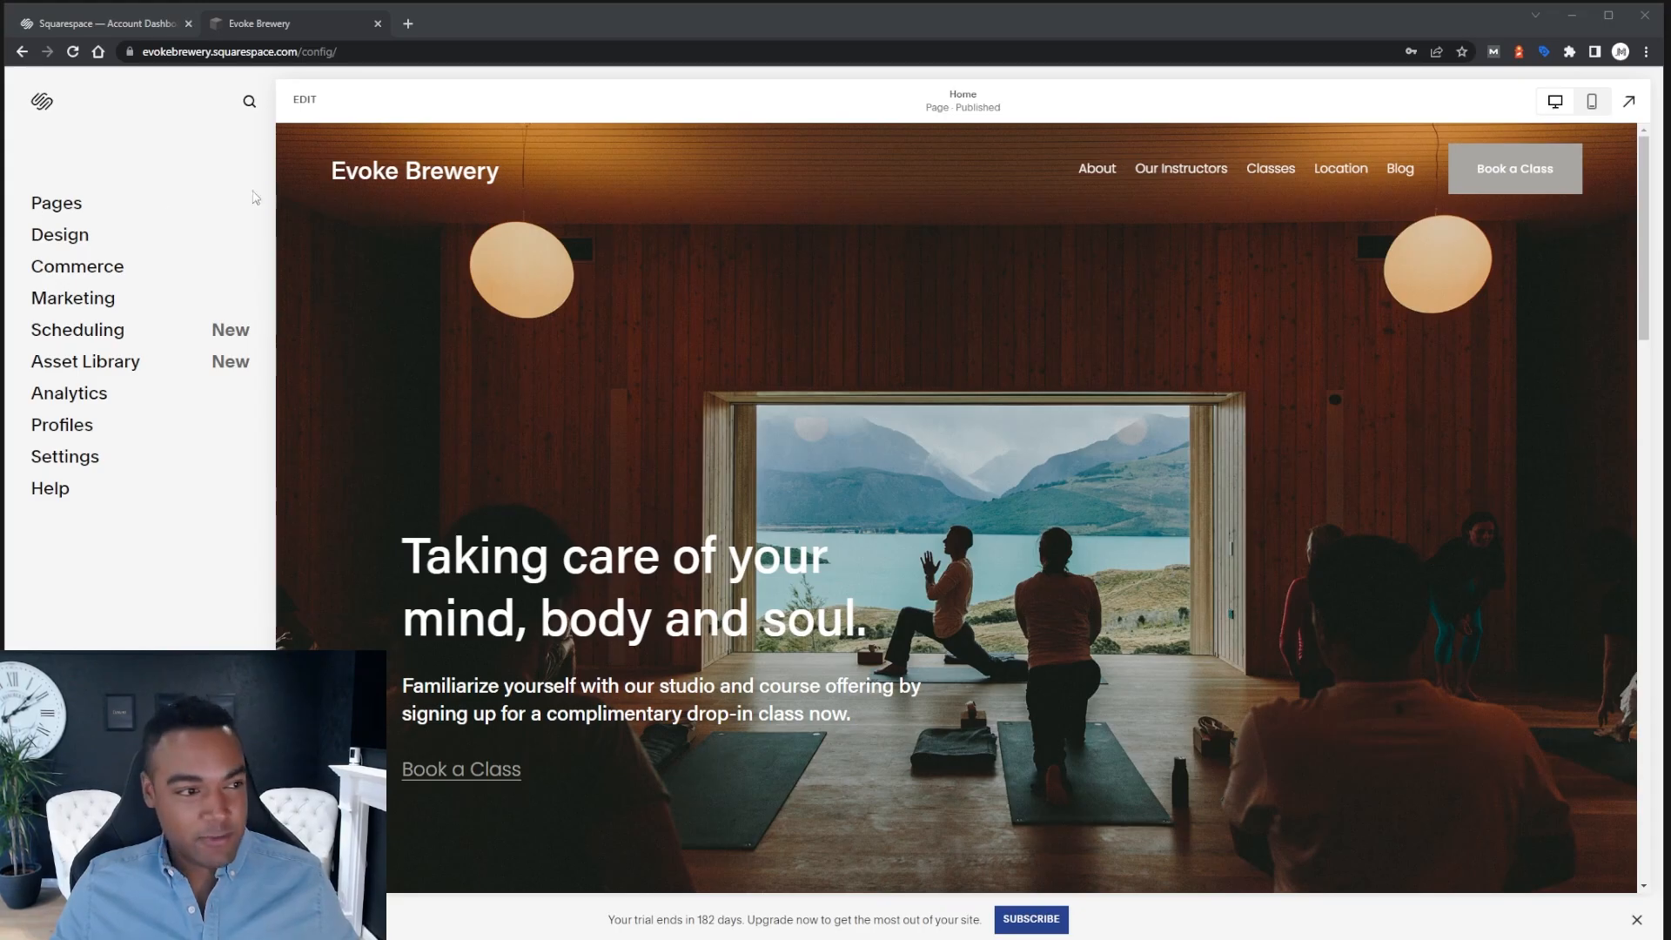
left_click(66, 208)
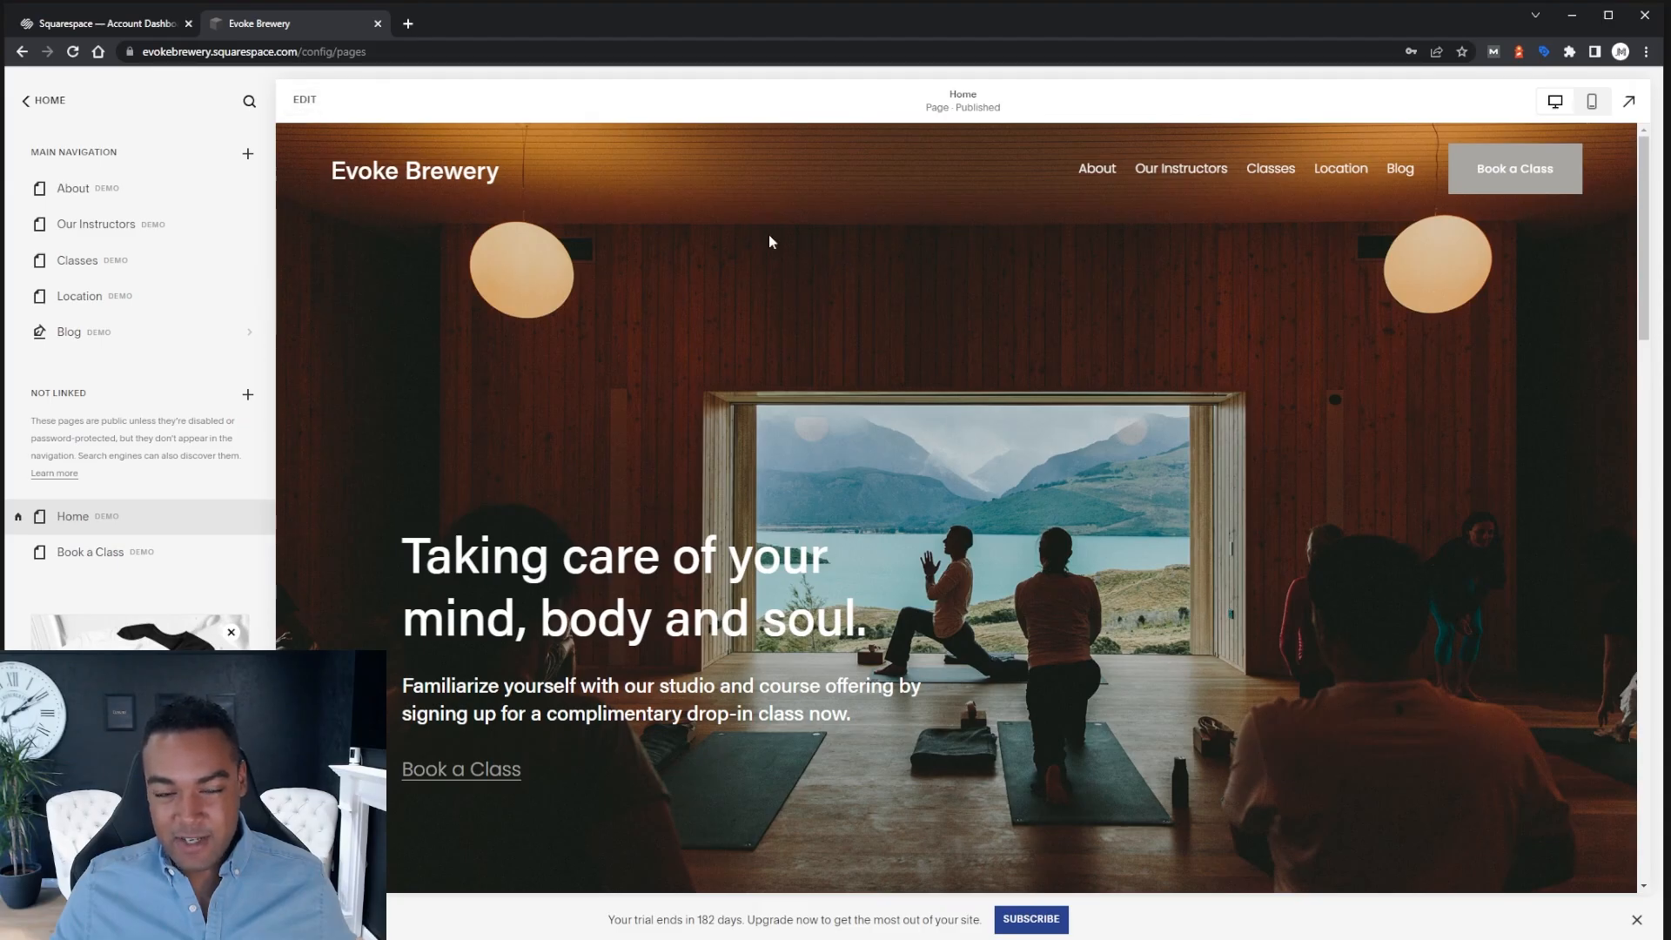
left_click(303, 101)
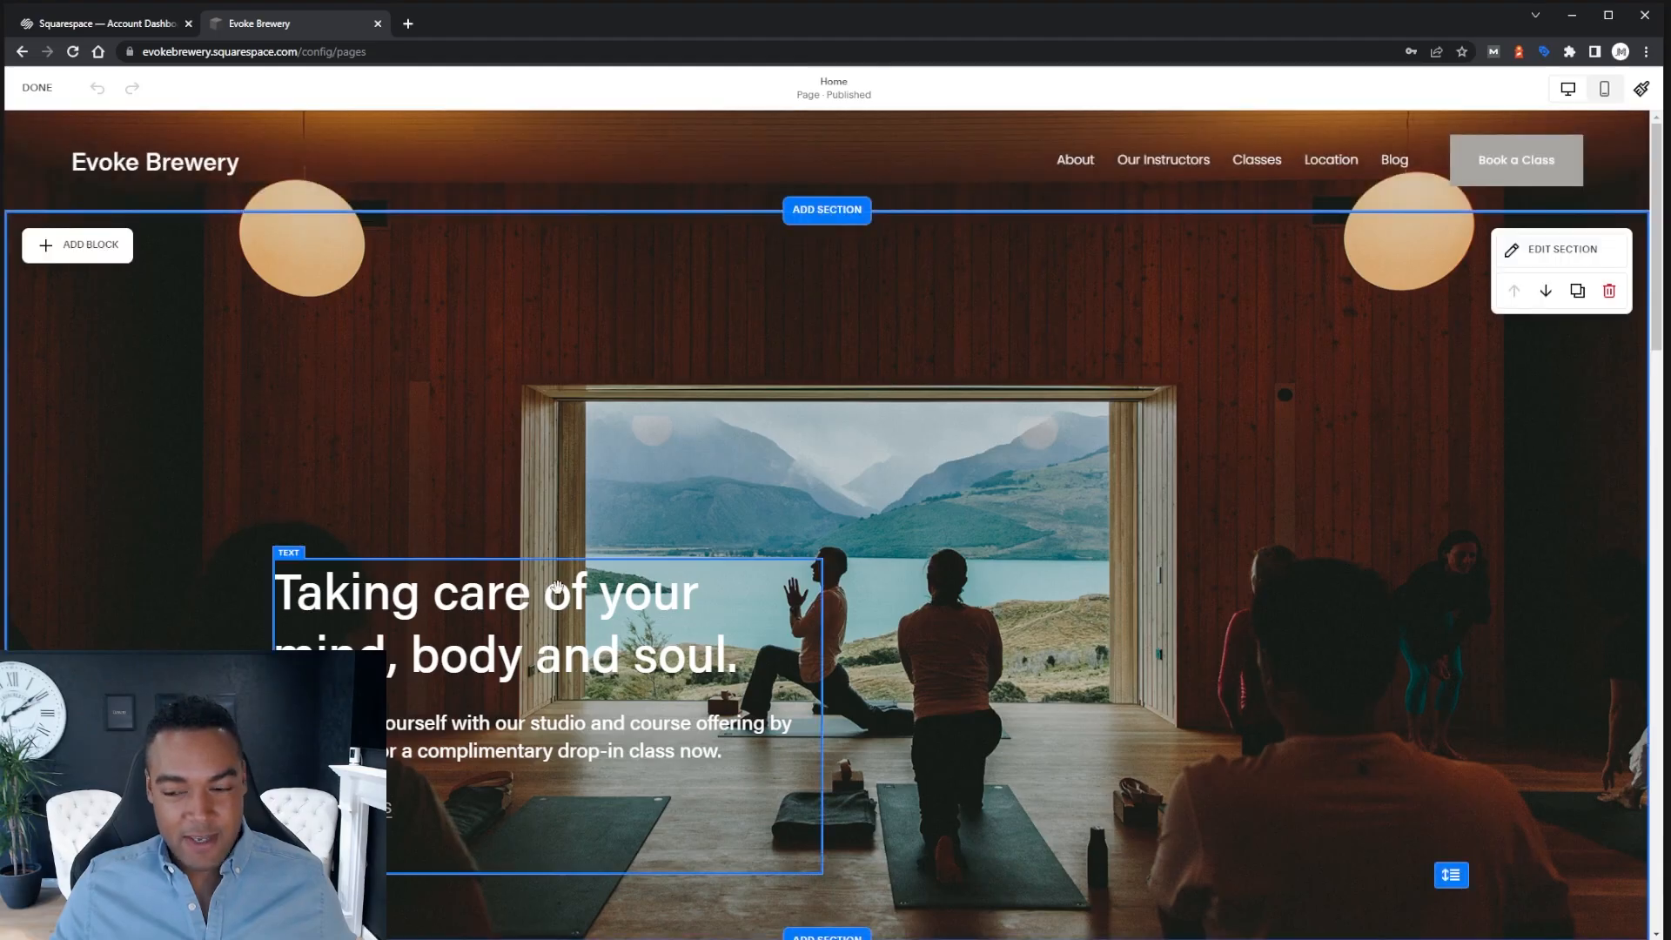
Examine the Home page's sections in edit mode, from the hero banner through the Upcoming Classes section
scroll(557, 588, "down", 6)
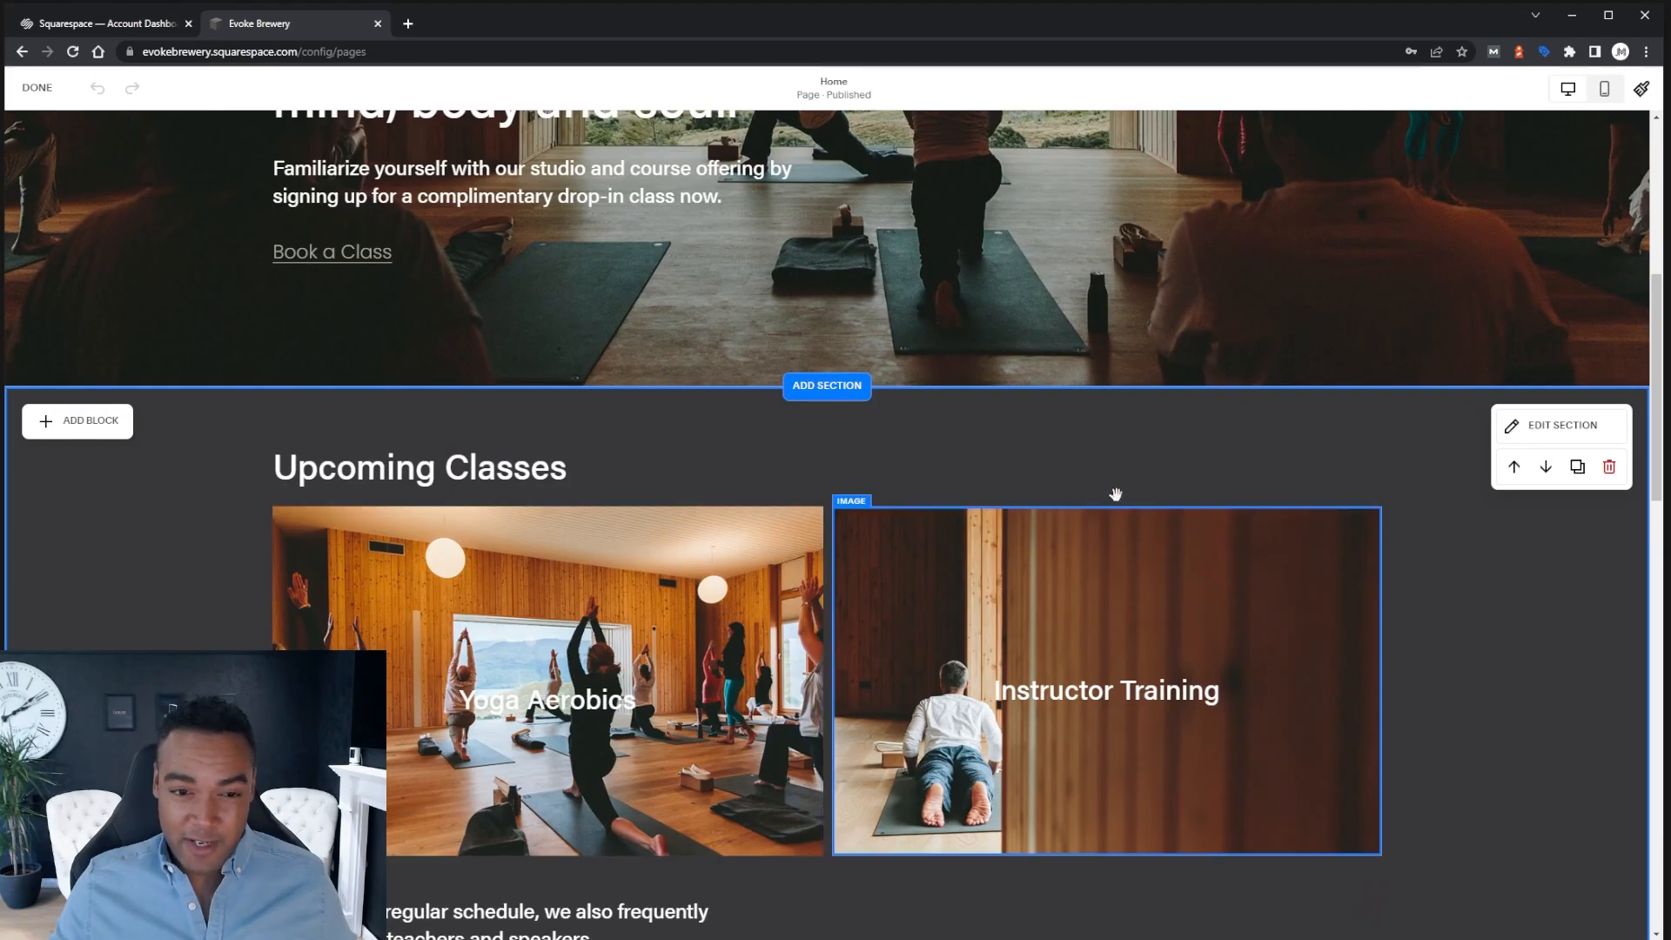
scroll(1180, 423, "down", 1)
scroll(1180, 423, "down", 3)
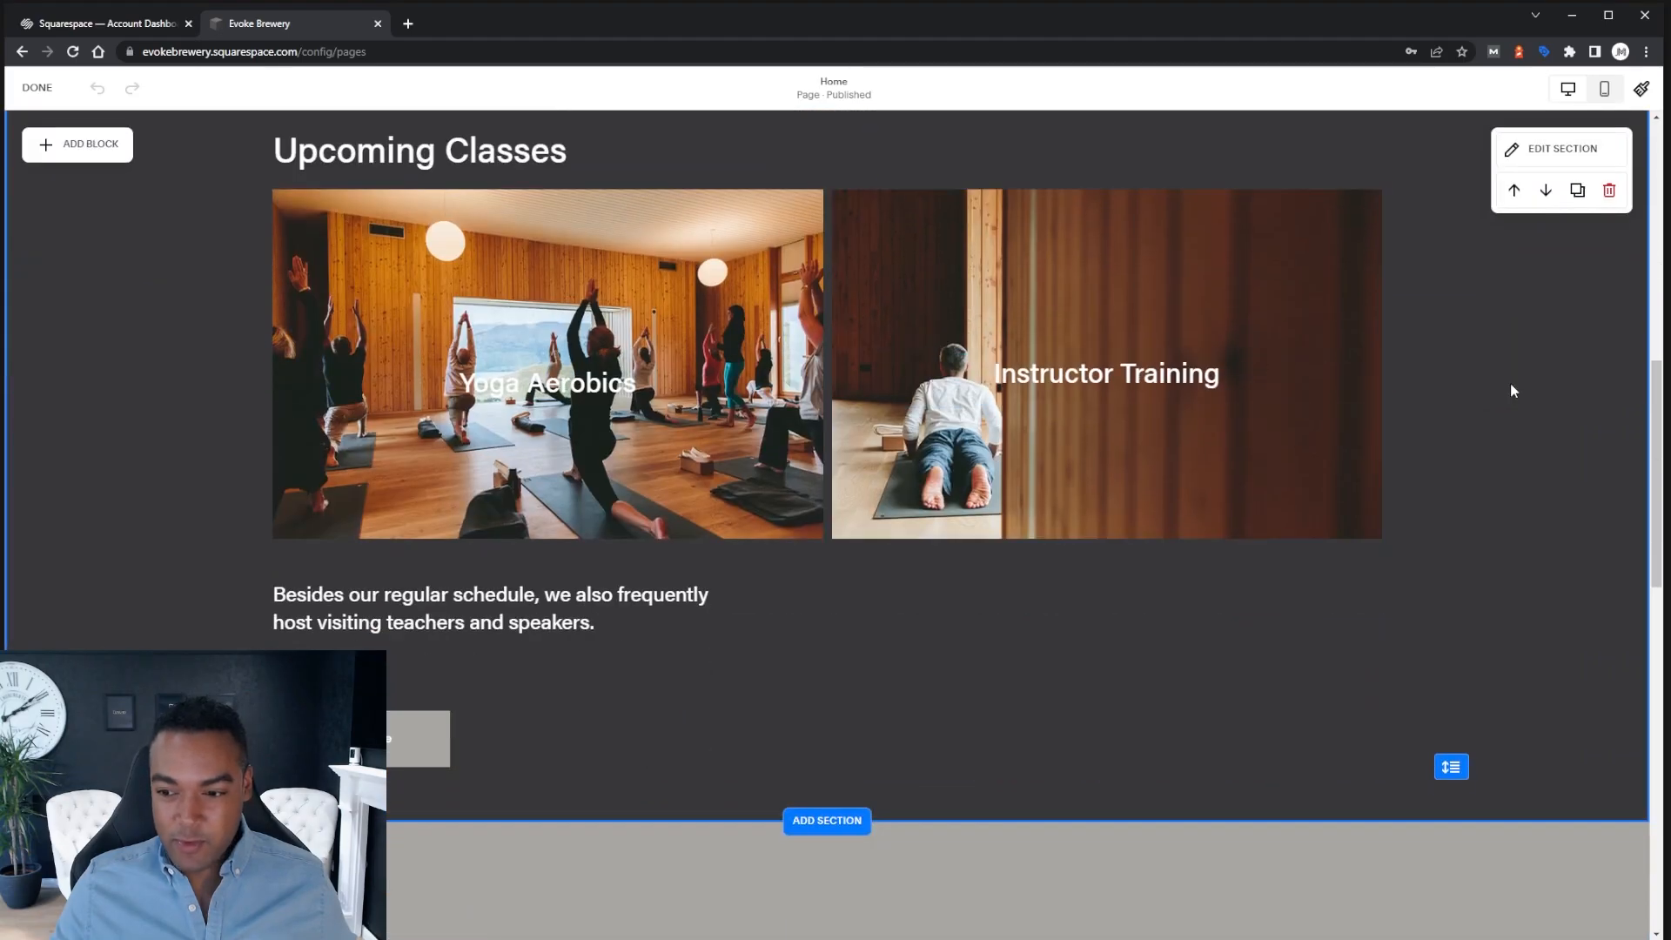
scroll(1512, 389, "up", 2)
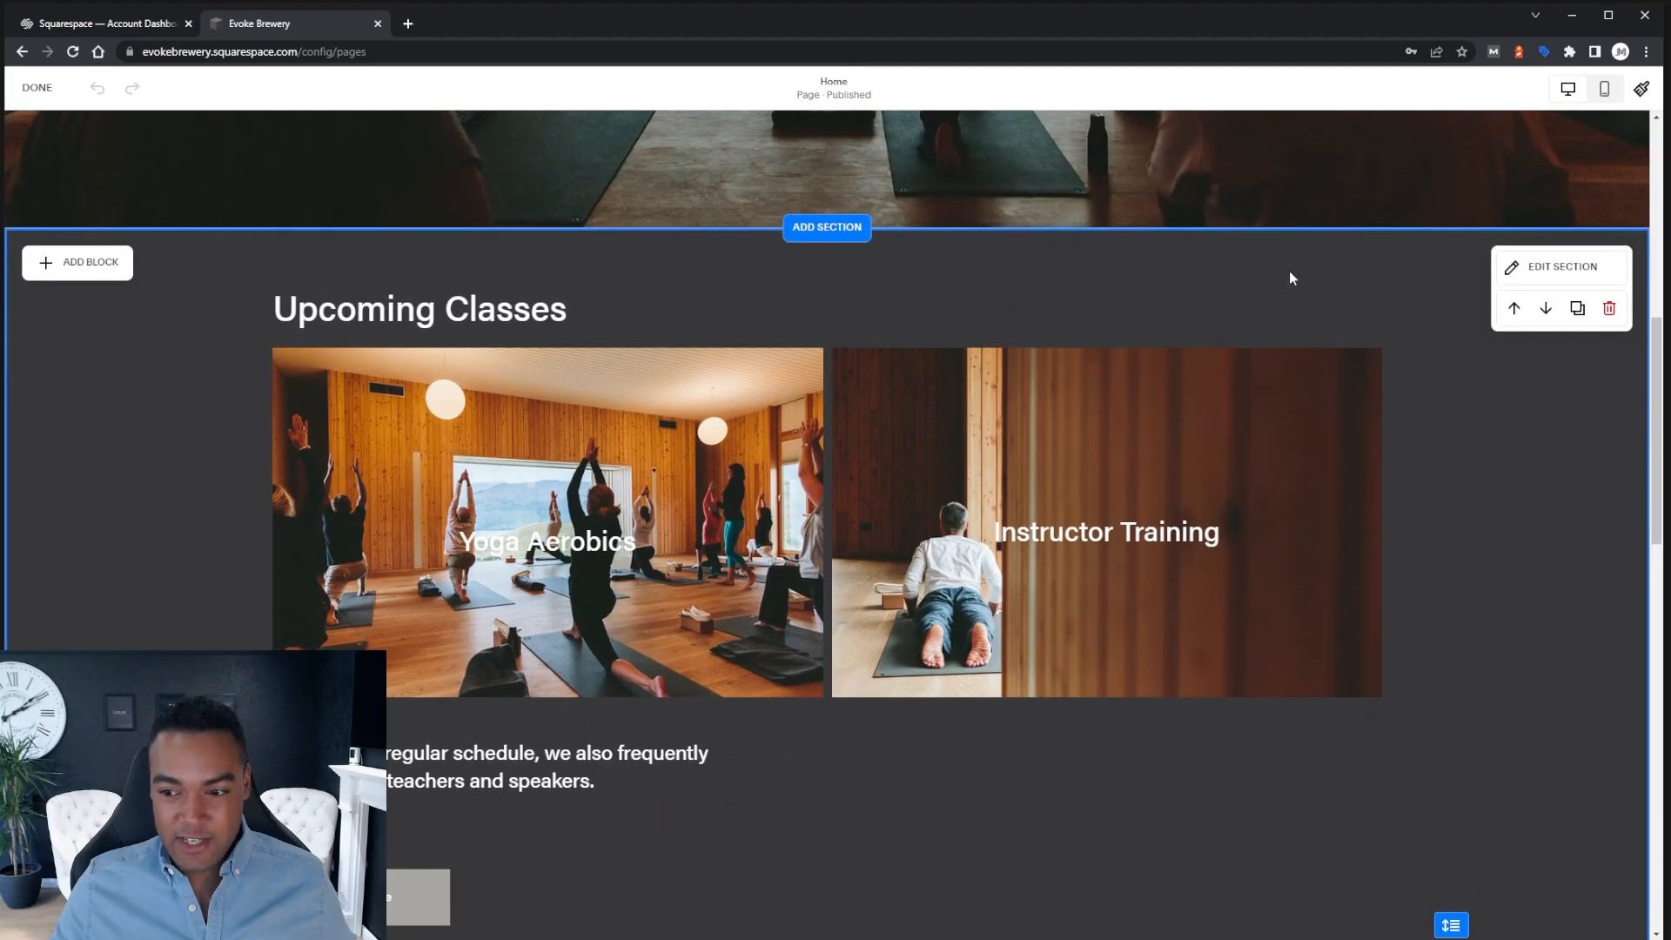
scroll(892, 416, "up", 1)
scroll(892, 416, "up", 5)
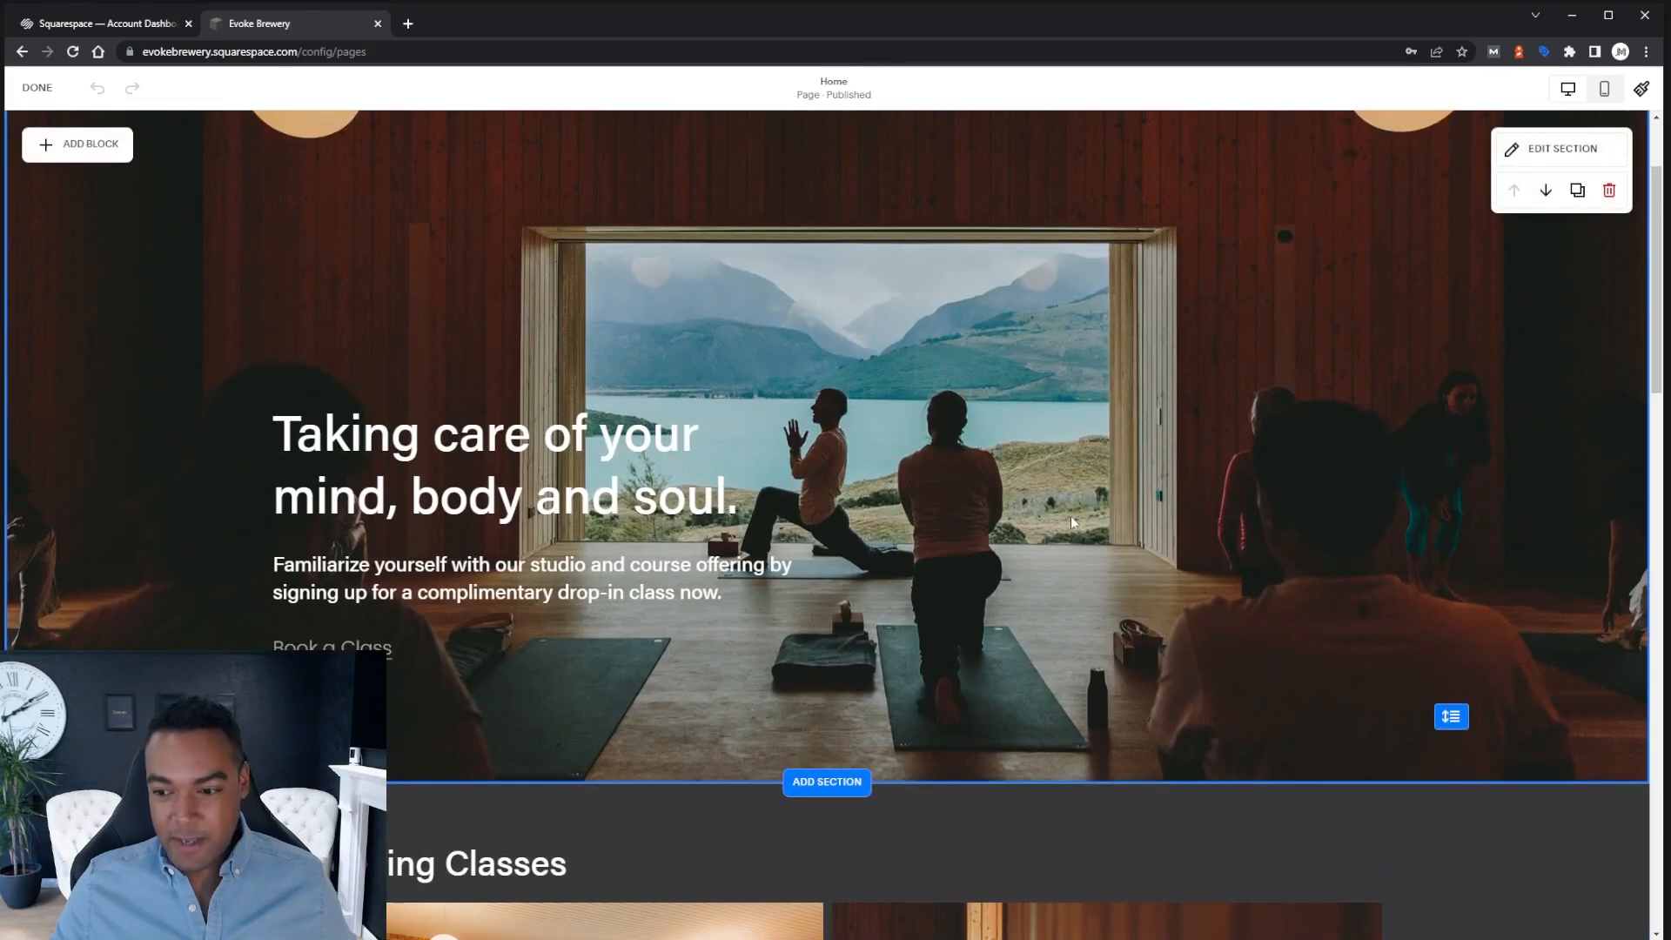
scroll(1051, 528, "up", 2)
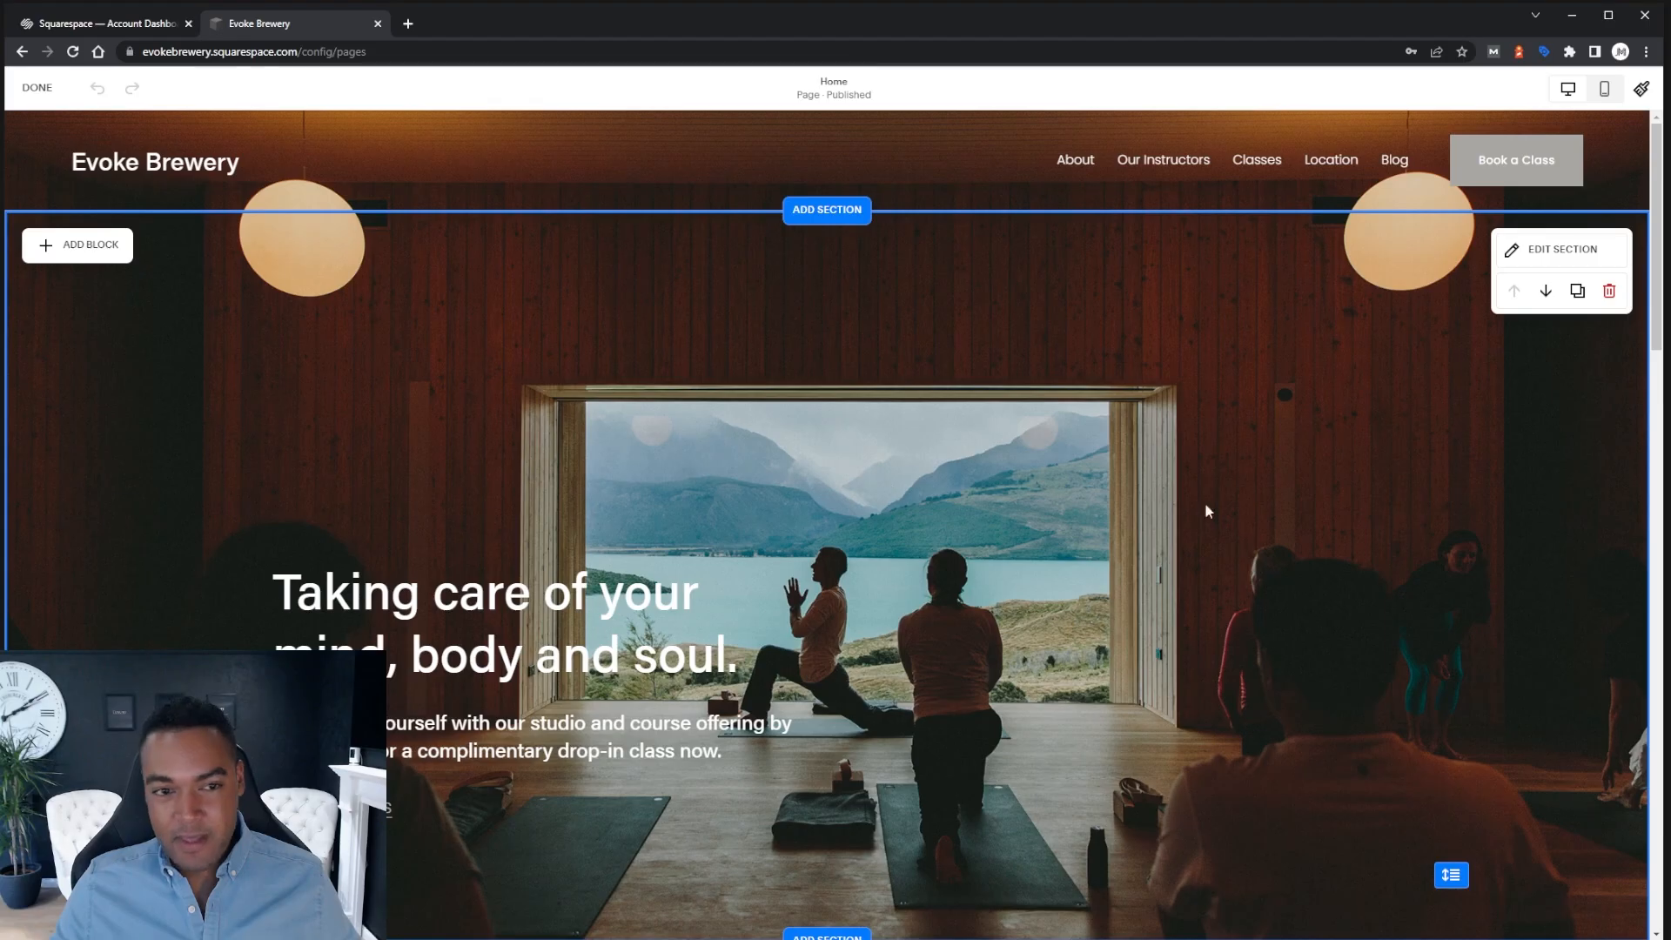
Start editing the site header and check its site title and logo settings
mouse_move(958, 172)
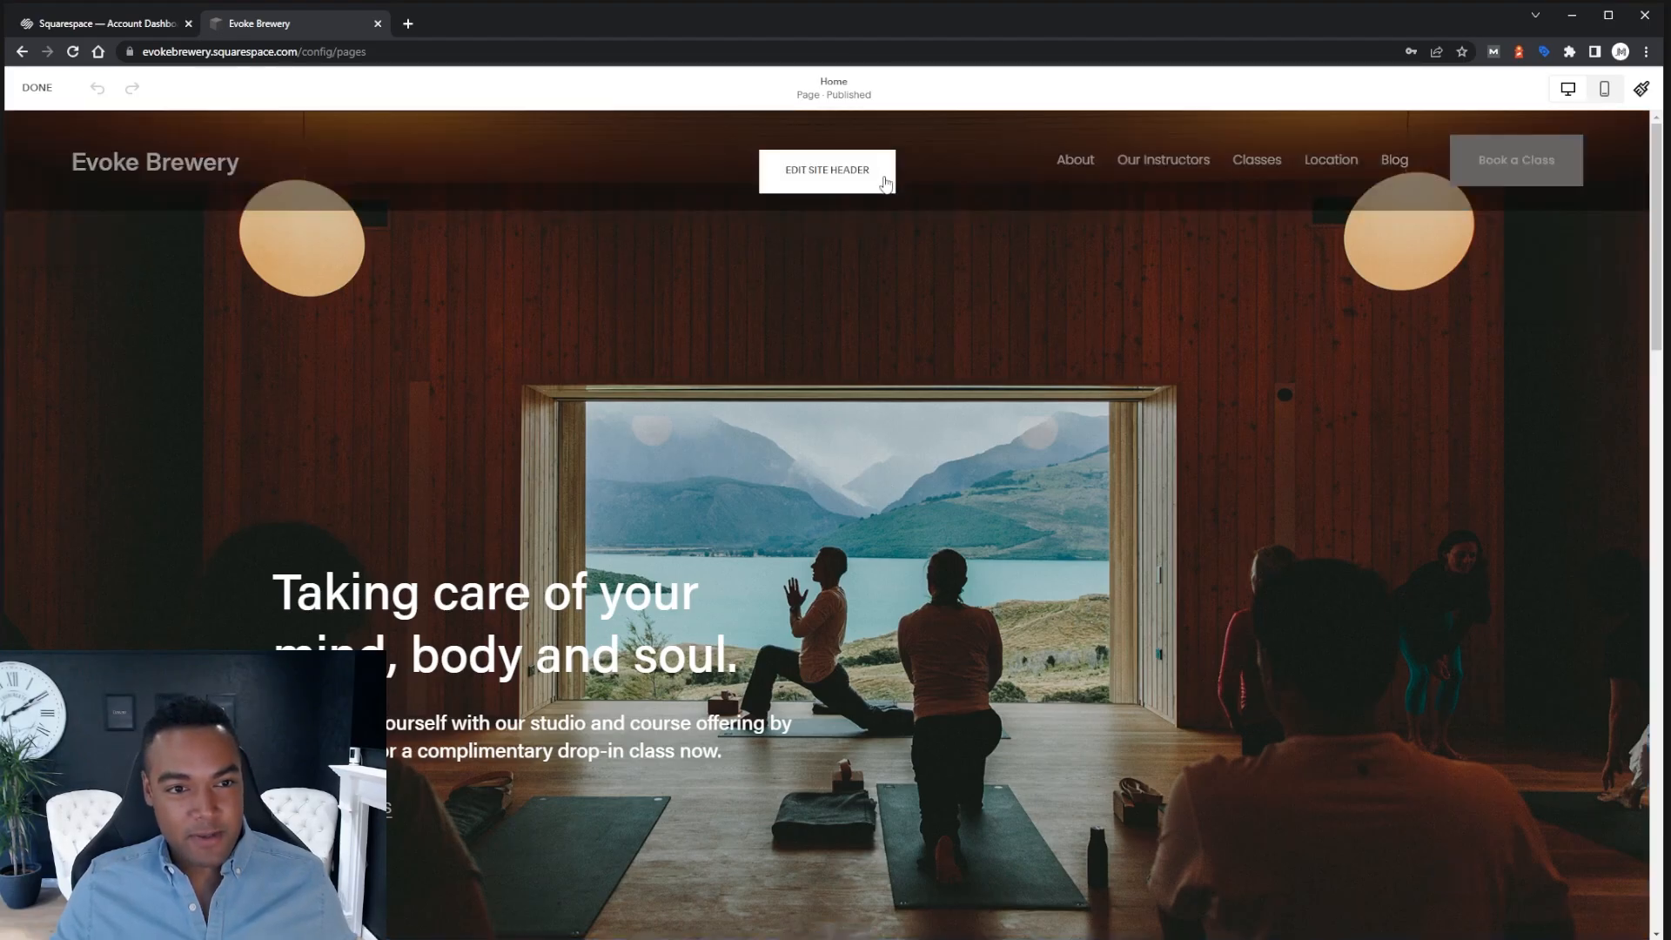
mouse_move(548, 250)
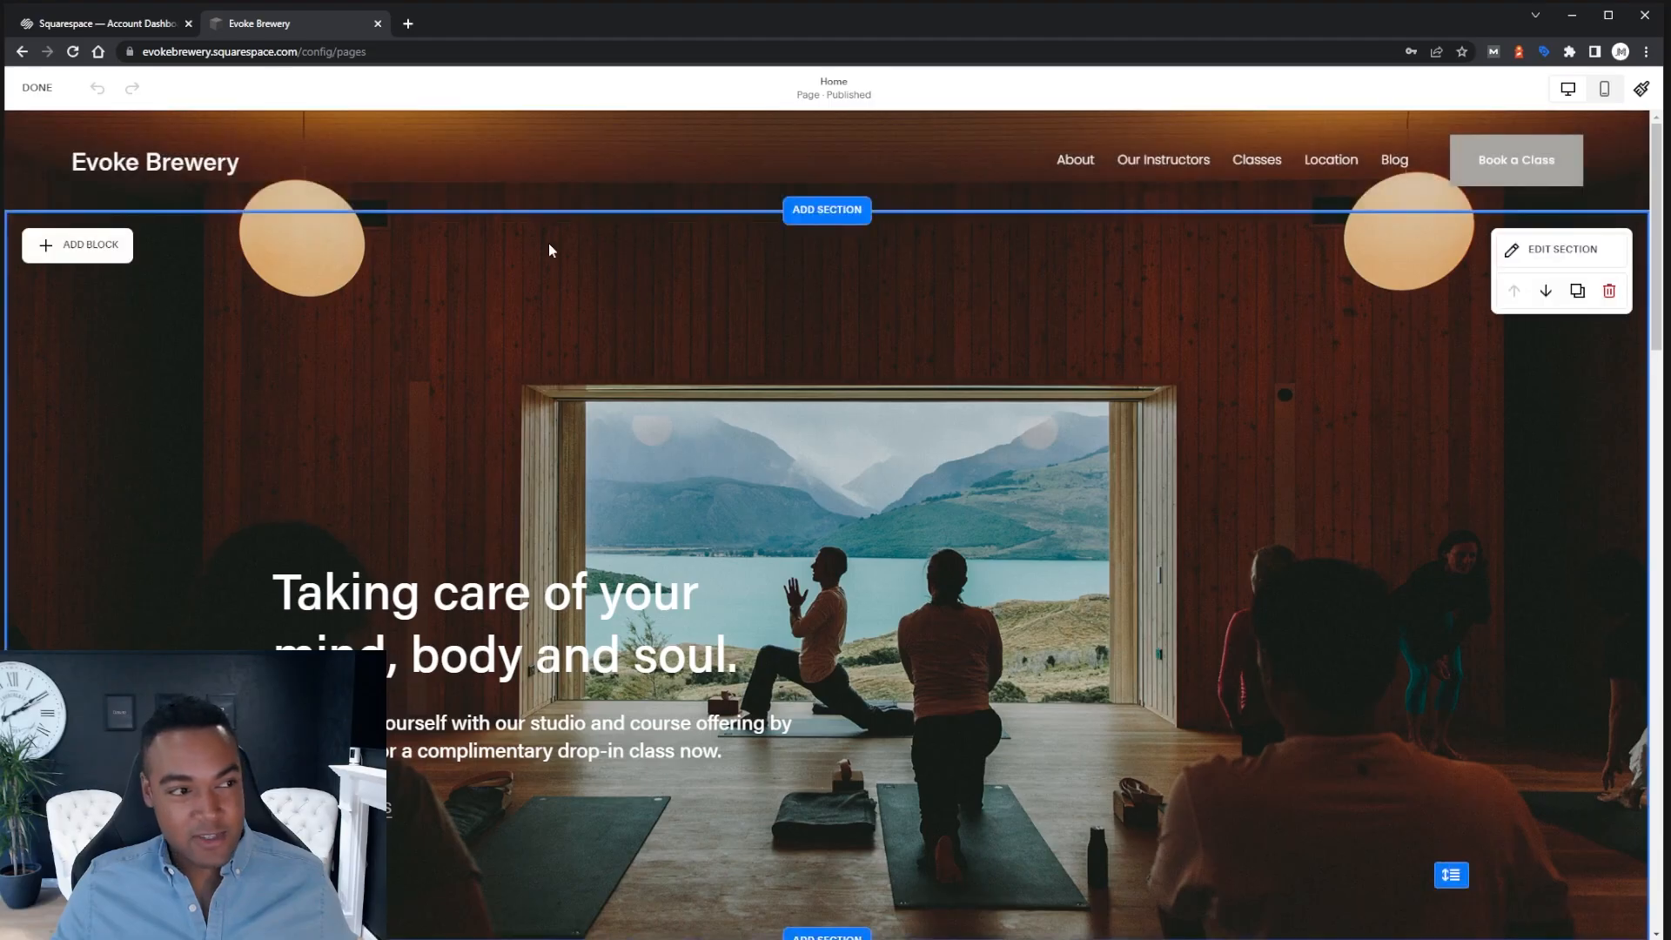
mouse_move(746, 175)
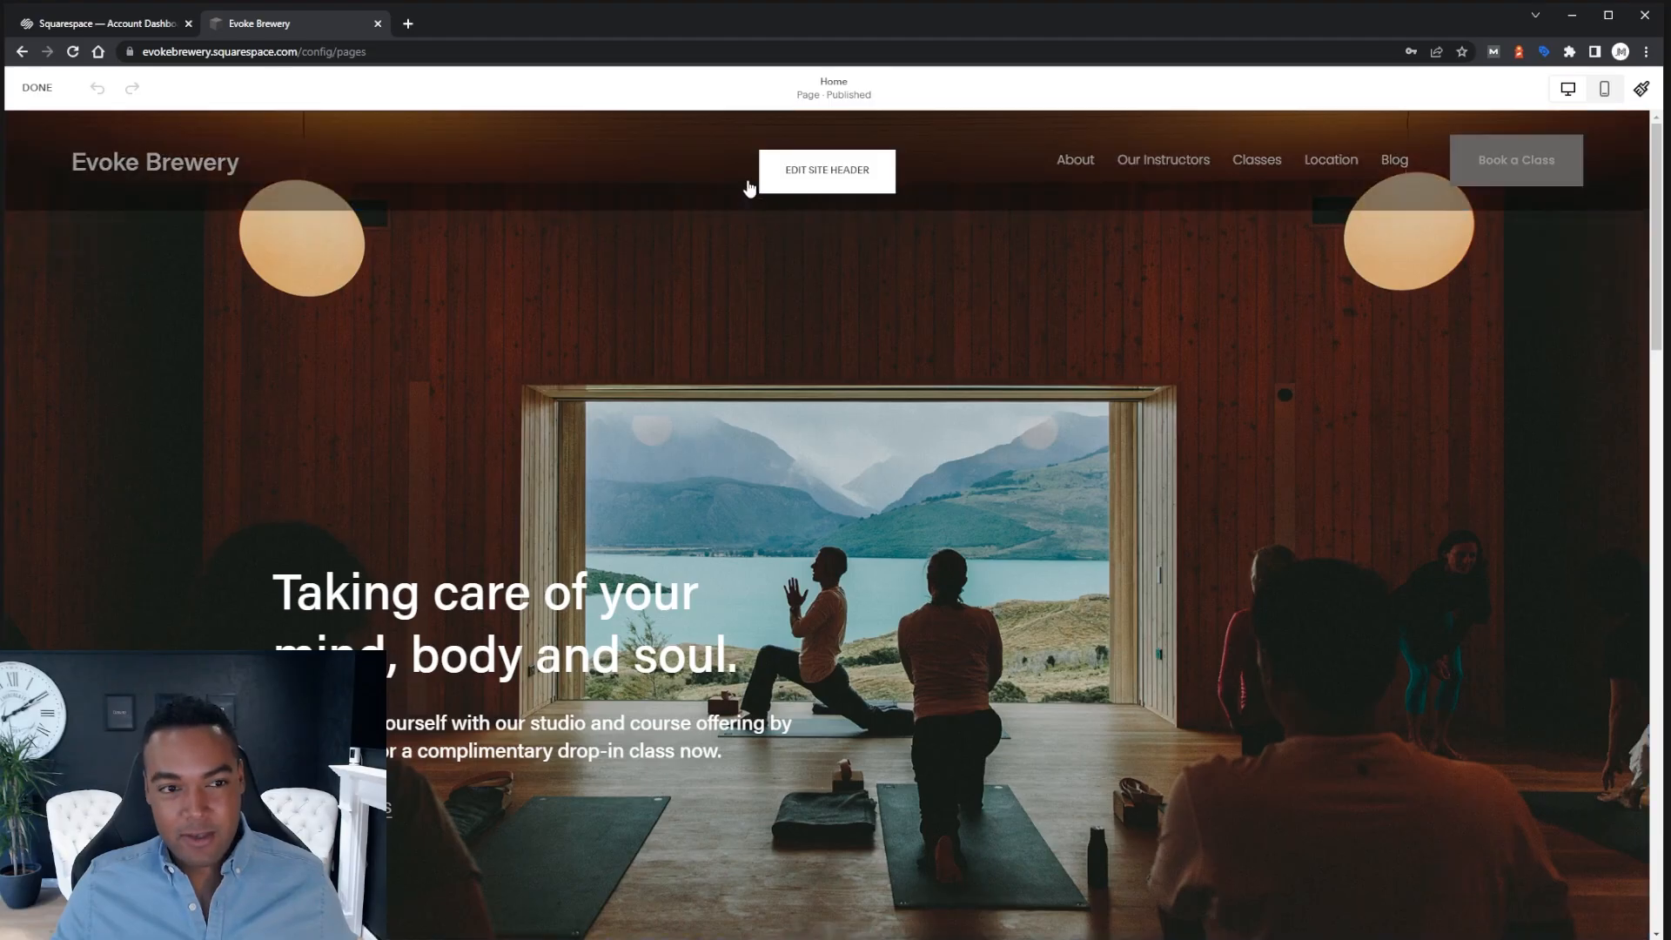
left_click(870, 186)
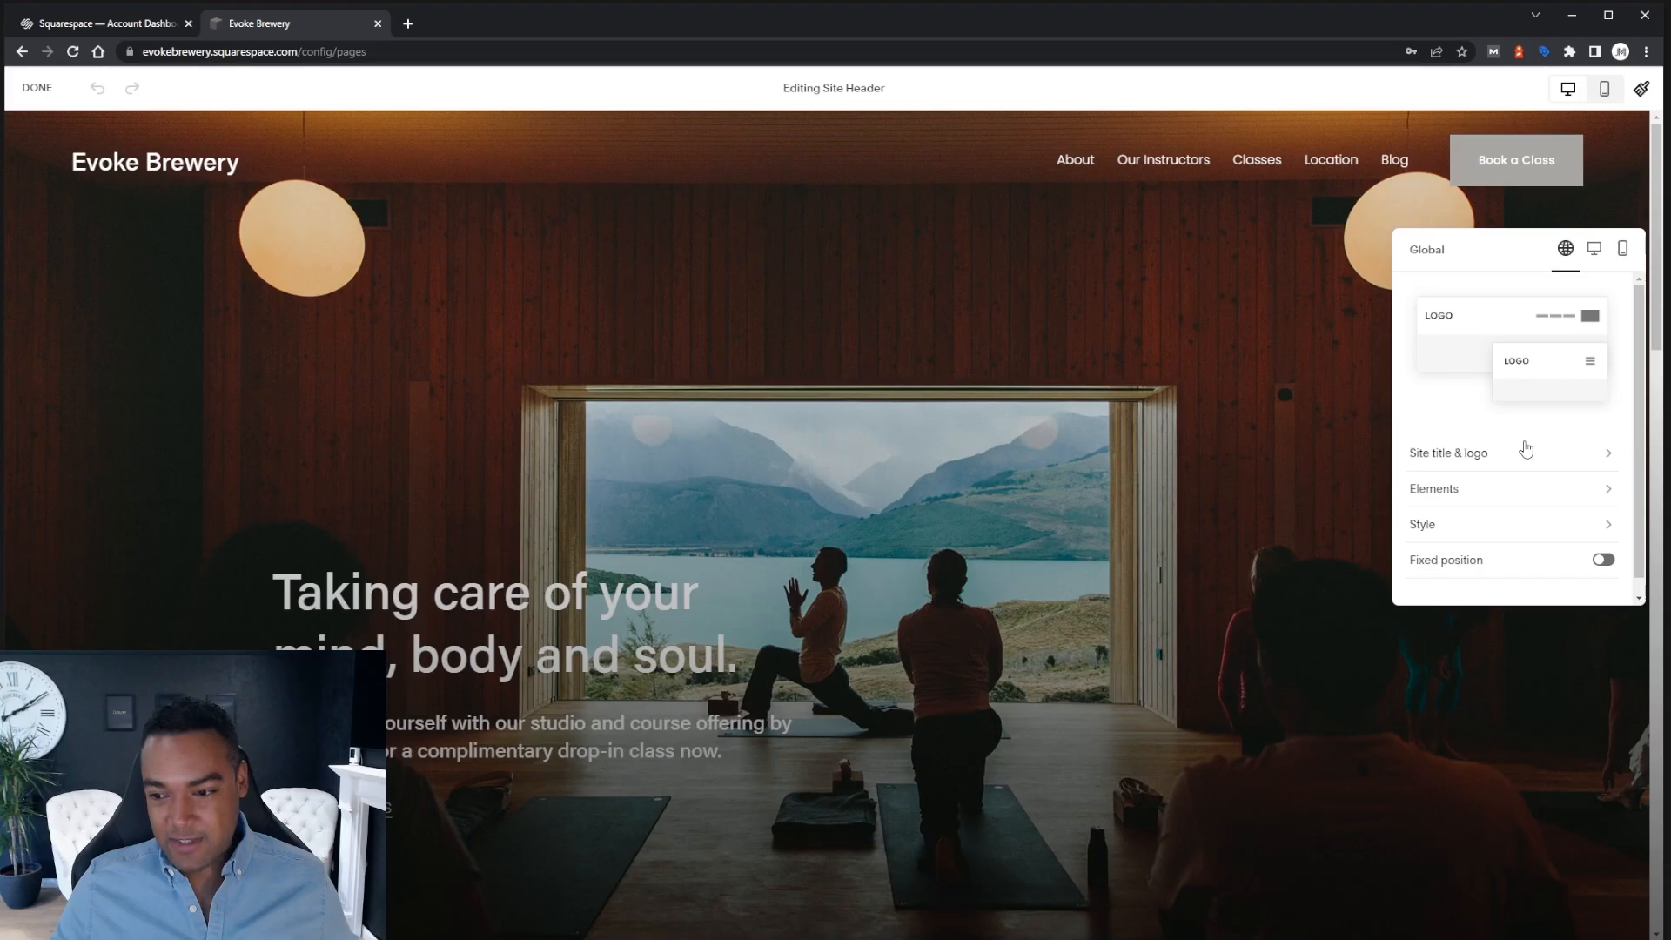
left_click(1453, 453)
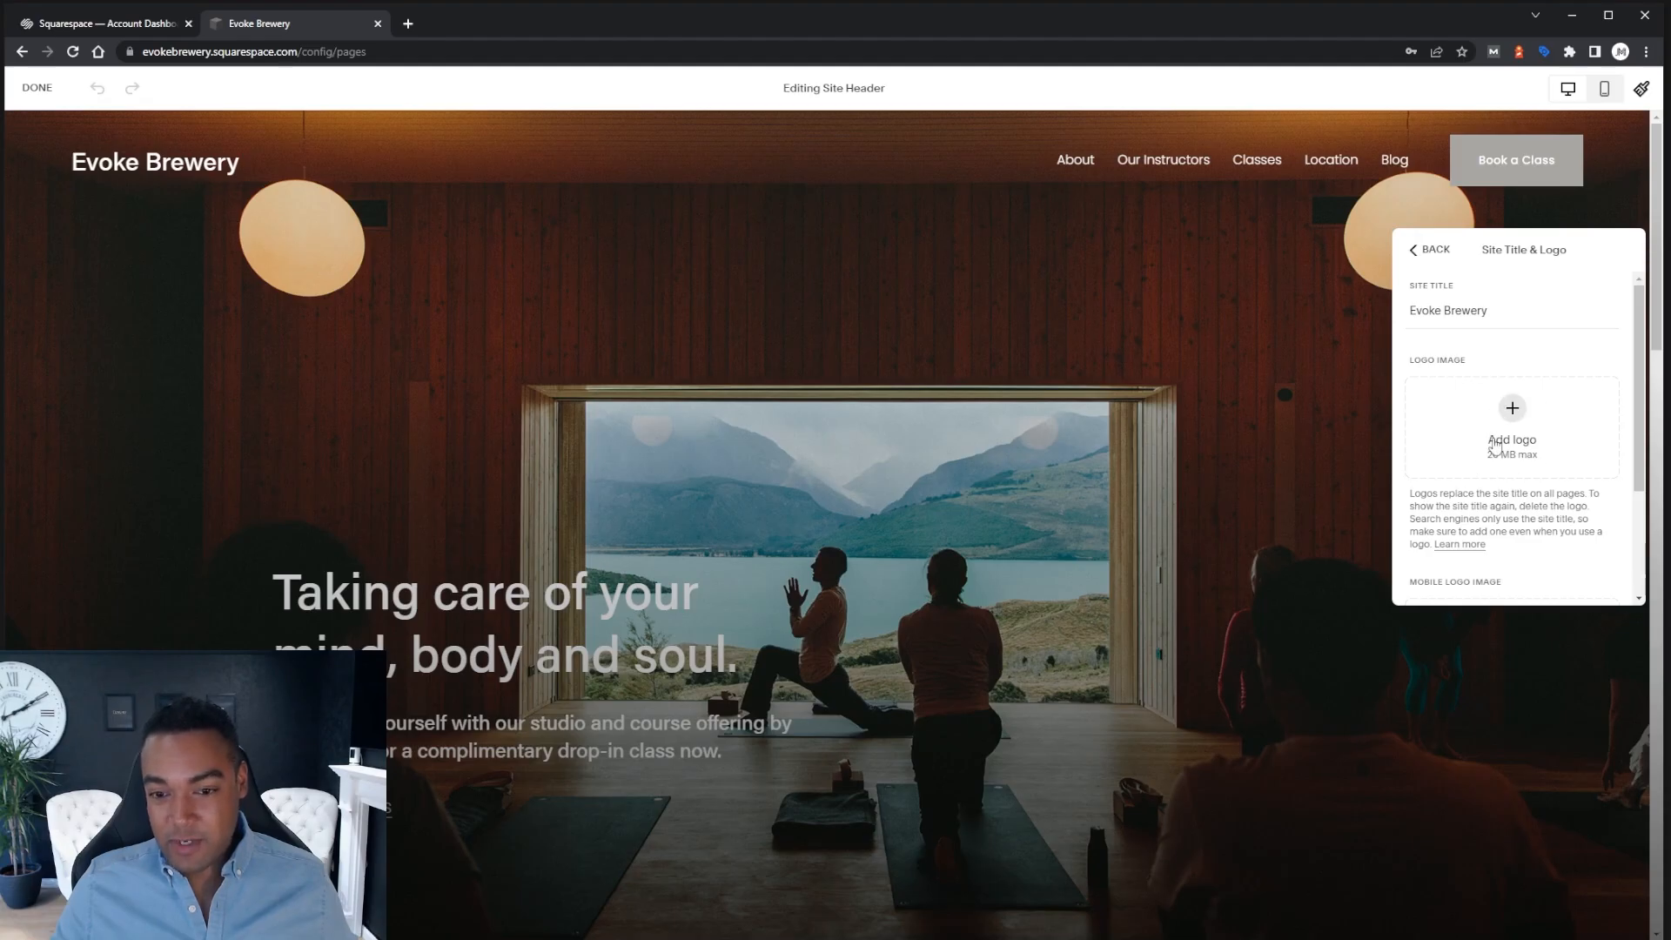
left_click(1432, 250)
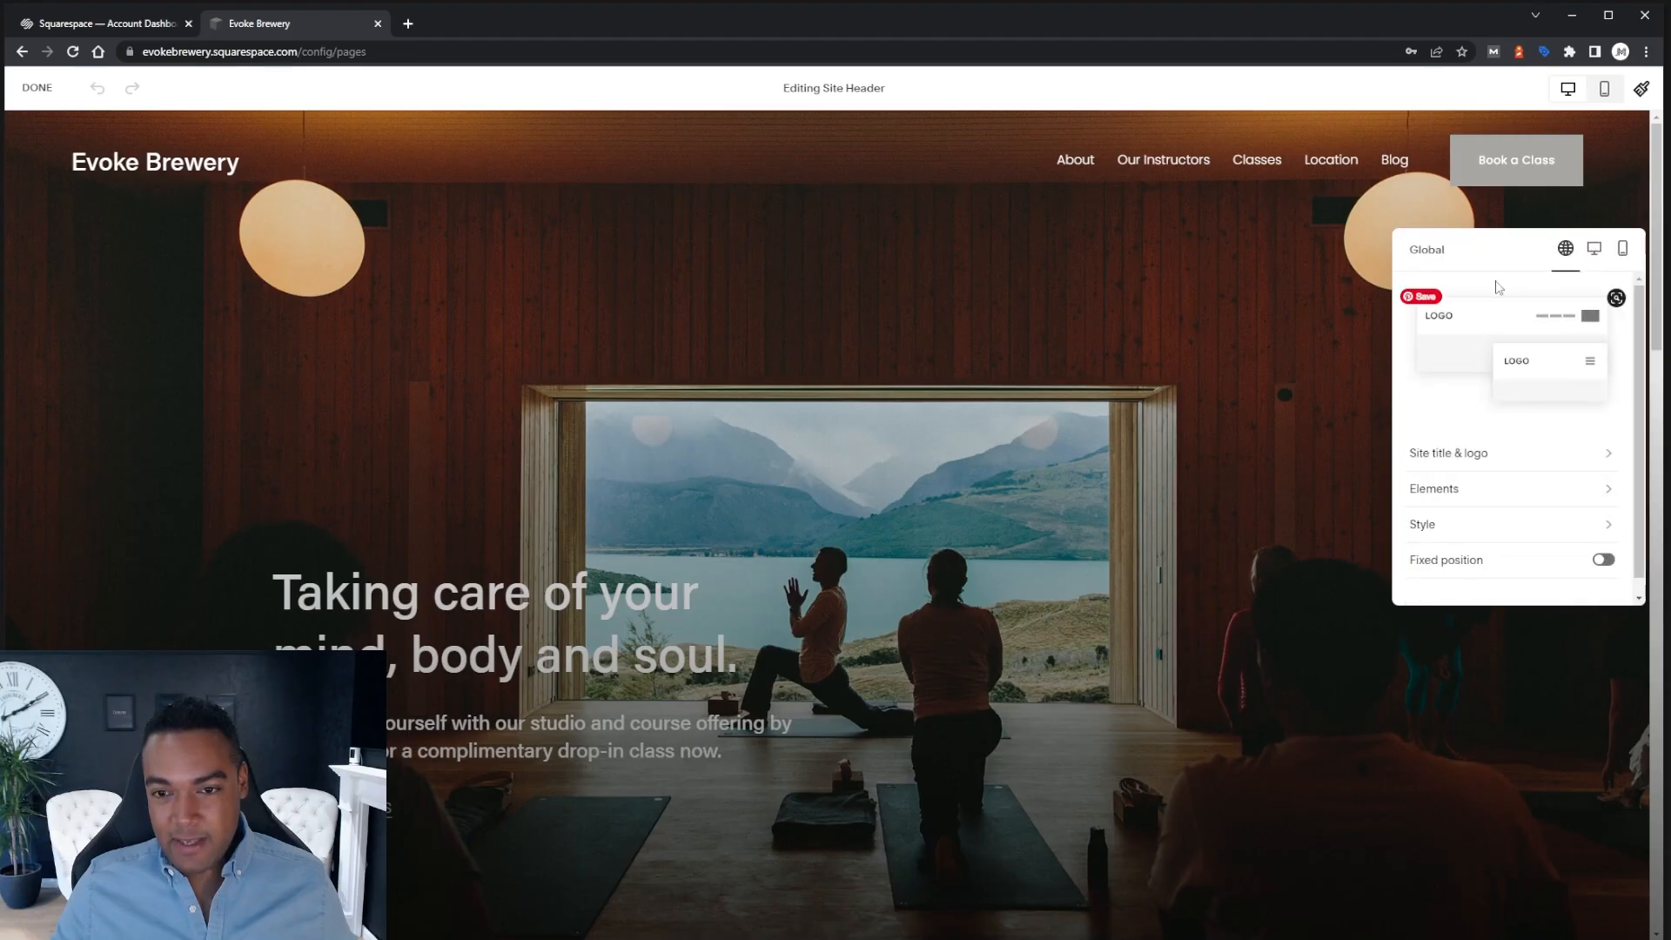
Change the desktop header layout to navigation links on the left, centered logo and button on the right, and check the spacing settings
left_click(1596, 252)
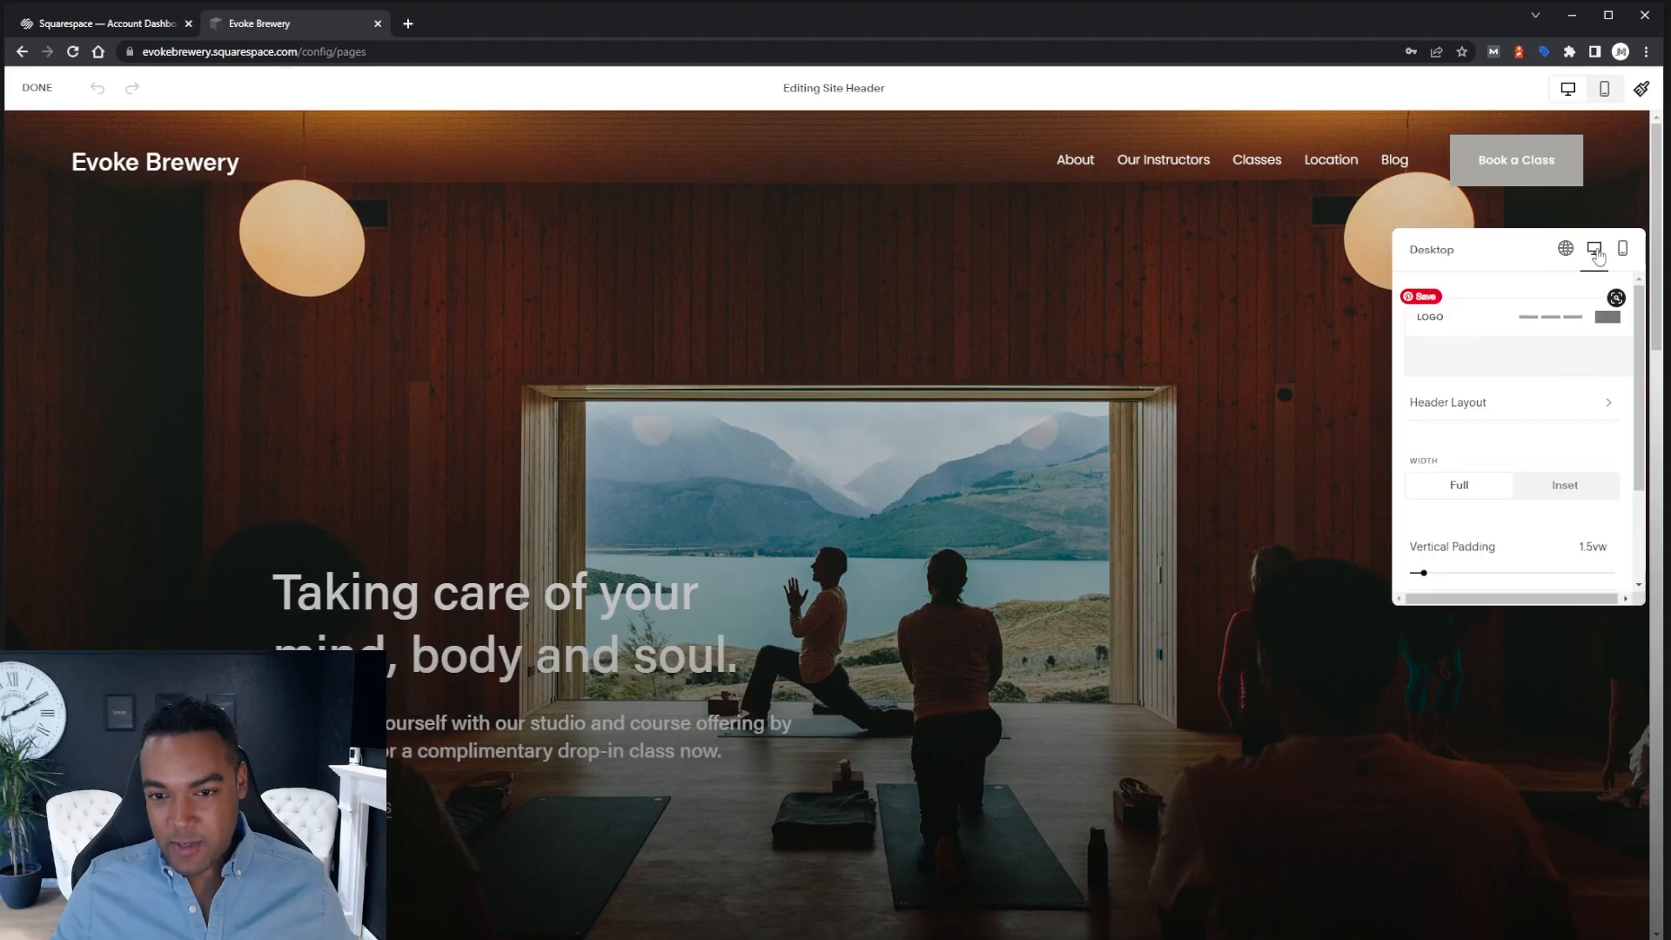
left_click(1481, 413)
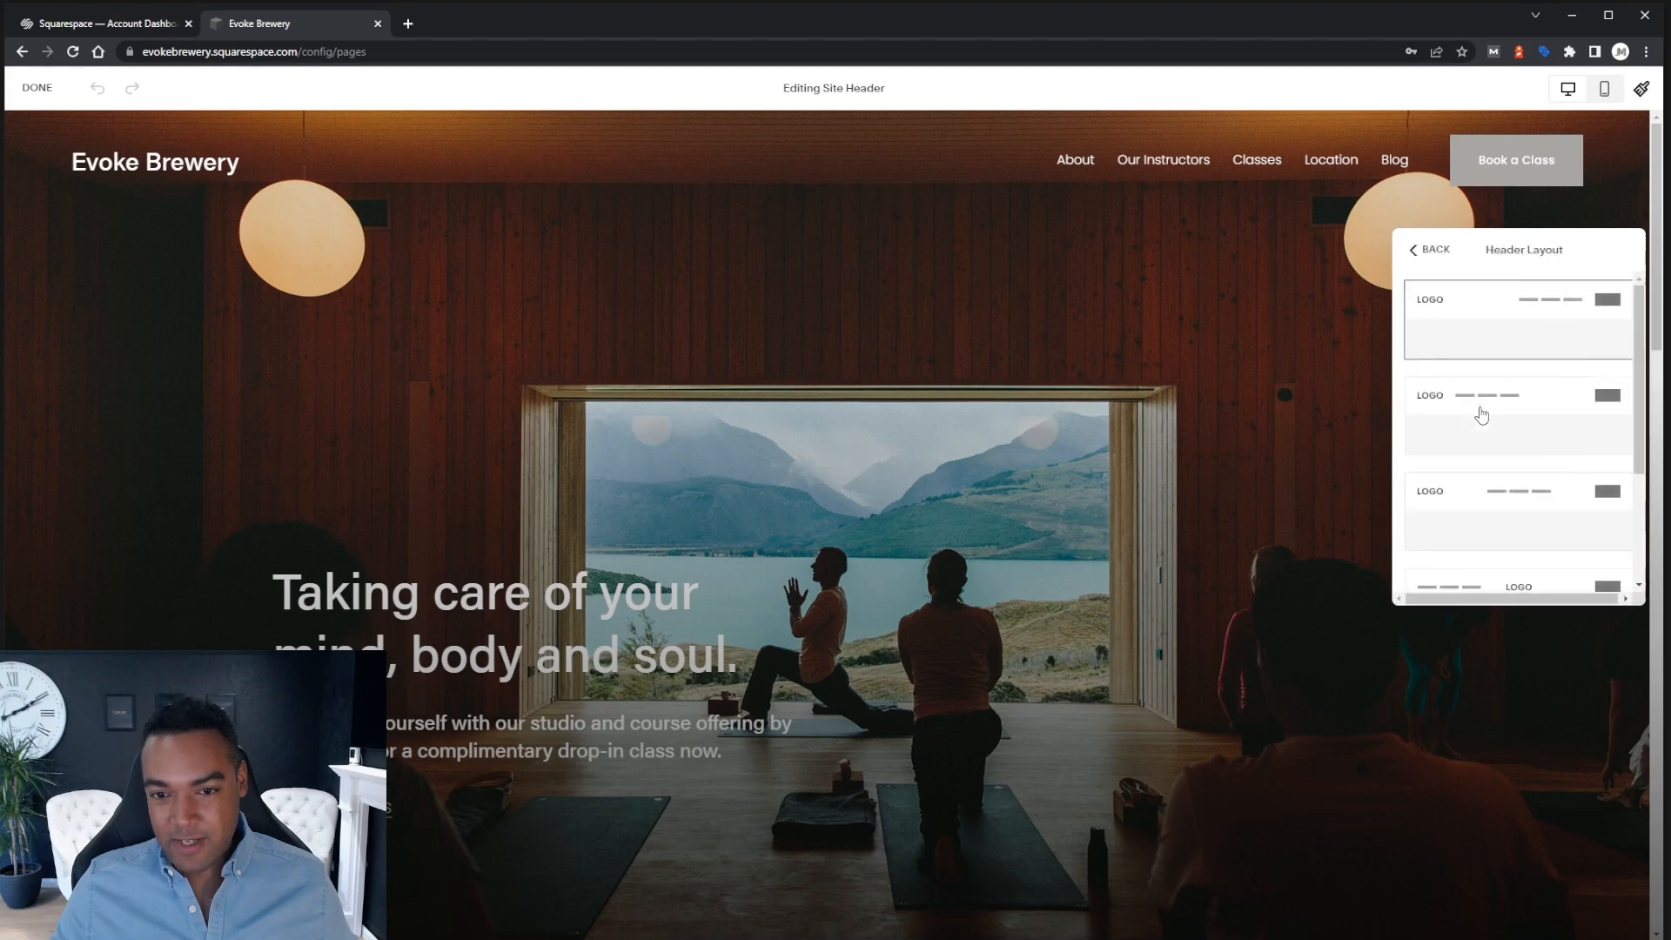
scroll(1465, 335, "down", 2)
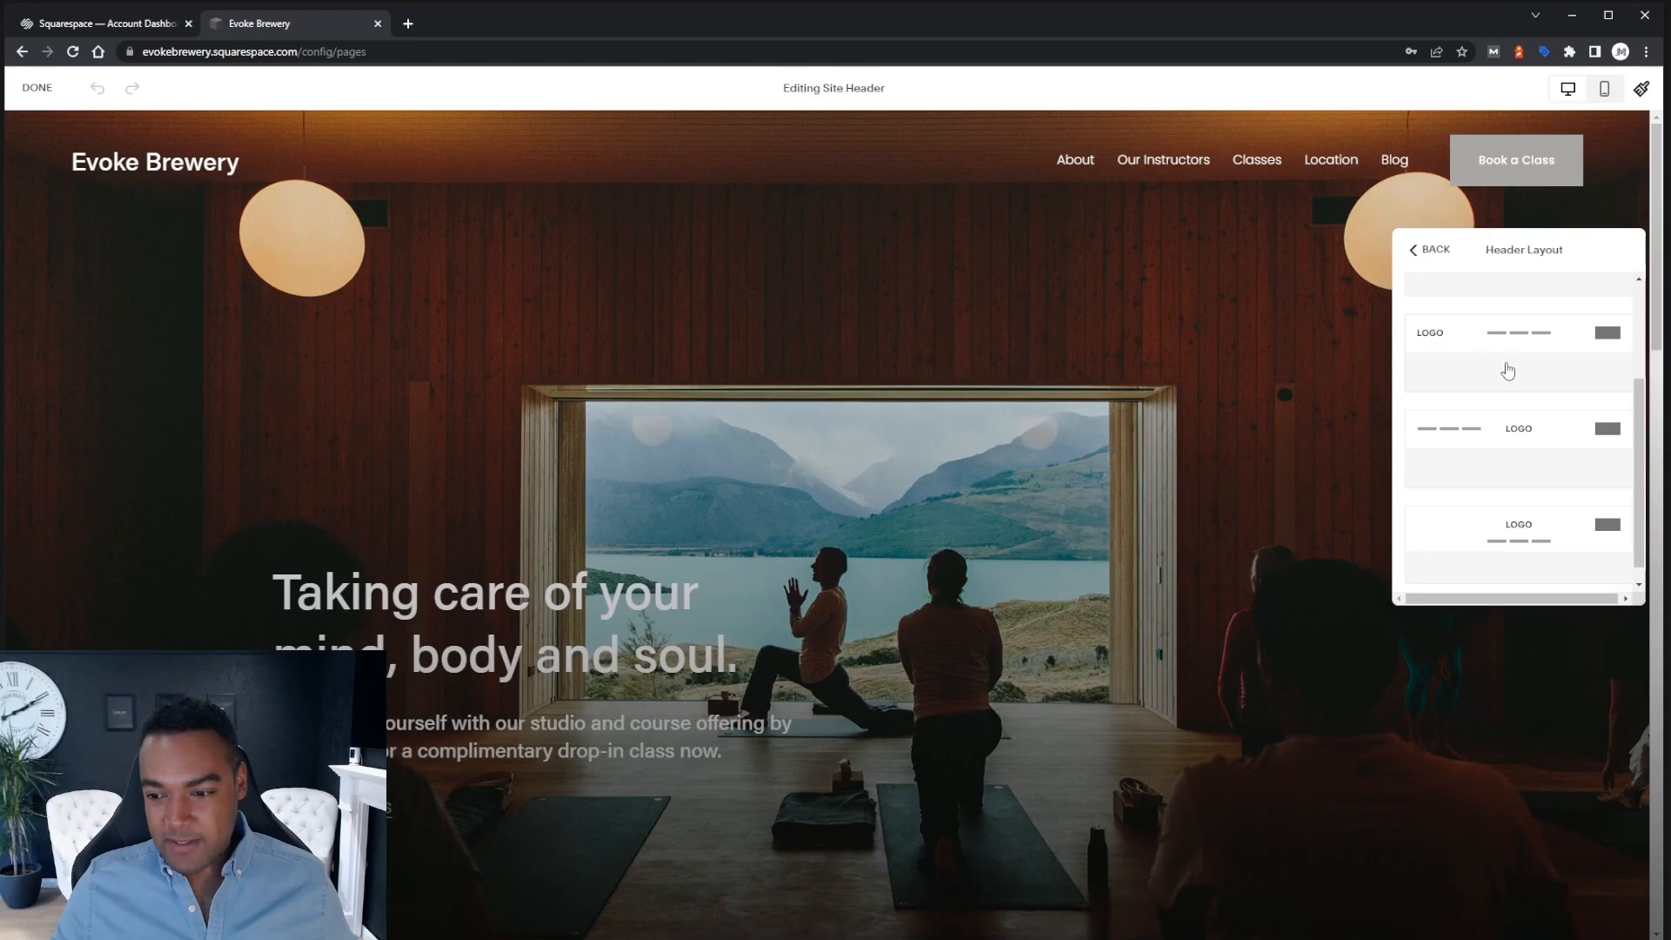
scroll(1508, 371, "down", 1)
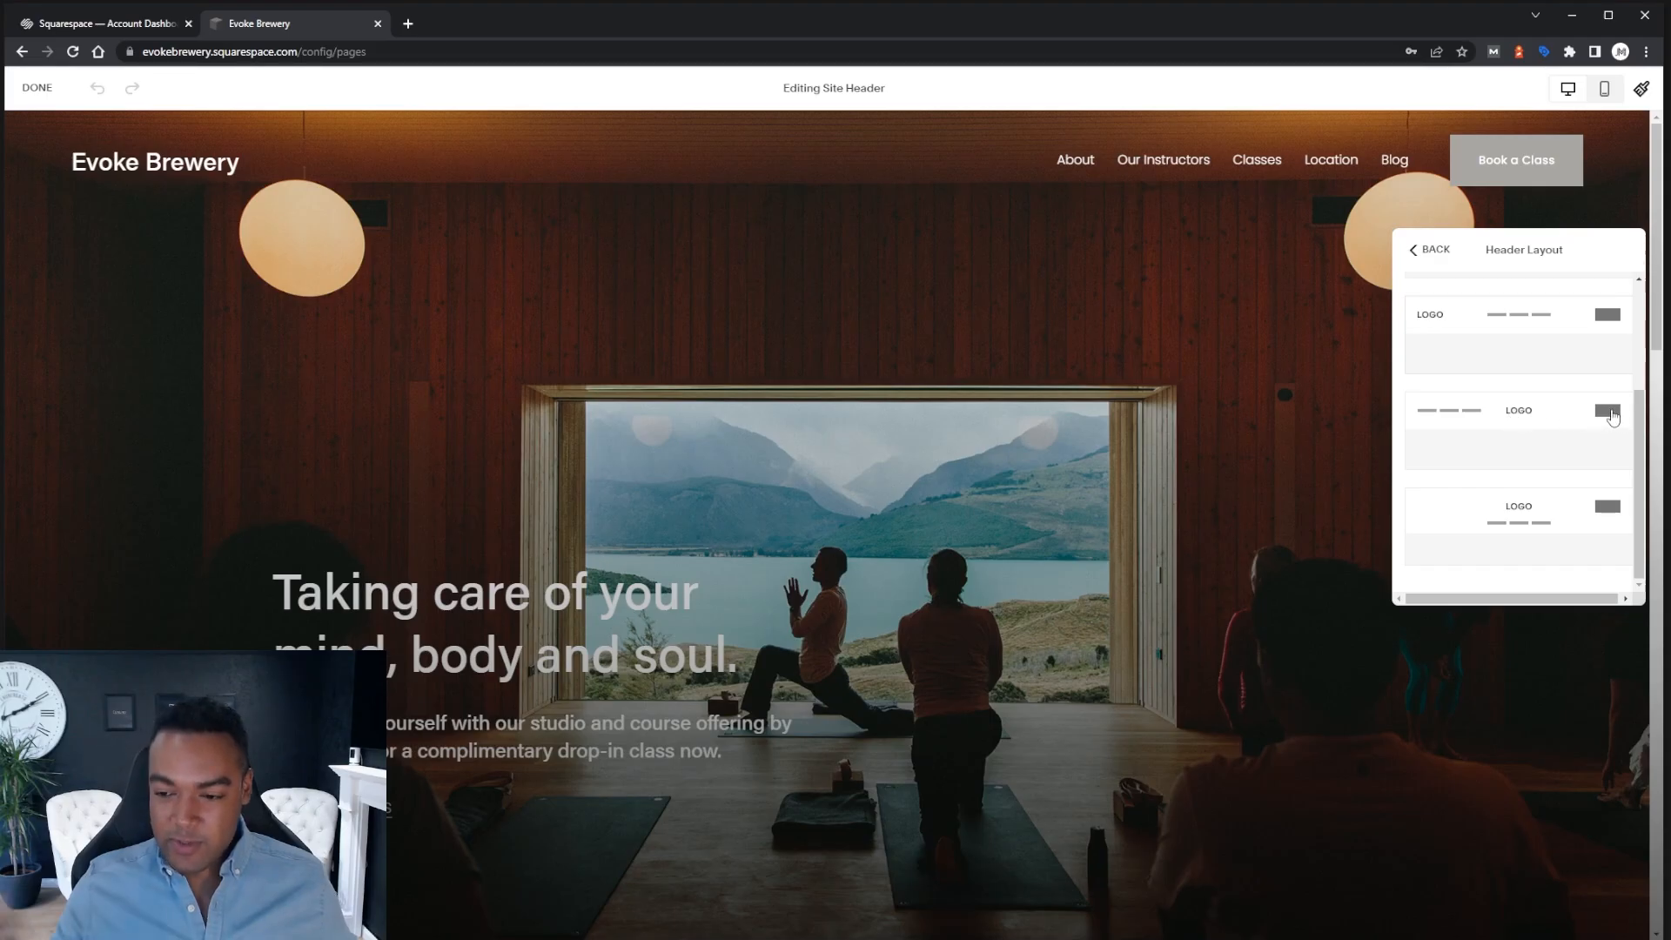
left_click(1520, 423)
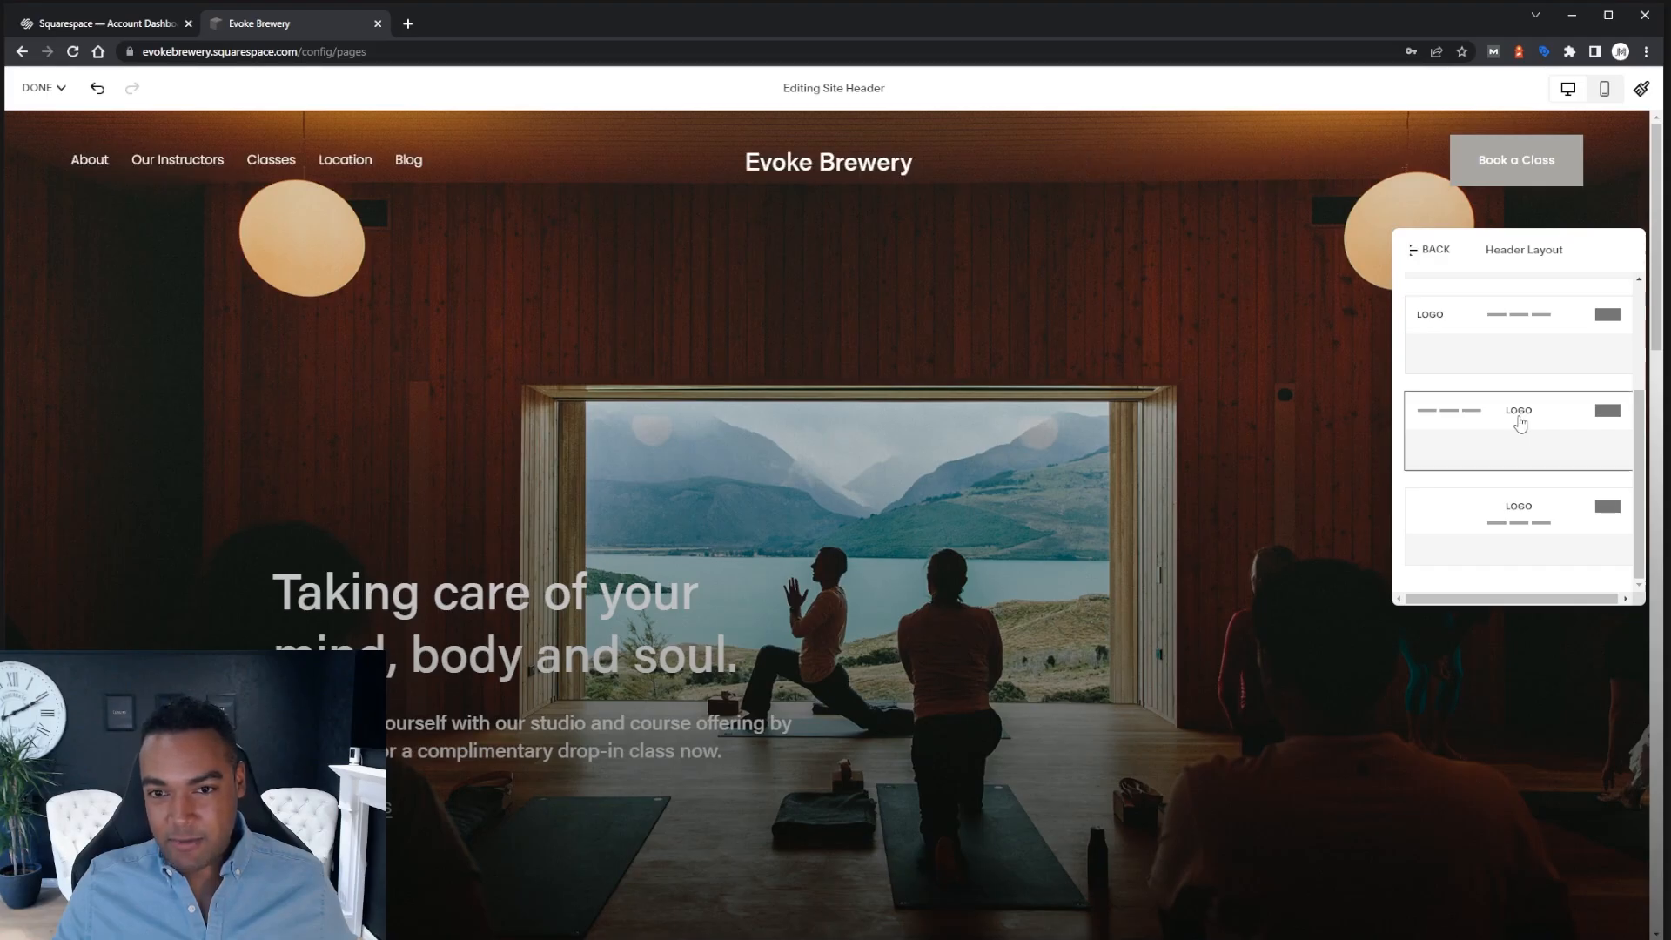
left_click(1429, 250)
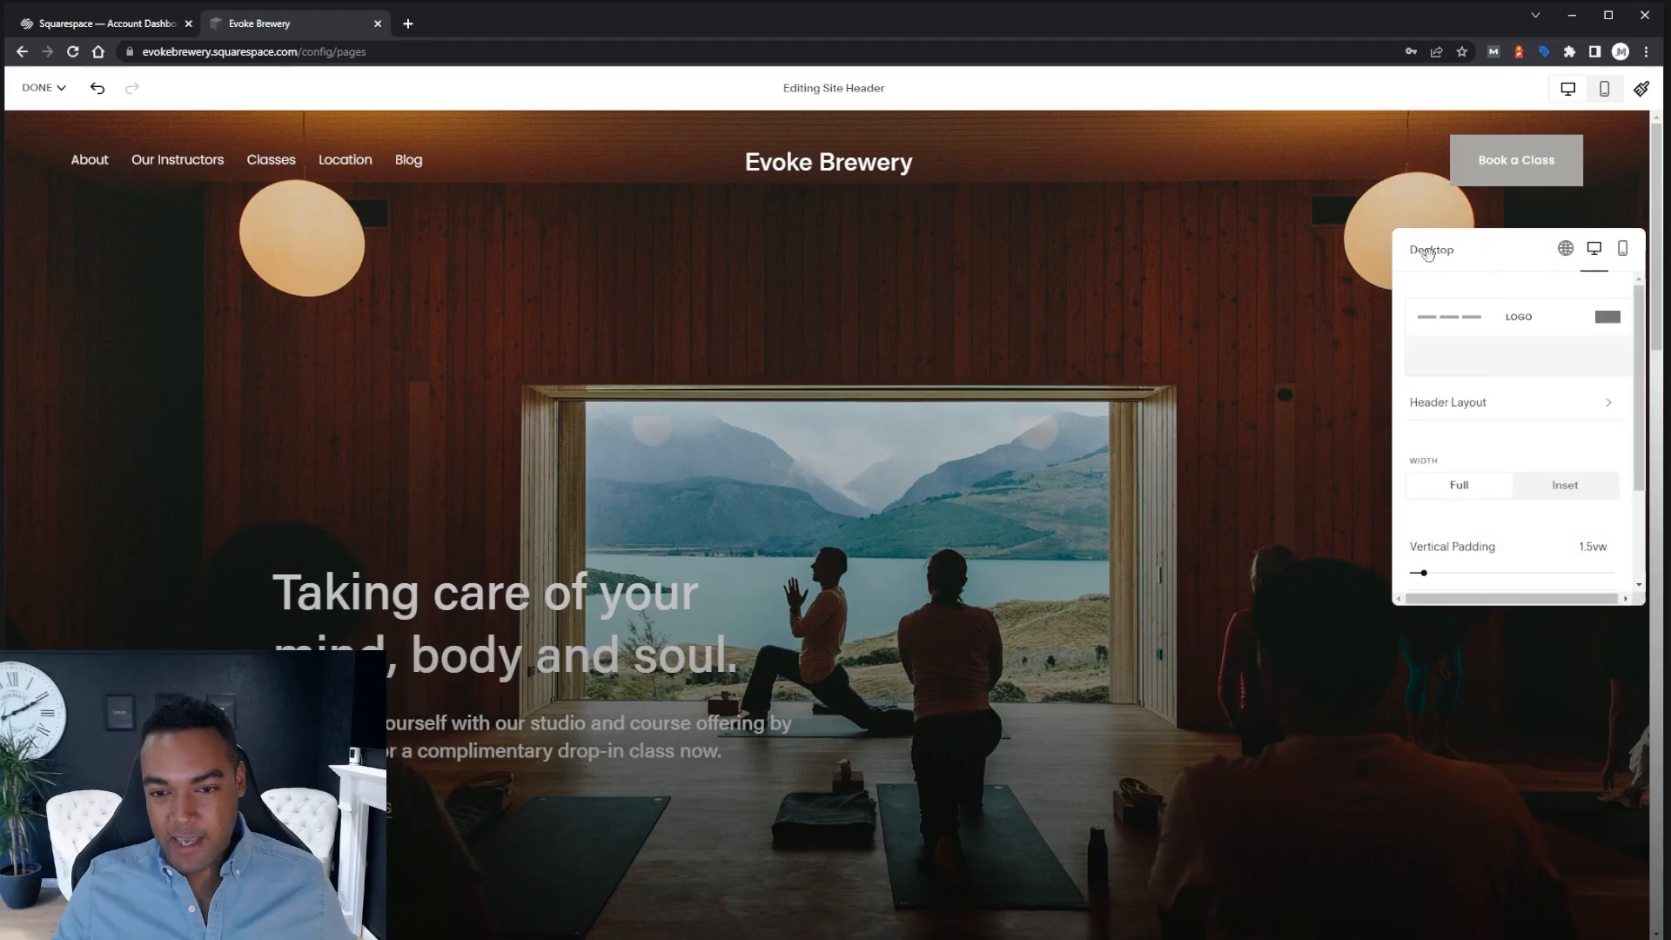
scroll(1521, 380, "down", 2)
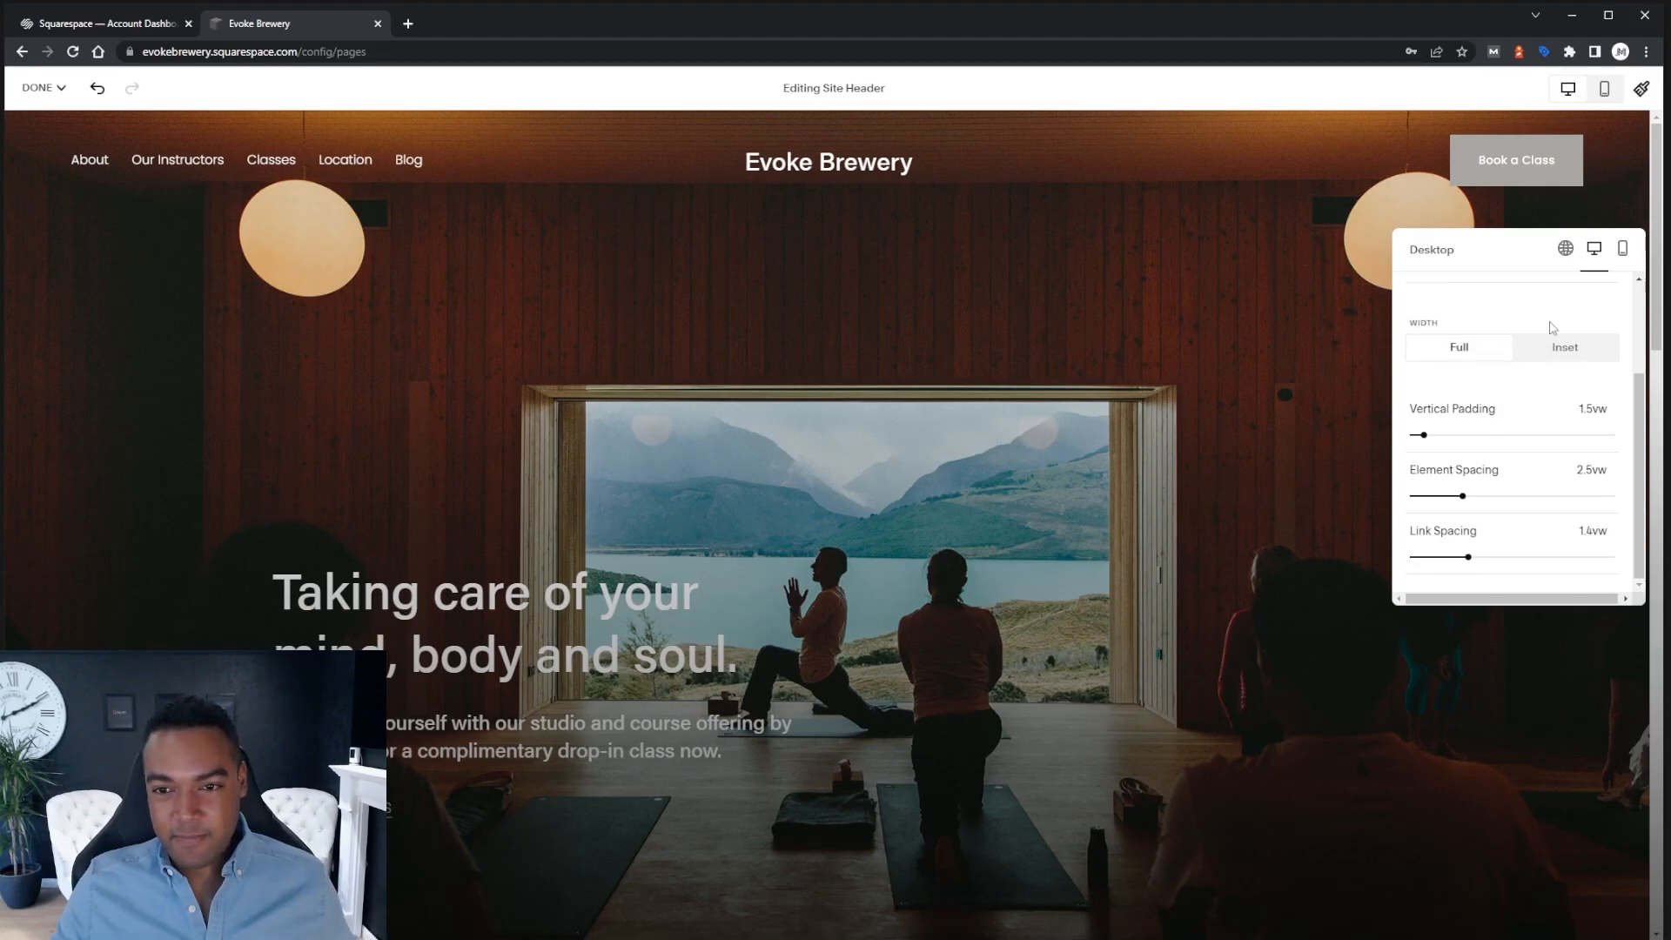
Set the global header style to Theme
left_click(1564, 252)
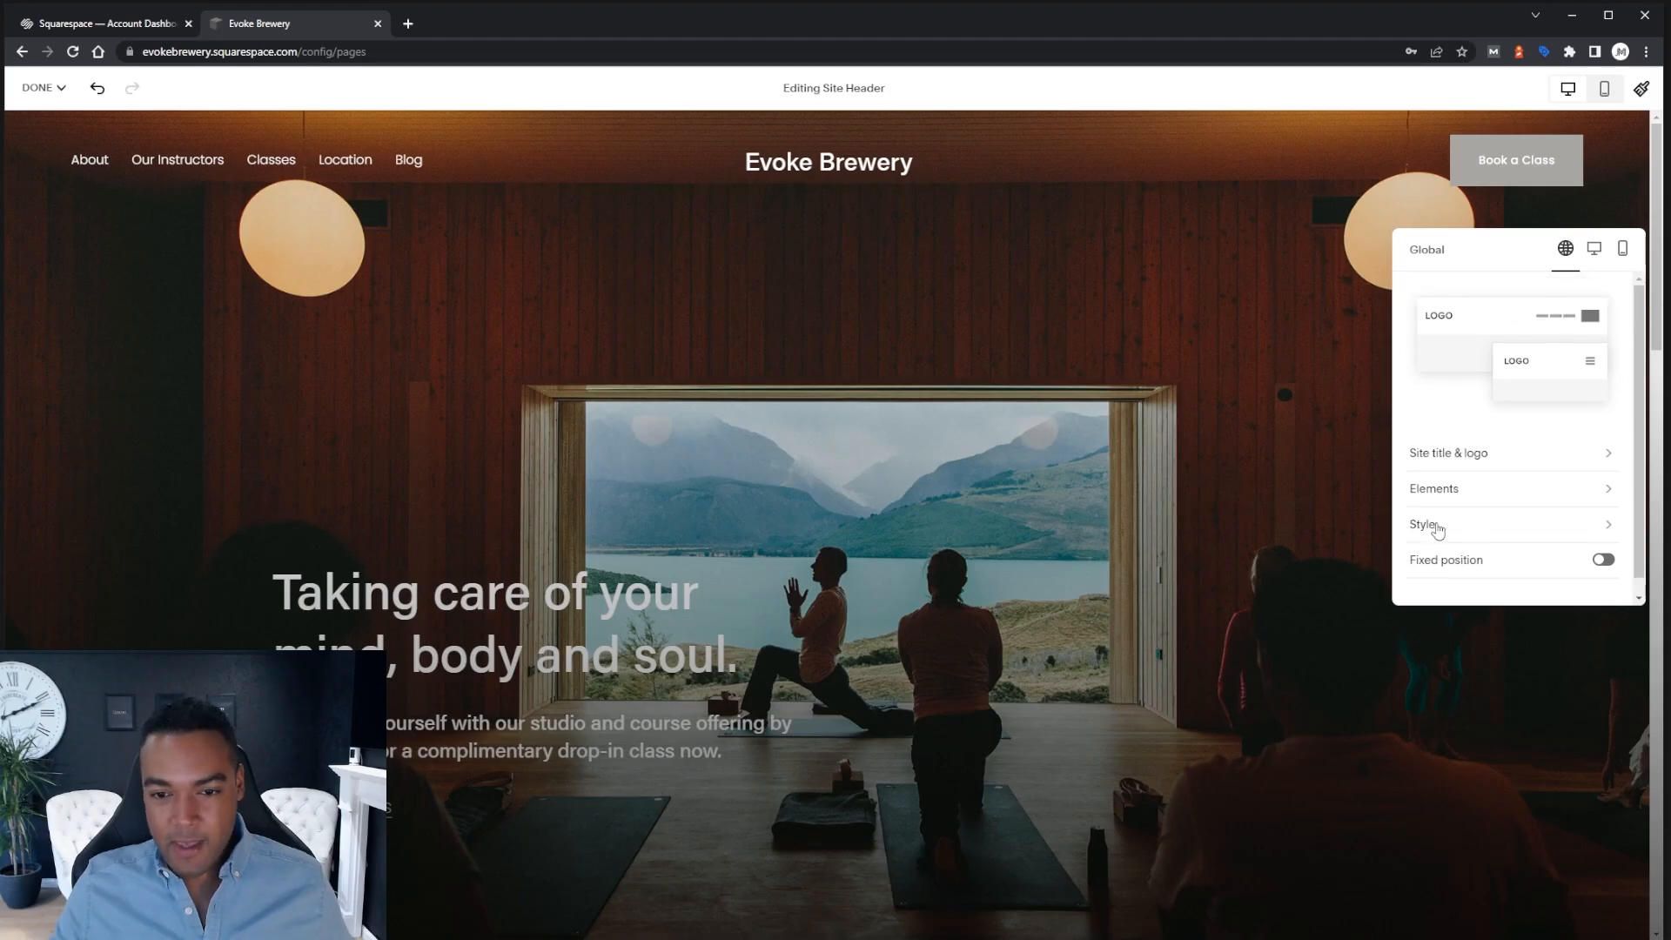
left_click(1480, 525)
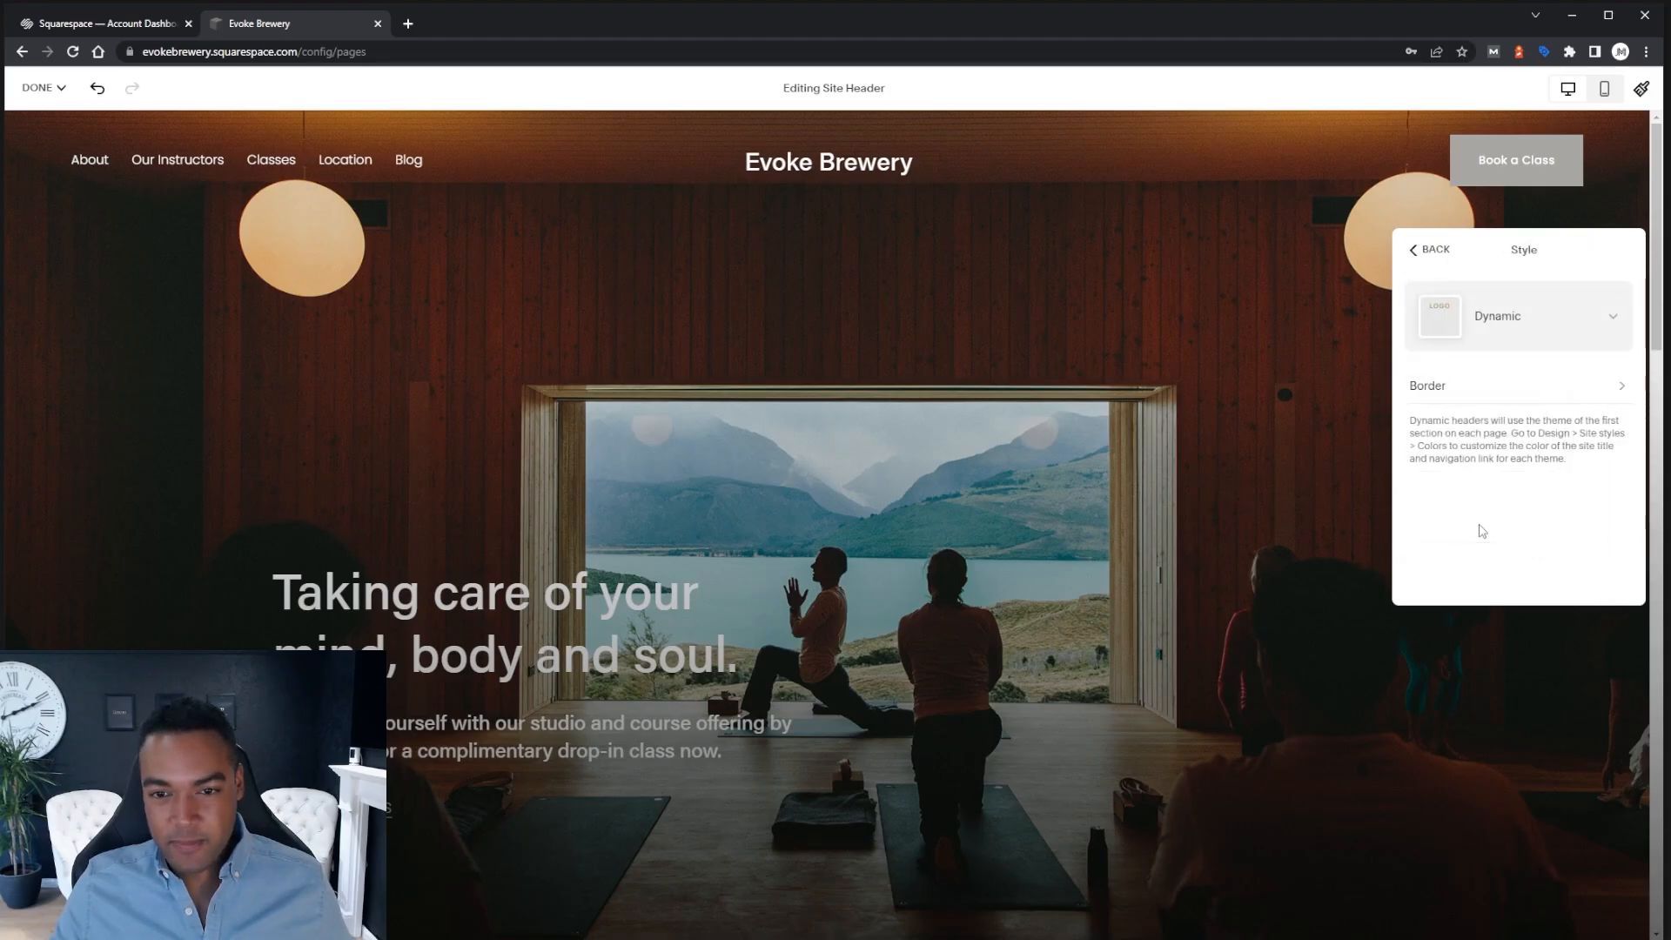
left_click(1530, 329)
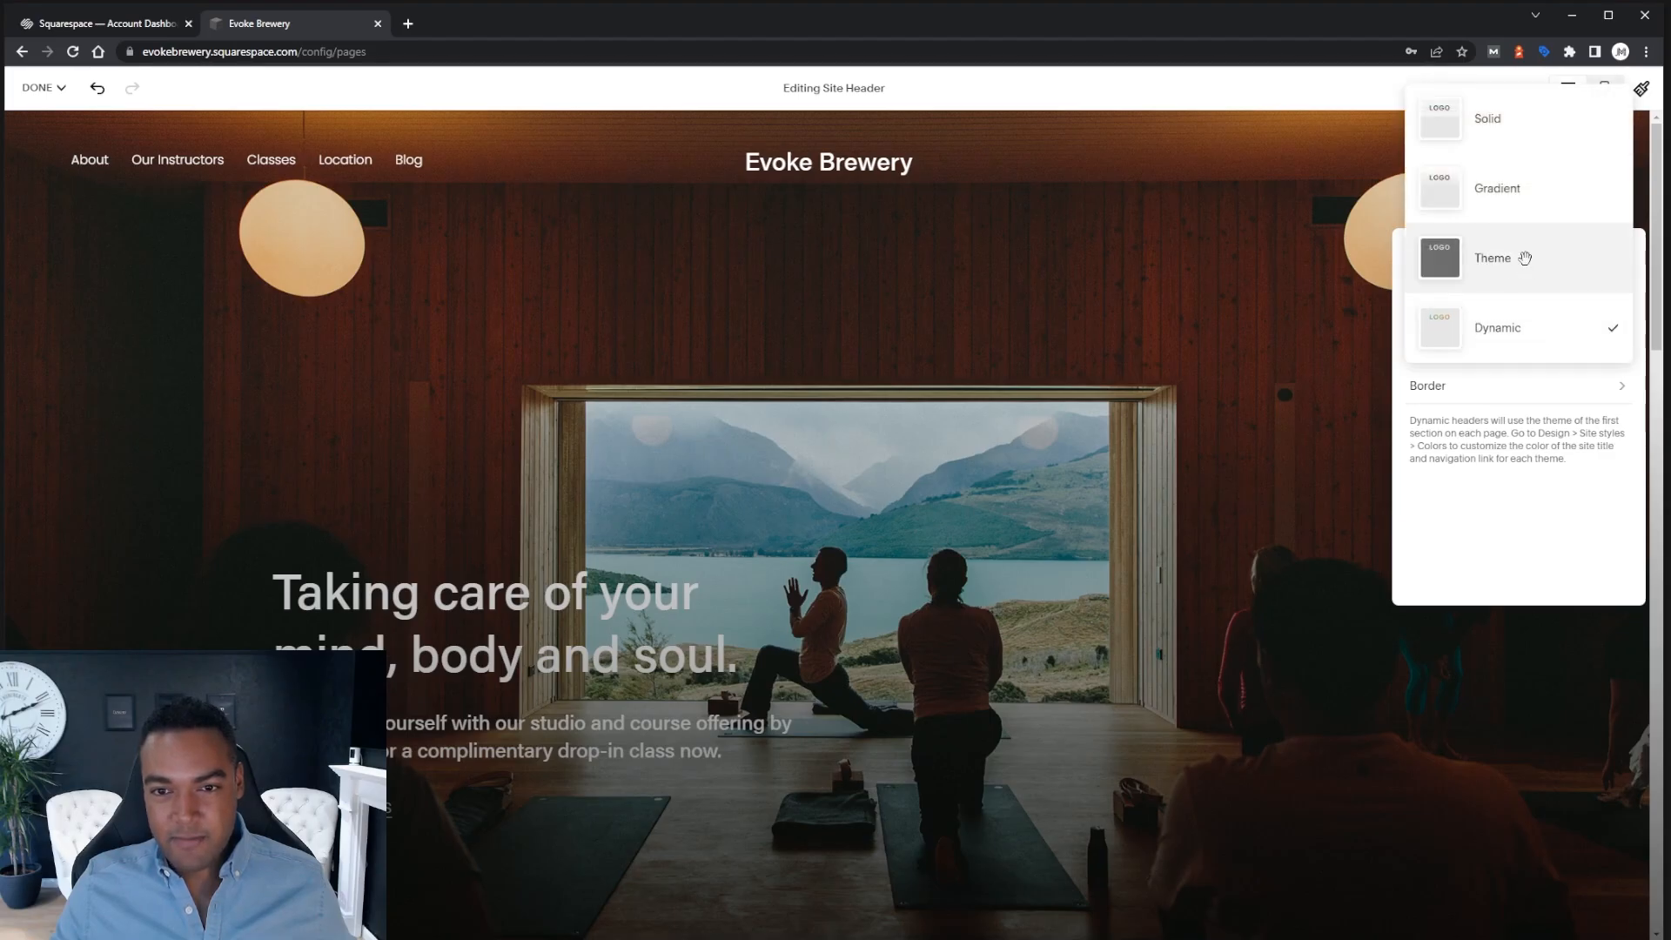
left_click(1524, 255)
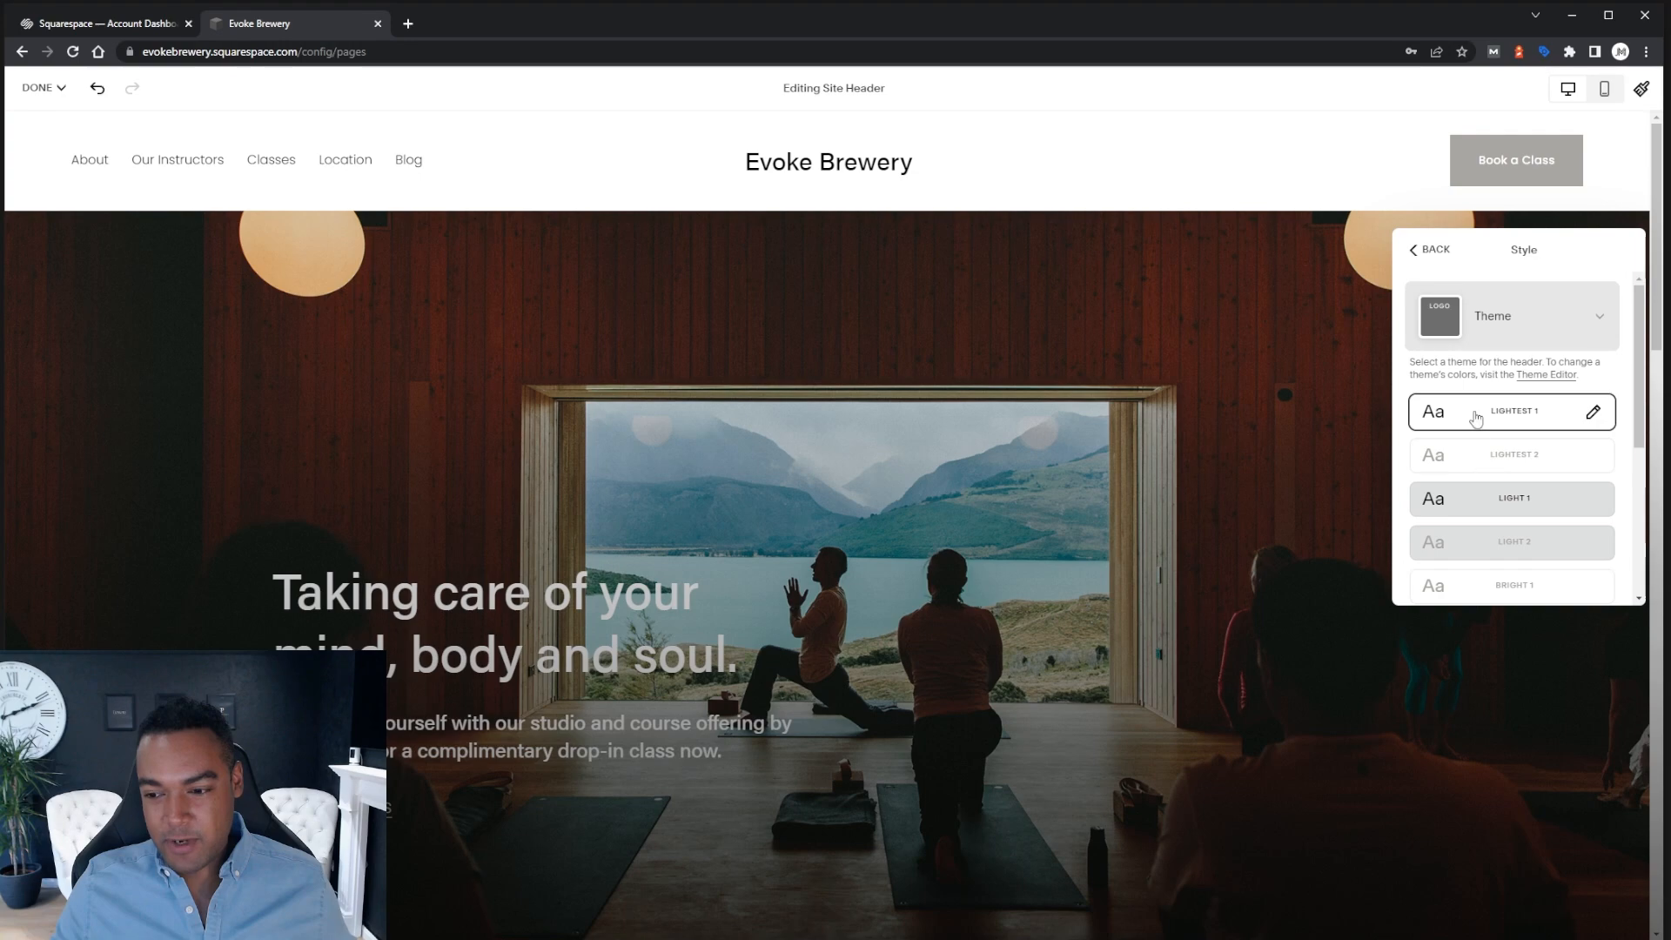
Try the Solid style for the header and switch it back to Theme
left_click(1517, 320)
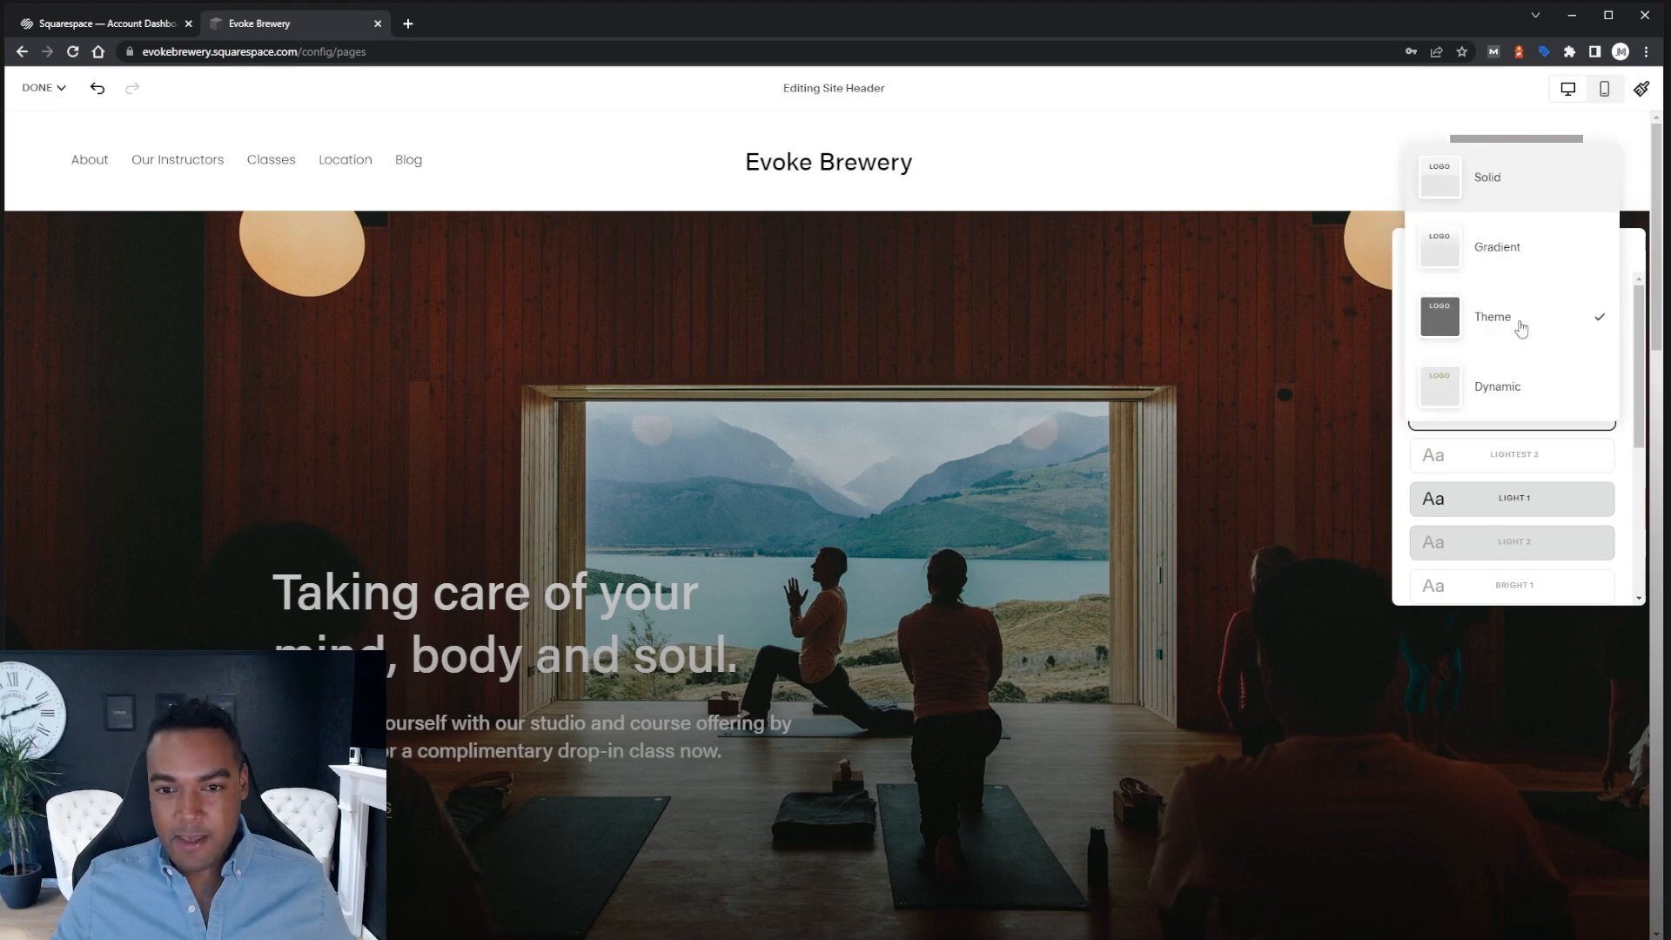
left_click(1503, 191)
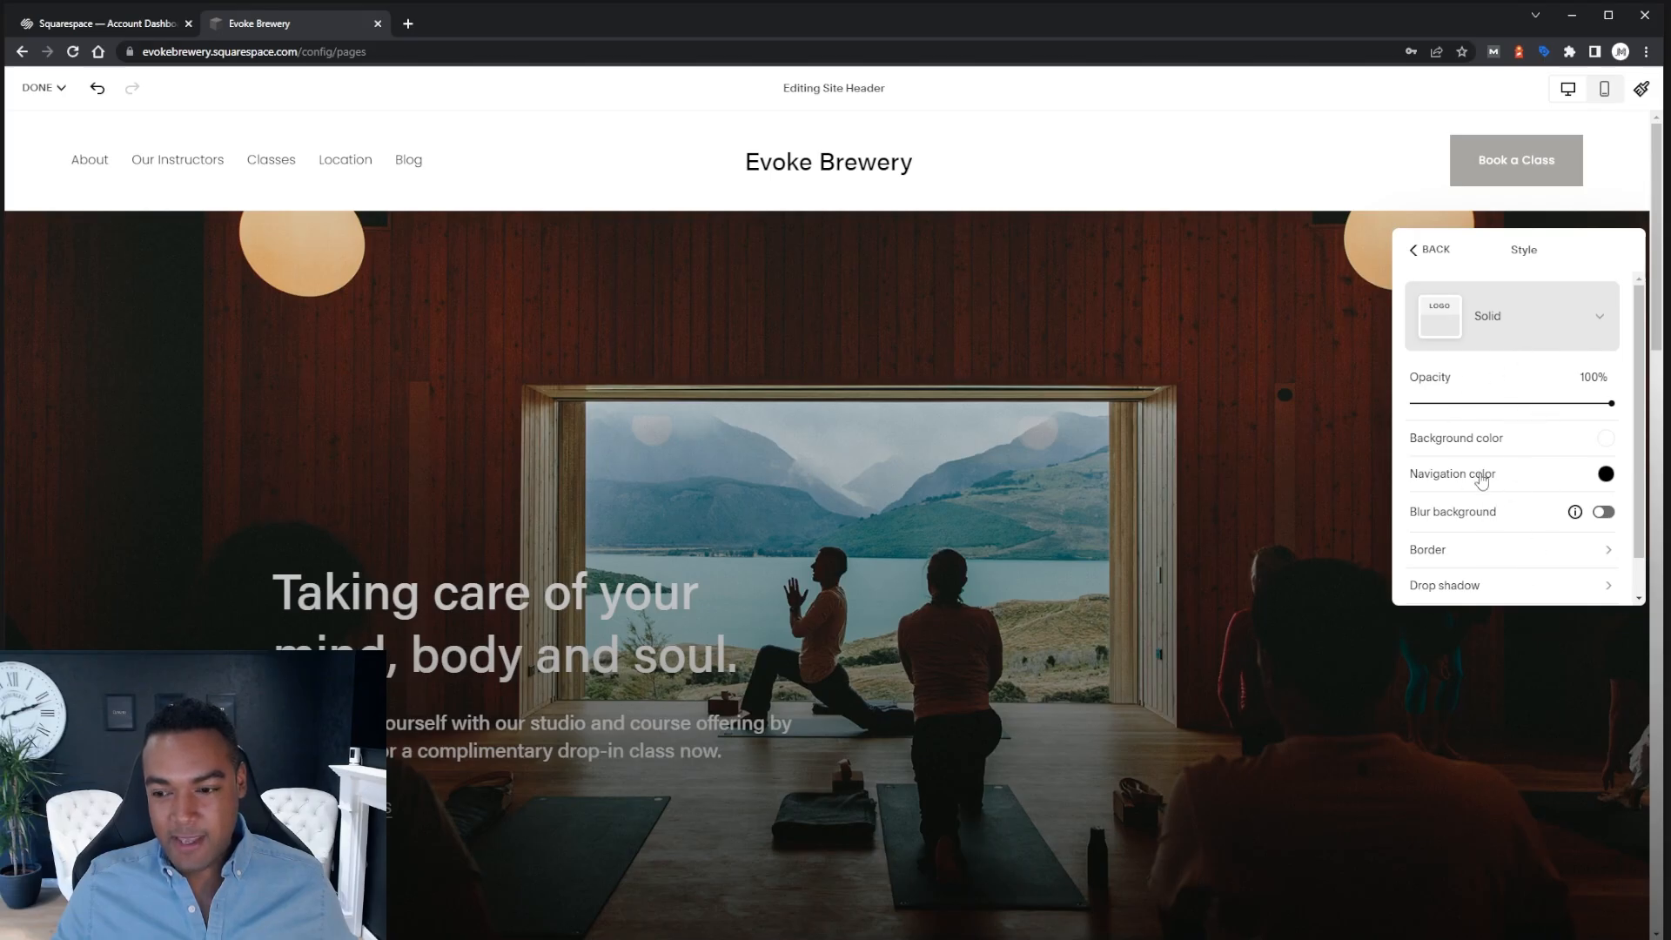
left_click(1471, 330)
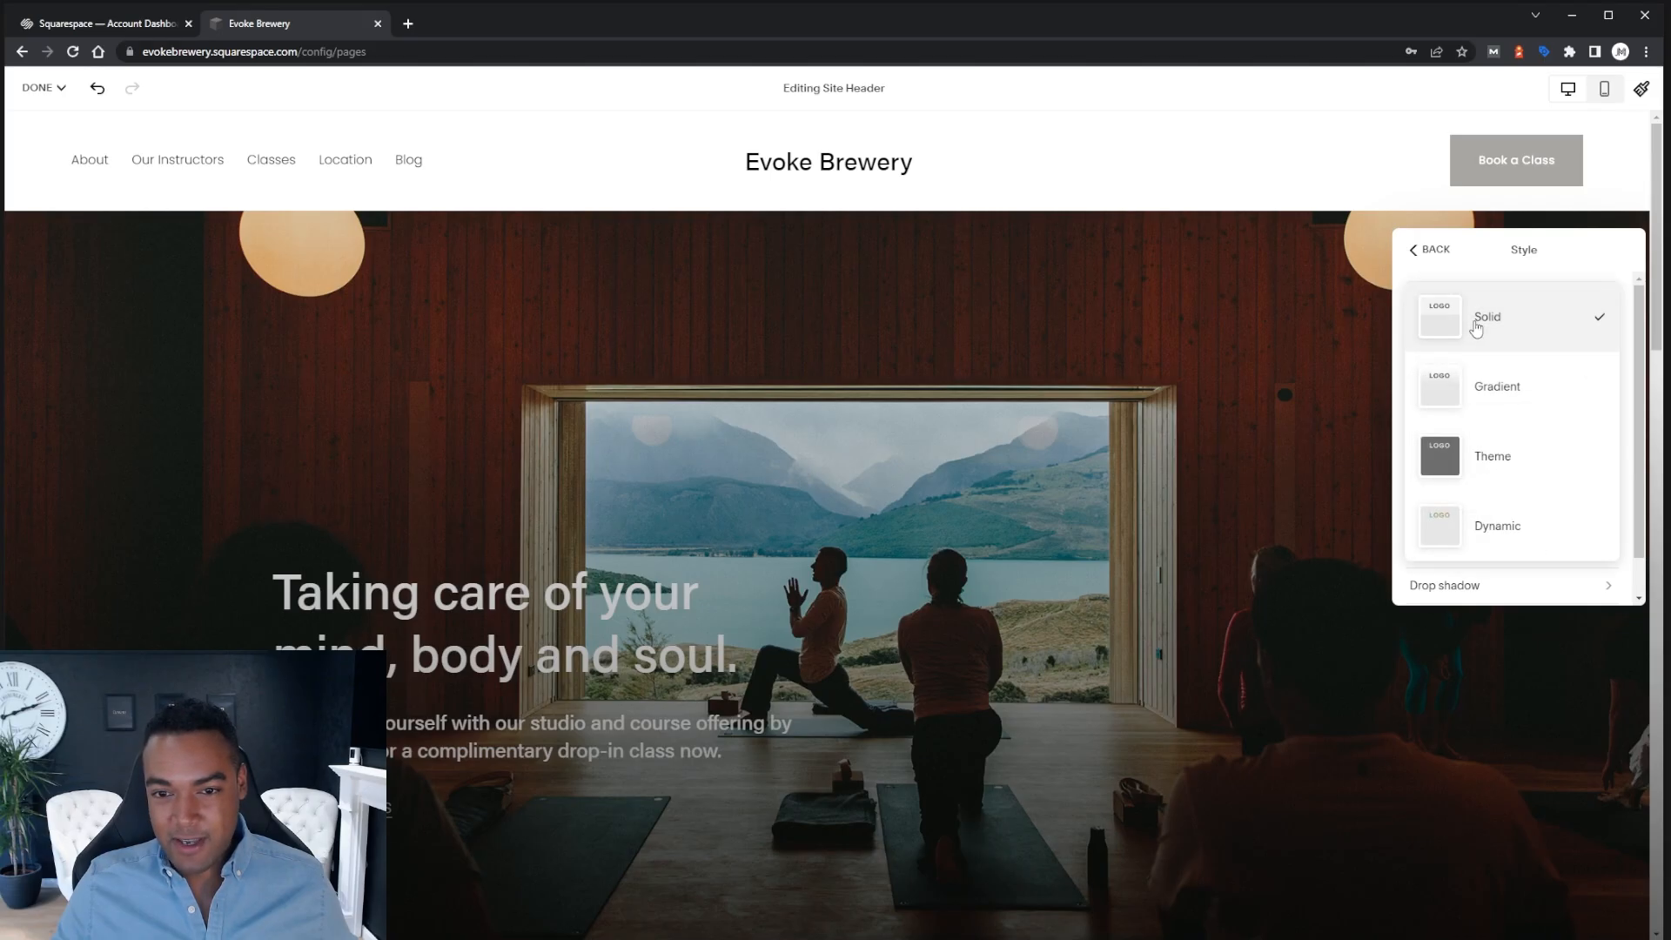
left_click(1501, 461)
Apply the Dark 1 color theme to the header and return to the global header settings
scroll(1514, 457, "down", 3)
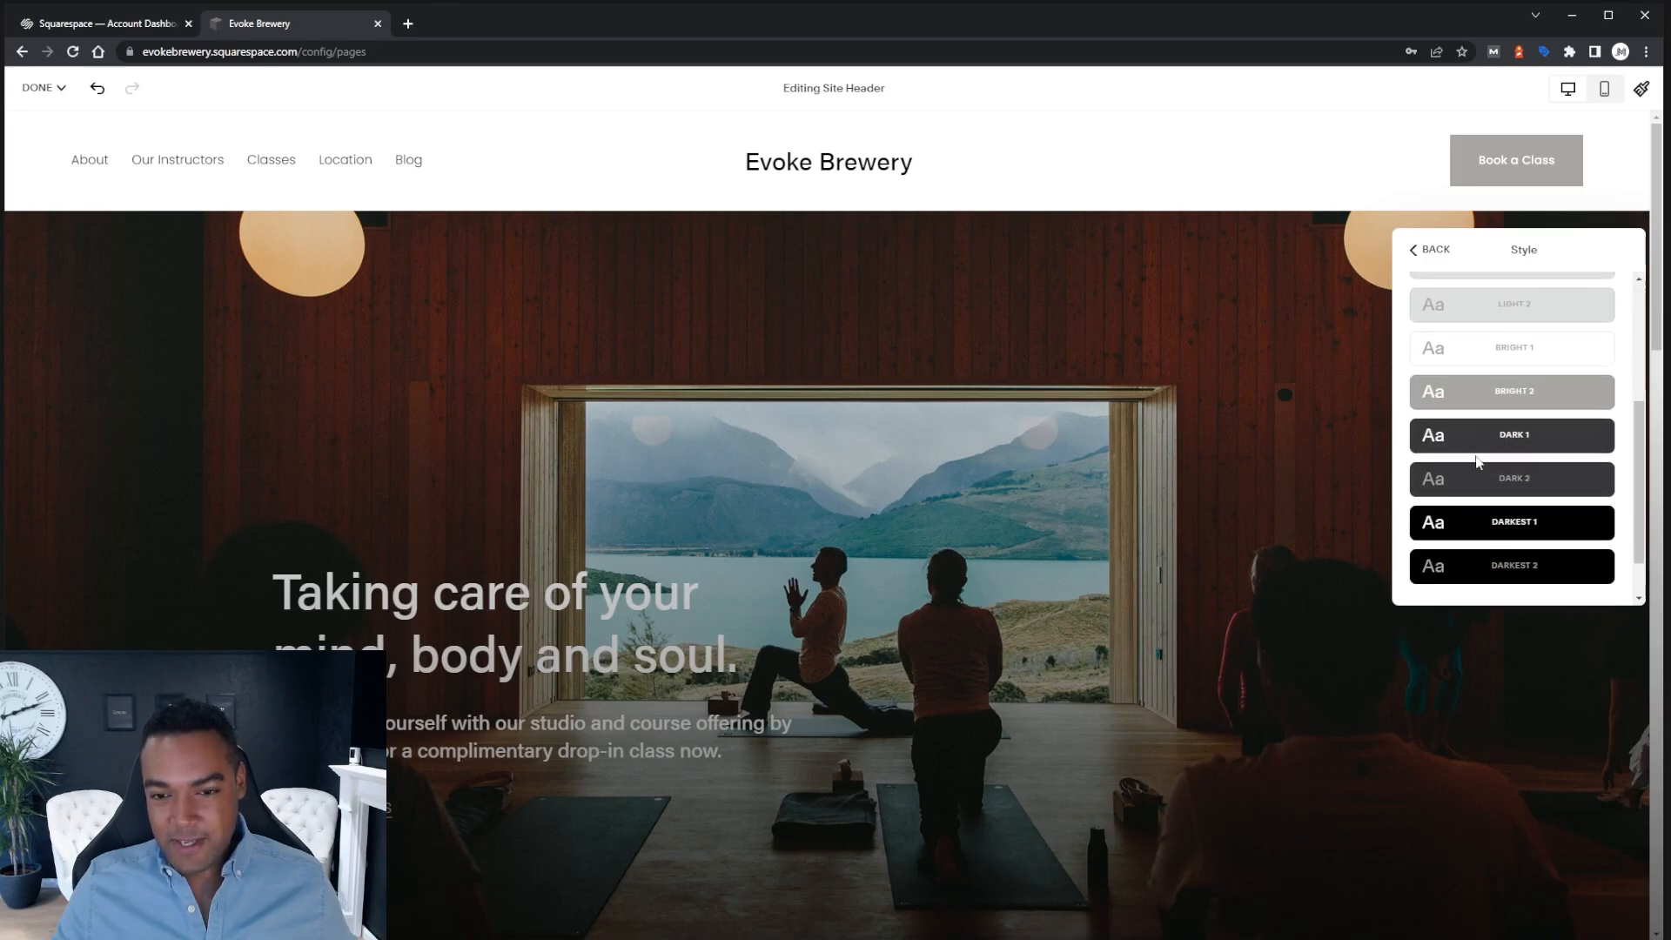
left_click(1477, 450)
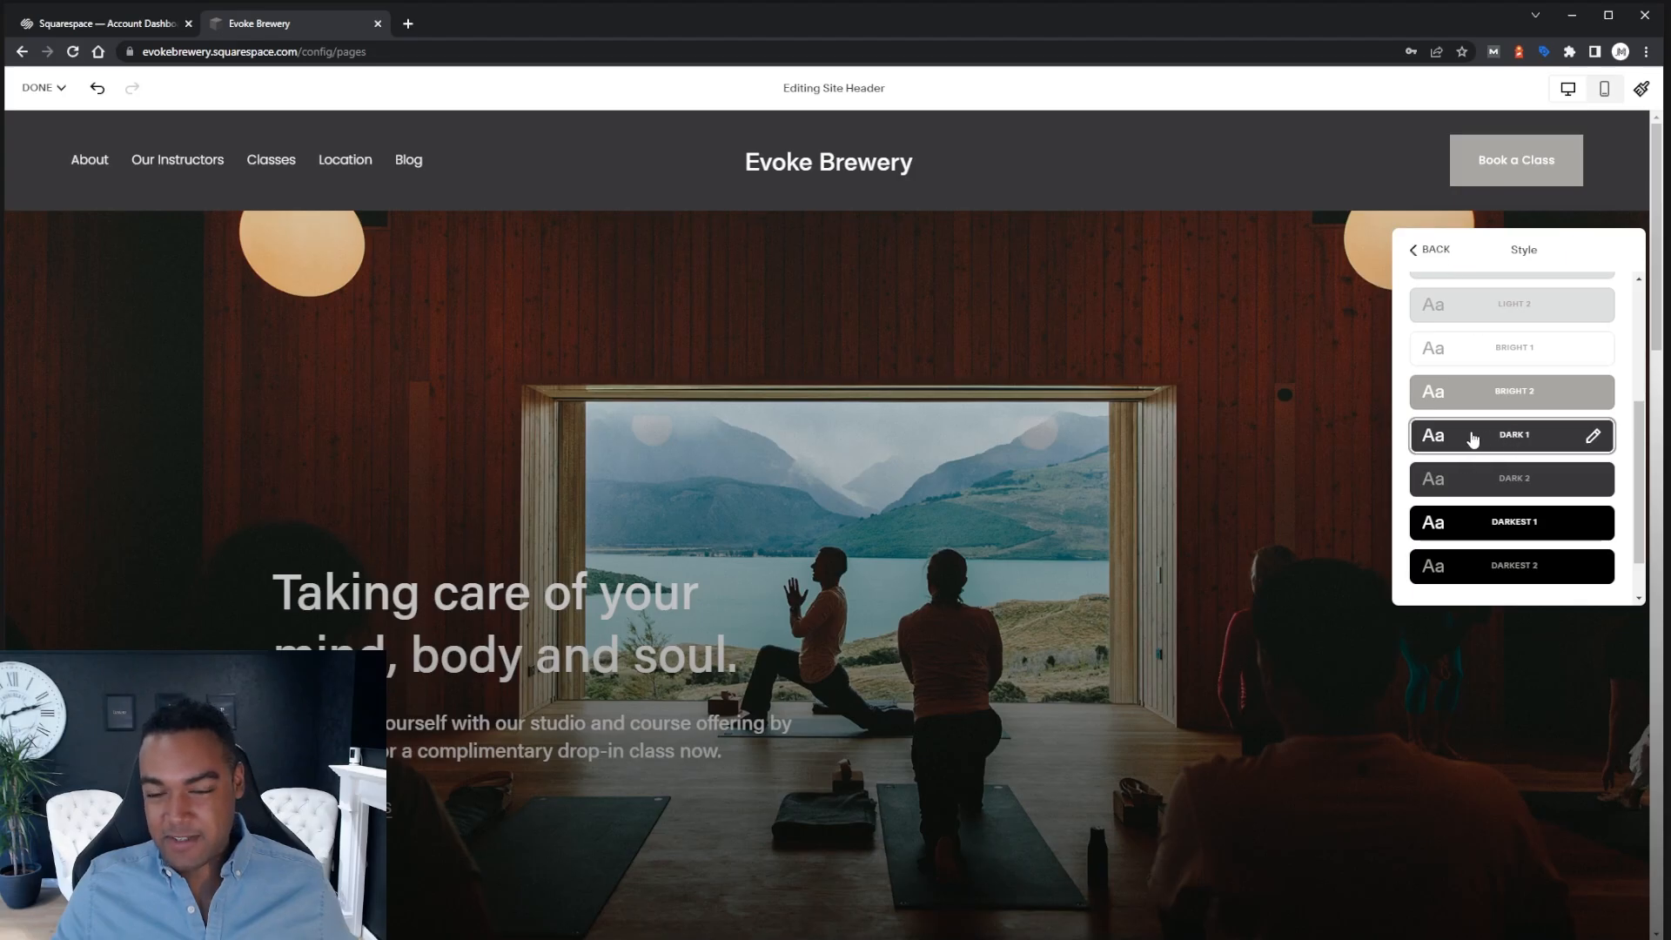
left_click(1433, 251)
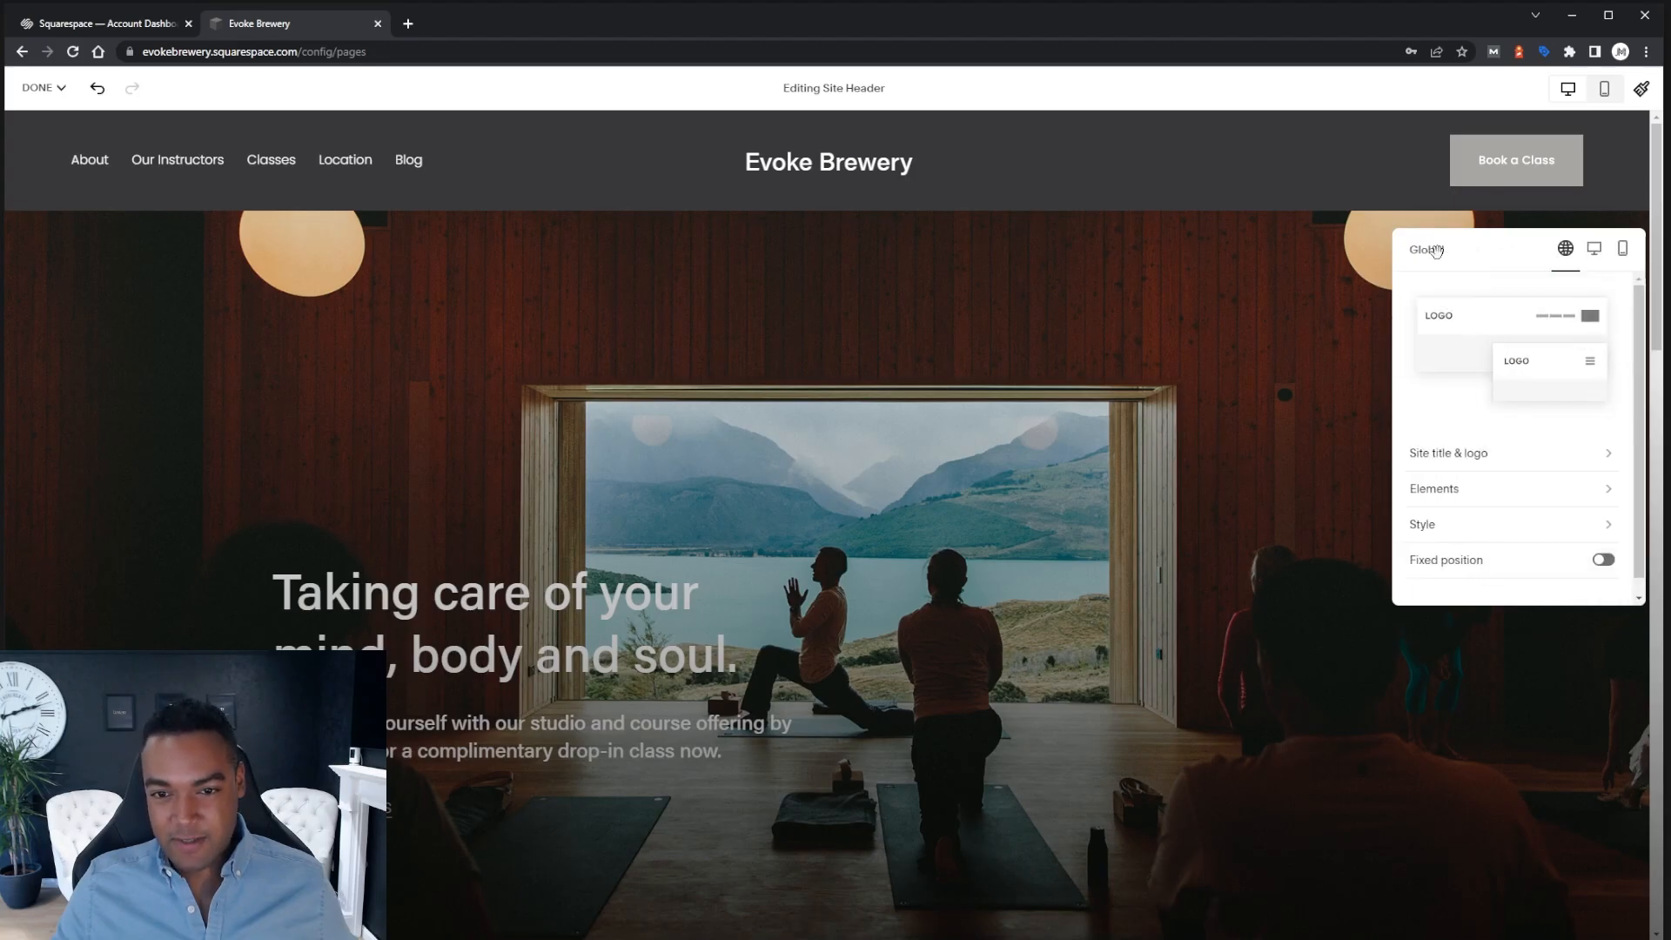
Open the site title and logo settings and browse the logo images in the image viewer, ending at Logo Suite_Logotype Light.png
left_click(1439, 458)
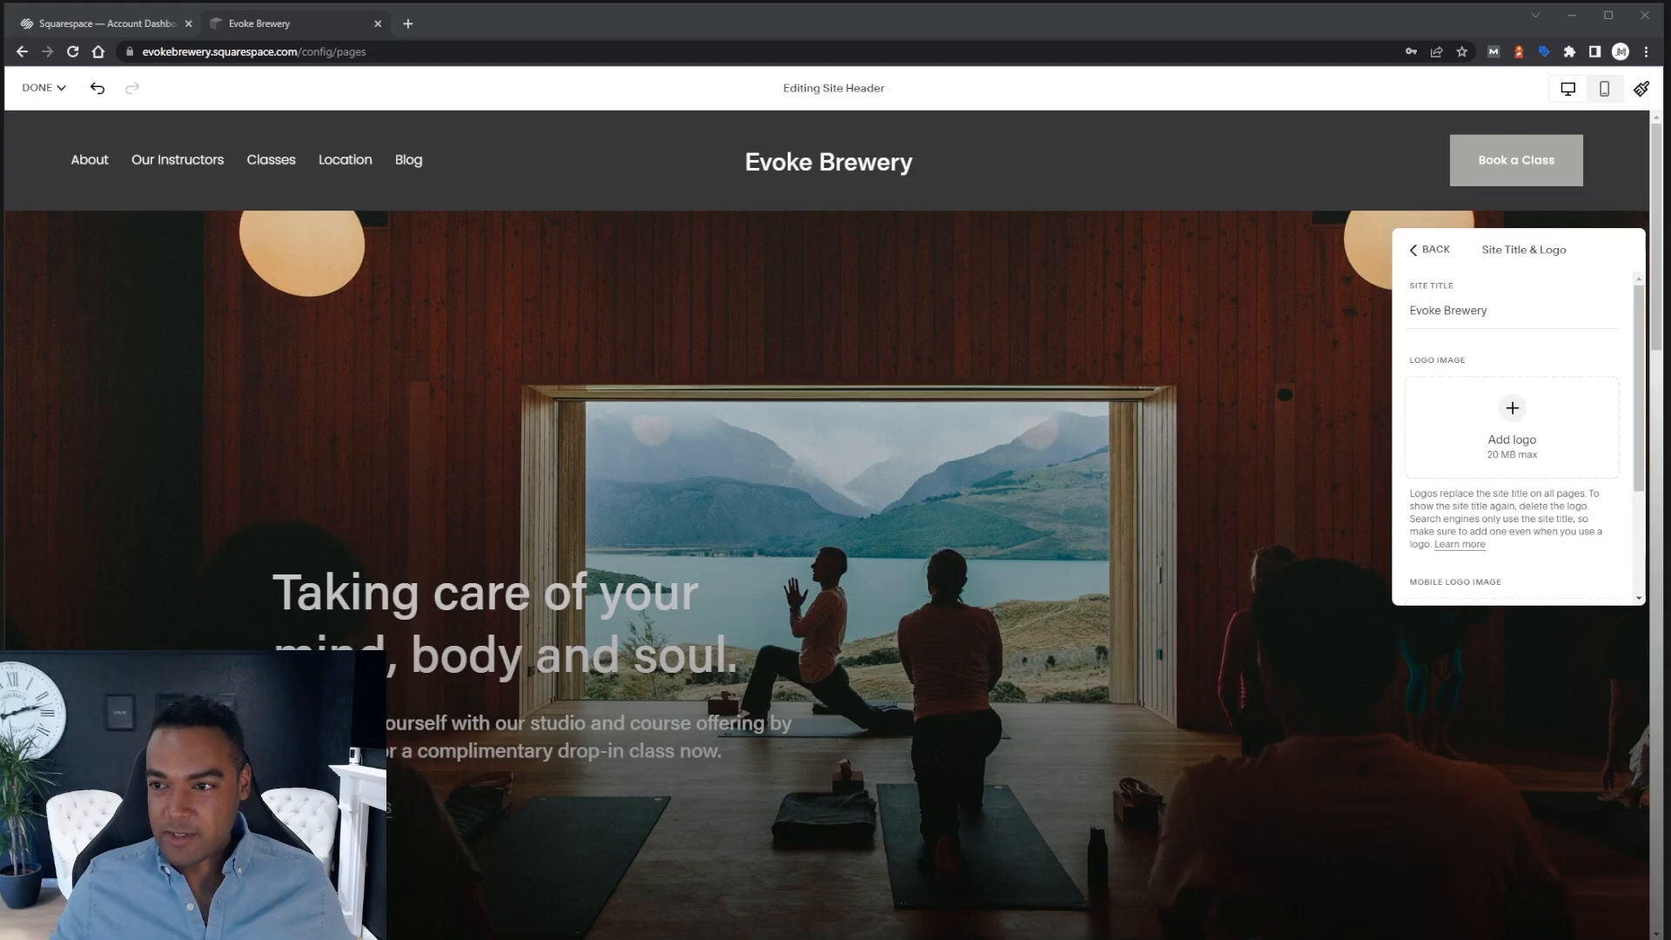
left_click_drag(1670, 104, 977, 197)
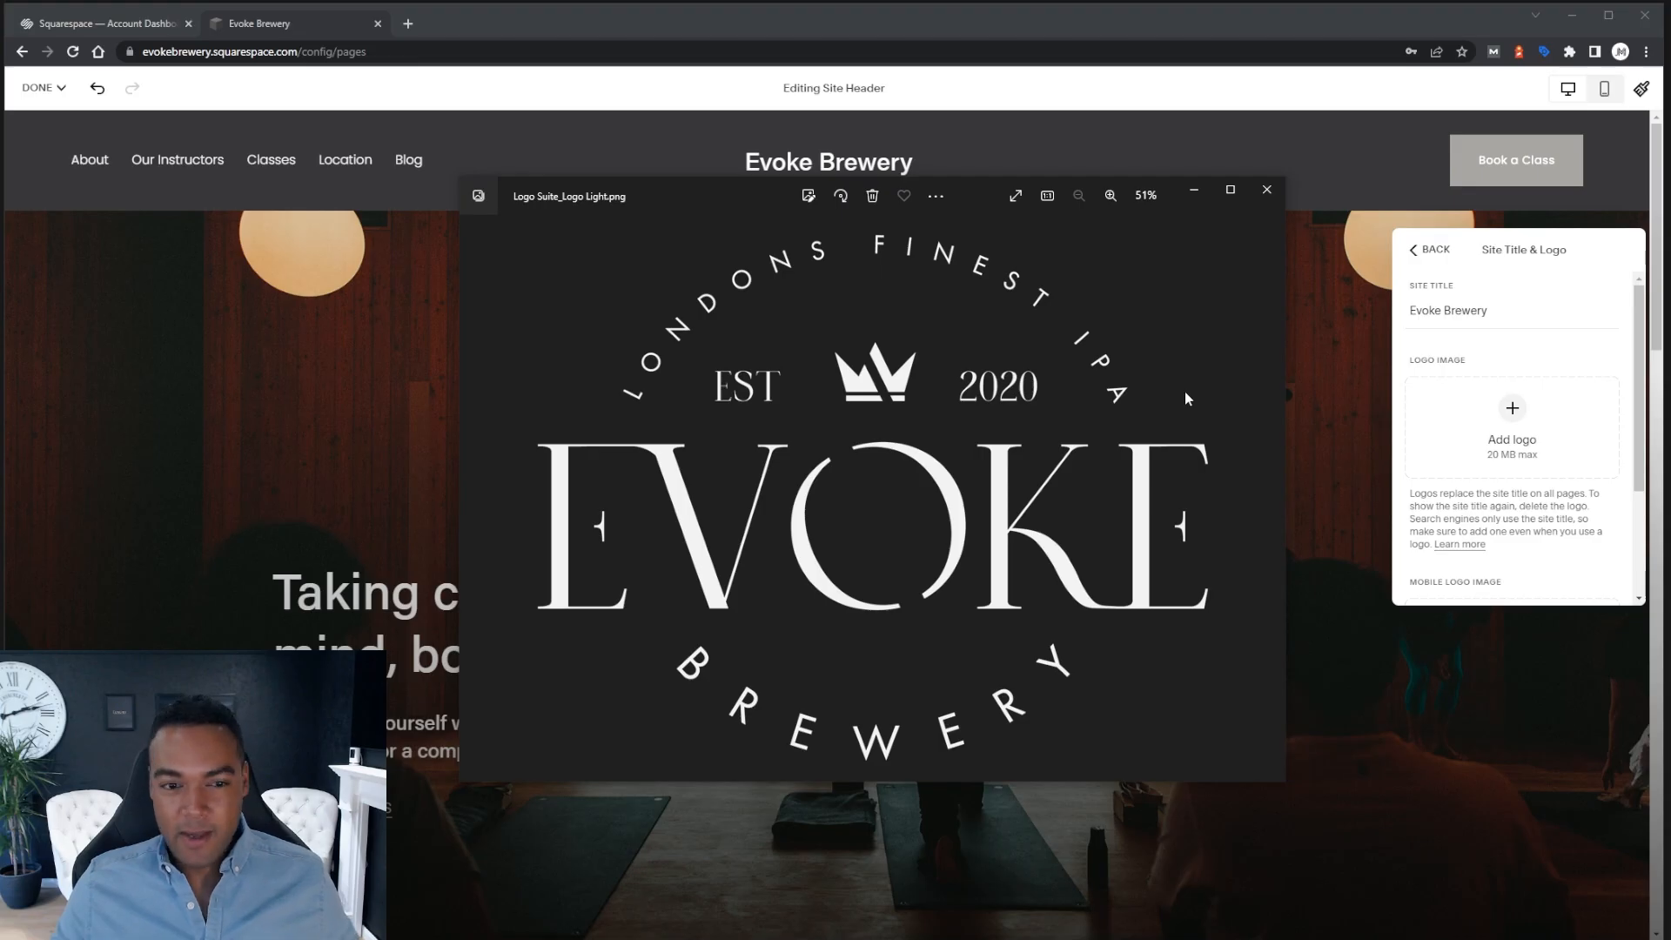
key("Right")
key("Right")
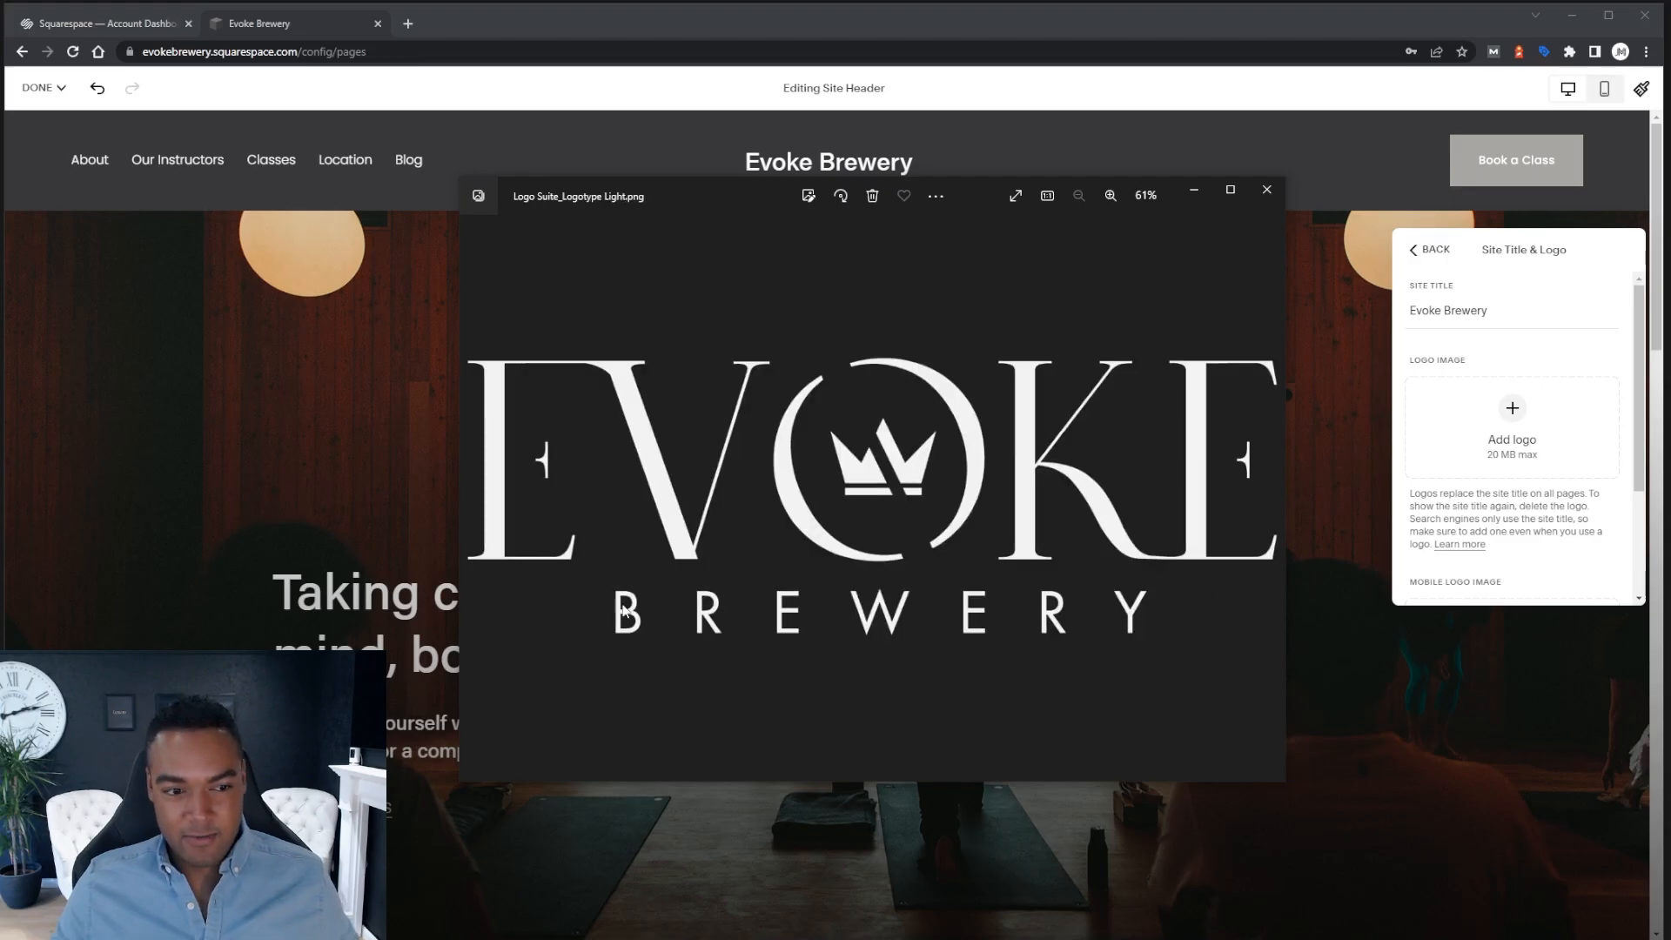
Close the image viewer and add Logo Suite_Logotype Light.png as the header's logo image
left_click(1267, 193)
left_click_drag(1670, 409, 1459, 414)
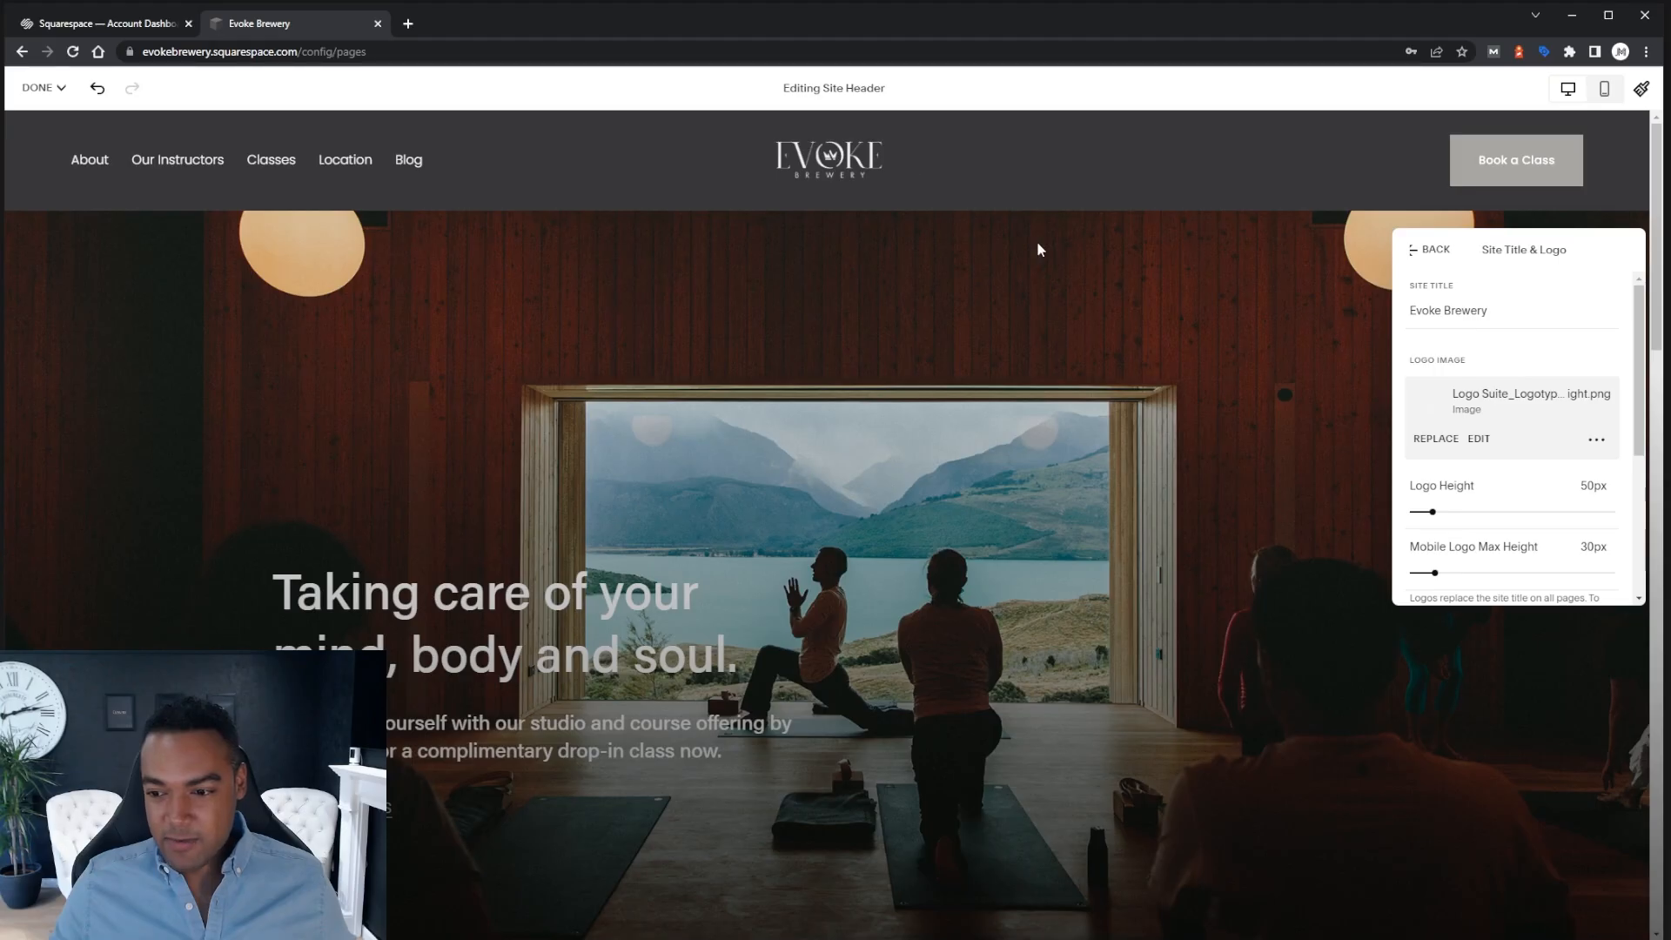
Set the header logo's height to 80px and its mobile maximum height to 45px
scroll(1567, 393, "down", 1)
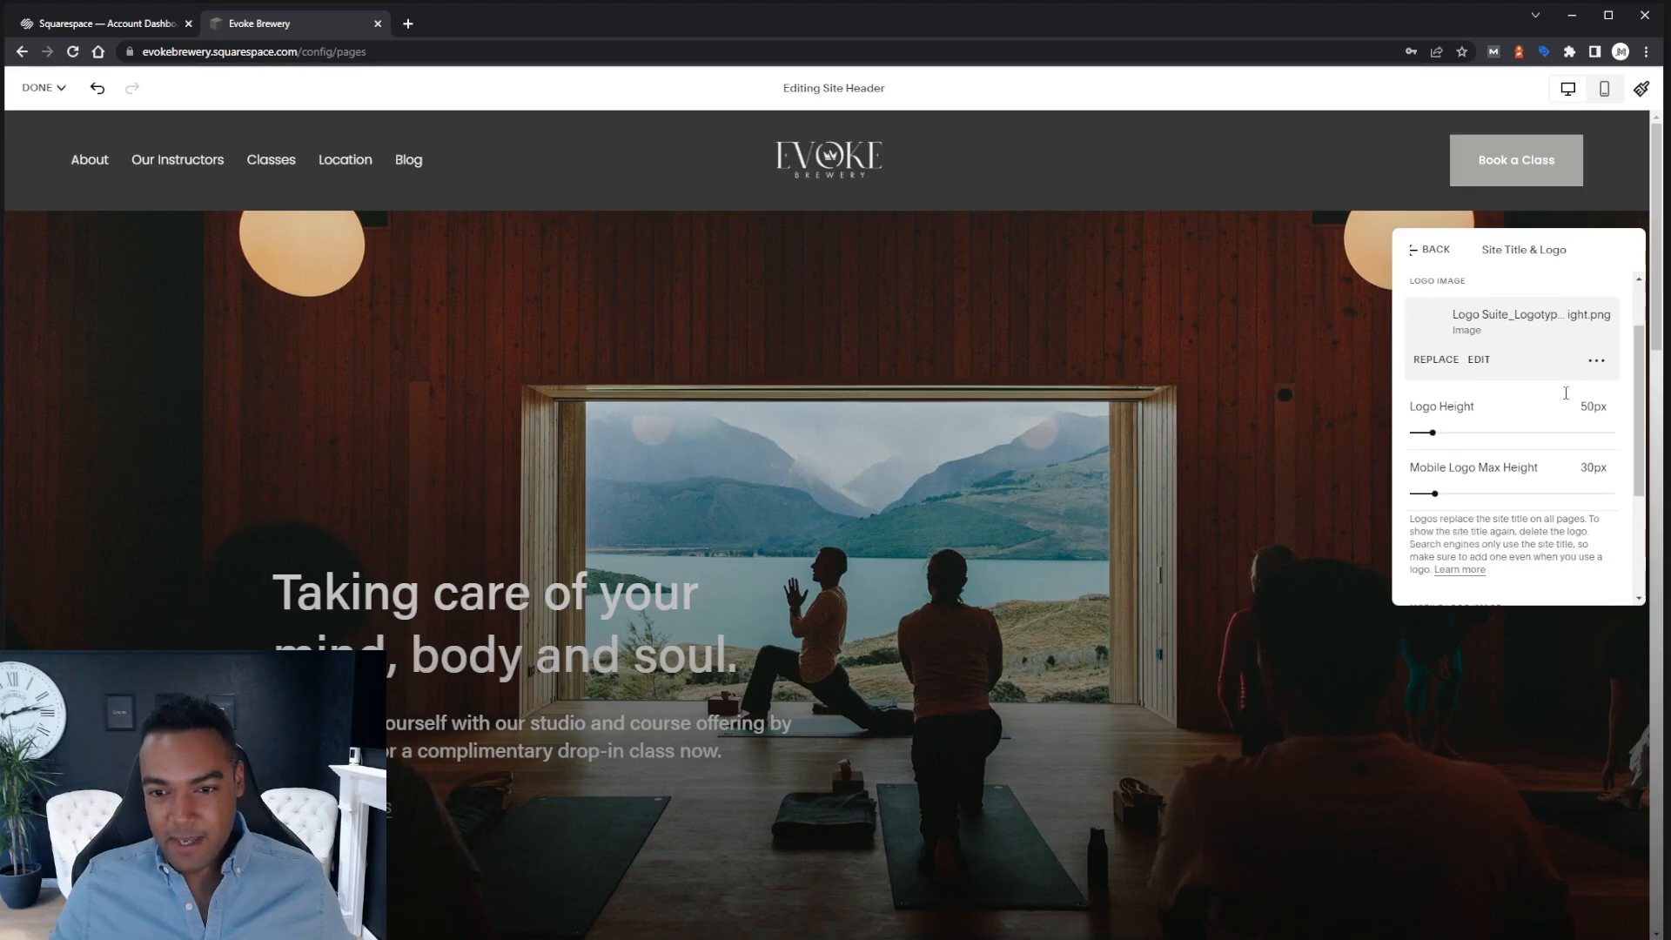
left_click(1447, 433)
left_click_drag(1447, 433, 1452, 432)
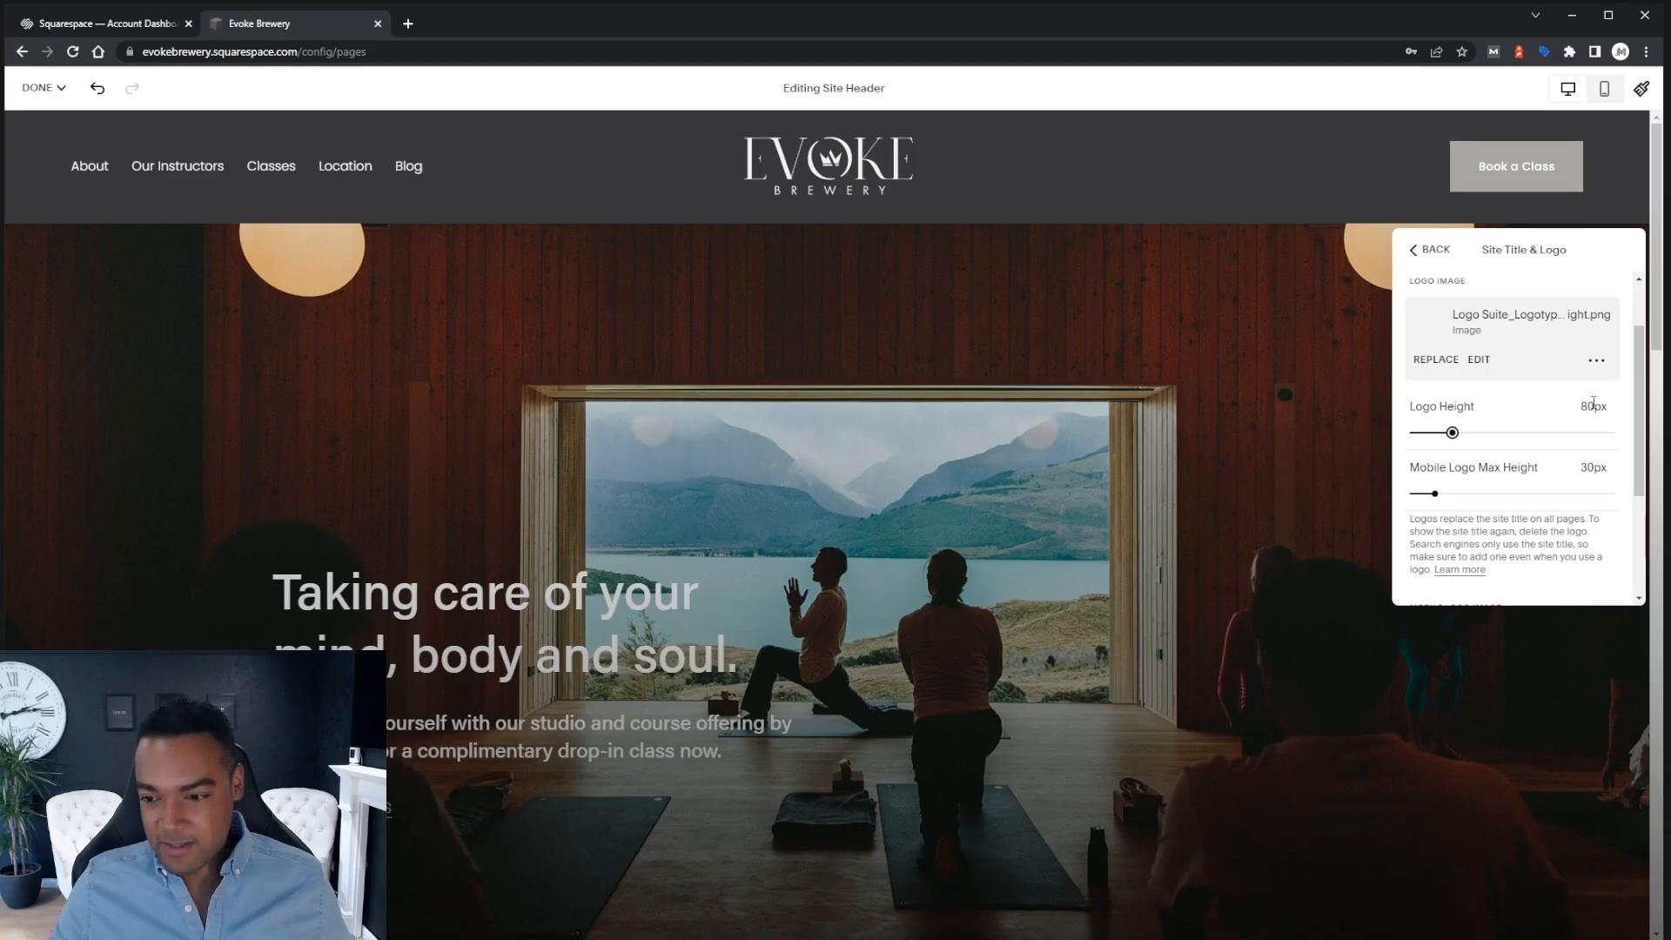
left_click(1460, 496)
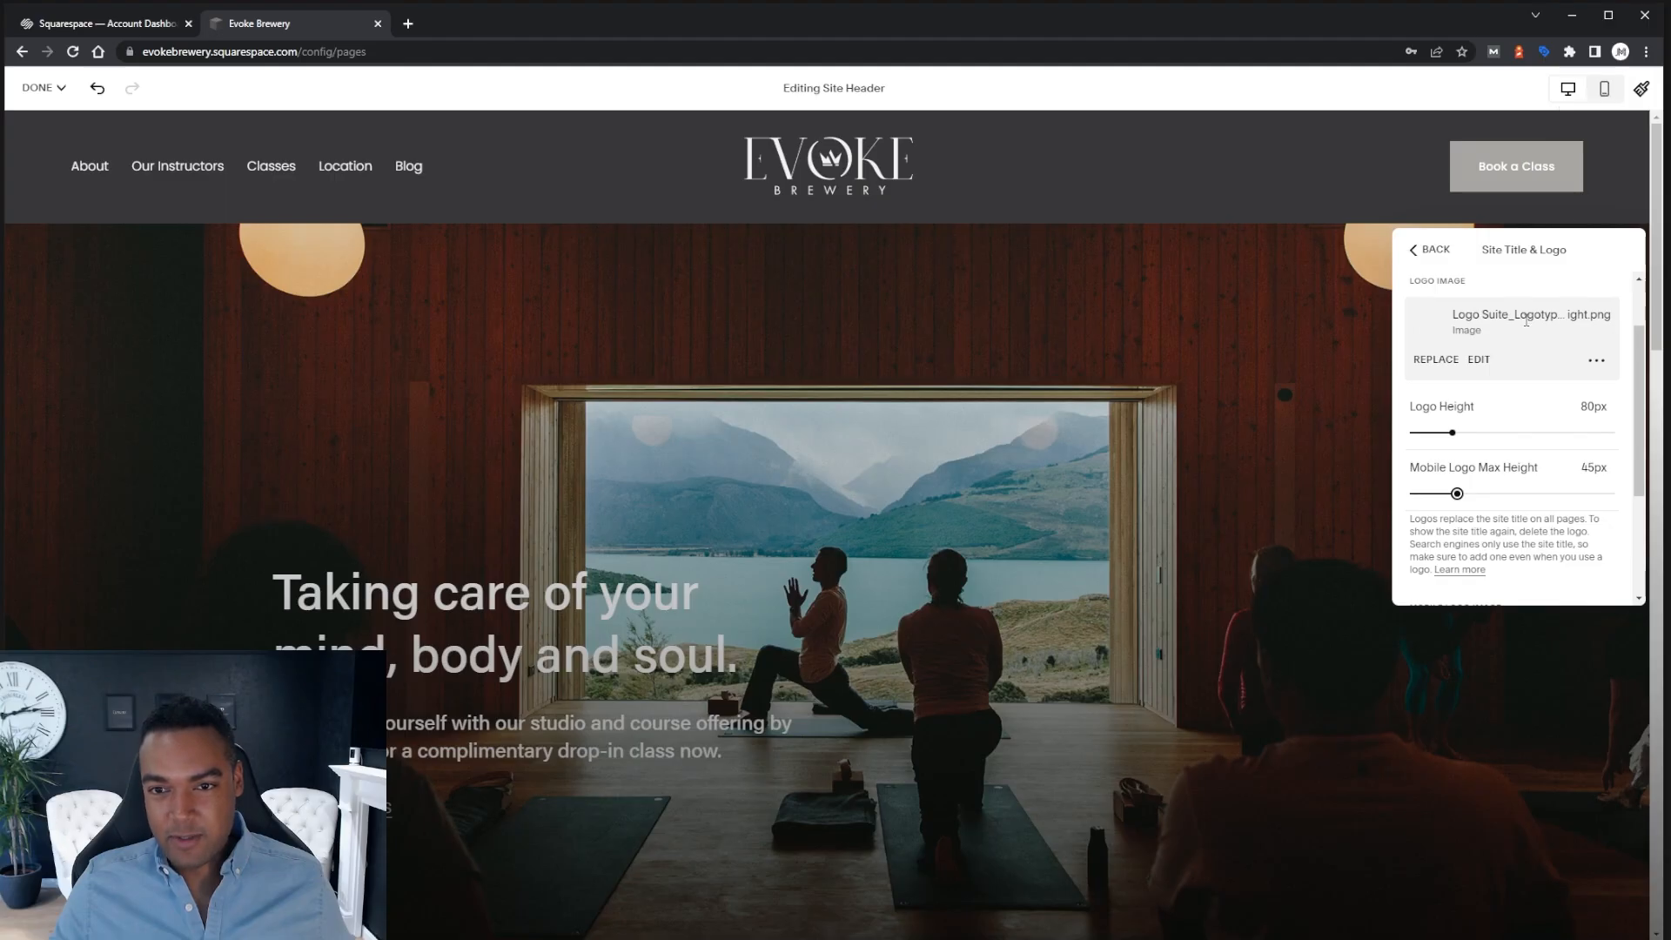
Check the header in the mobile preview, return to the desktop view and save the site changes
left_click(1605, 99)
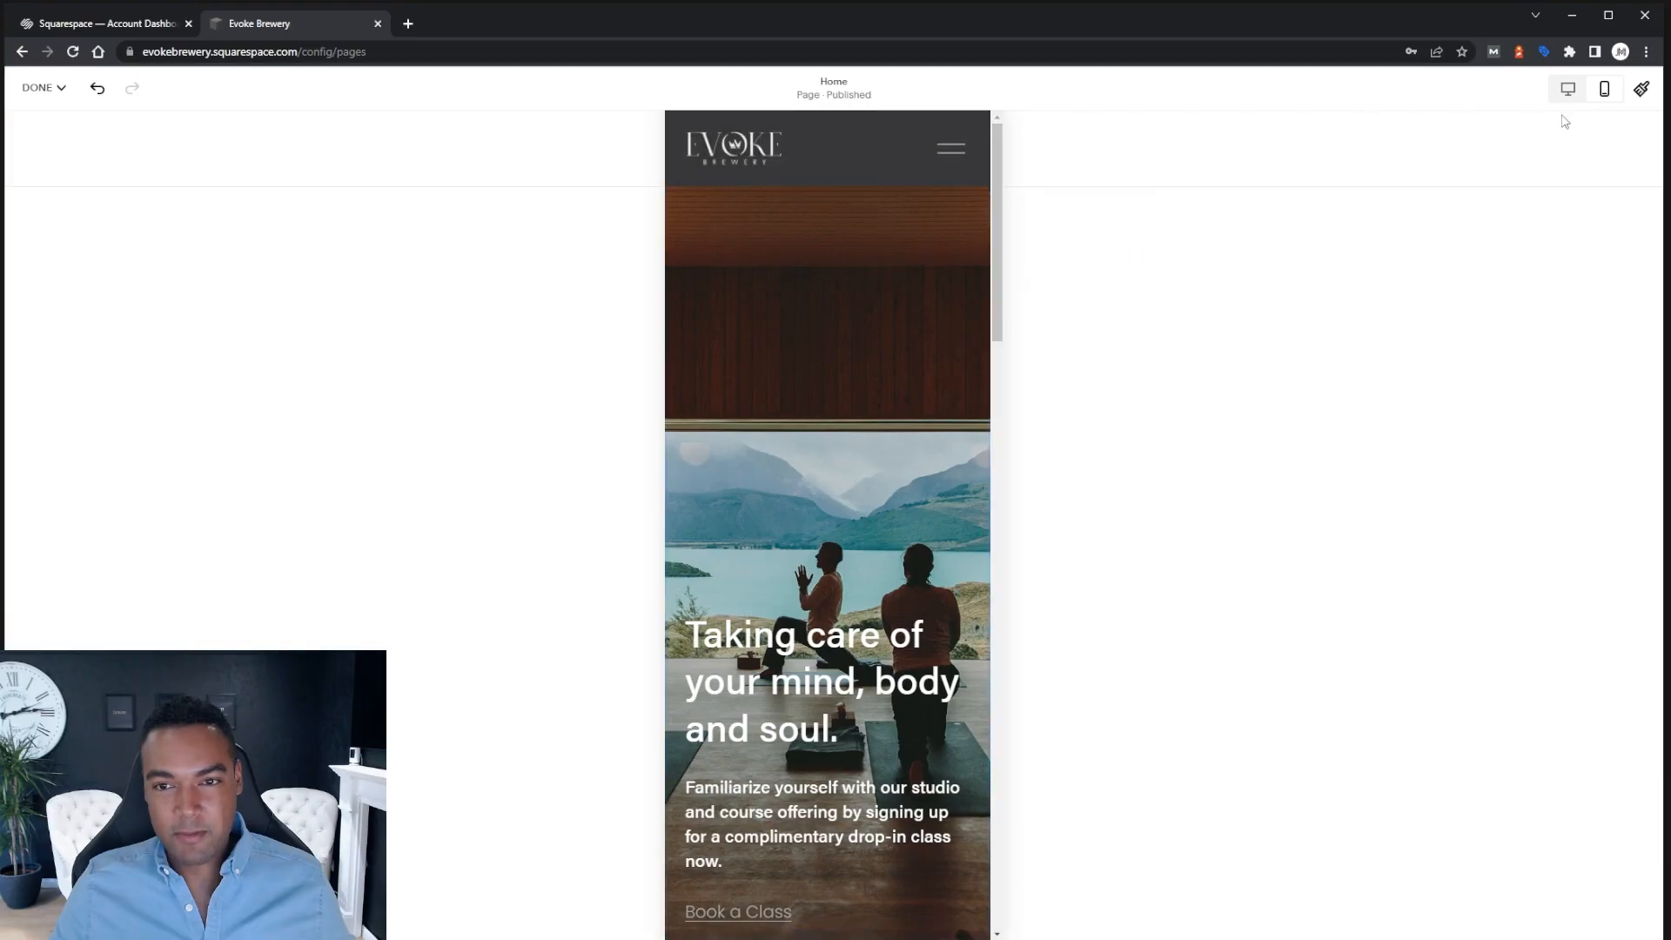
left_click(1570, 92)
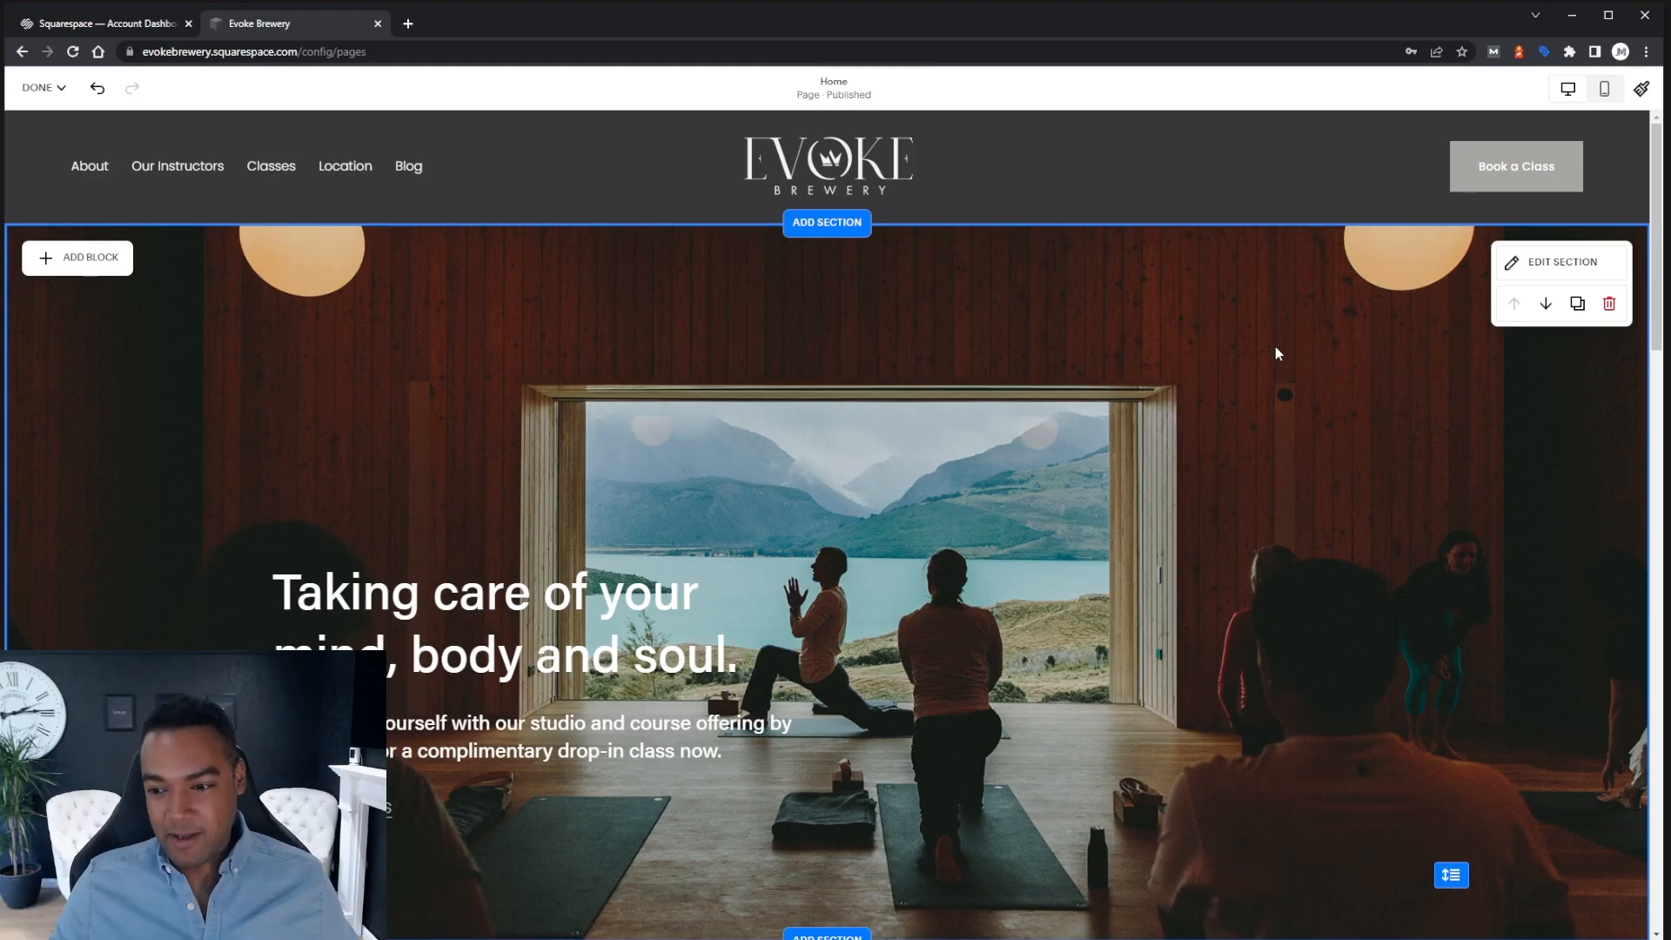
left_click(61, 88)
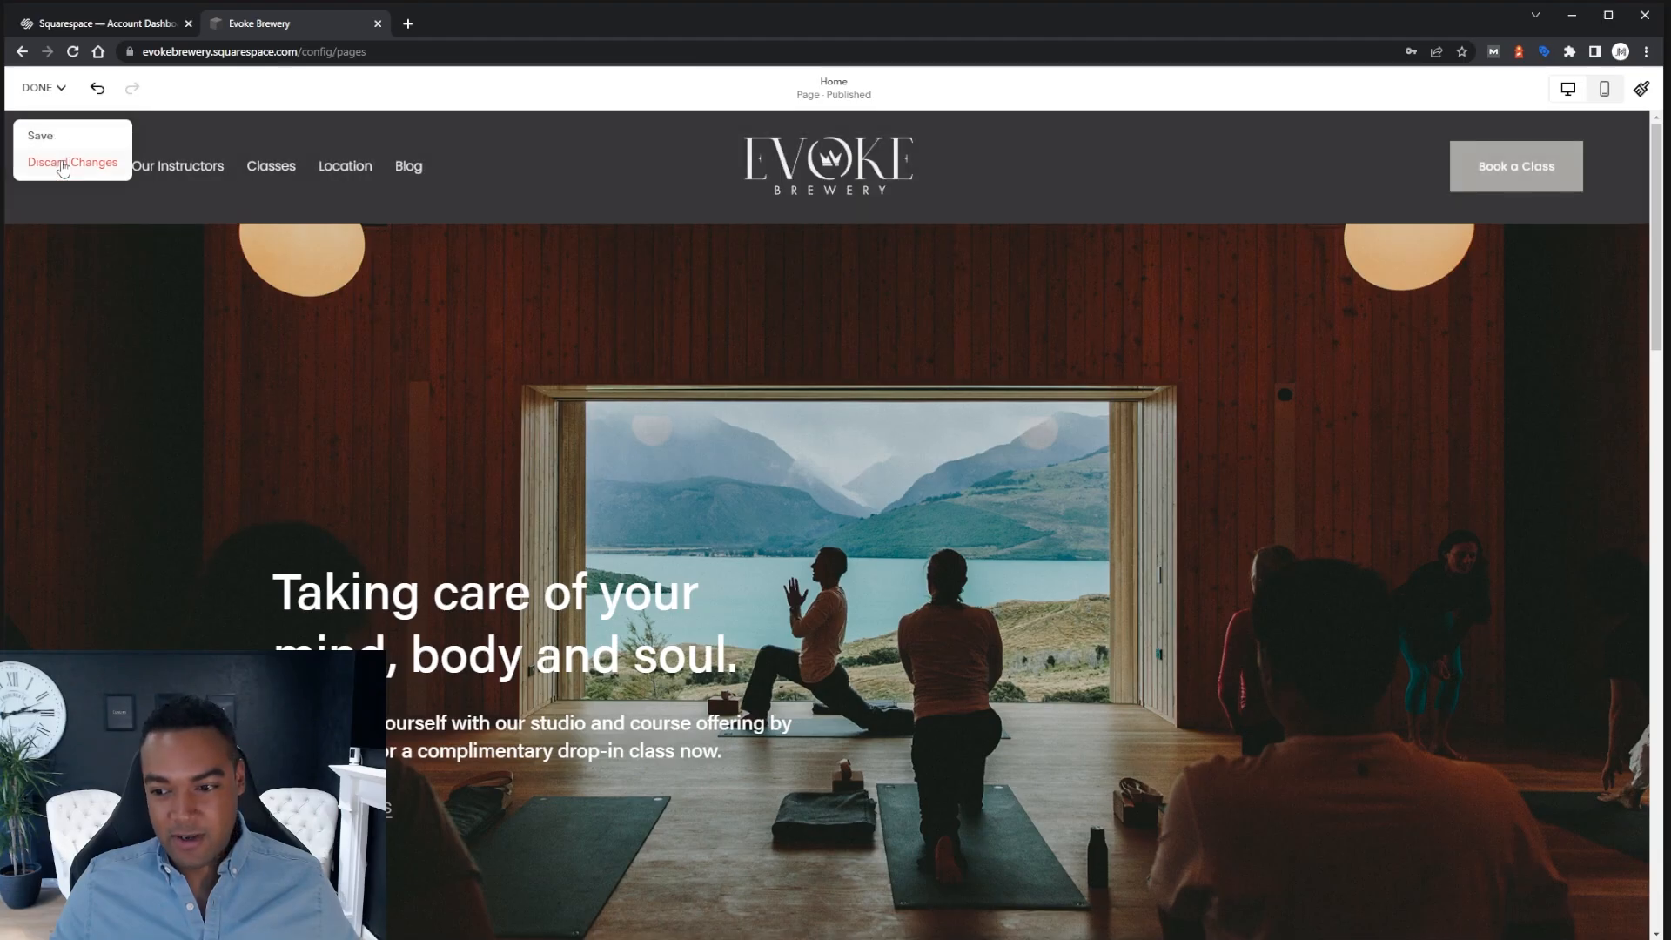
left_click(49, 138)
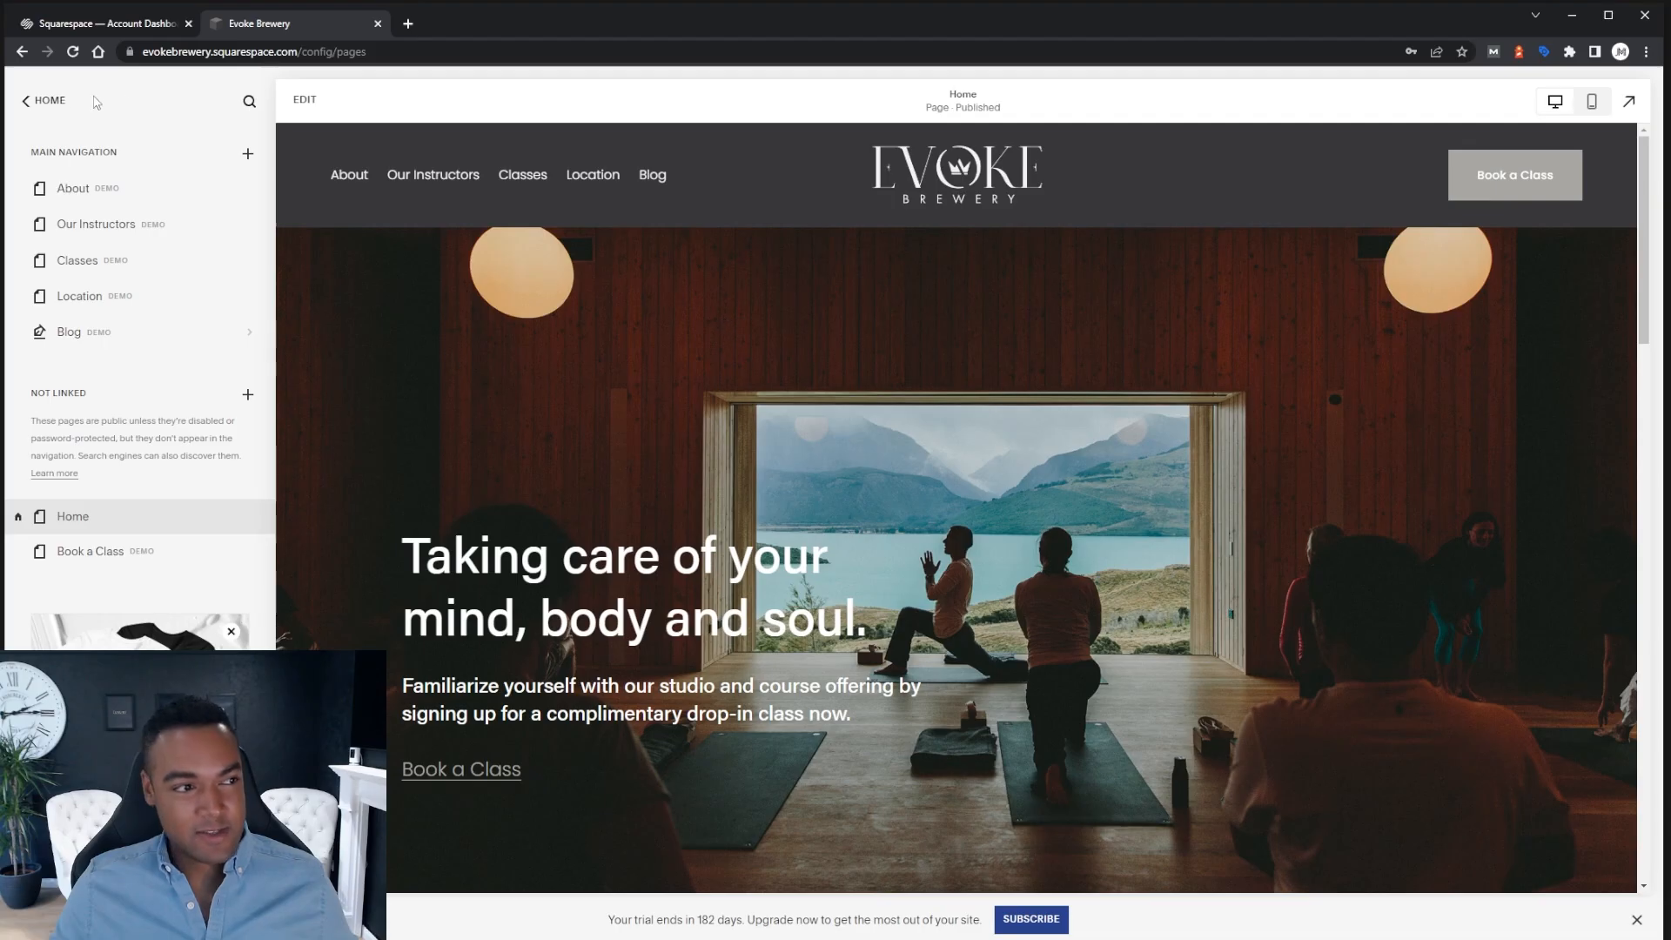
Open the Fonts settings within the design's Site Styles and look over the text on the home page
left_click(53, 103)
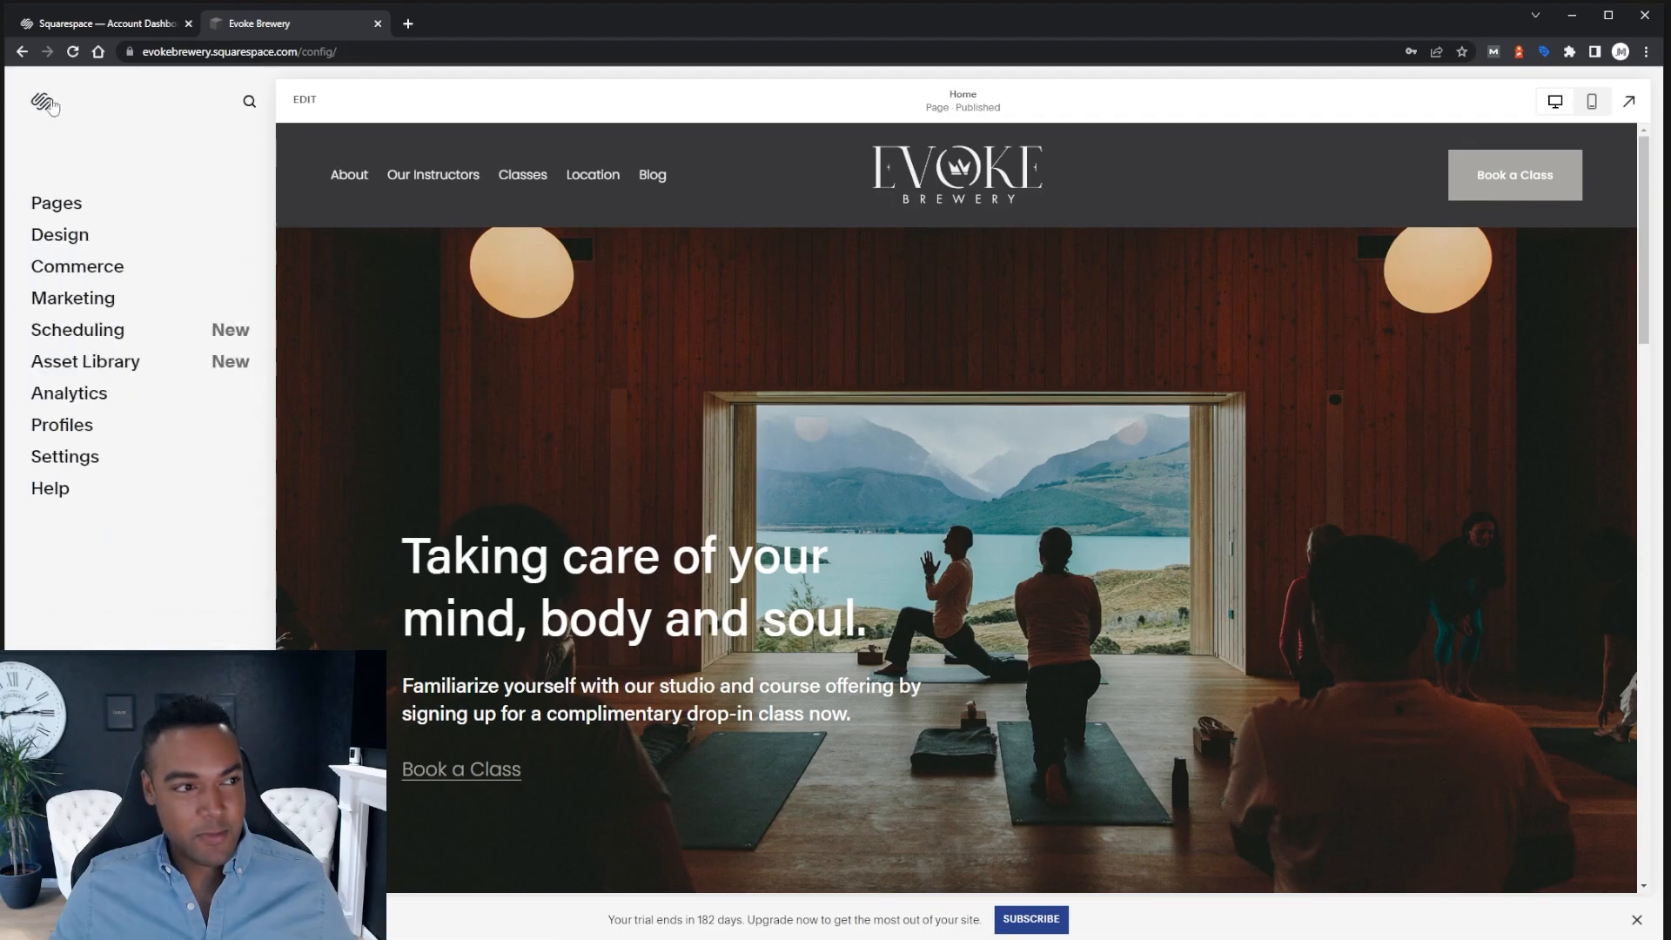
left_click(77, 245)
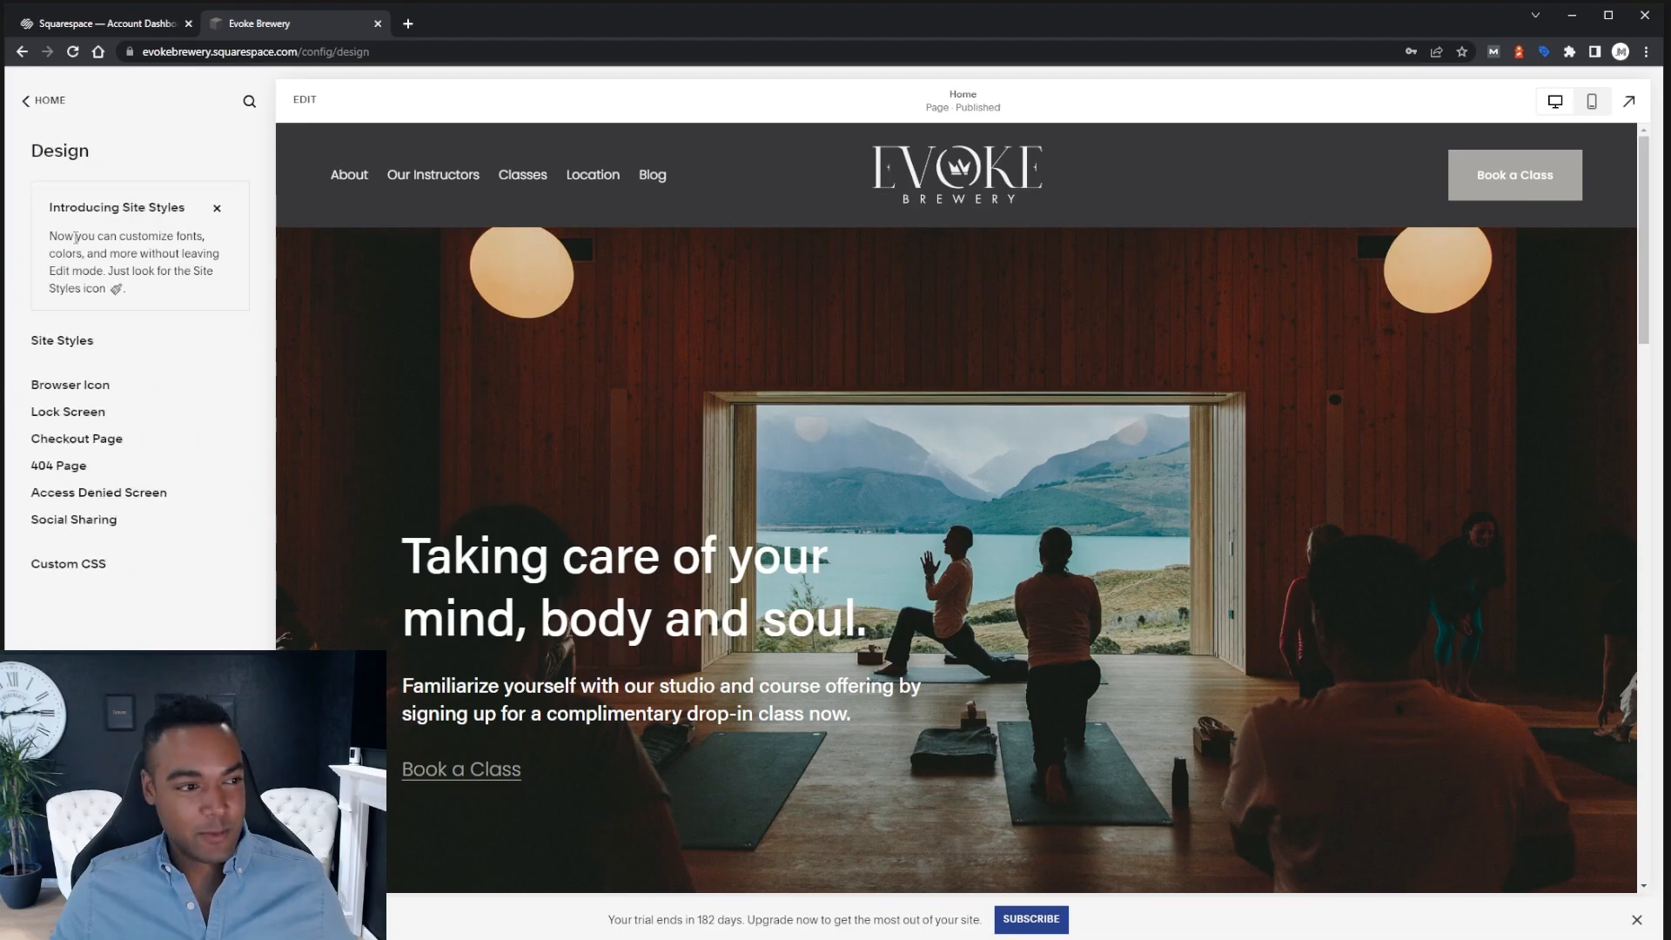
left_click(72, 348)
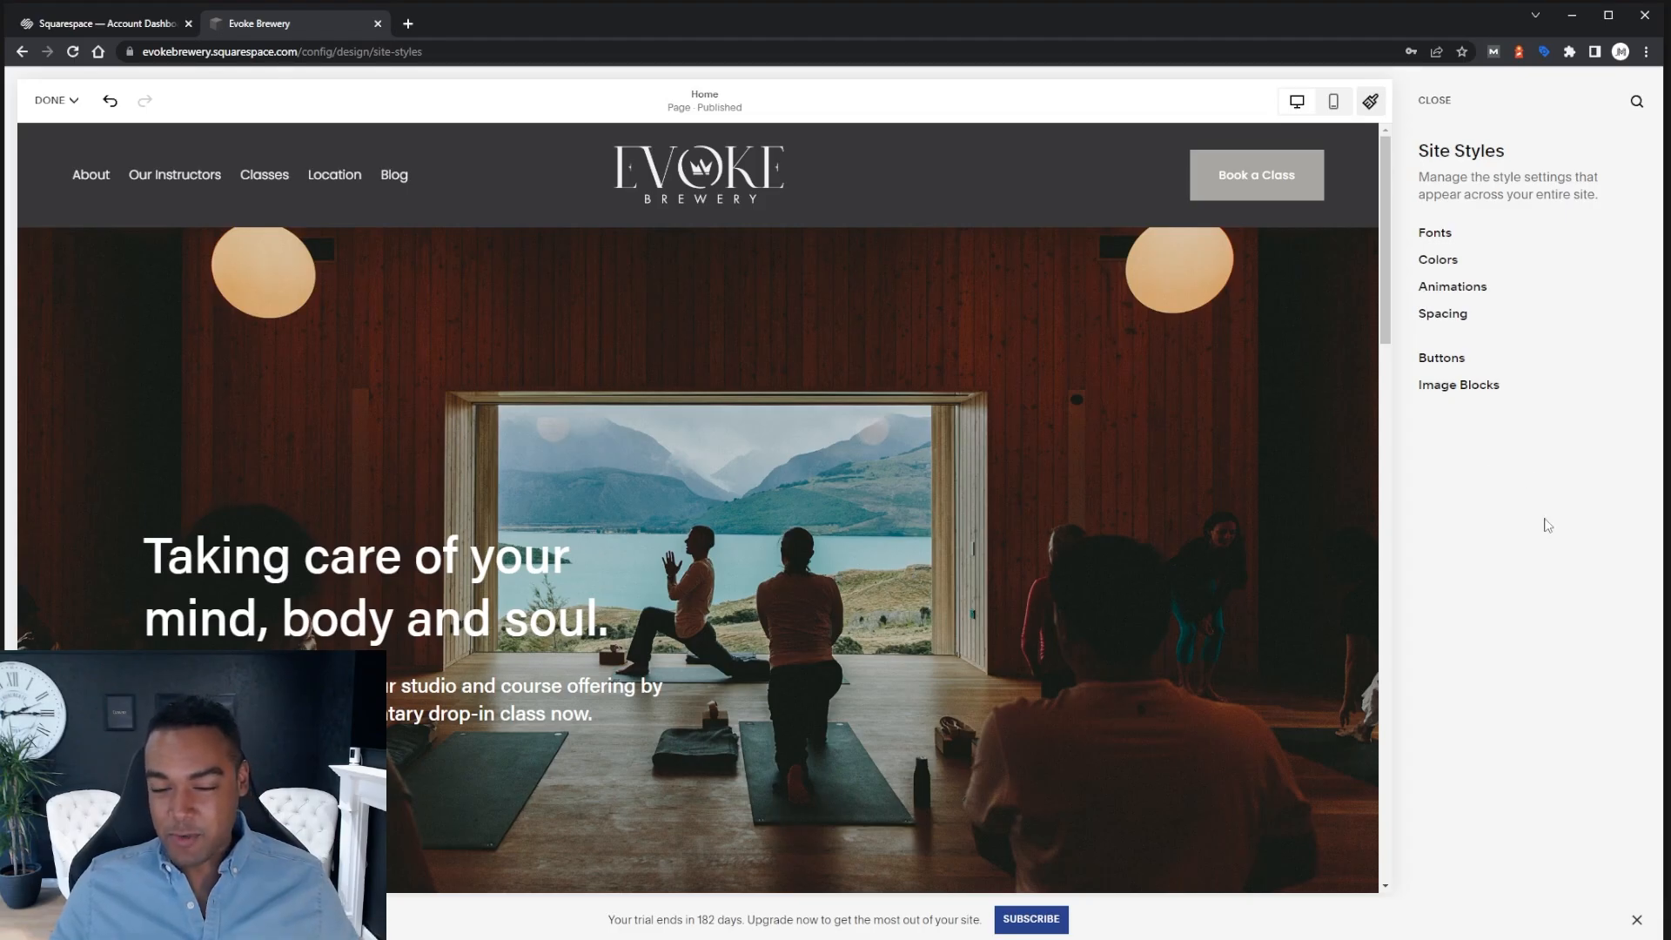
left_click(1435, 234)
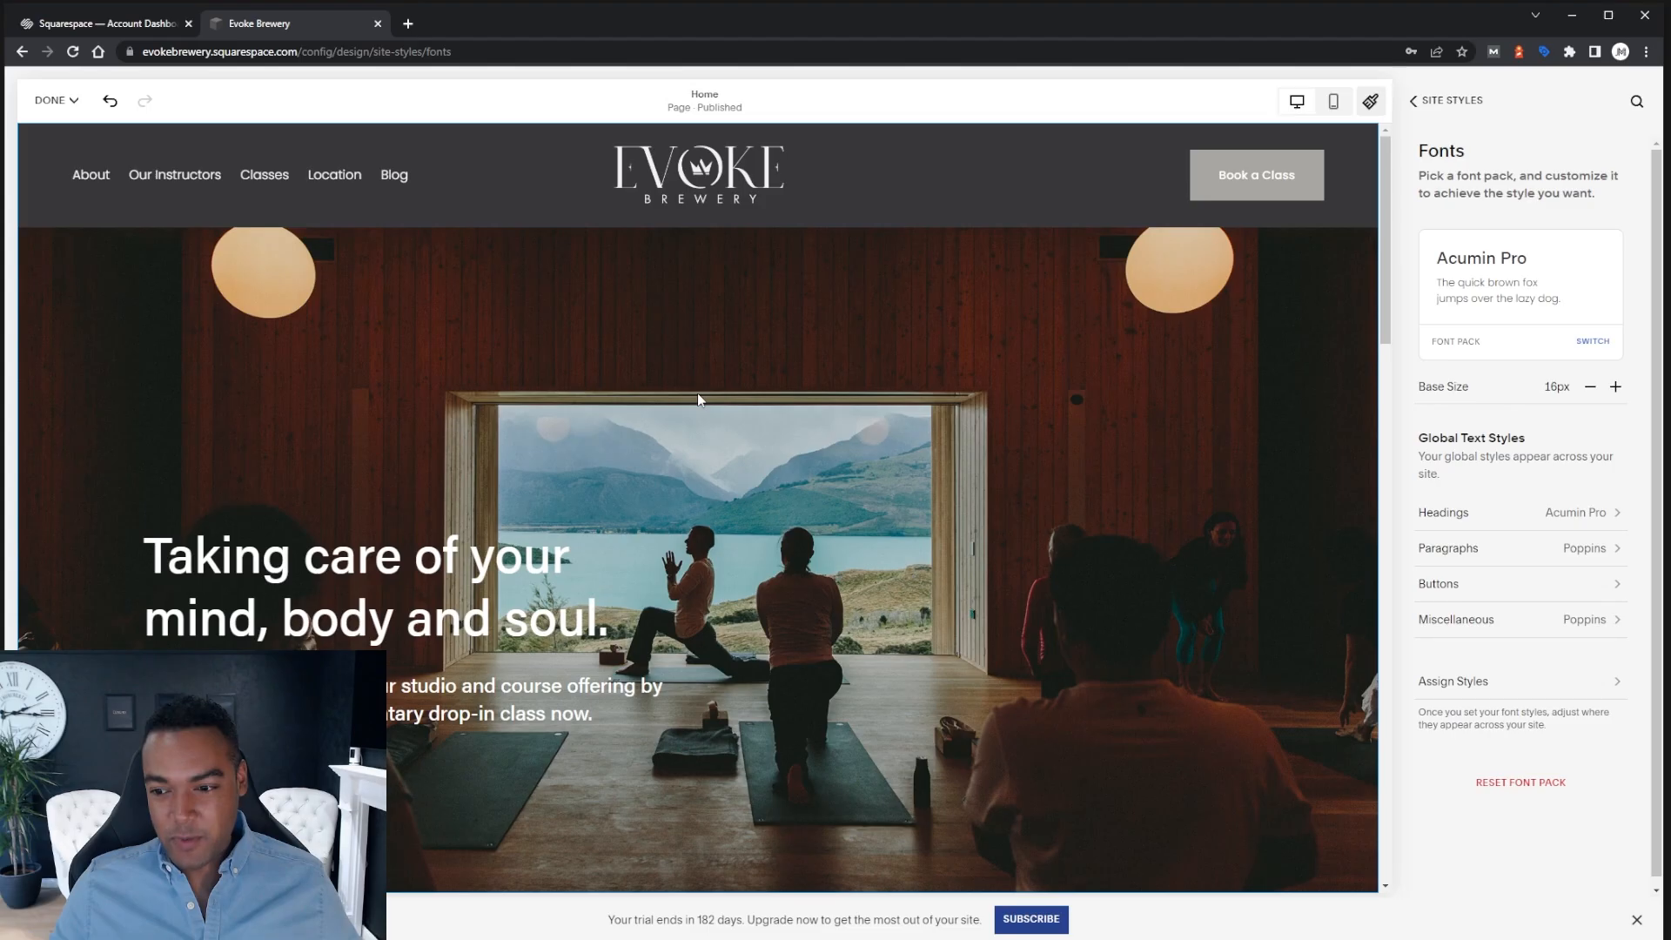
scroll(697, 393, "down", 3)
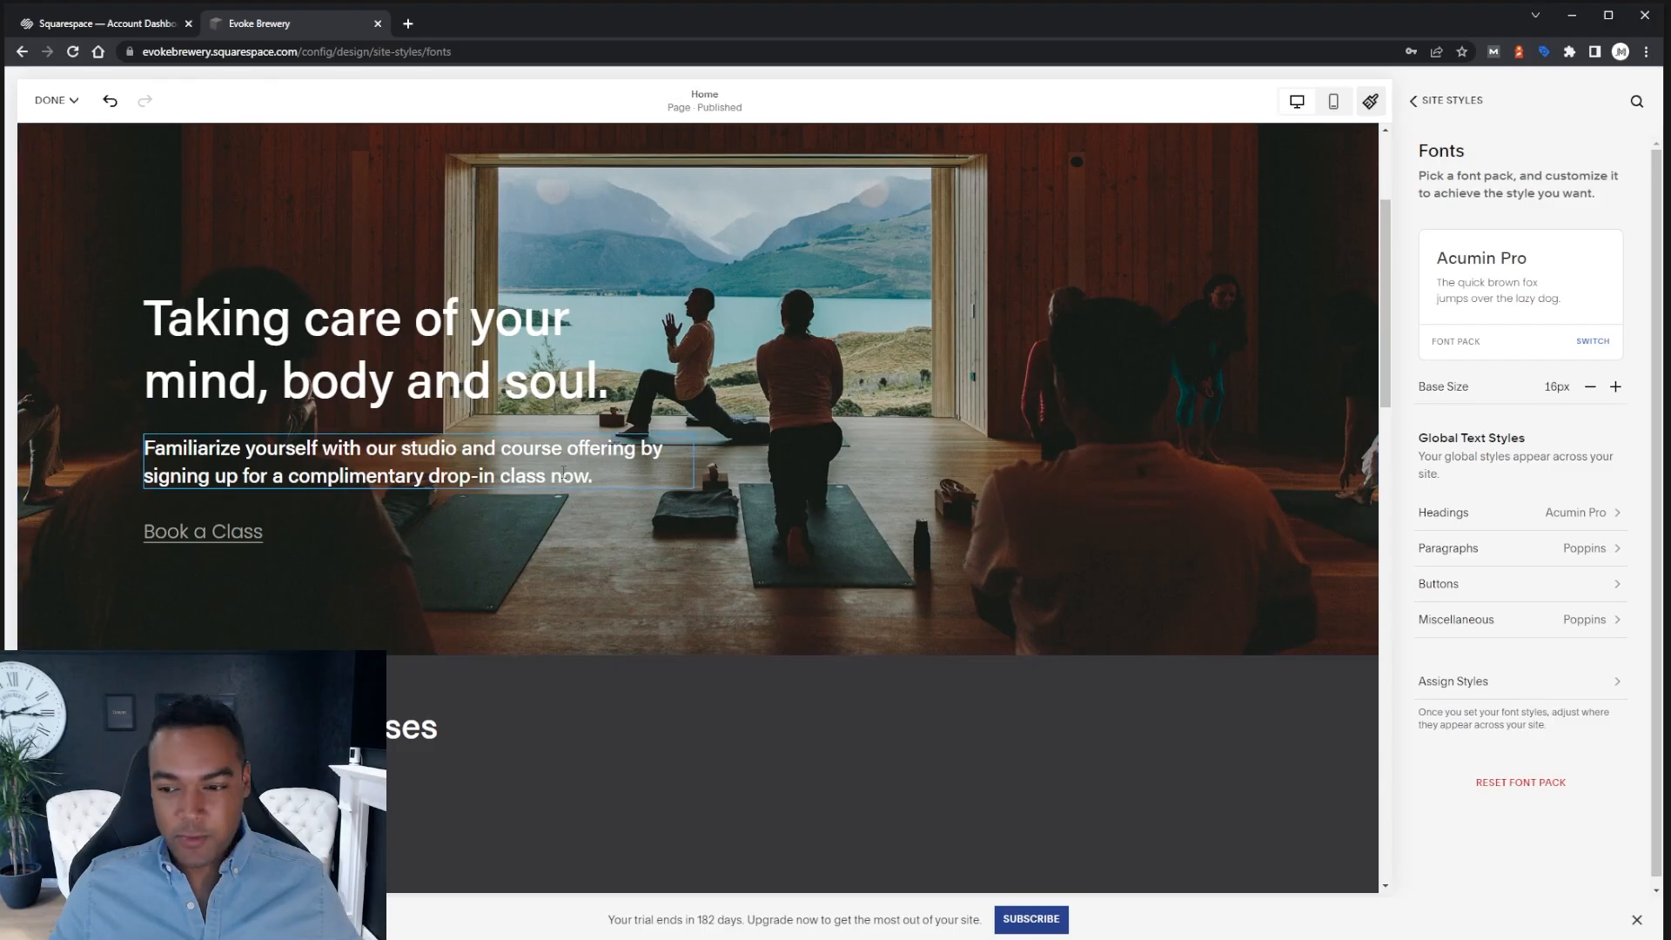
scroll(563, 474, "down", 4)
scroll(563, 474, "down", 5)
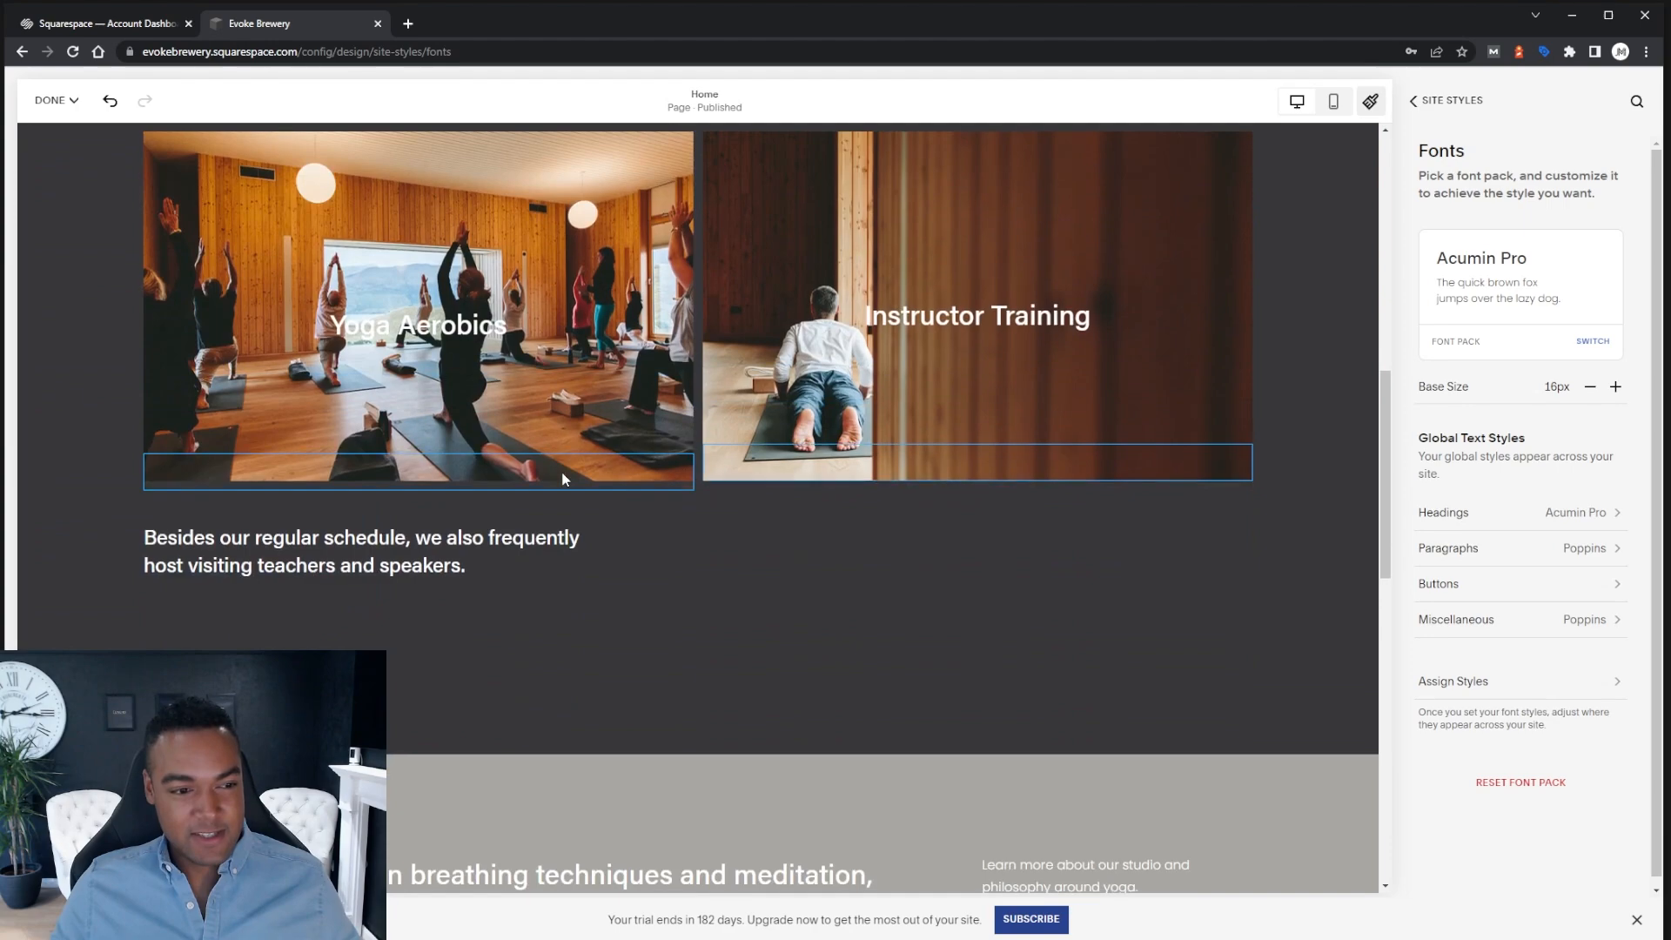
scroll(563, 478, "up", 9)
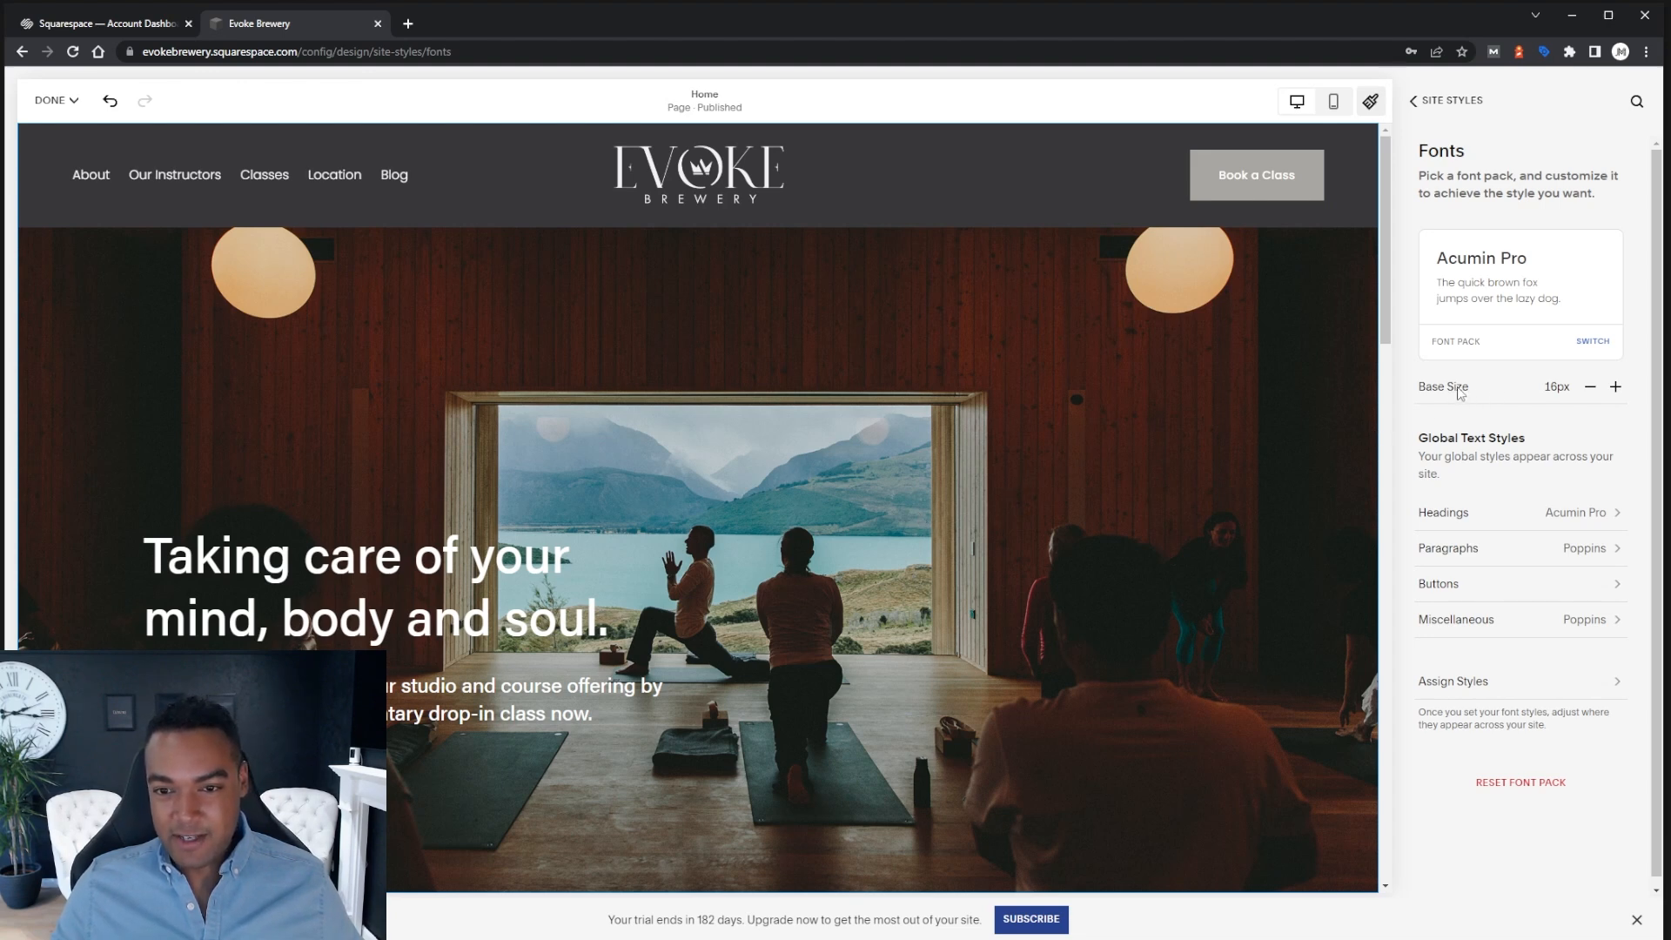
Try a base font size of 13px for the site and set it back to 16px
left_click(1590, 388)
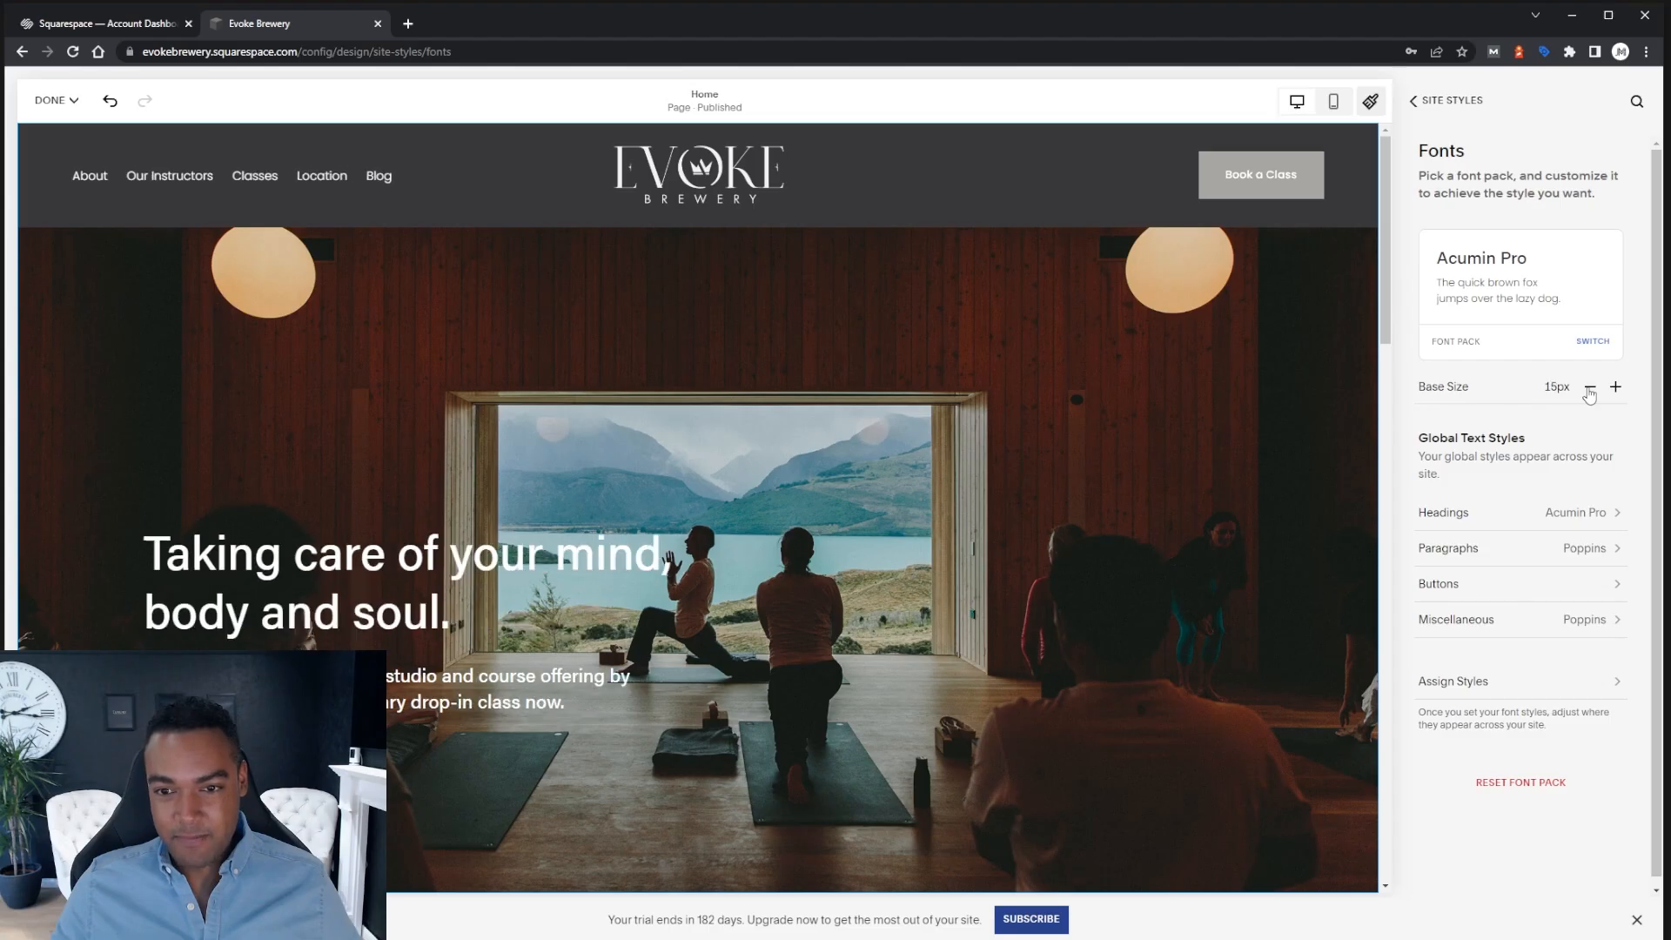
left_click(1589, 388)
left_click(1589, 388)
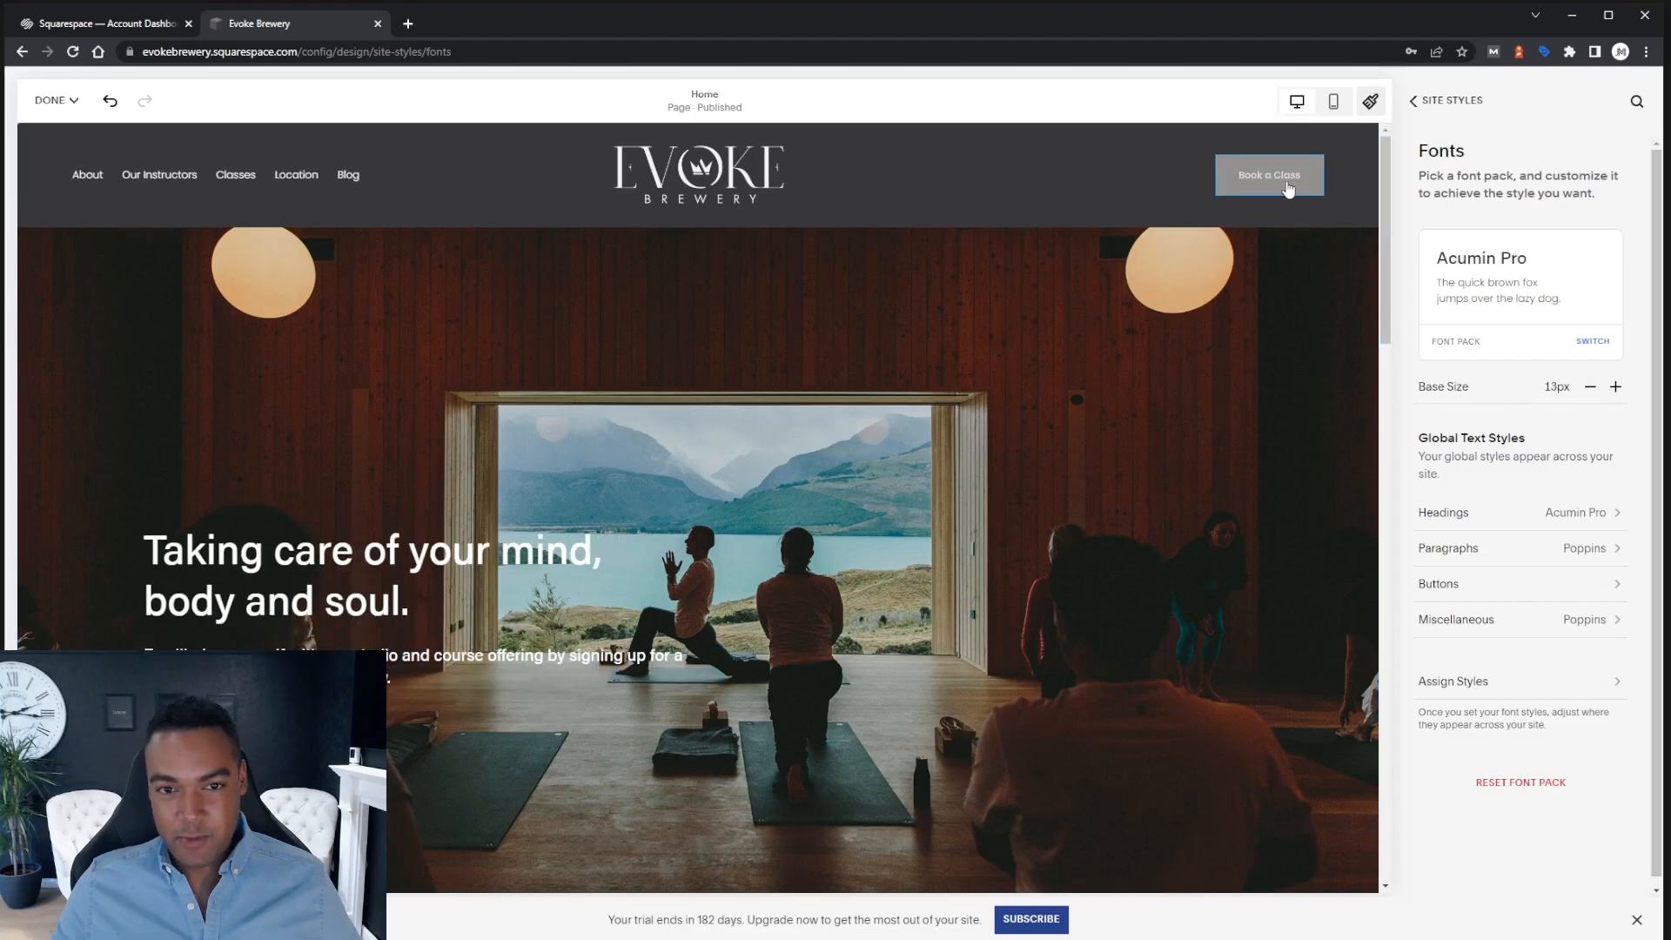
left_click(1614, 388)
left_click(1615, 388)
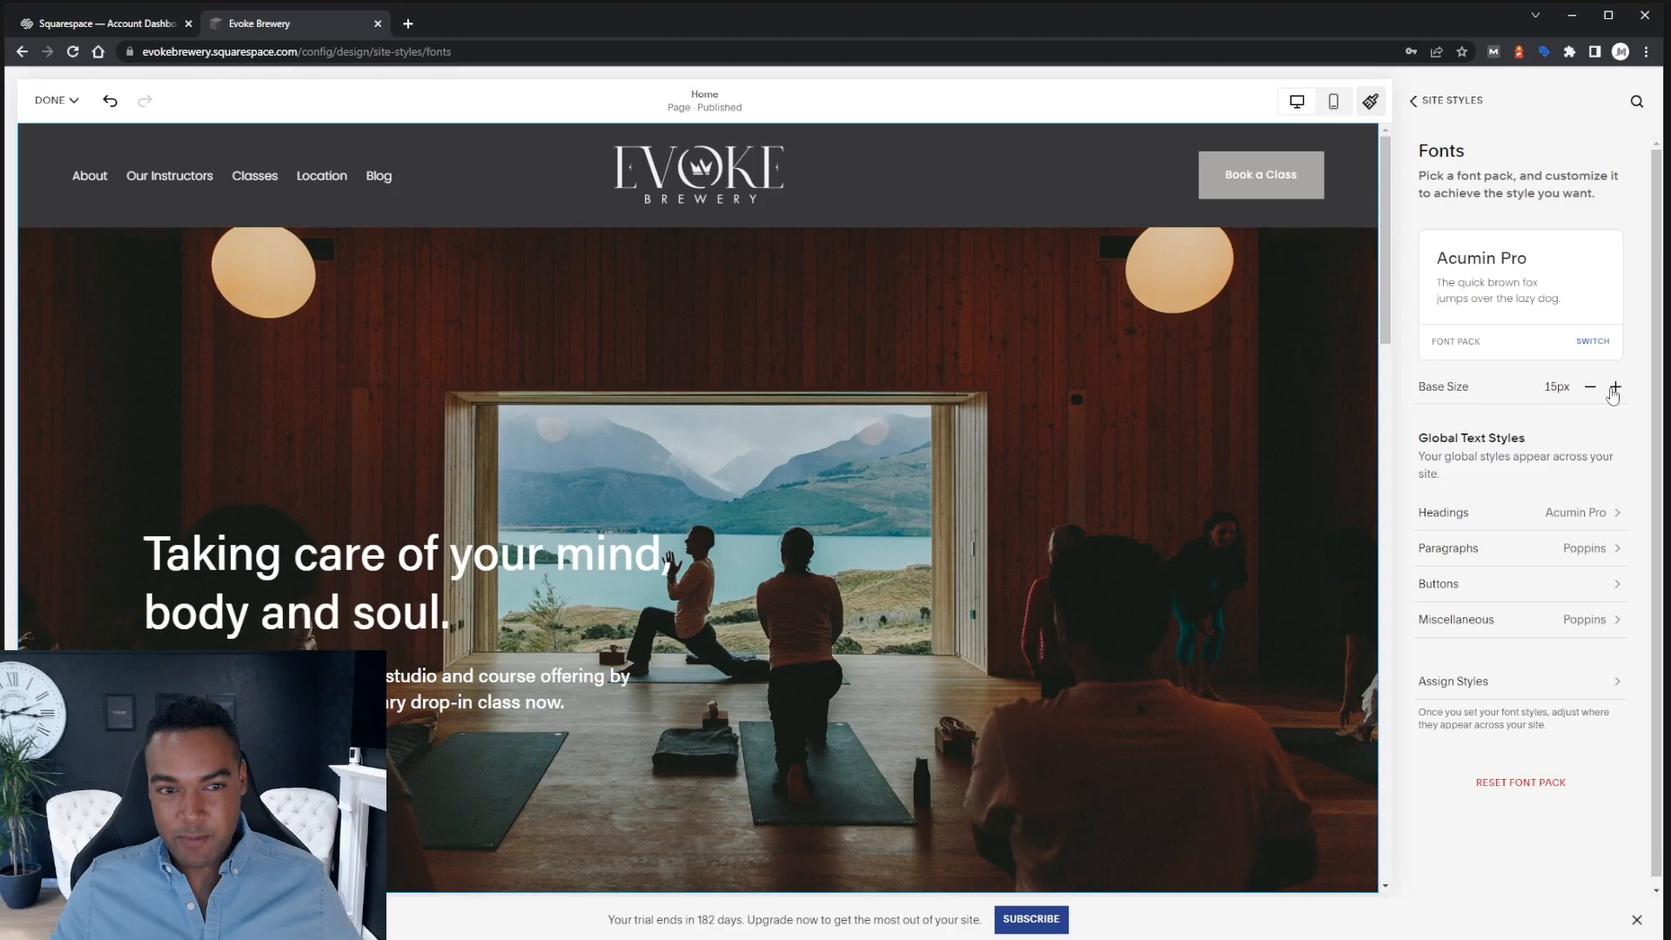
left_click(1614, 388)
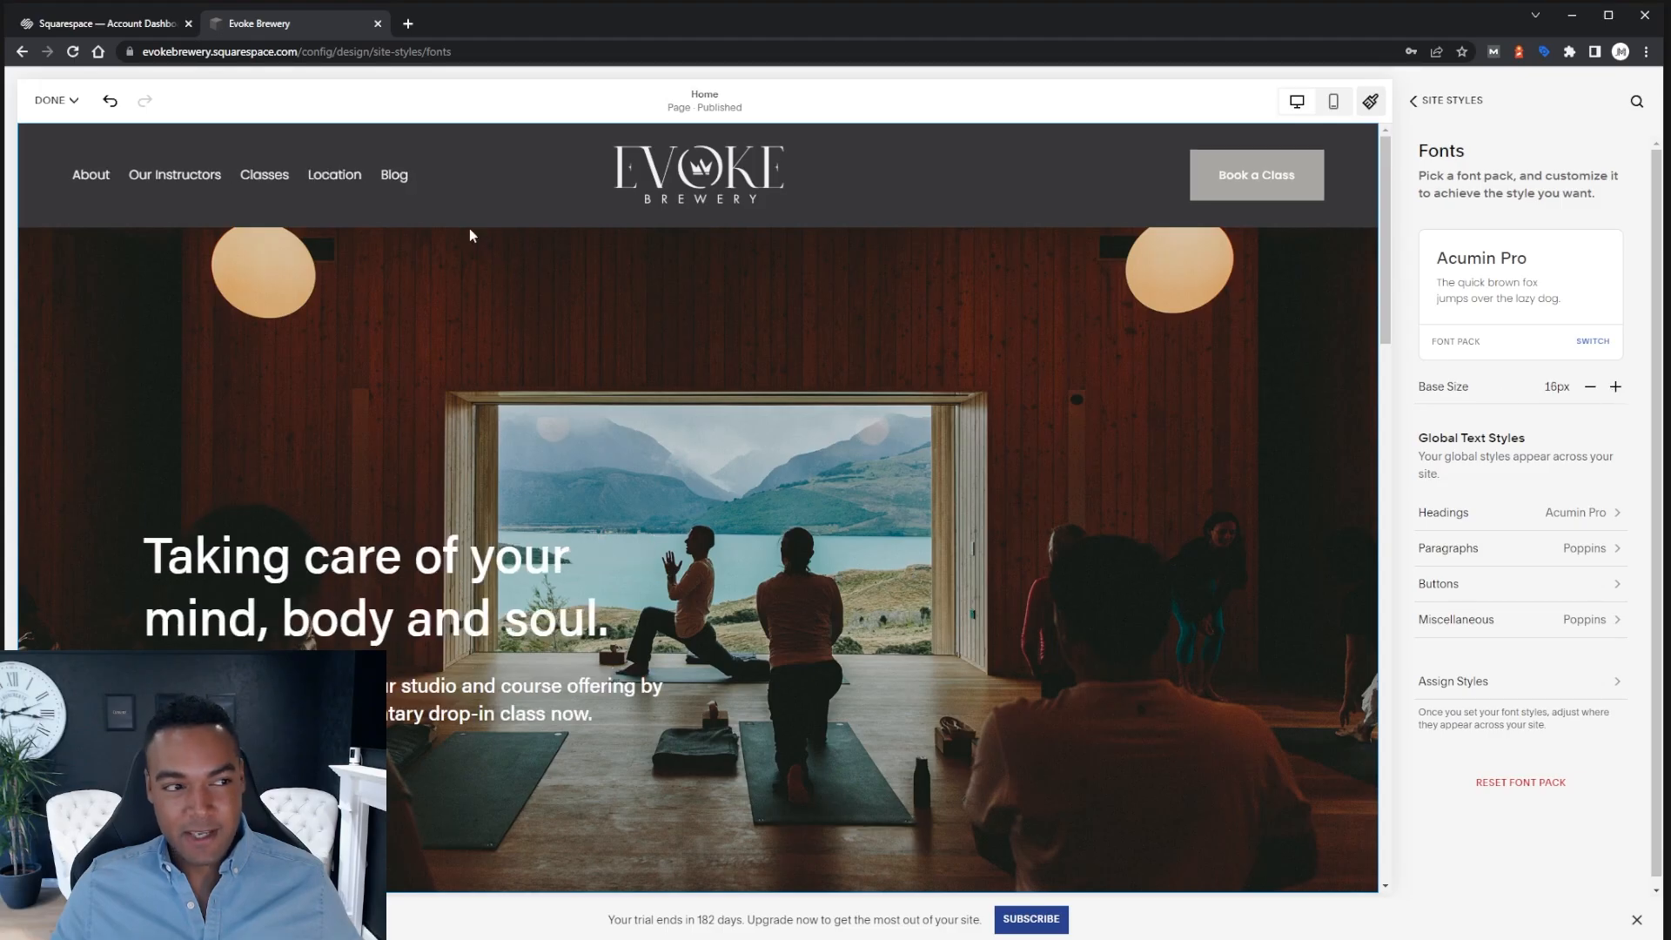
left_click(71, 102)
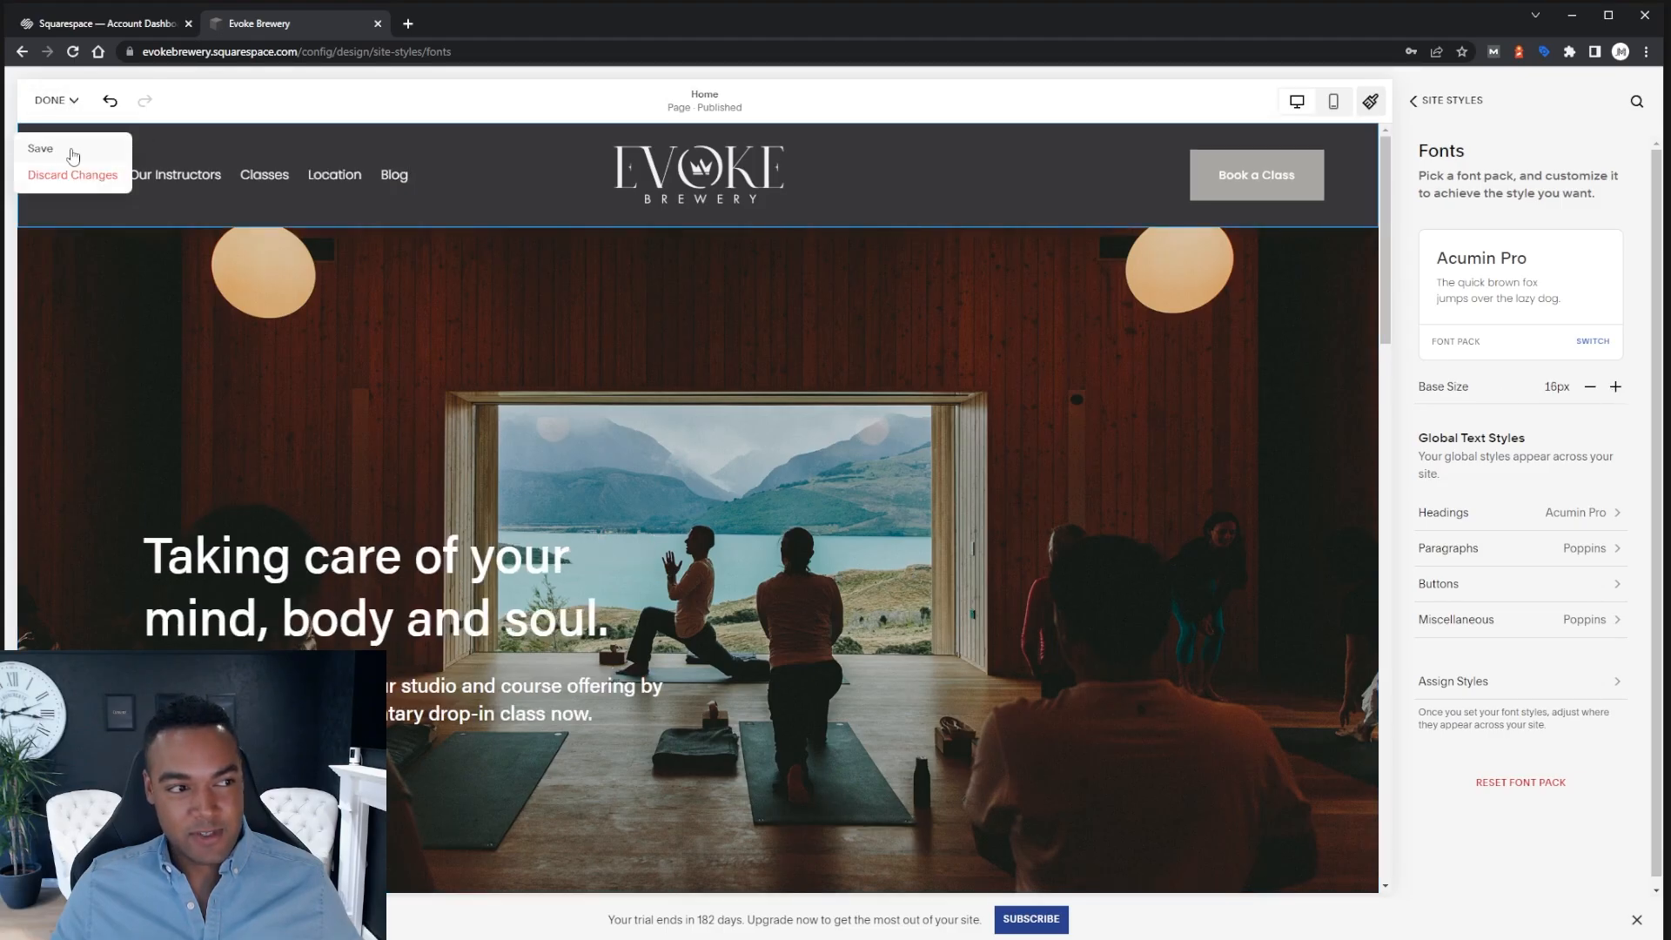
left_click(72, 151)
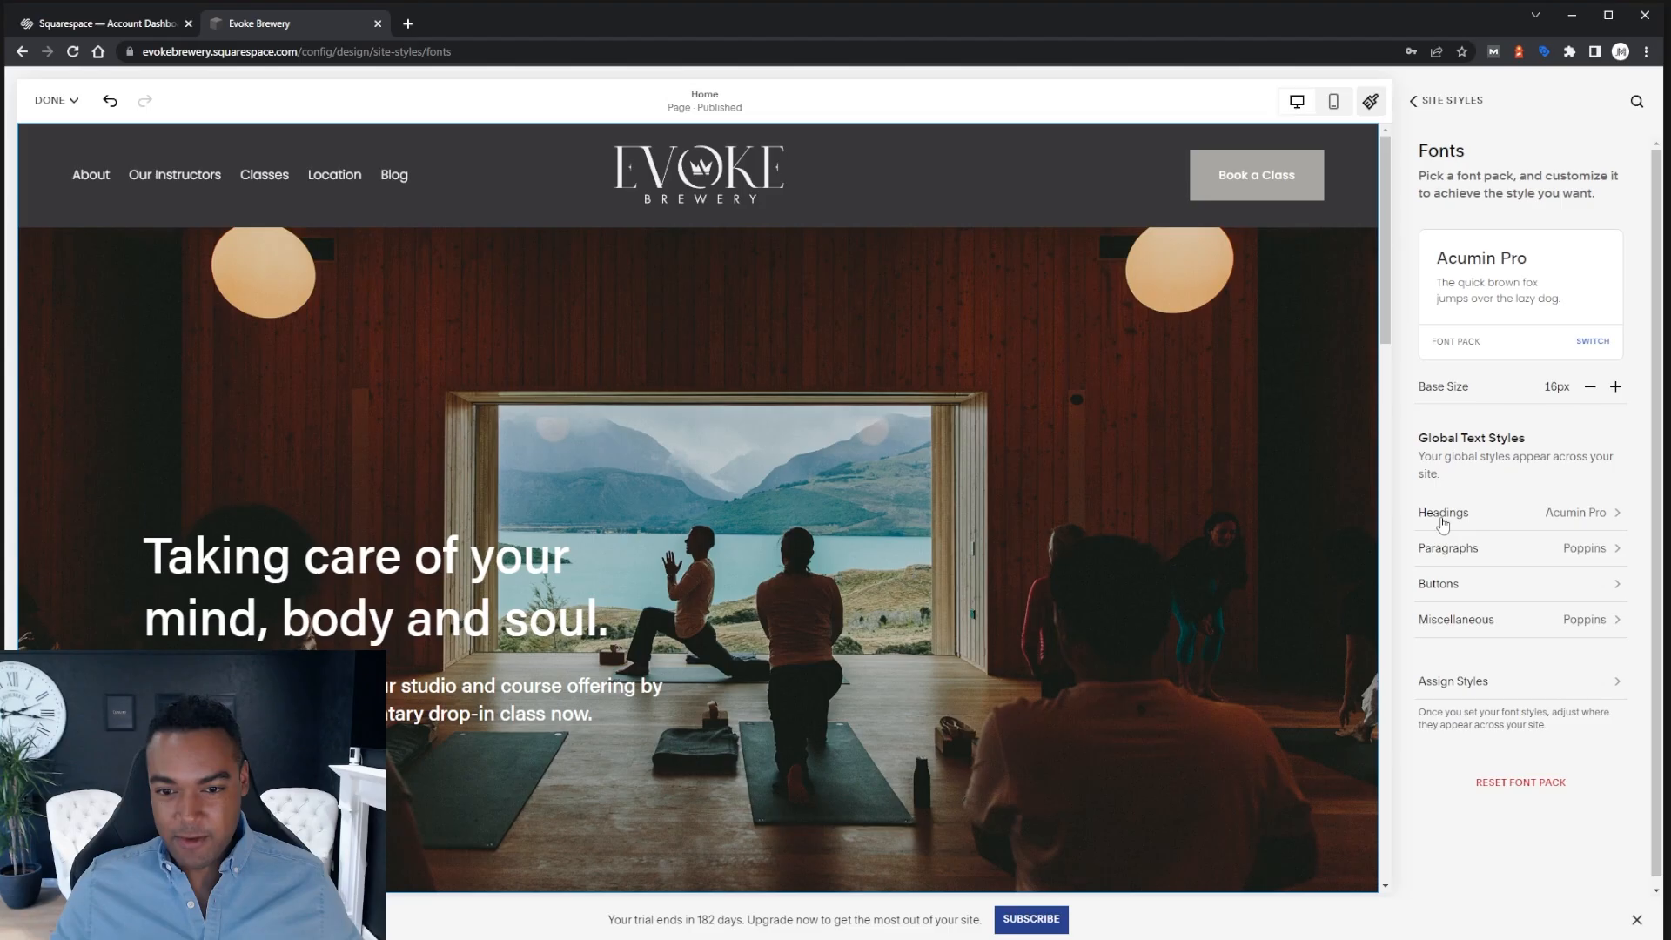
View the global heading font settings, then go back and browse the sans-serif font packs
left_click(1566, 515)
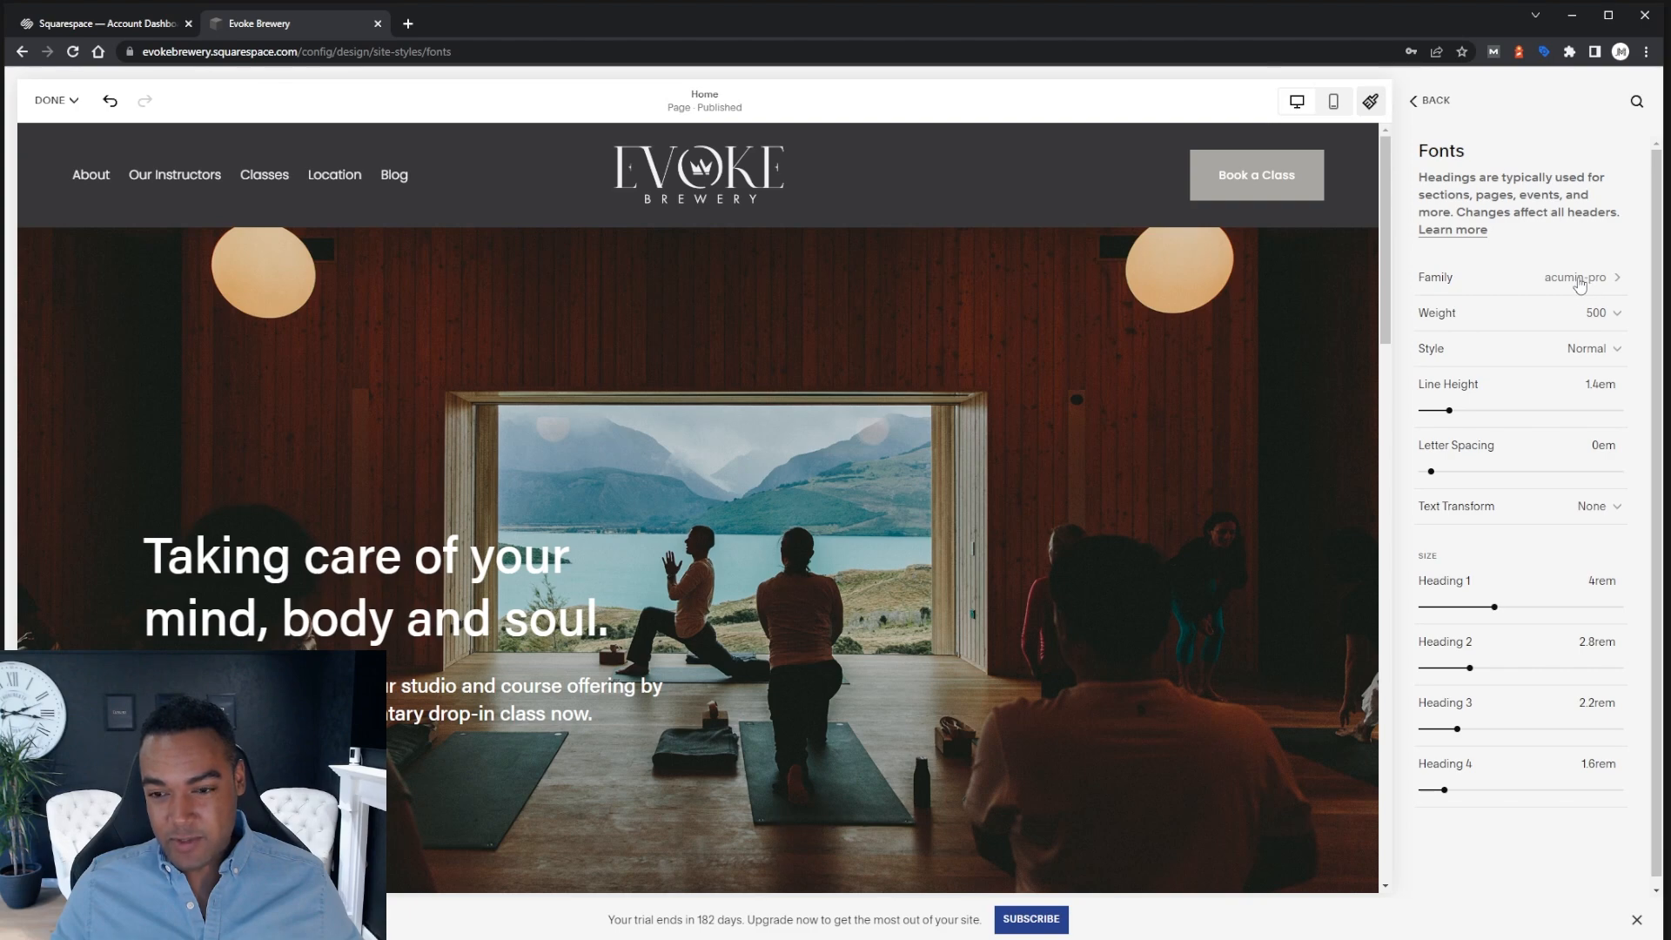
left_click(1434, 101)
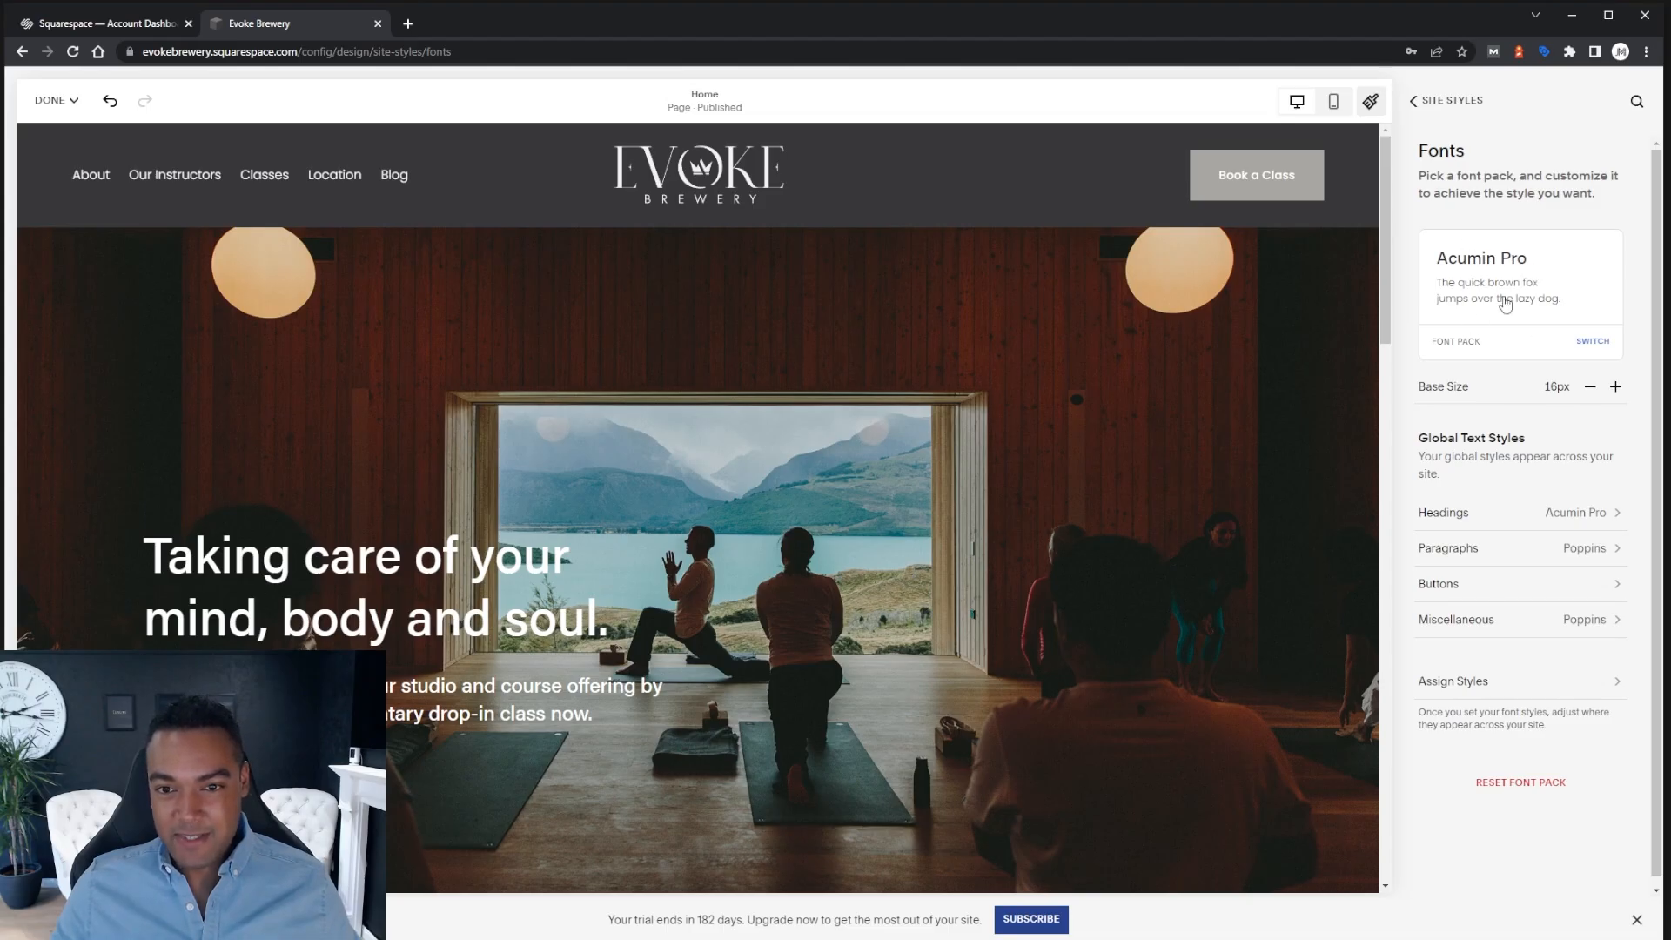
left_click(1597, 345)
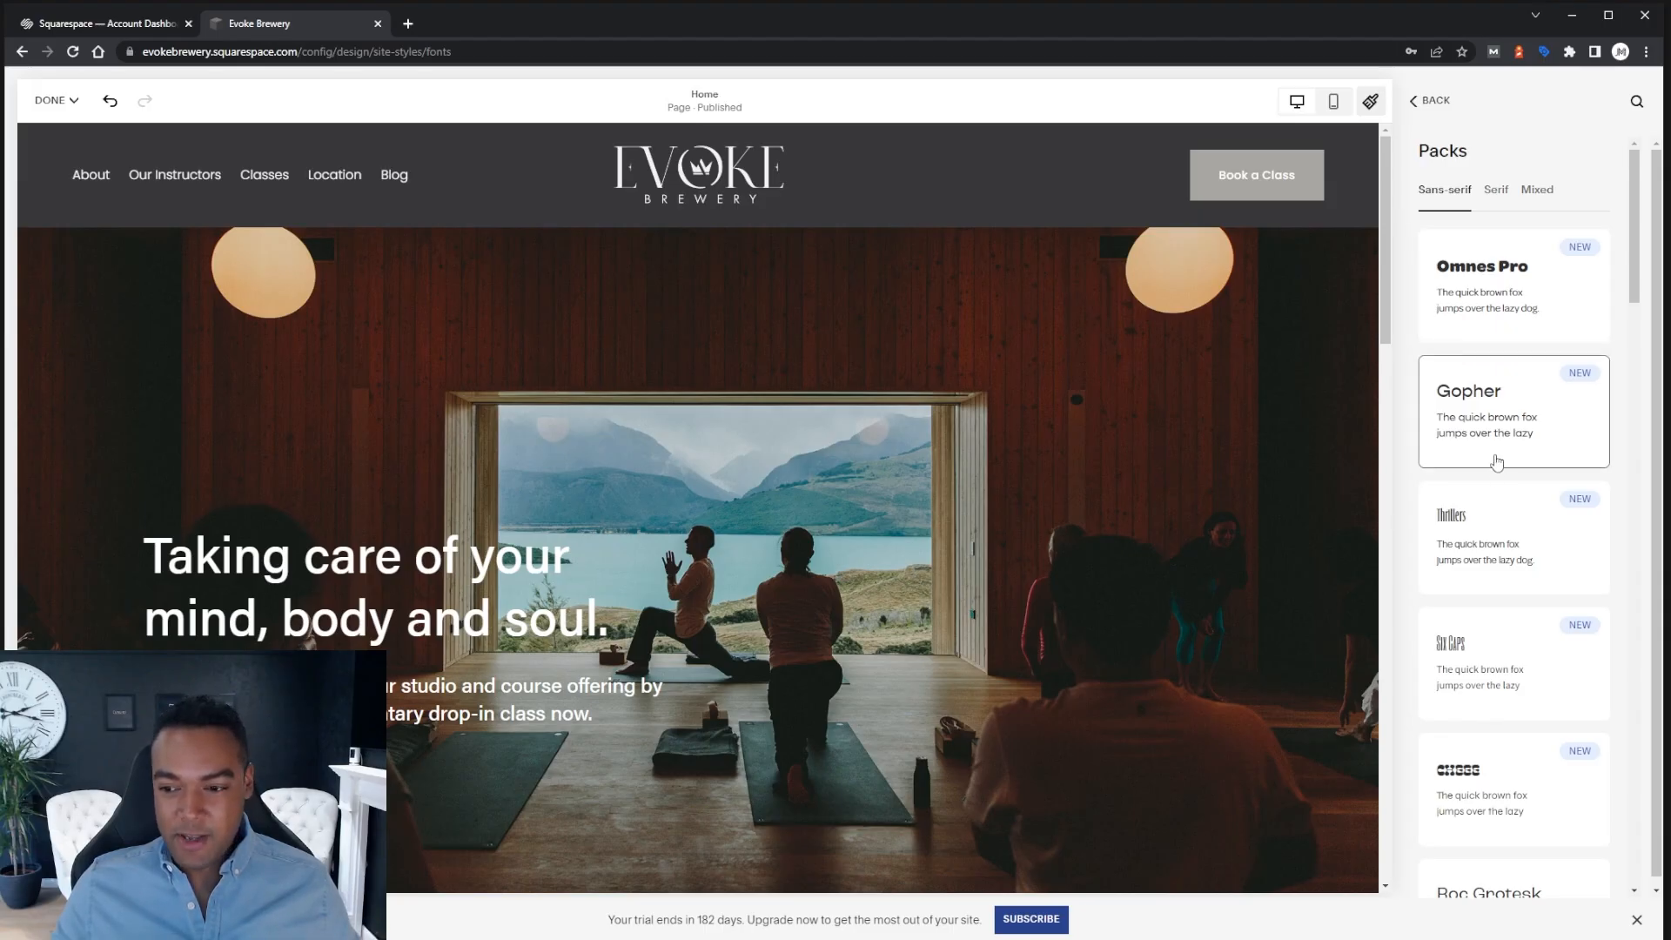
scroll(1497, 470, "down", 6)
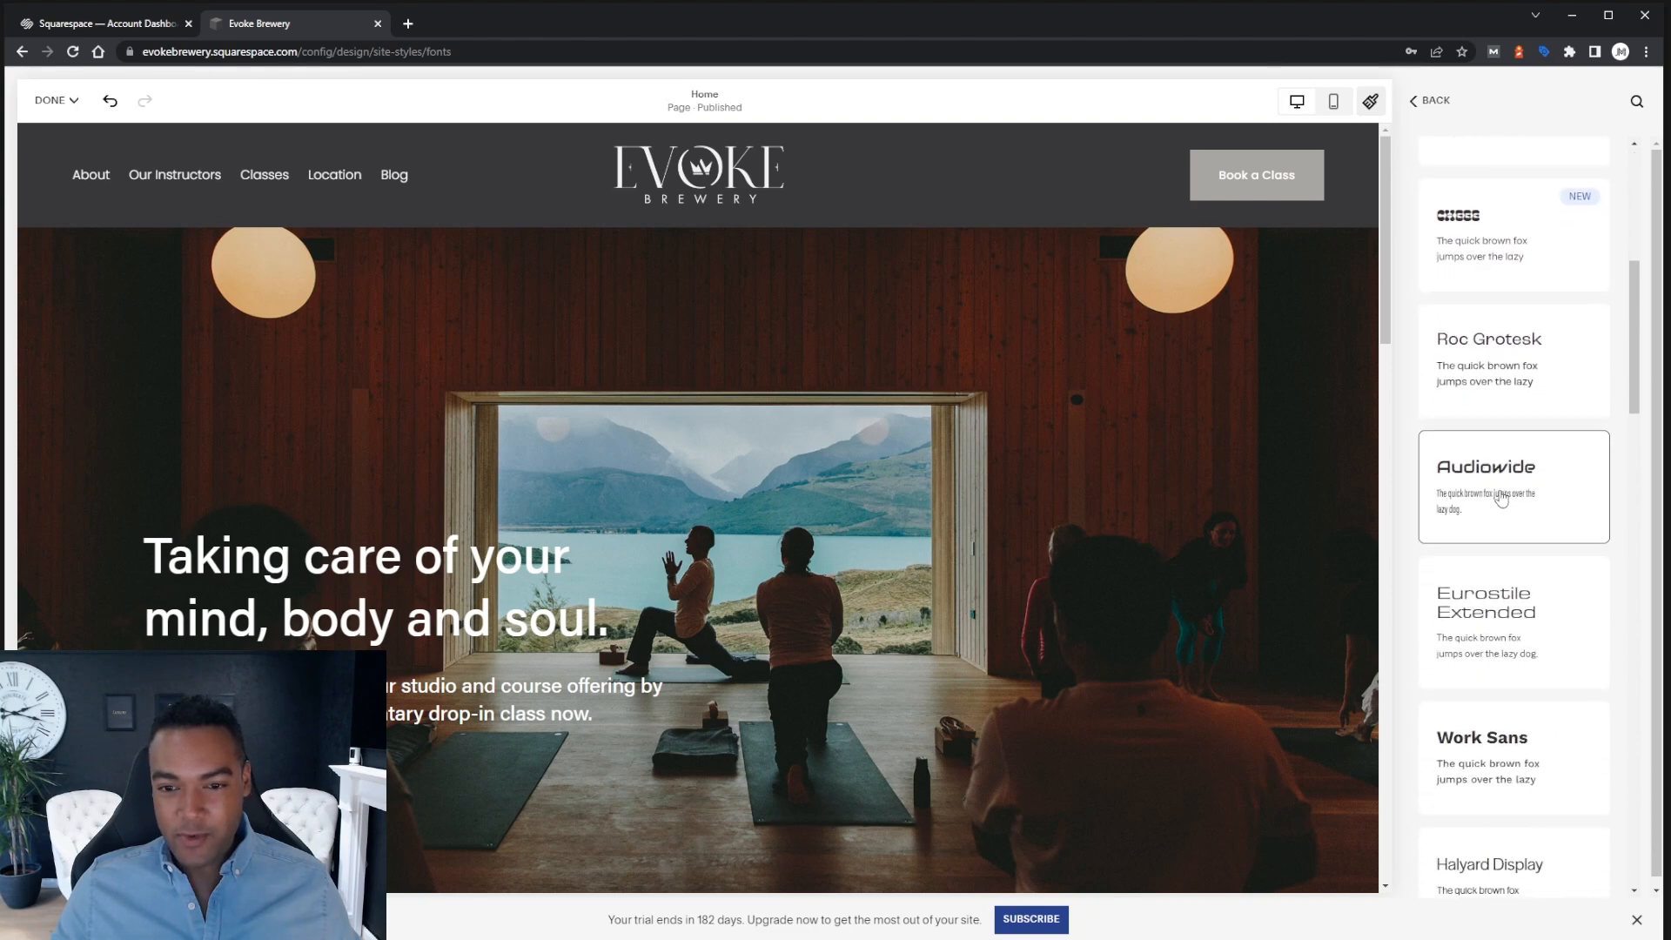
Try the Audiowide, Eurostile Extended and Halyard Display font packs on the site
left_click(1501, 498)
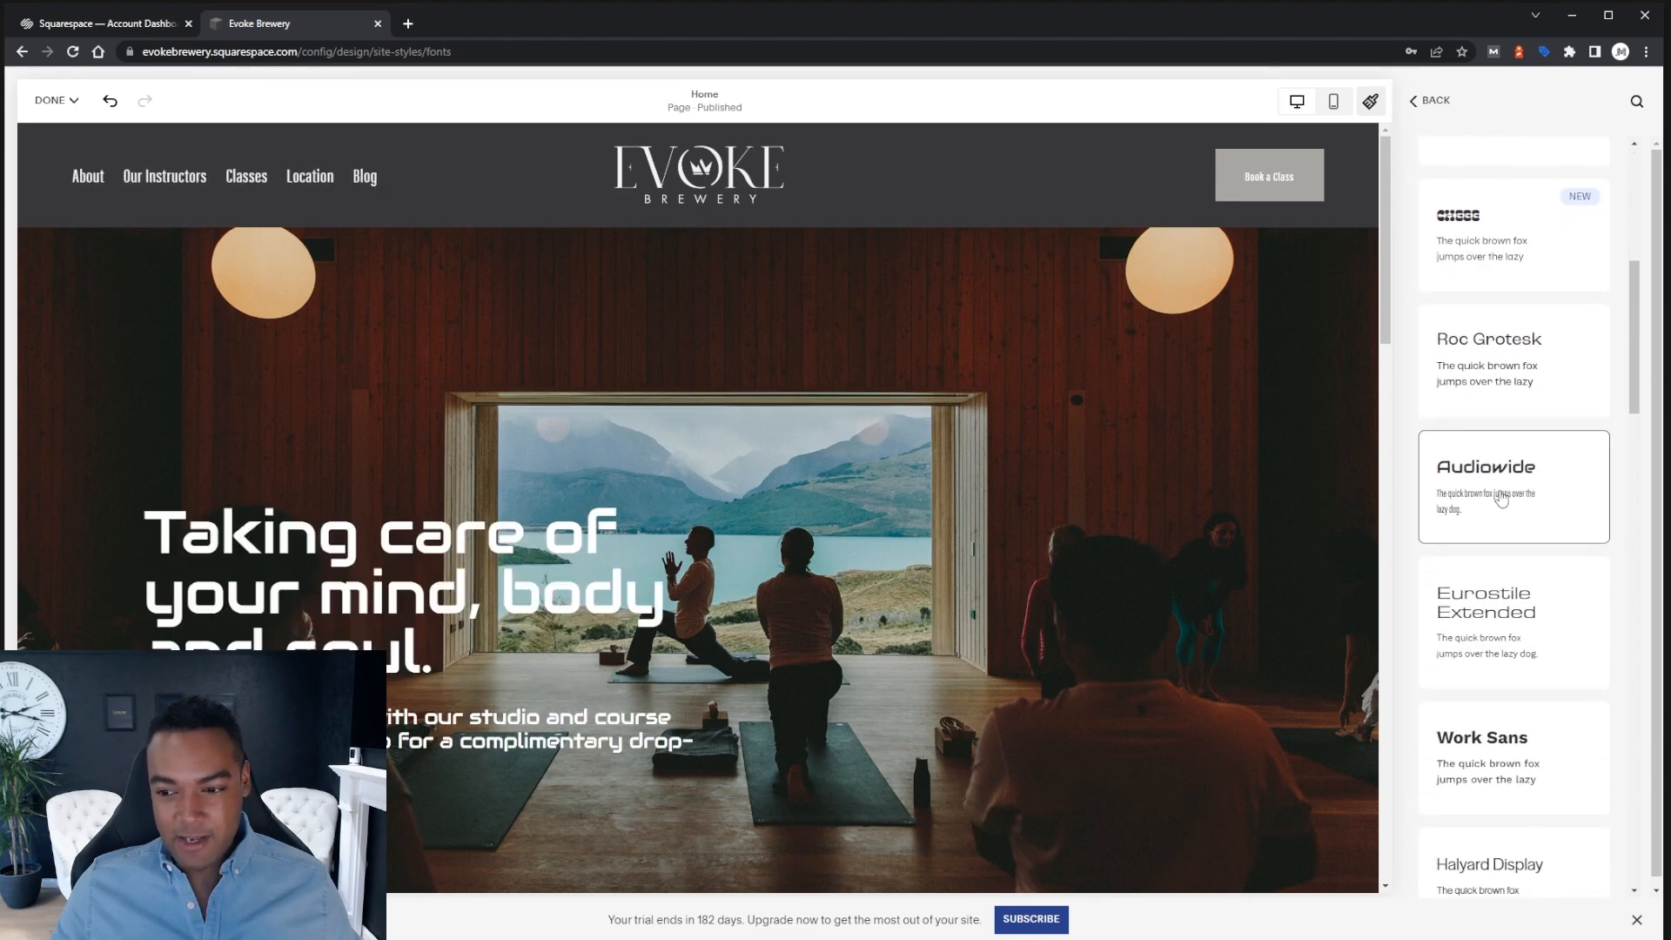
scroll(1500, 498, "down", 2)
left_click(1498, 488)
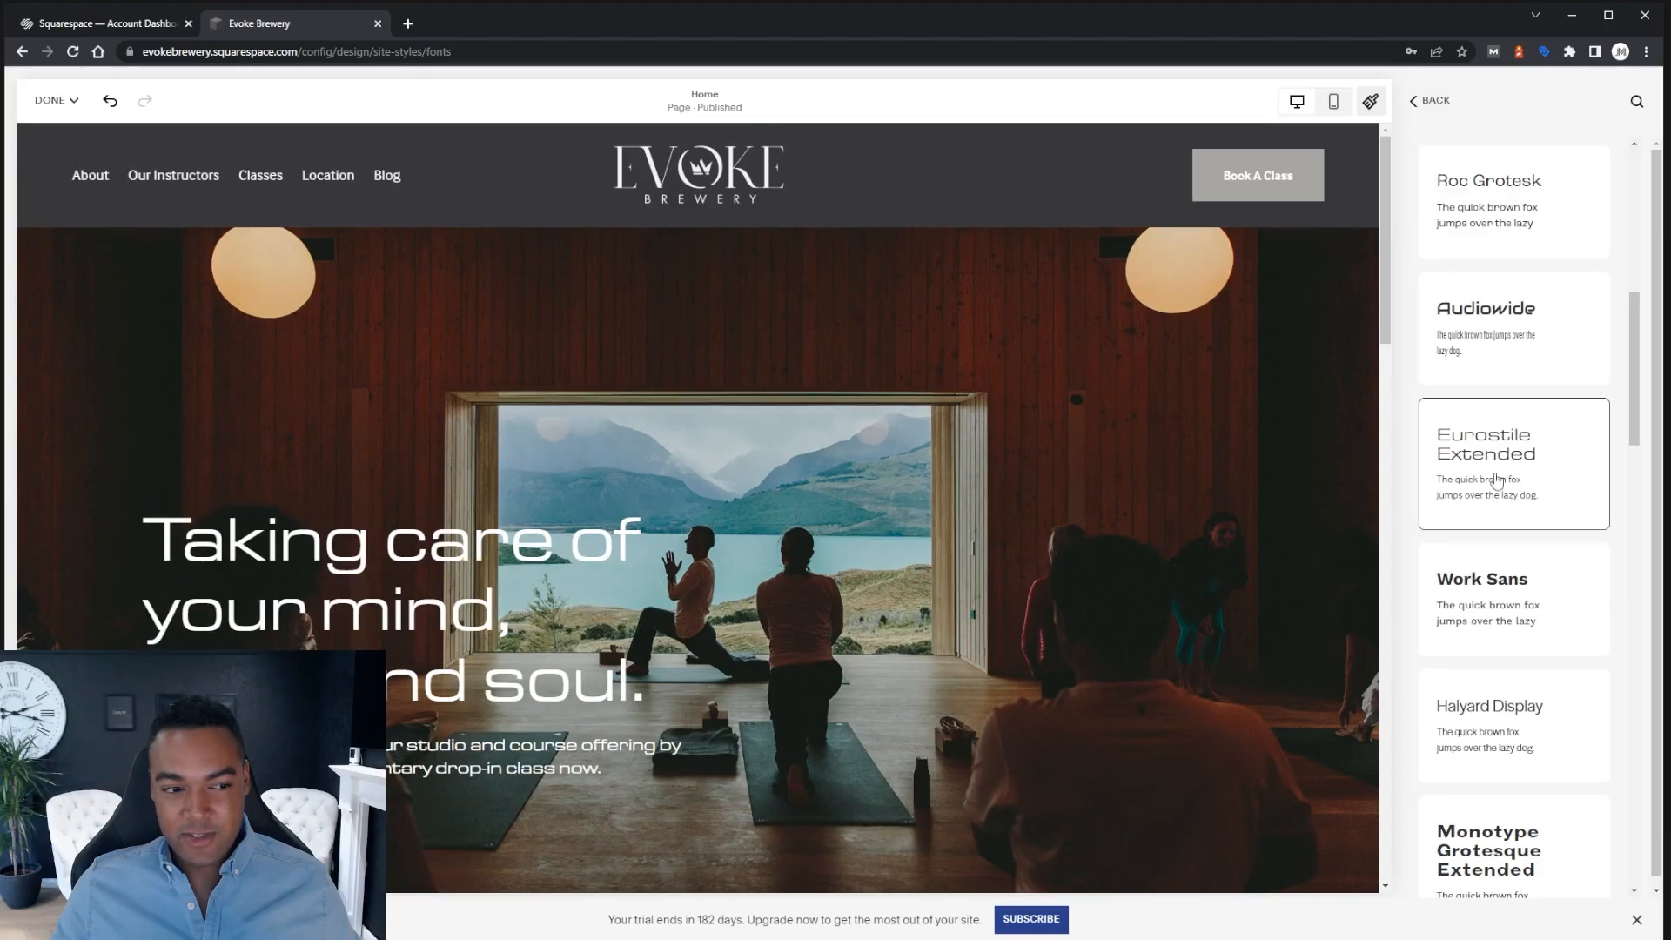
left_click(1501, 581)
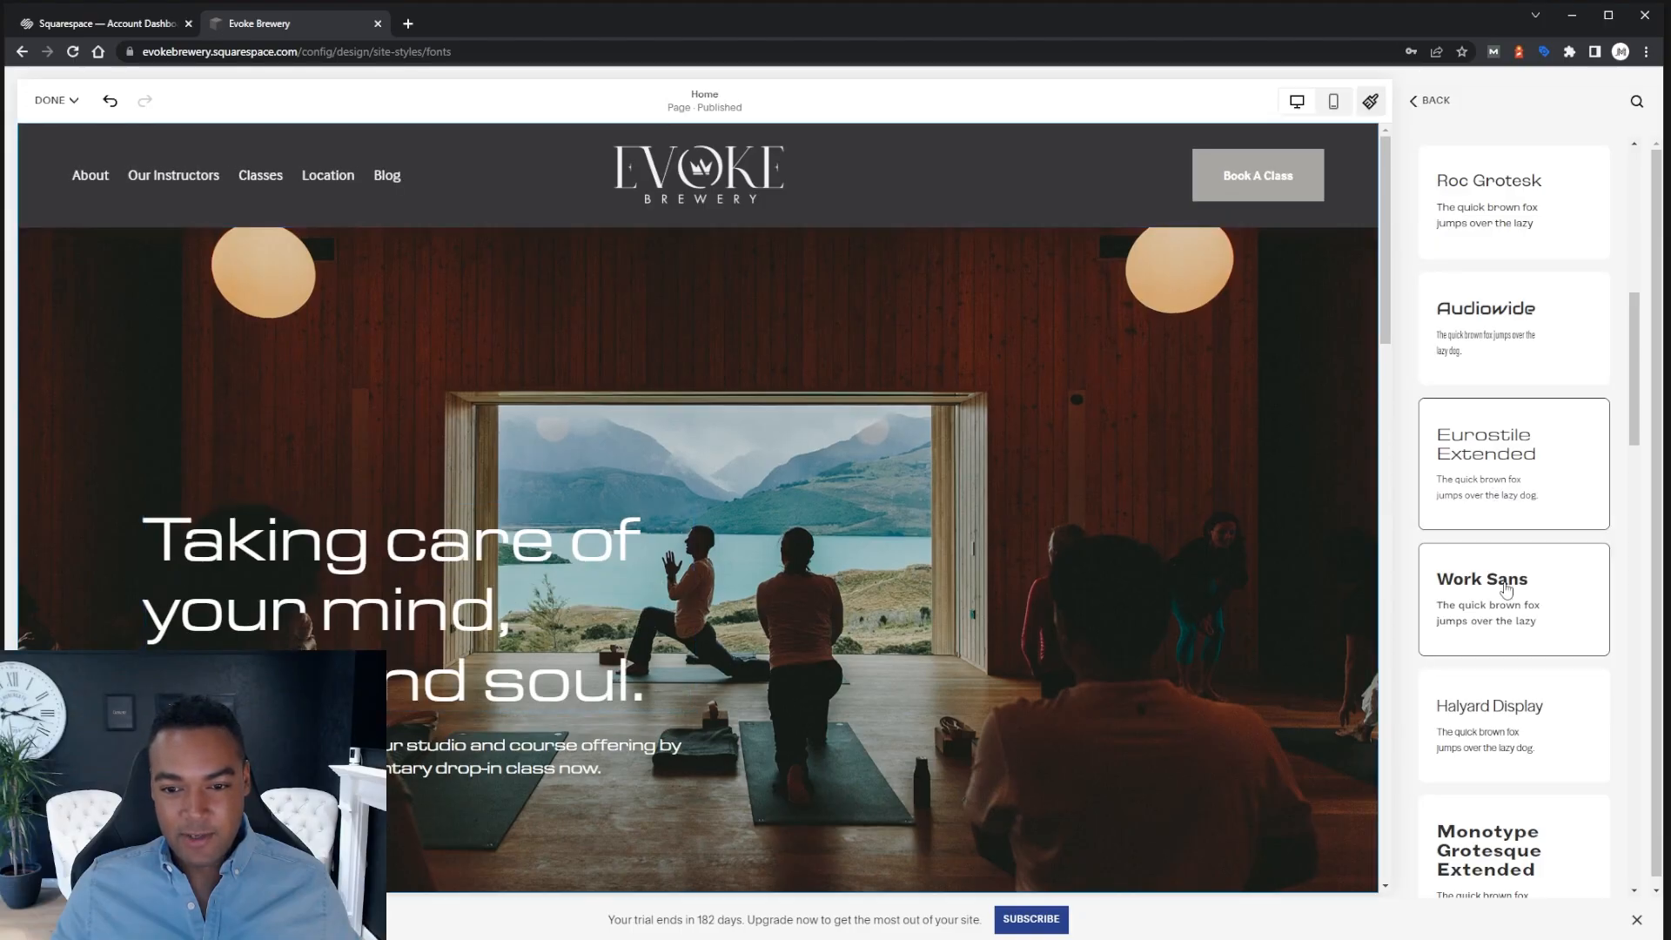
scroll(1485, 590, "down", 3)
left_click(1490, 409)
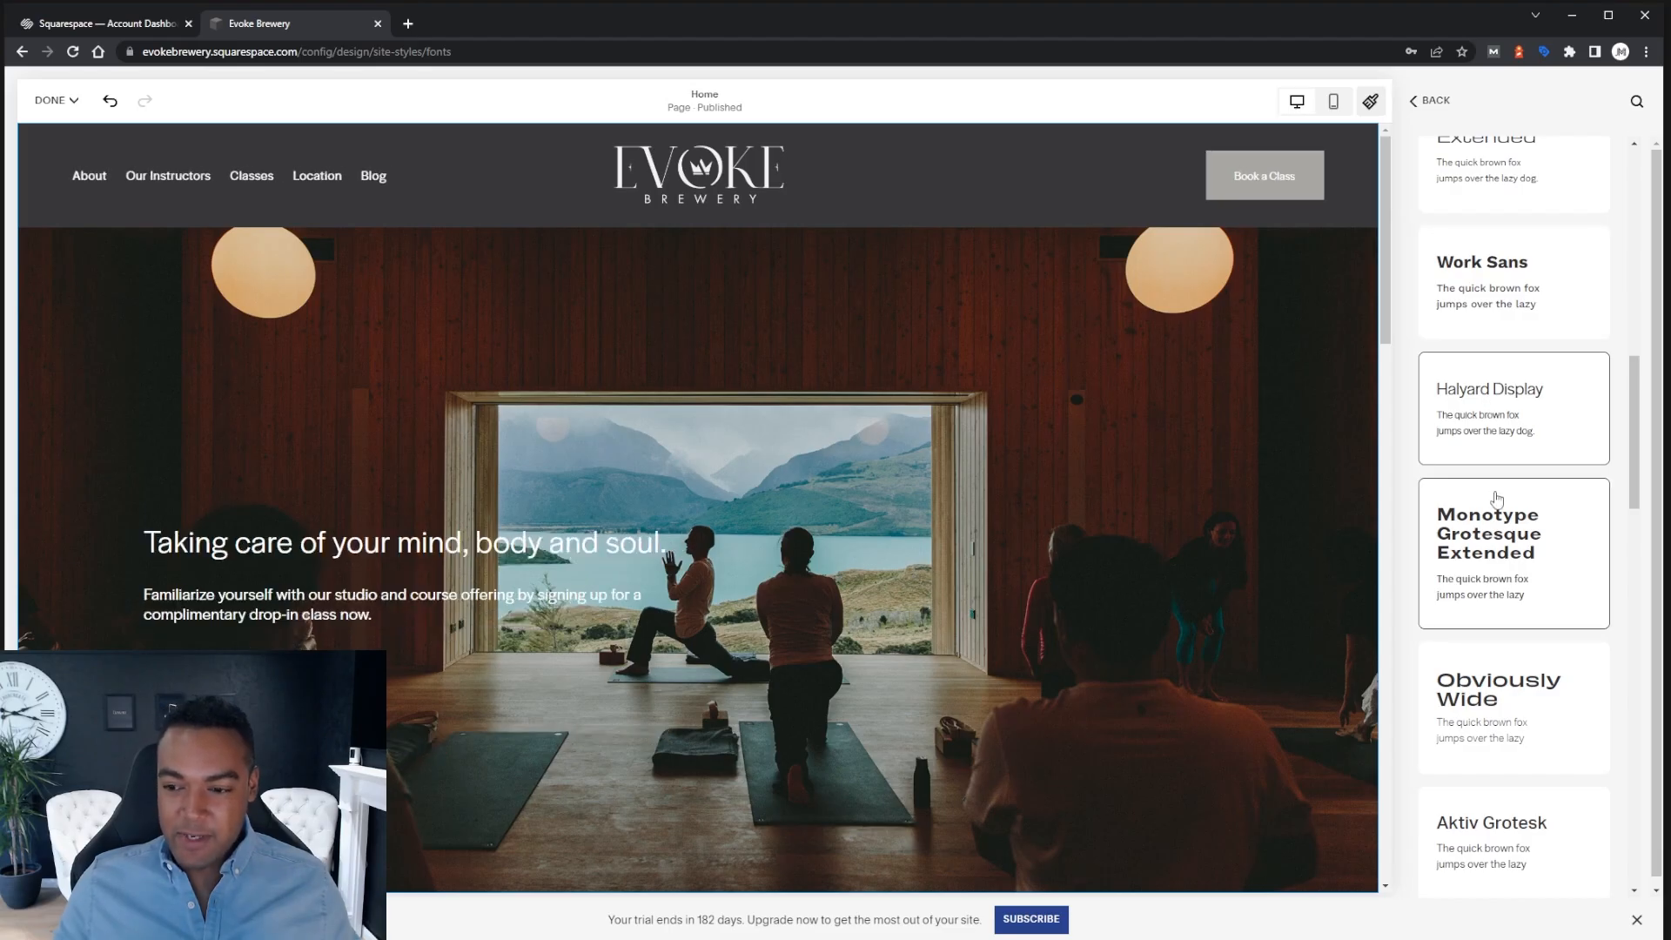
Try the Obviously Wide font pack and switch the site back to Acumin Pro
scroll(1497, 499, "down", 2)
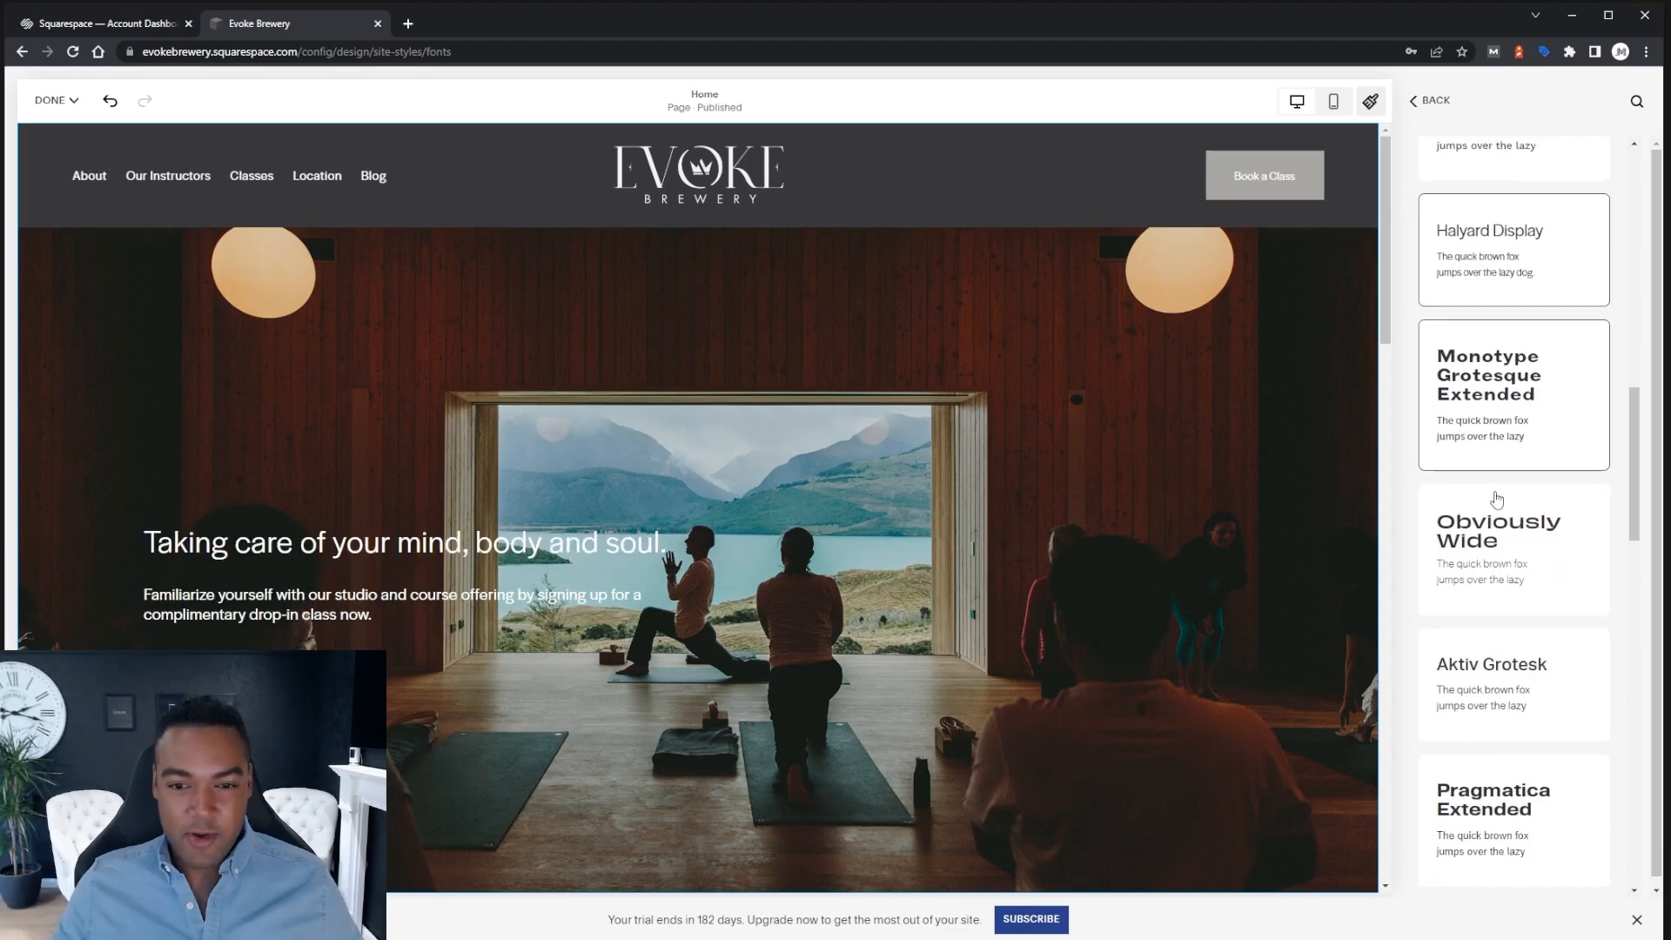
left_click(1501, 569)
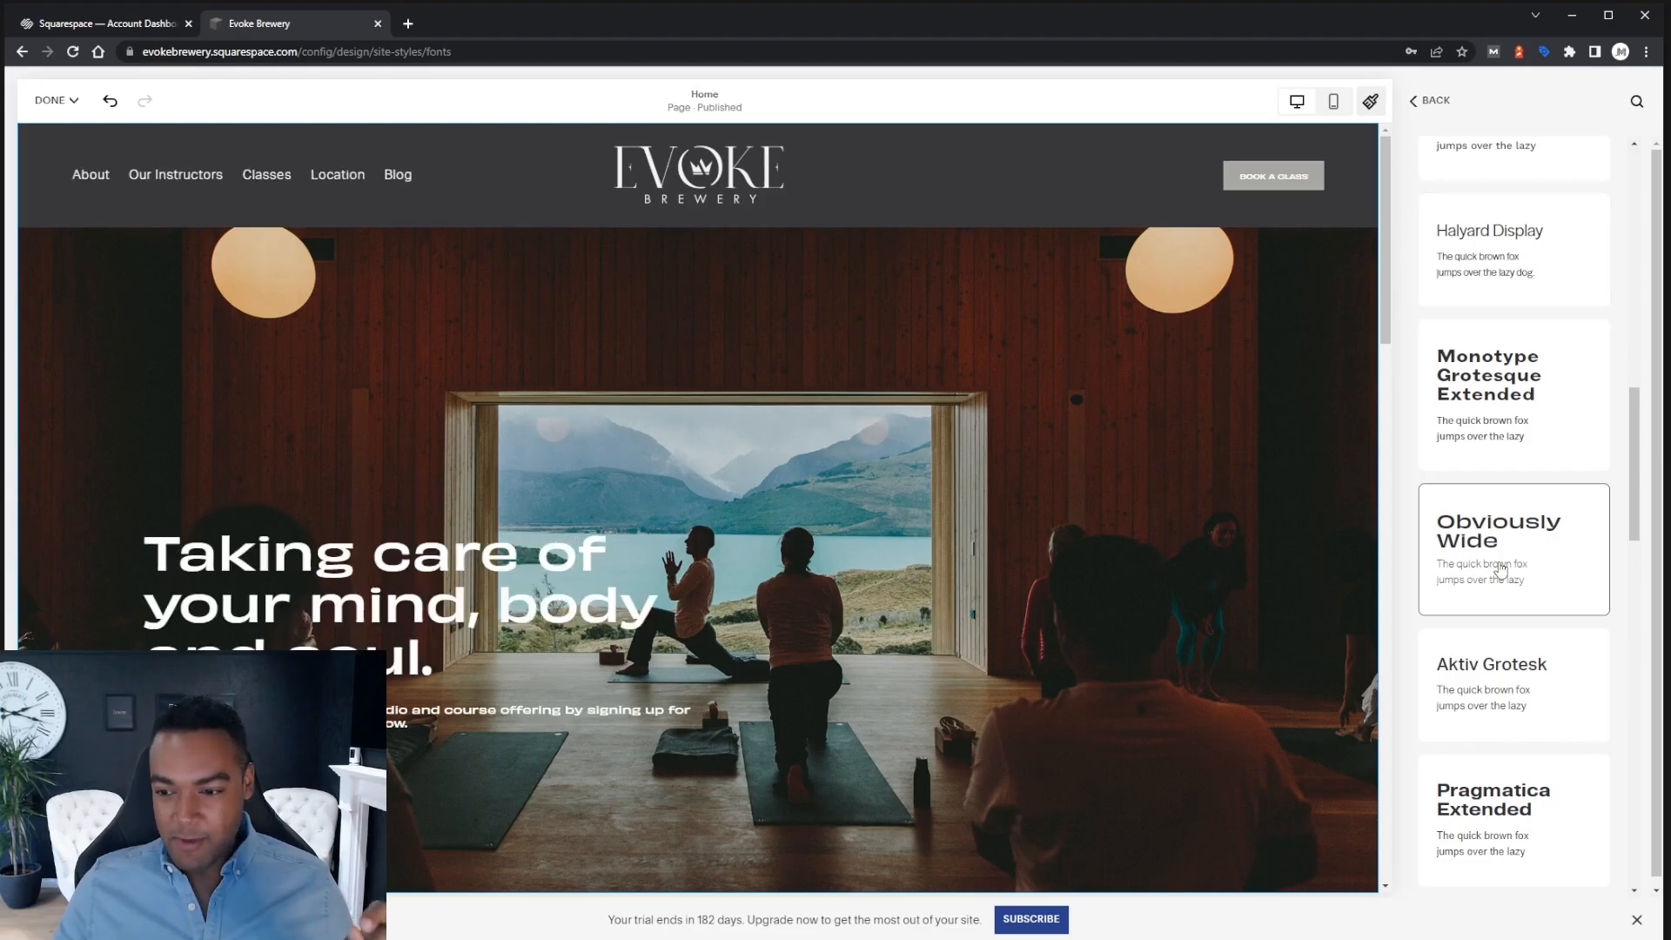
scroll(1501, 568, "down", 3)
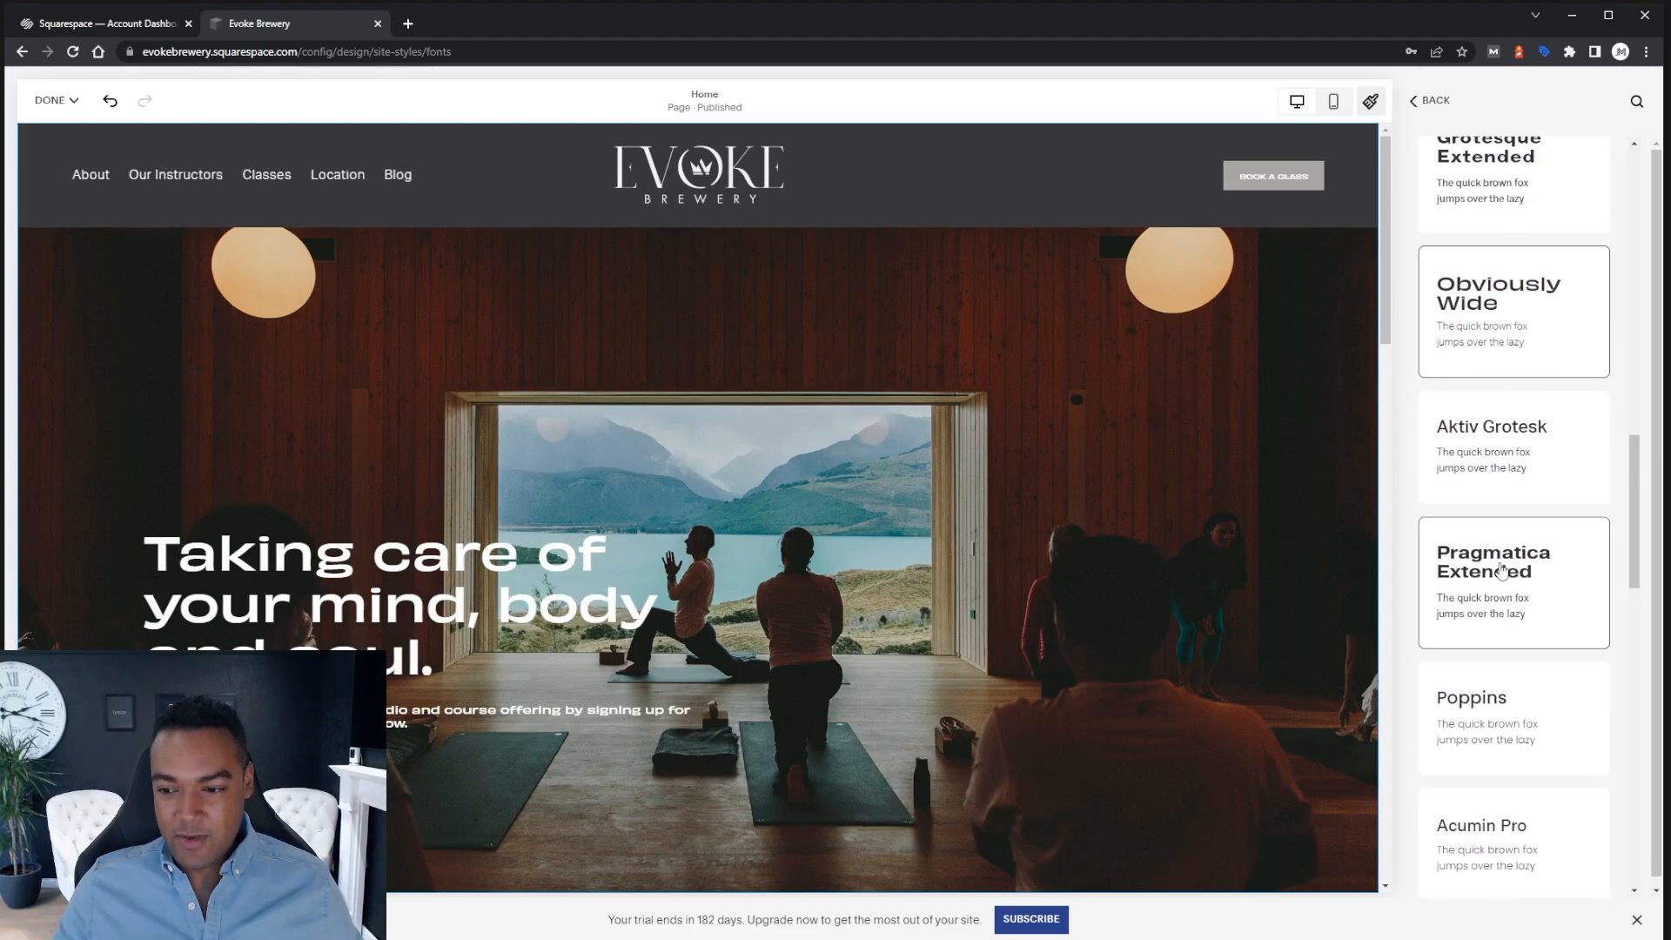
scroll(1501, 570, "down", 3)
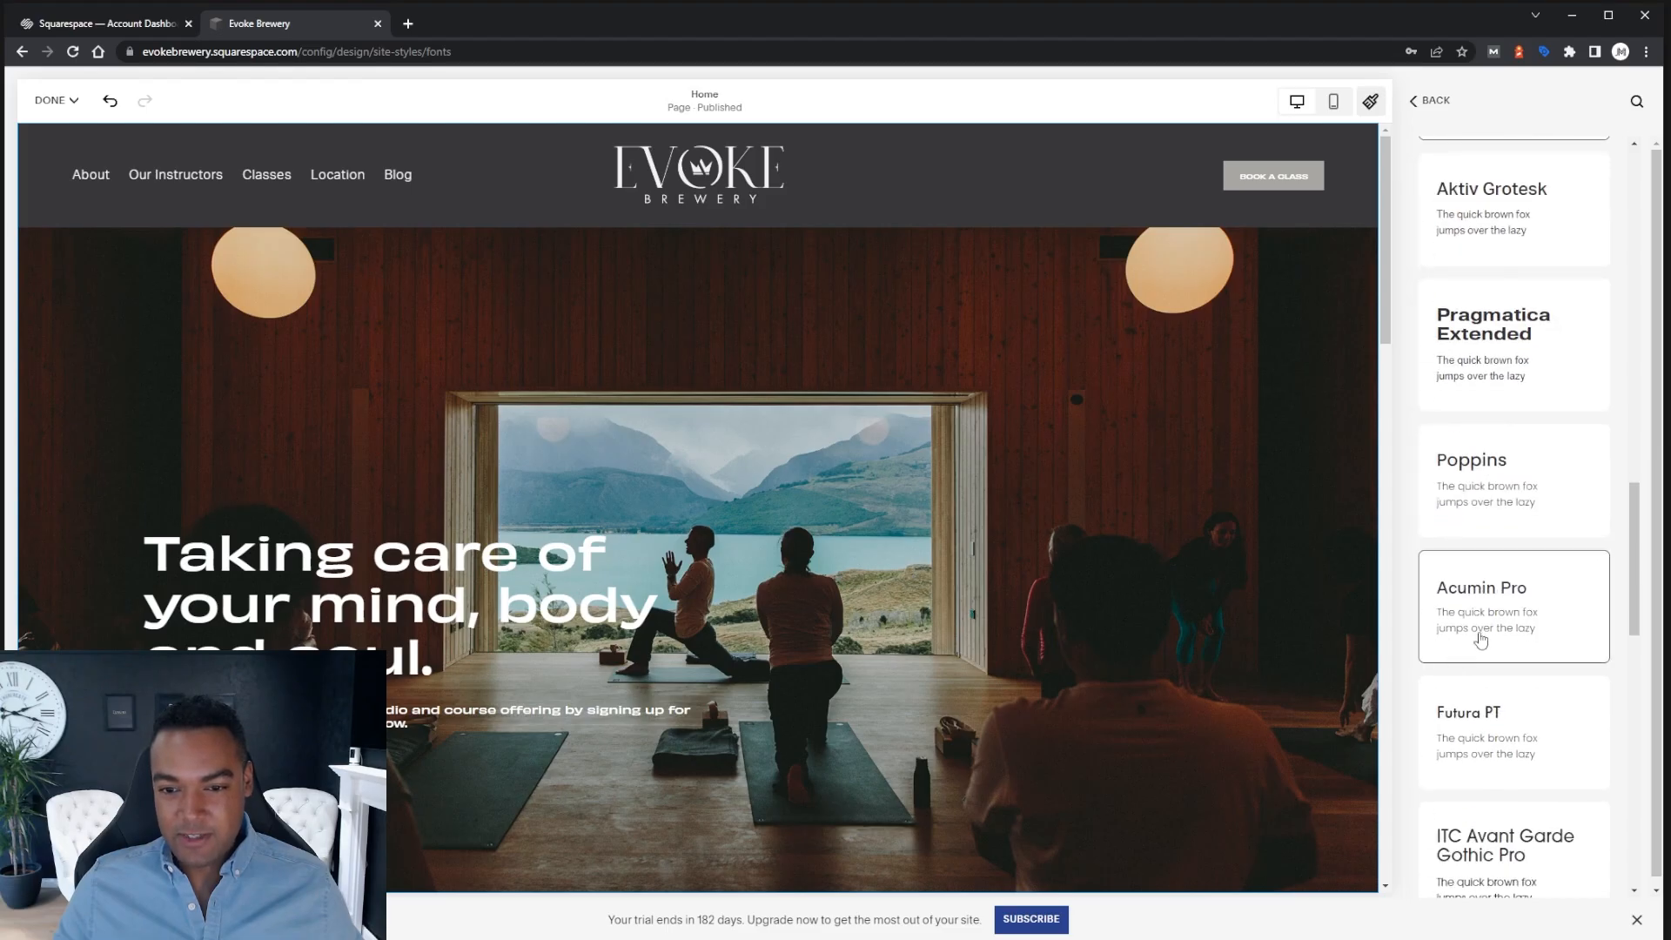
left_click(1503, 603)
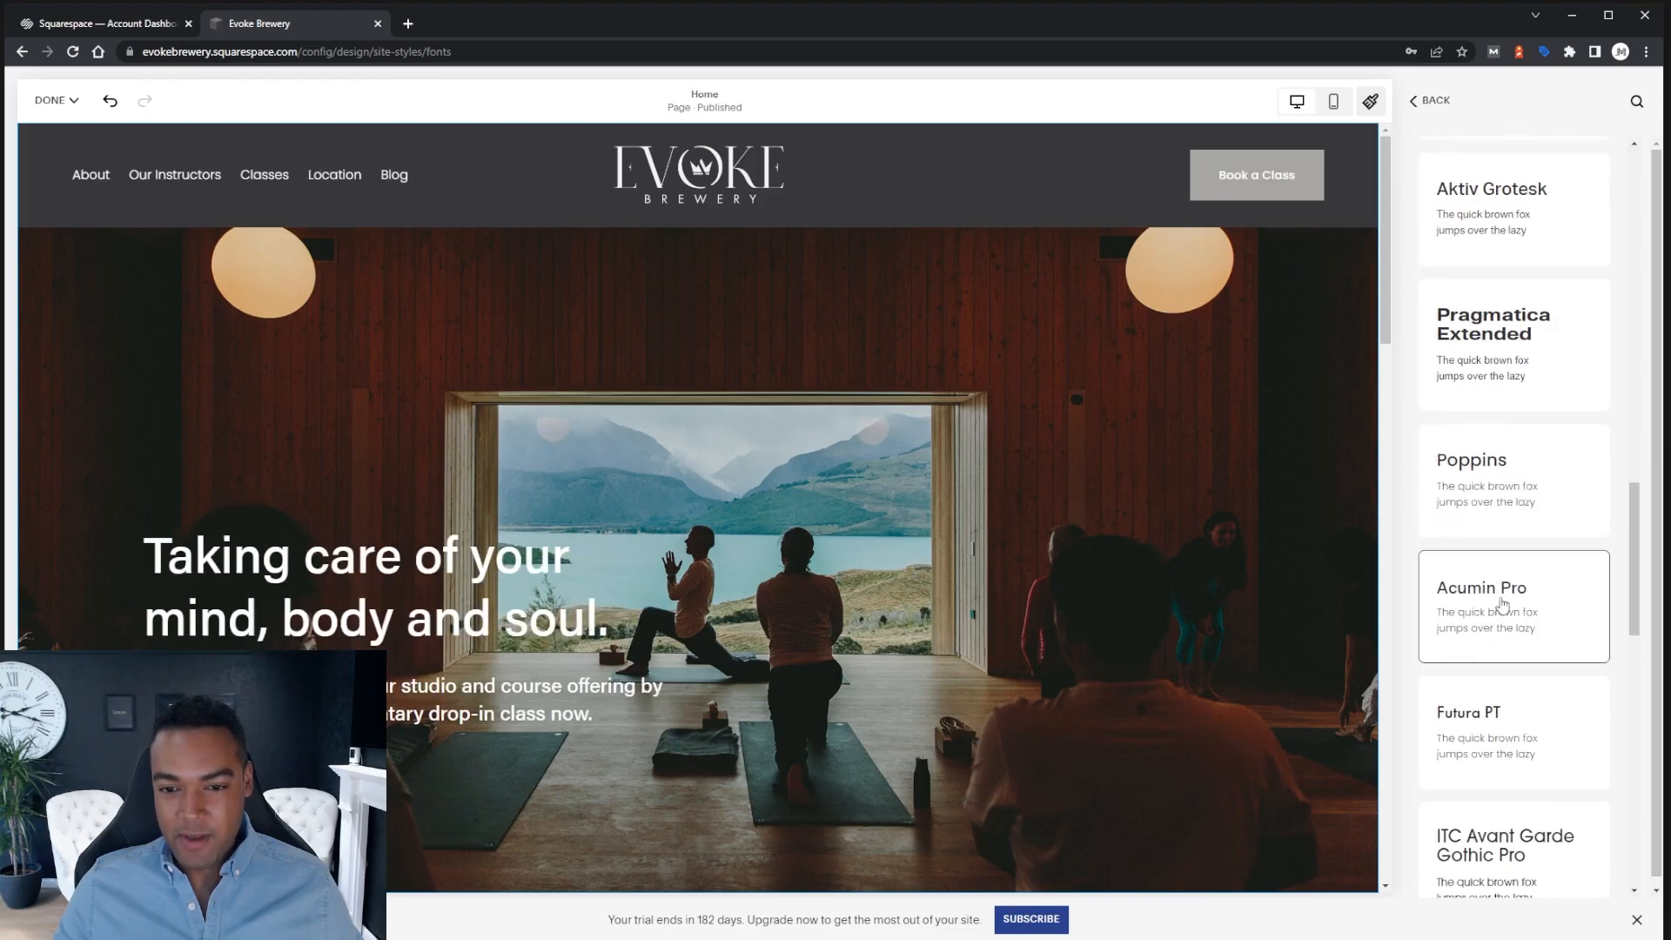
scroll(1510, 601, "down", 3)
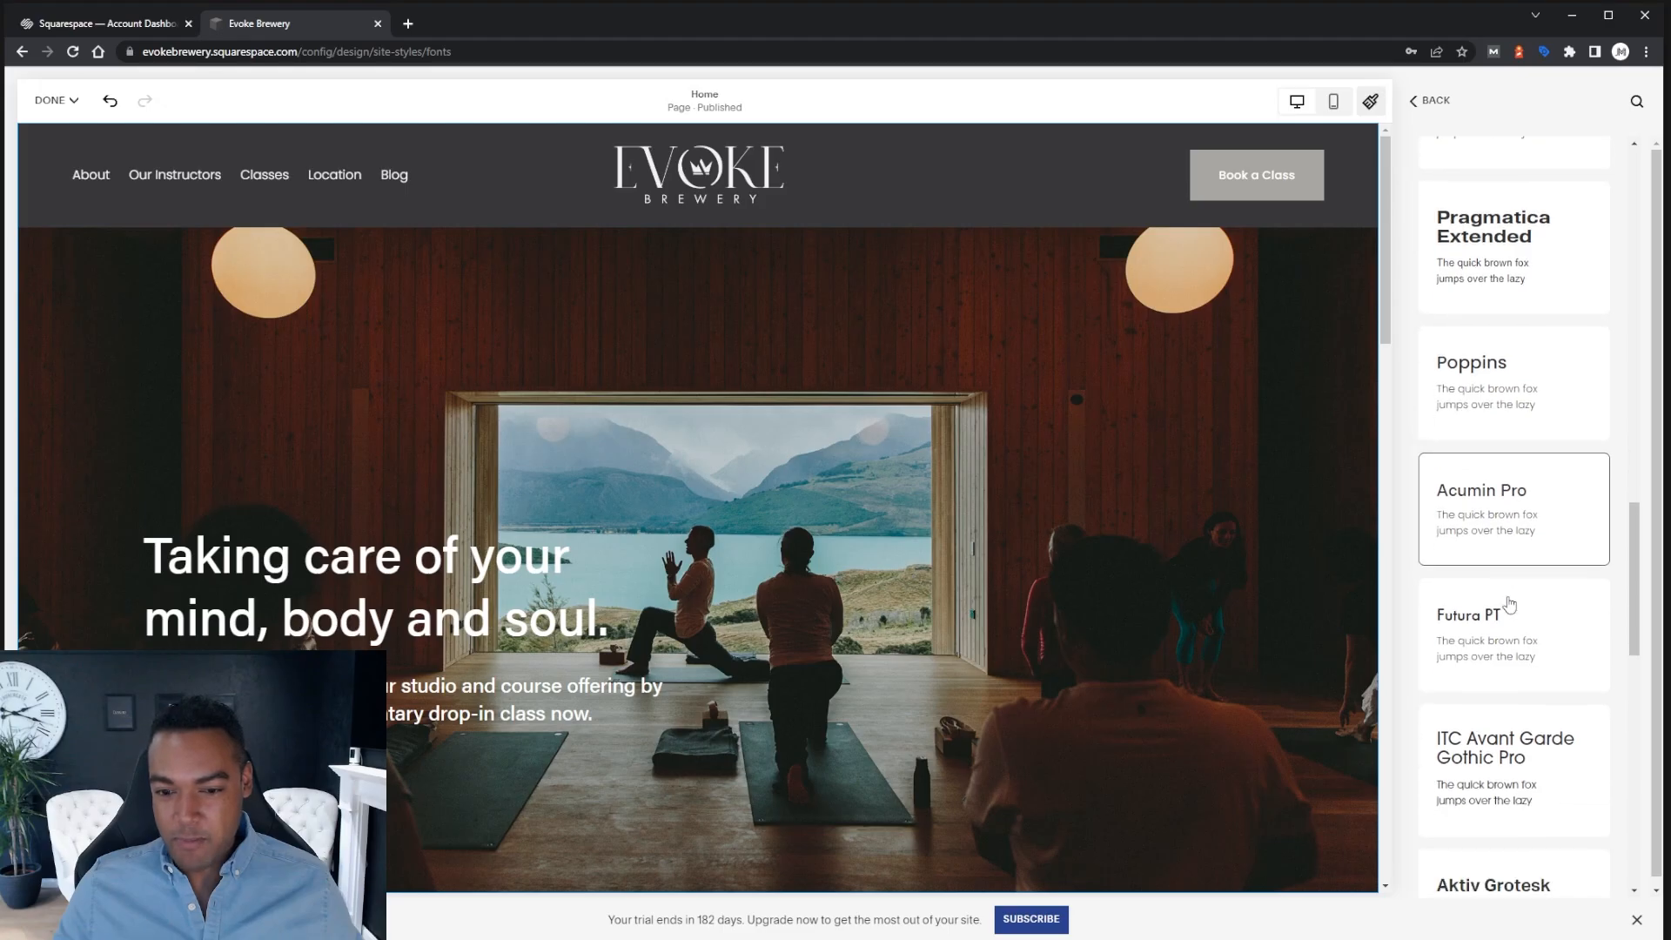
Try the Futura PT font pack on the site and look through the remaining sans-serif packs
left_click(1493, 533)
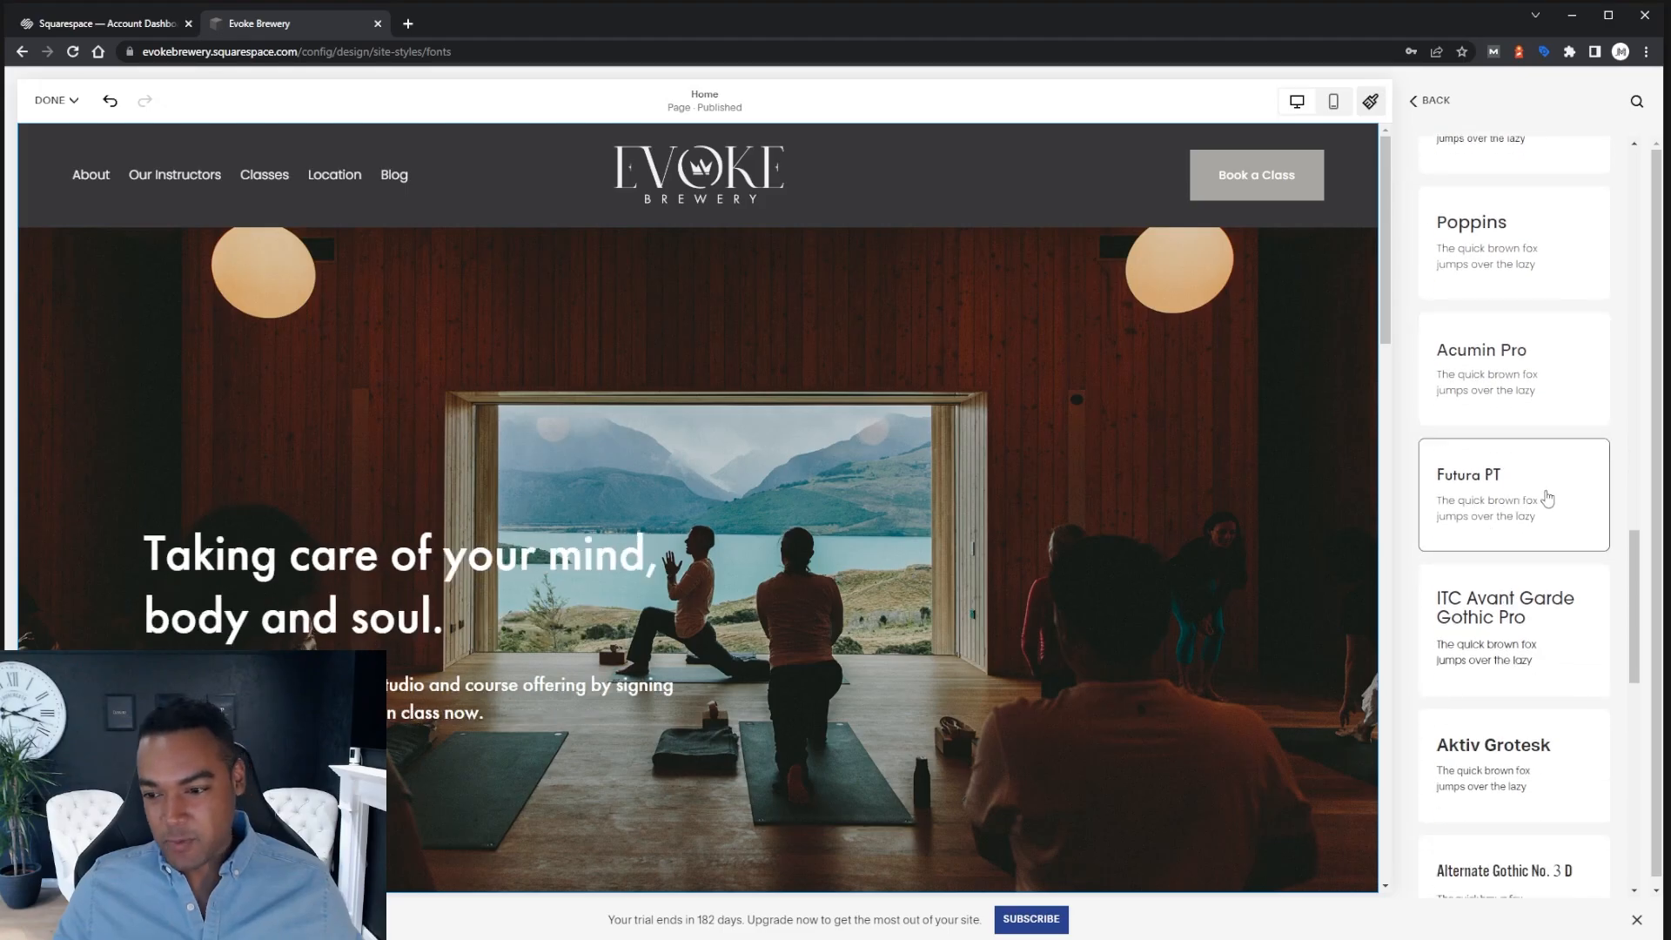
scroll(1484, 512, "down", 2)
scroll(1482, 514, "down", 9)
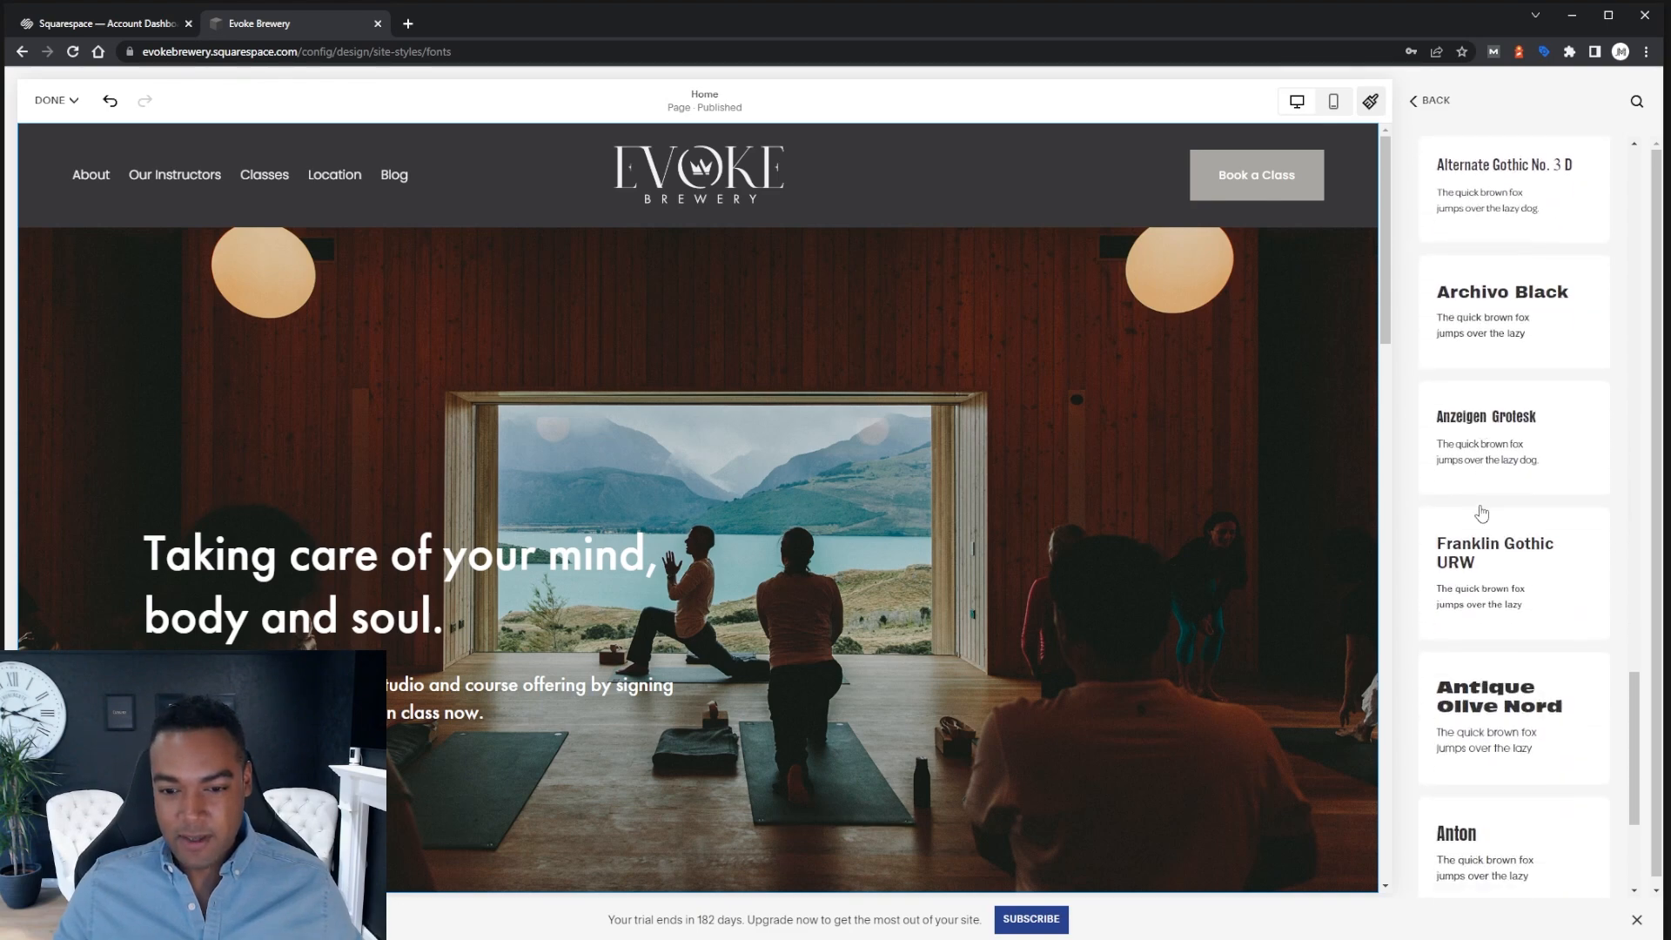
scroll(1514, 809, "down", 1)
scroll(1531, 749, "up", 15)
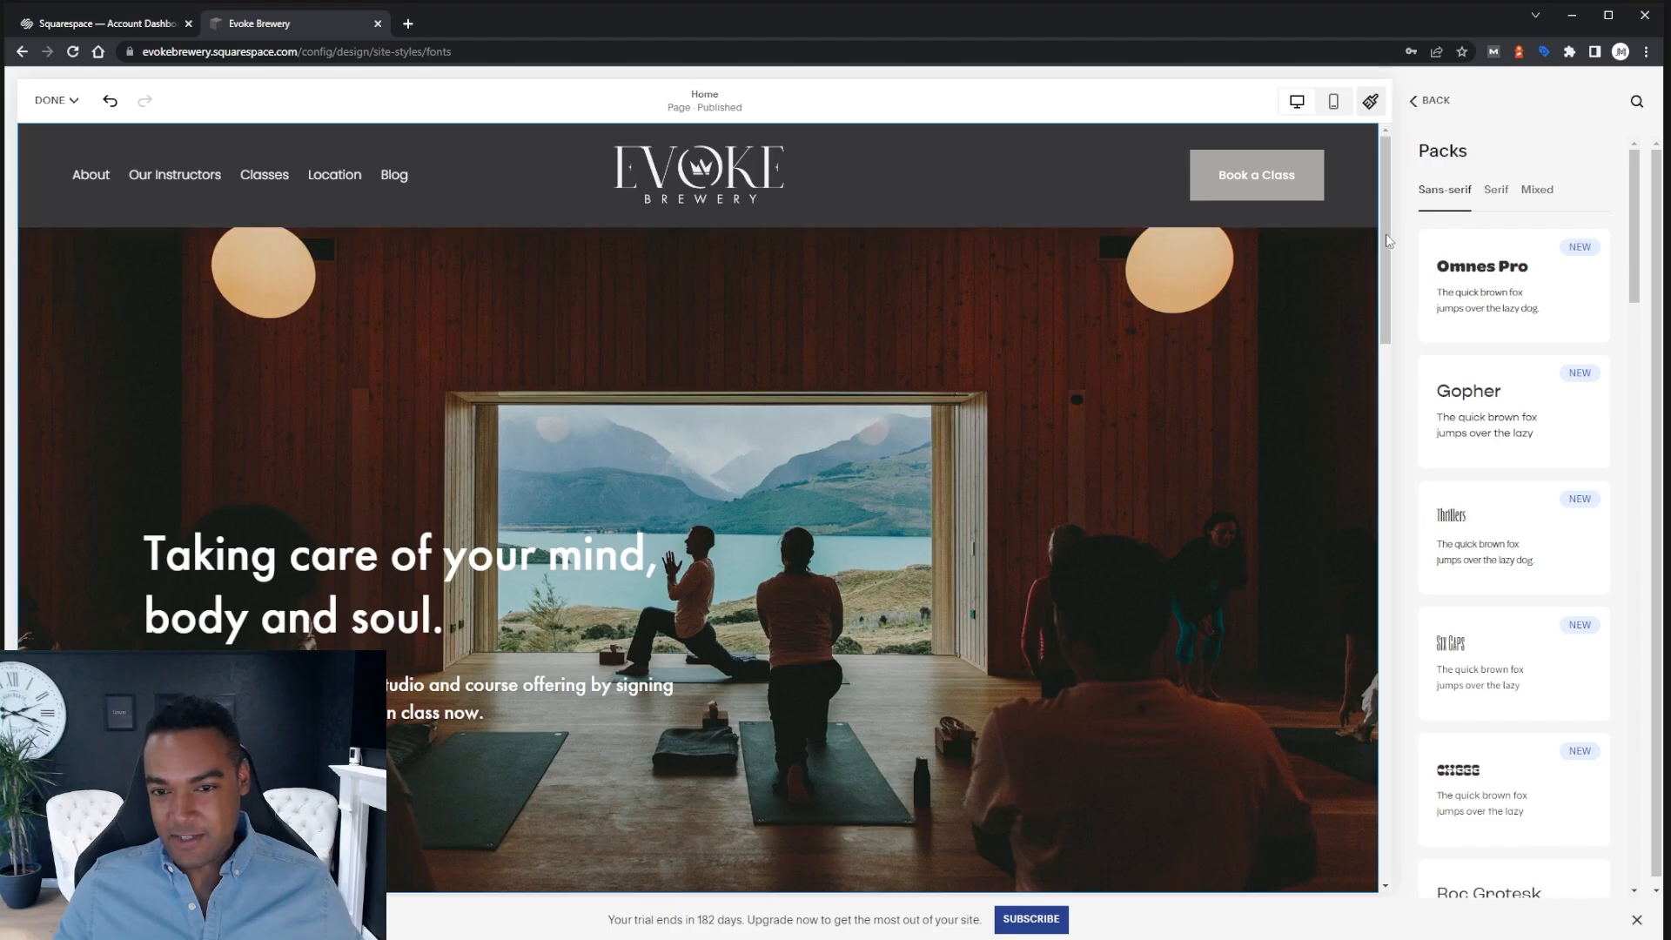
Try the serif font packs FINO, Birch Std, Kepler Std and Orpheus Pro on the site
left_click(1499, 193)
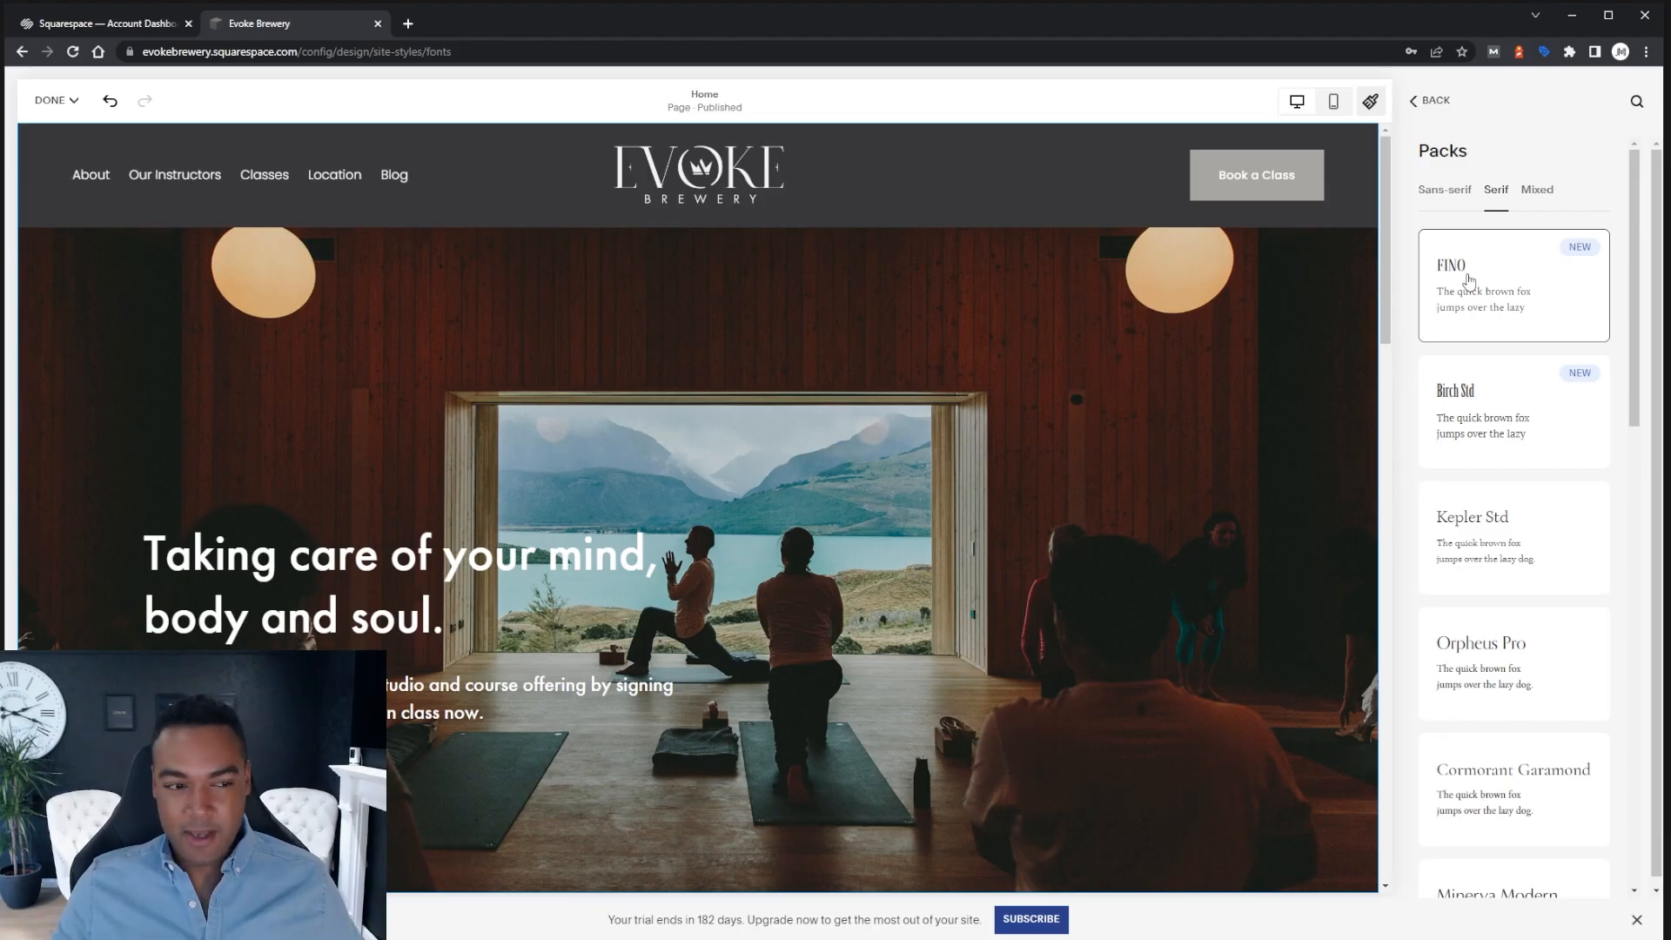
left_click(1479, 395)
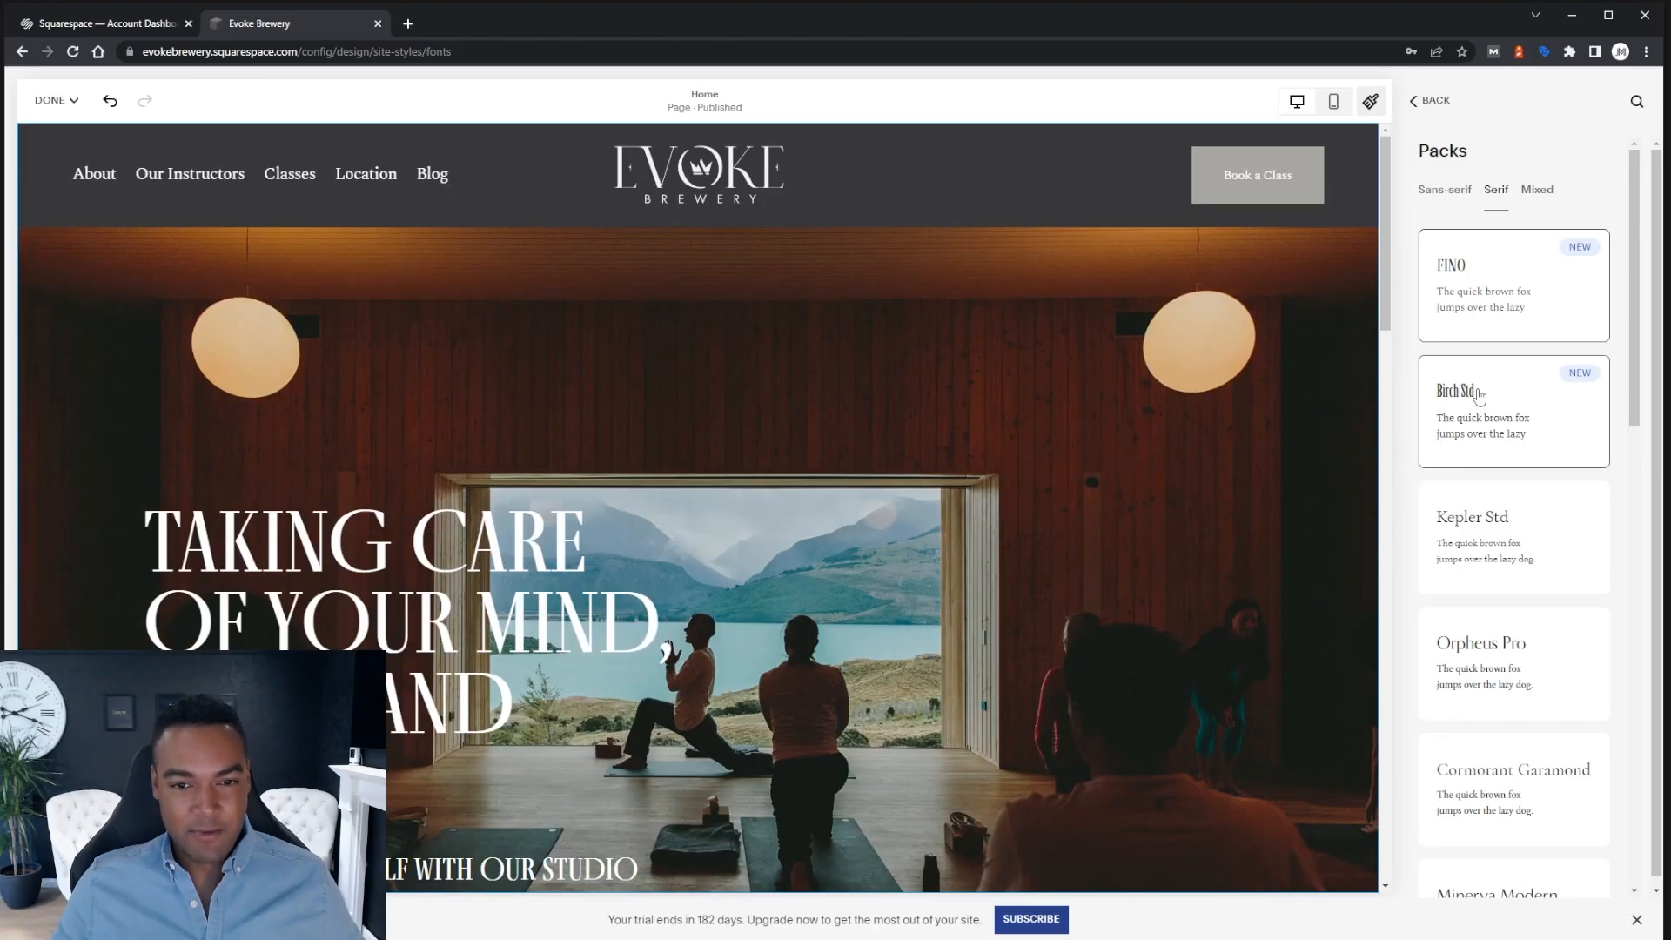
left_click(1484, 408)
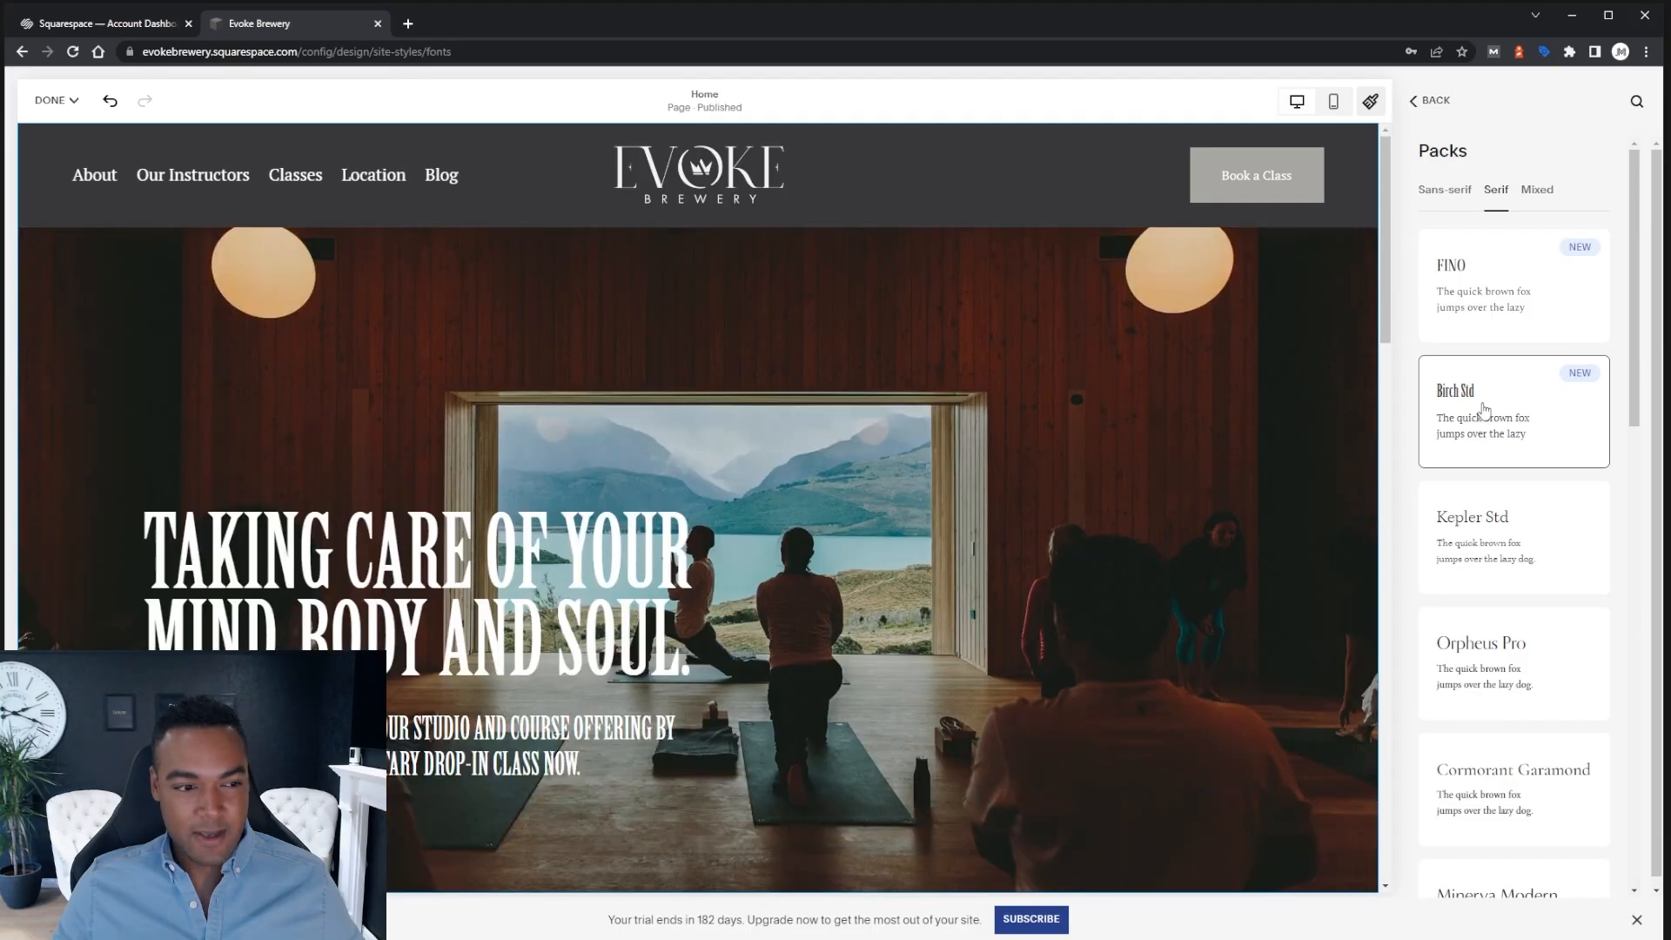
left_click(1492, 552)
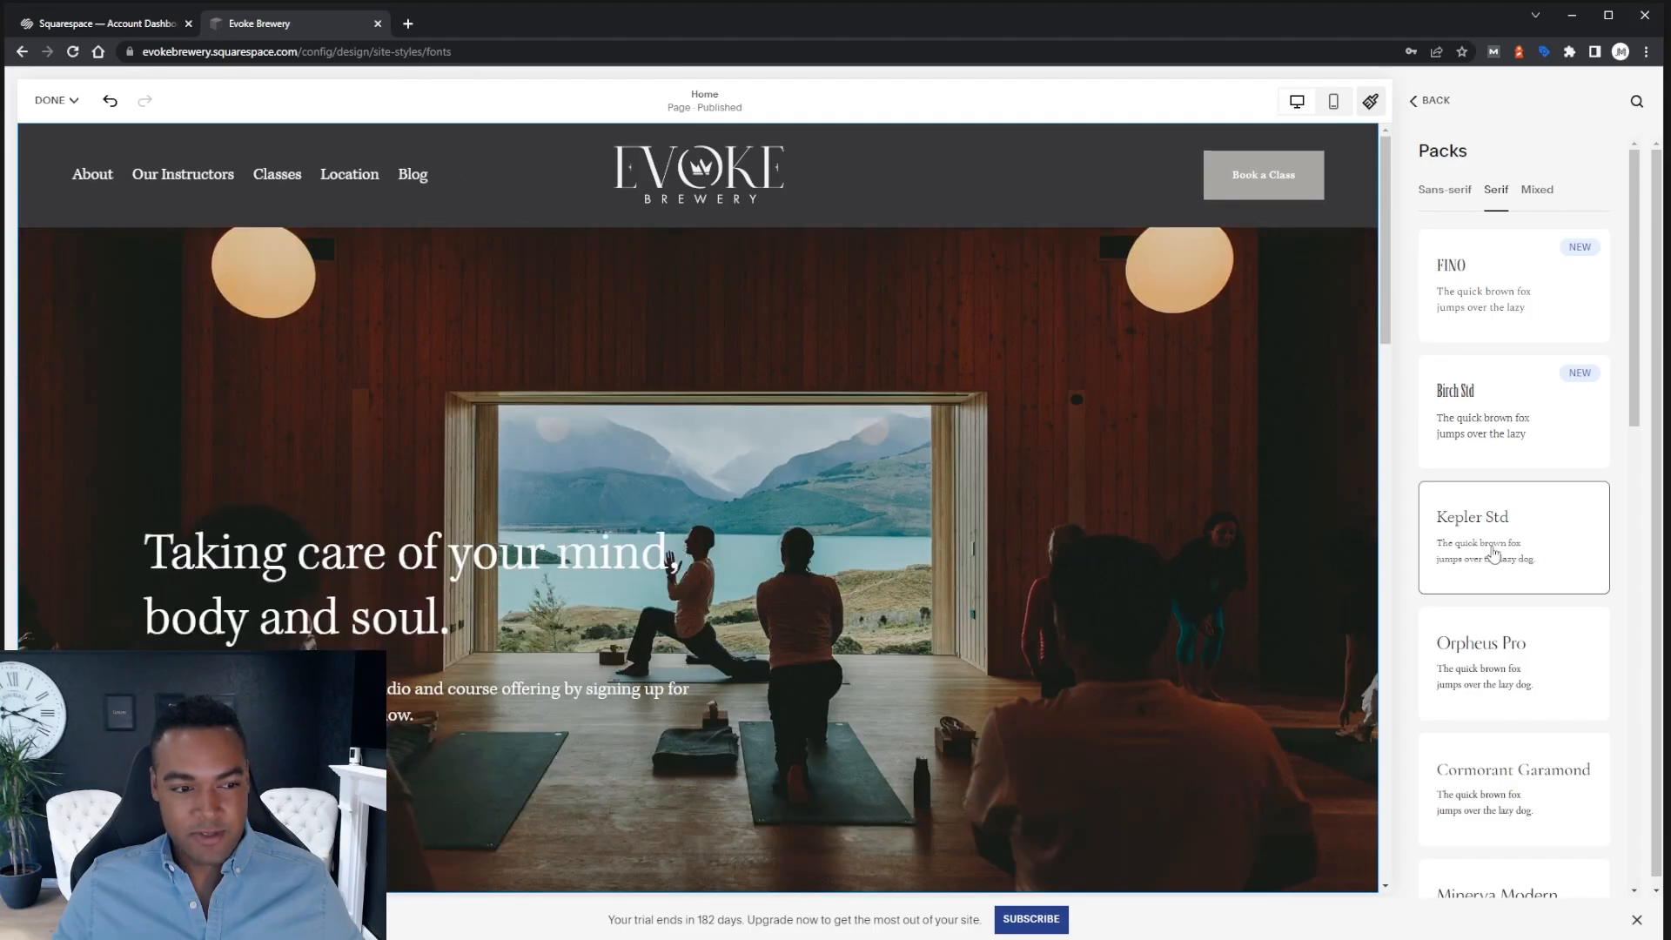
scroll(1494, 552, "down", 1)
left_click(1495, 582)
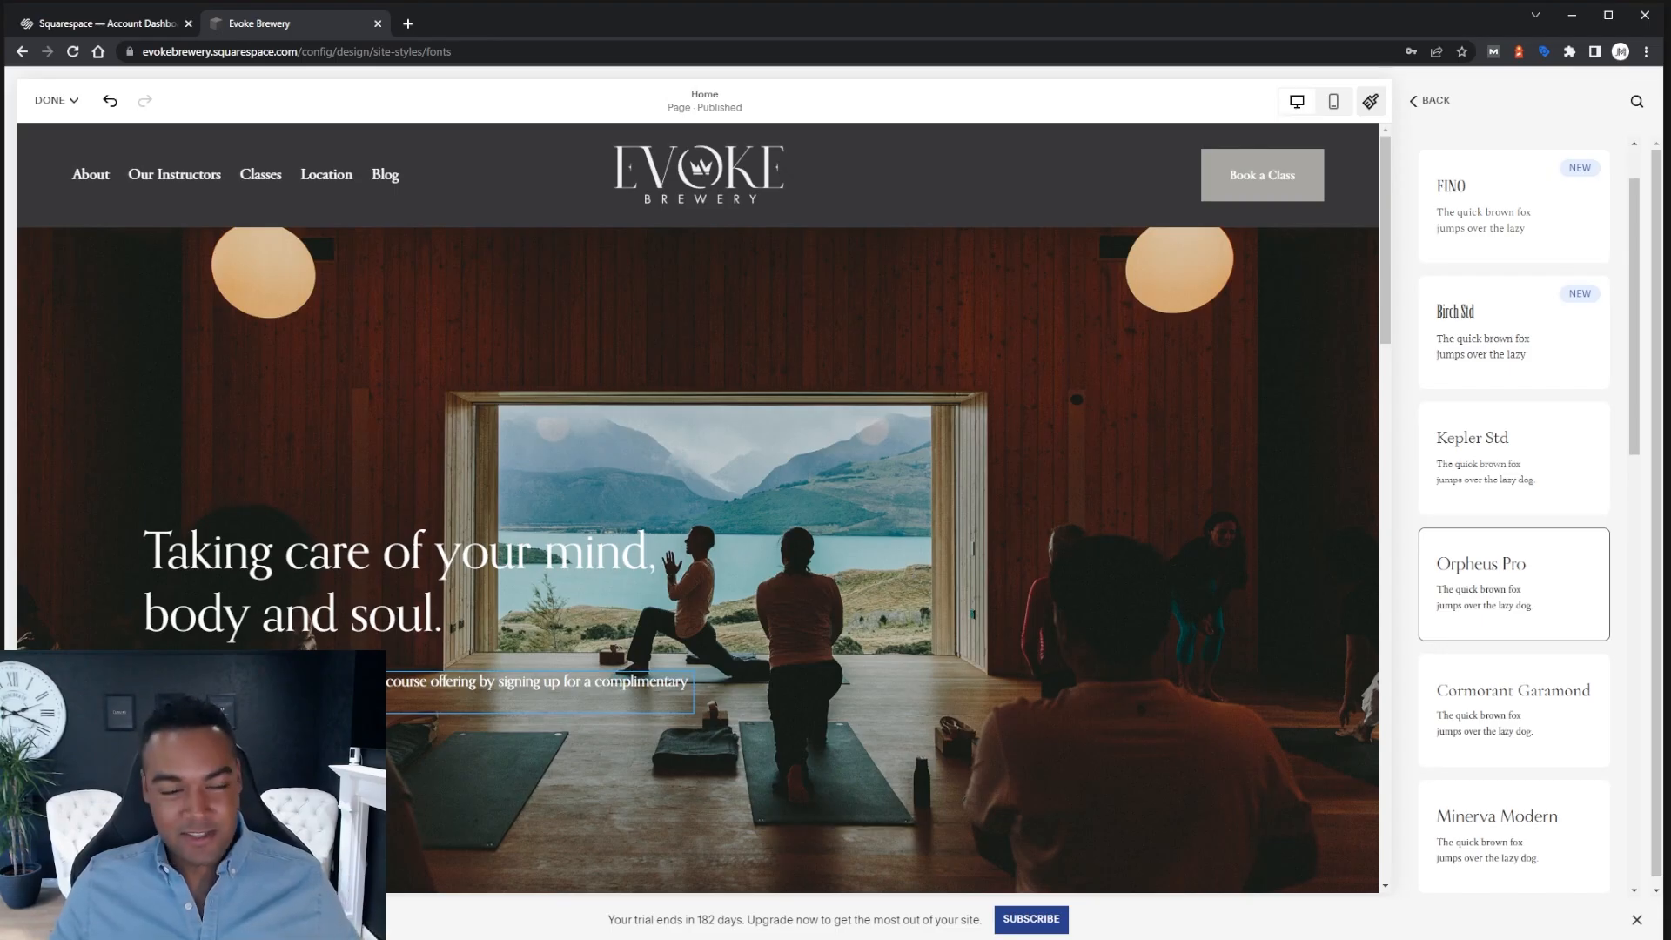
Try the mixed font pack Mencken Std Head Compress on the home page
scroll(1462, 305, "up", 1)
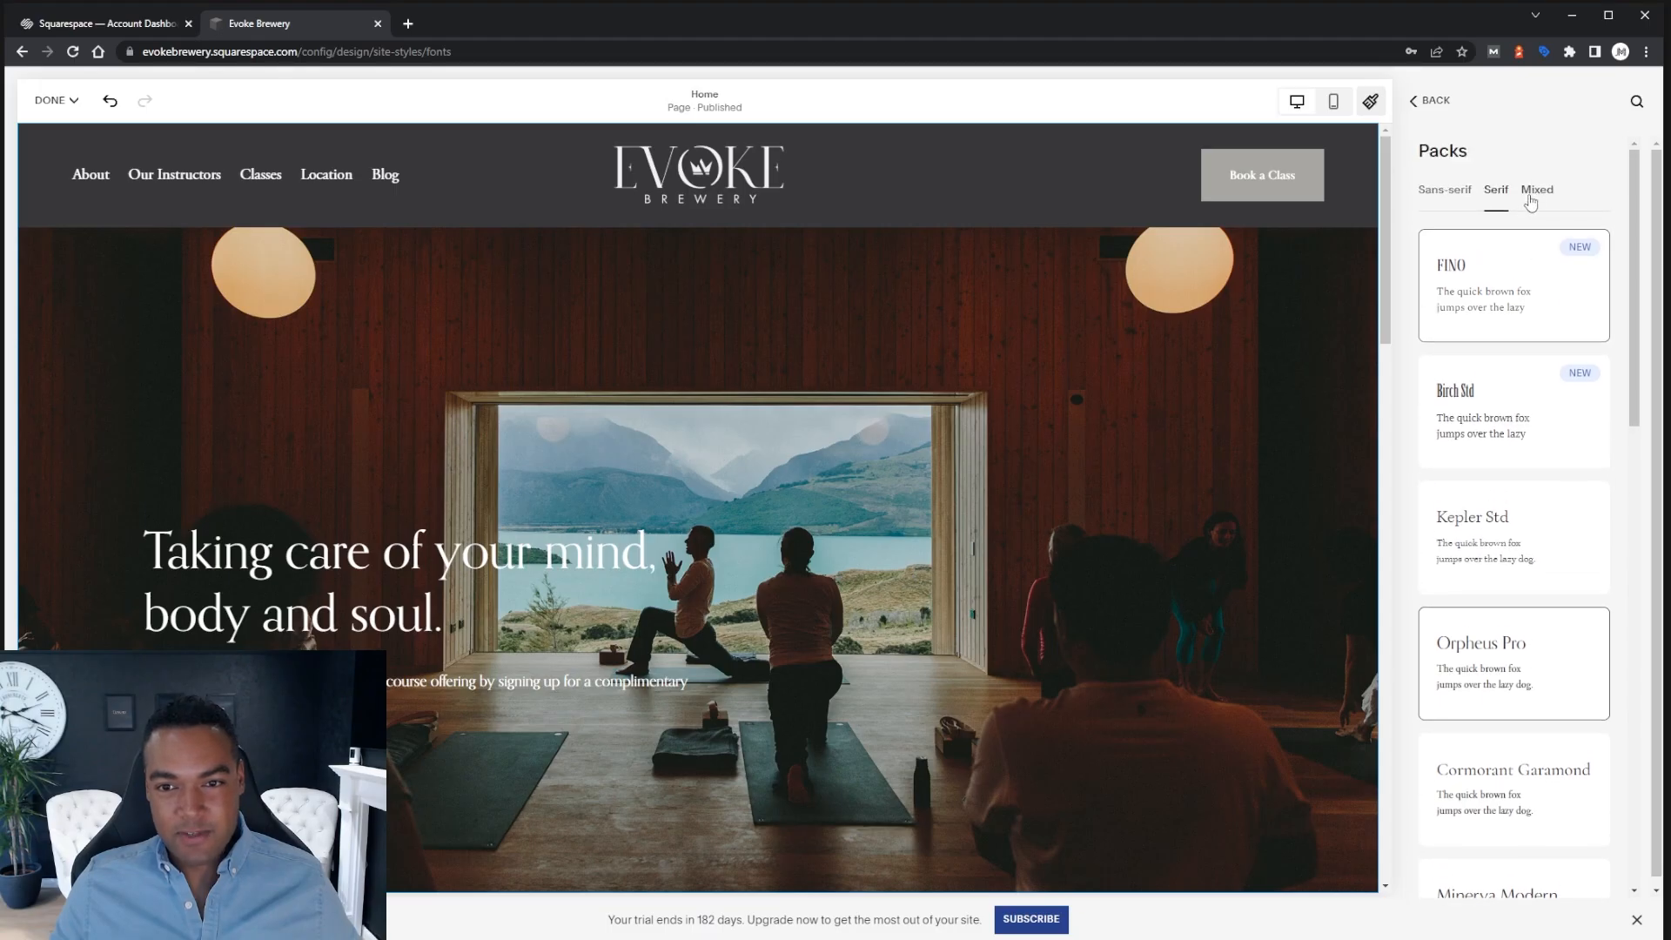
left_click(1535, 191)
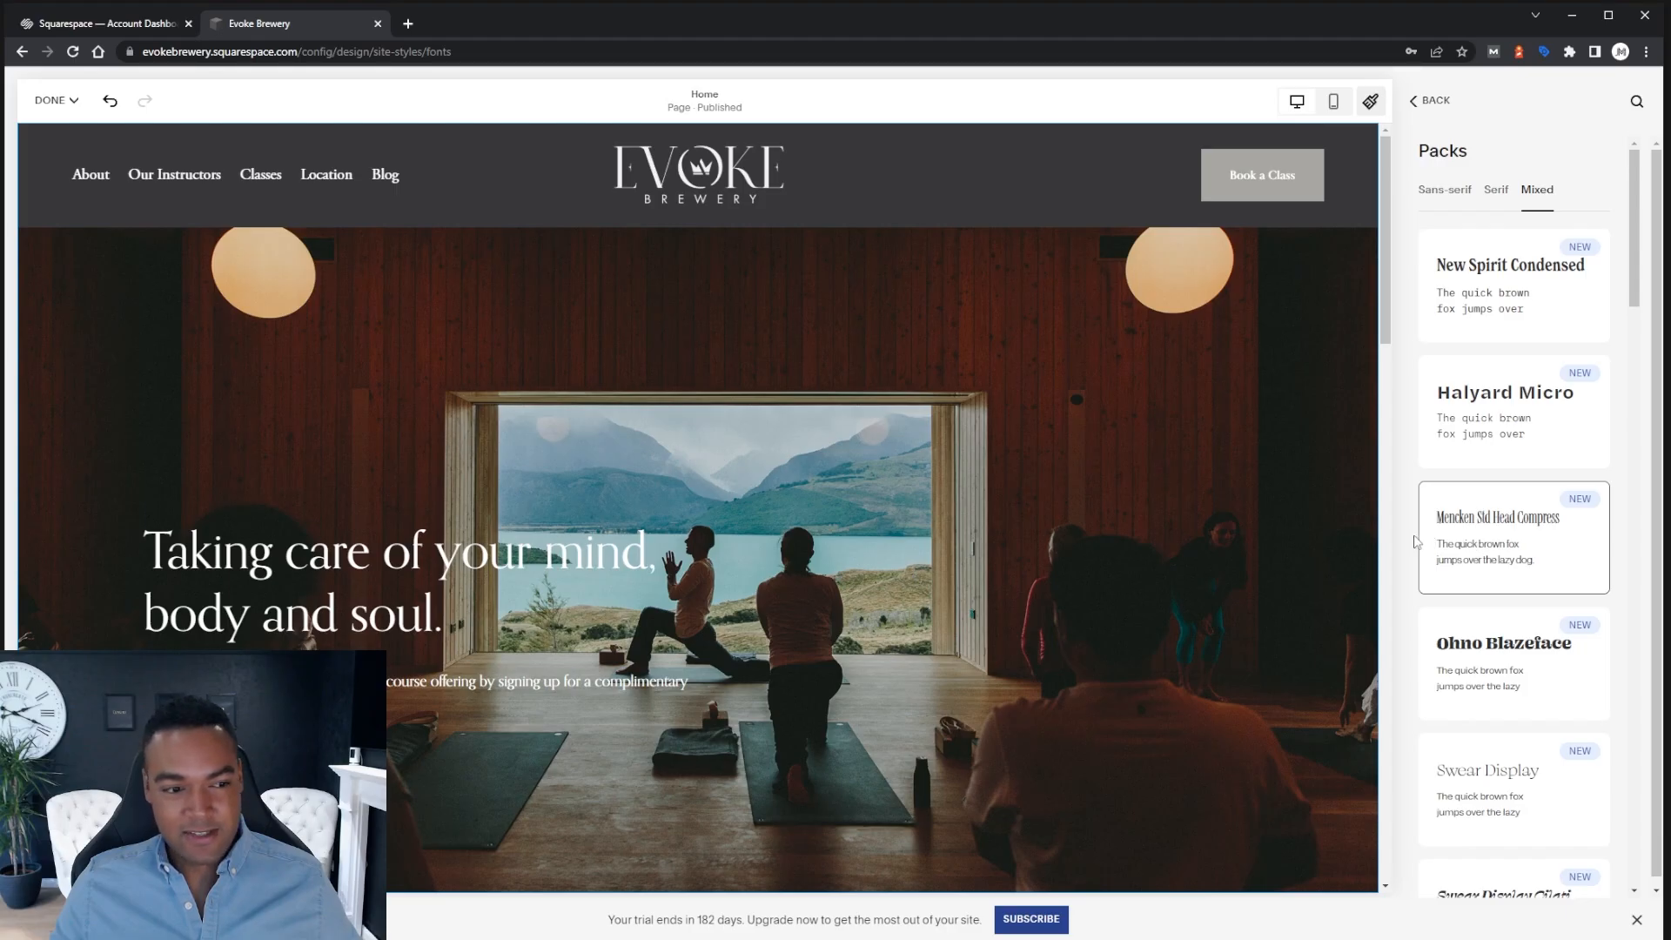
left_click(1521, 561)
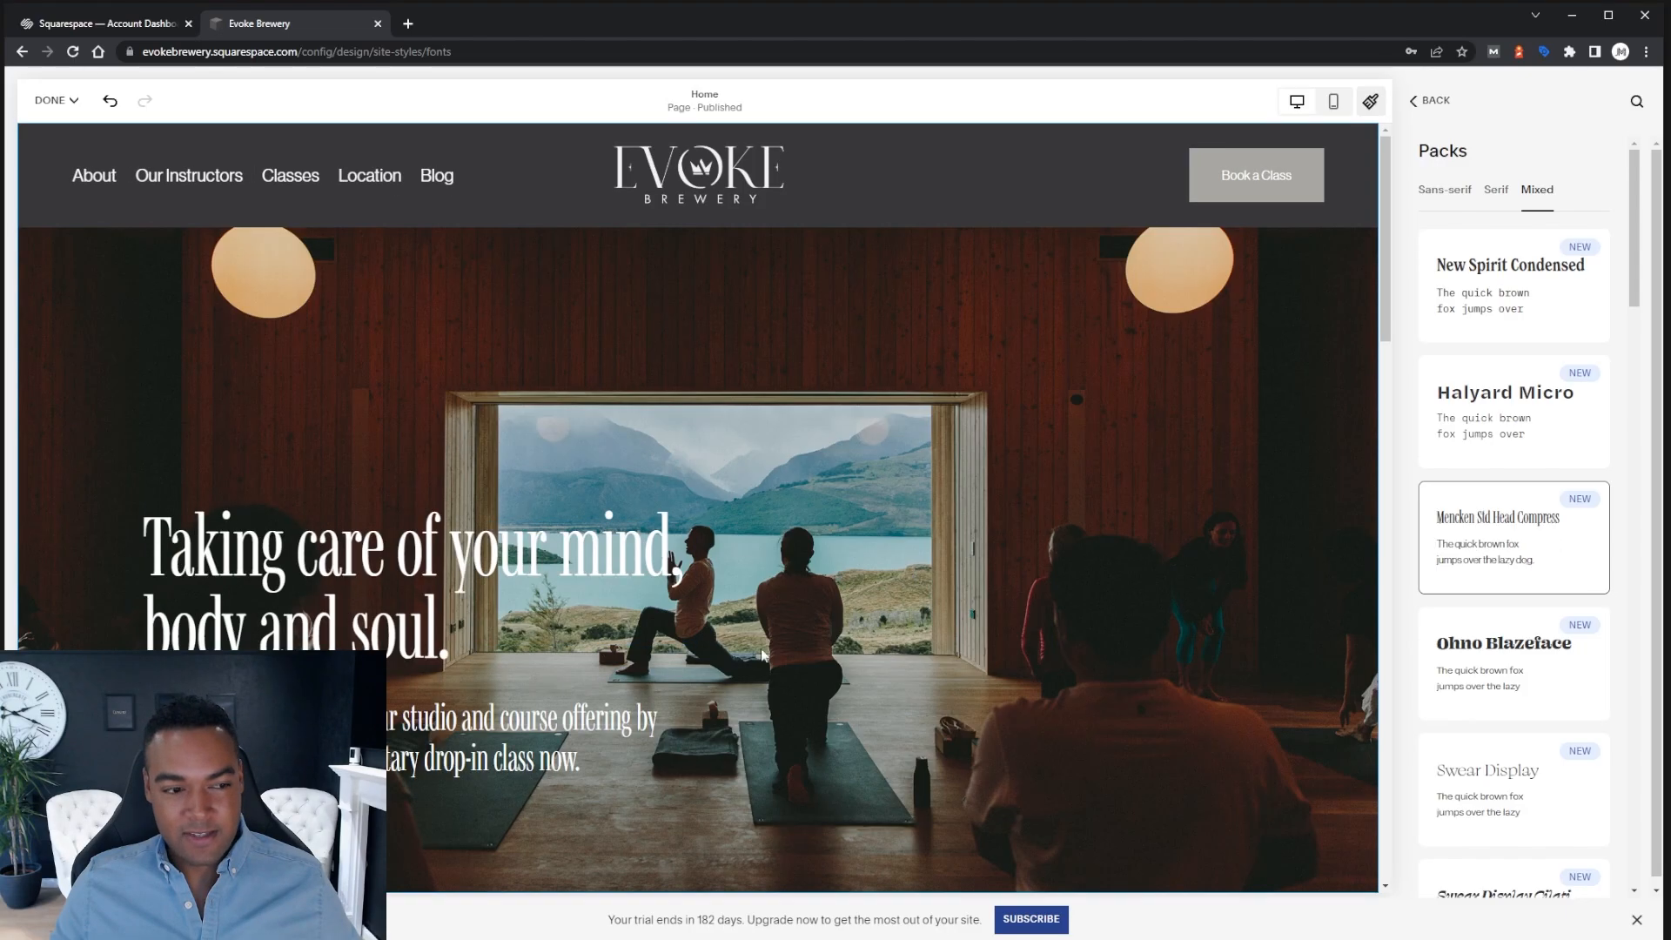
scroll(505, 699, "down", 3)
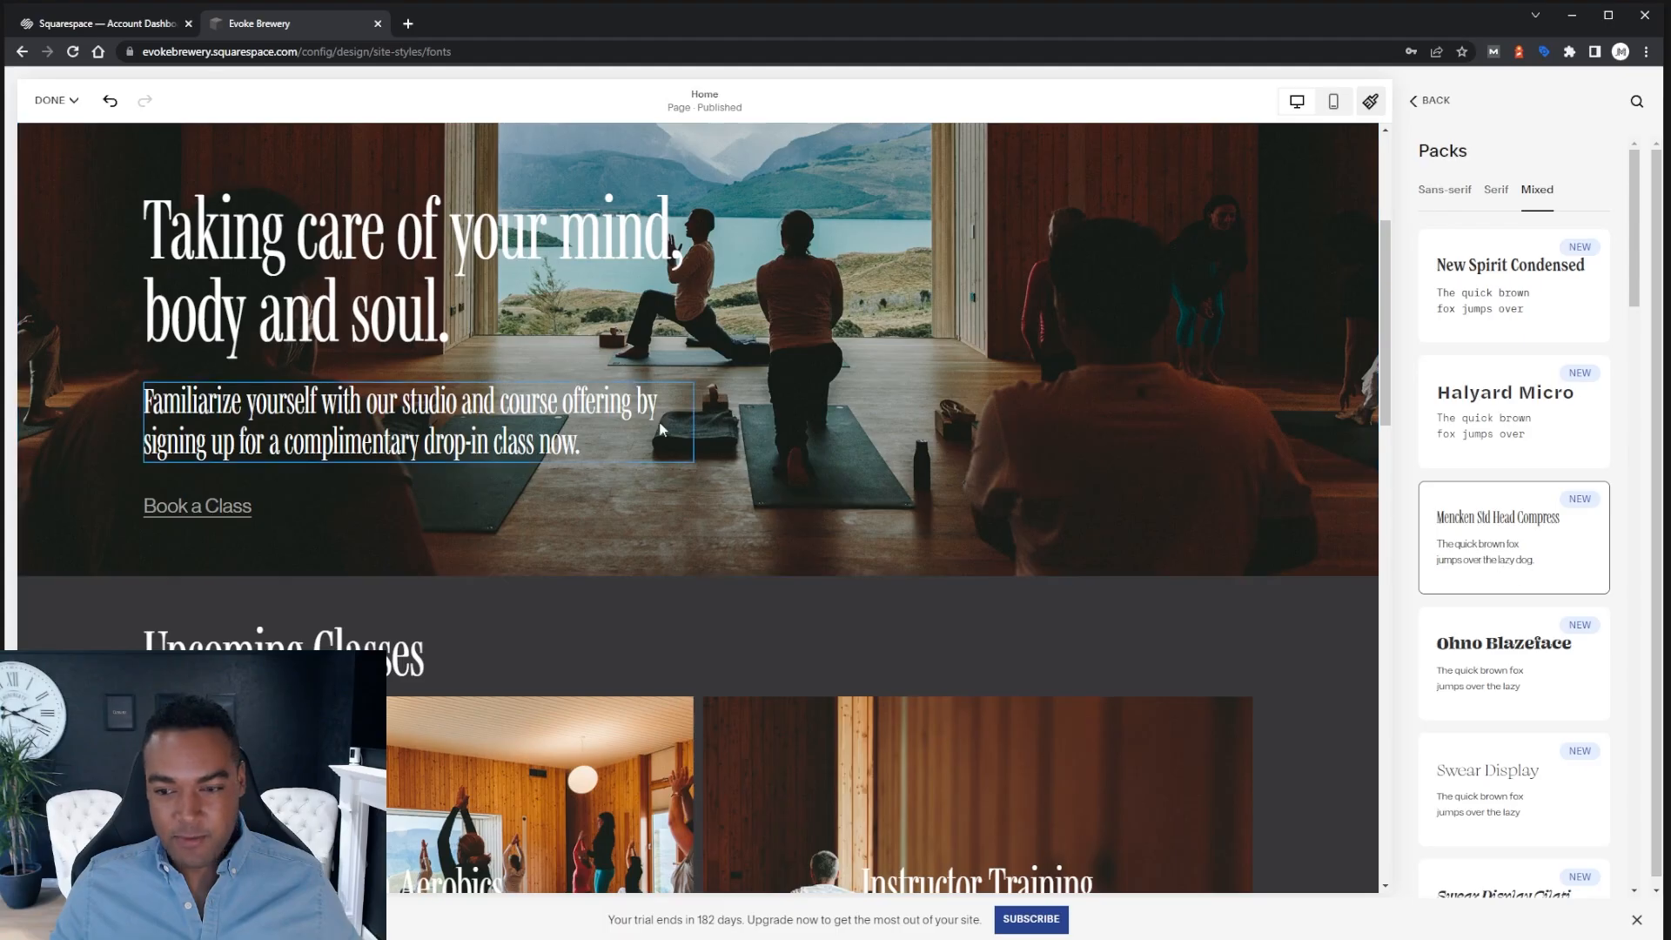
Check the global font settings behind the hero subheading and the "Learn more about our studio" paragraph, then return to the font overview
left_click(418, 422)
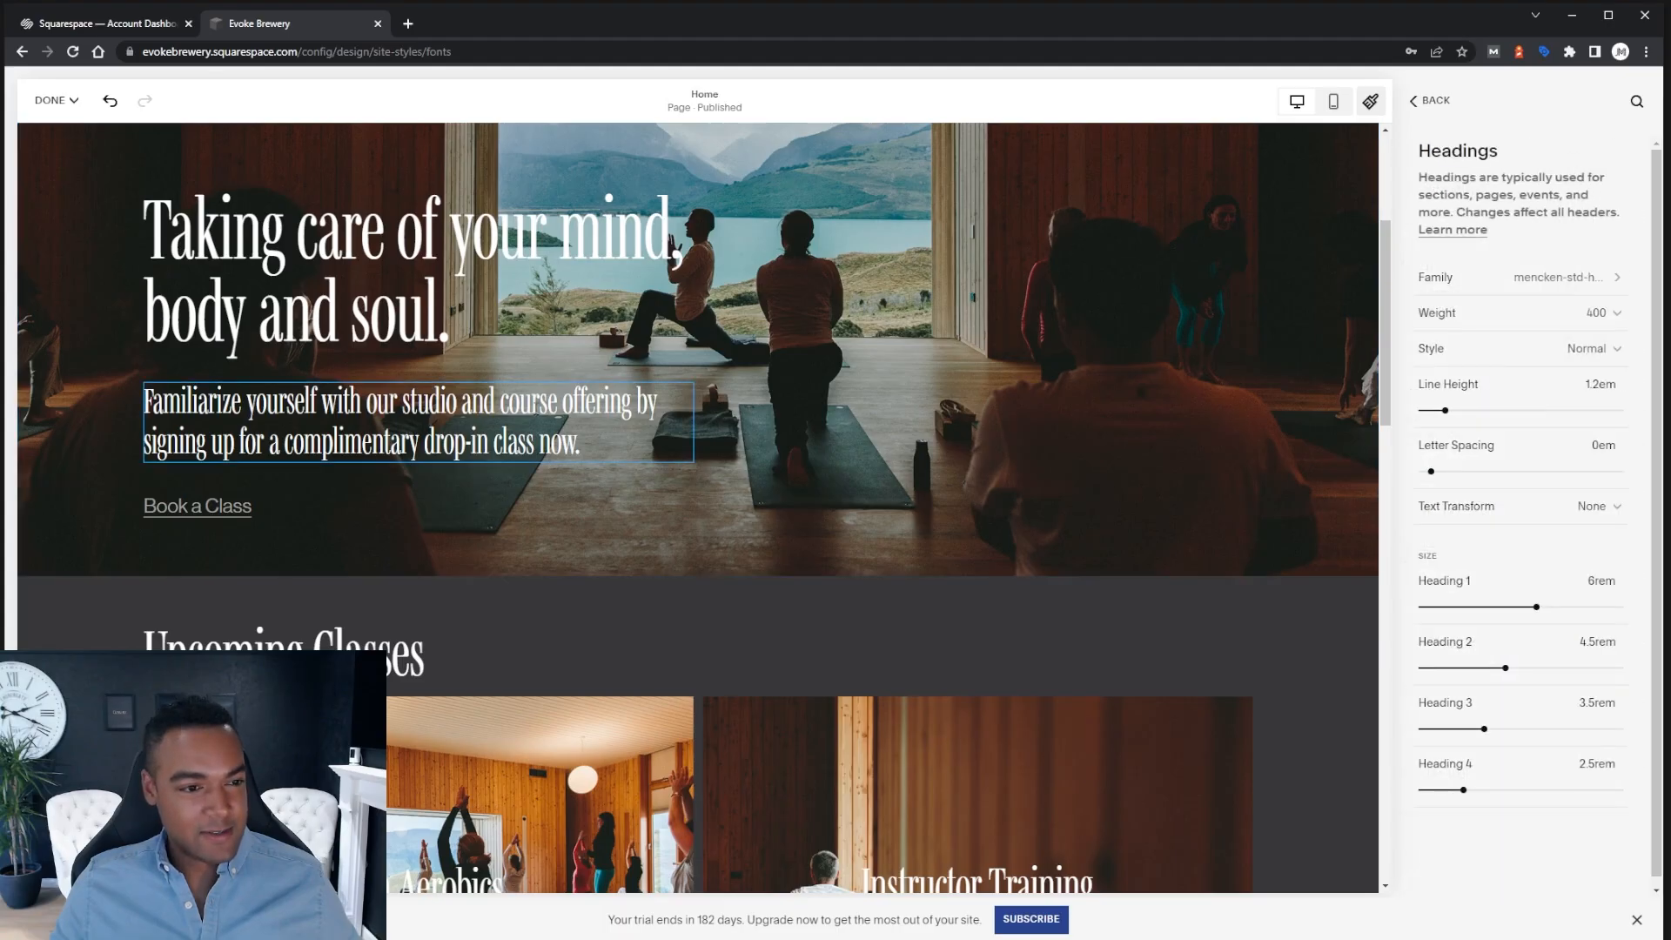
scroll(886, 427, "down", 10)
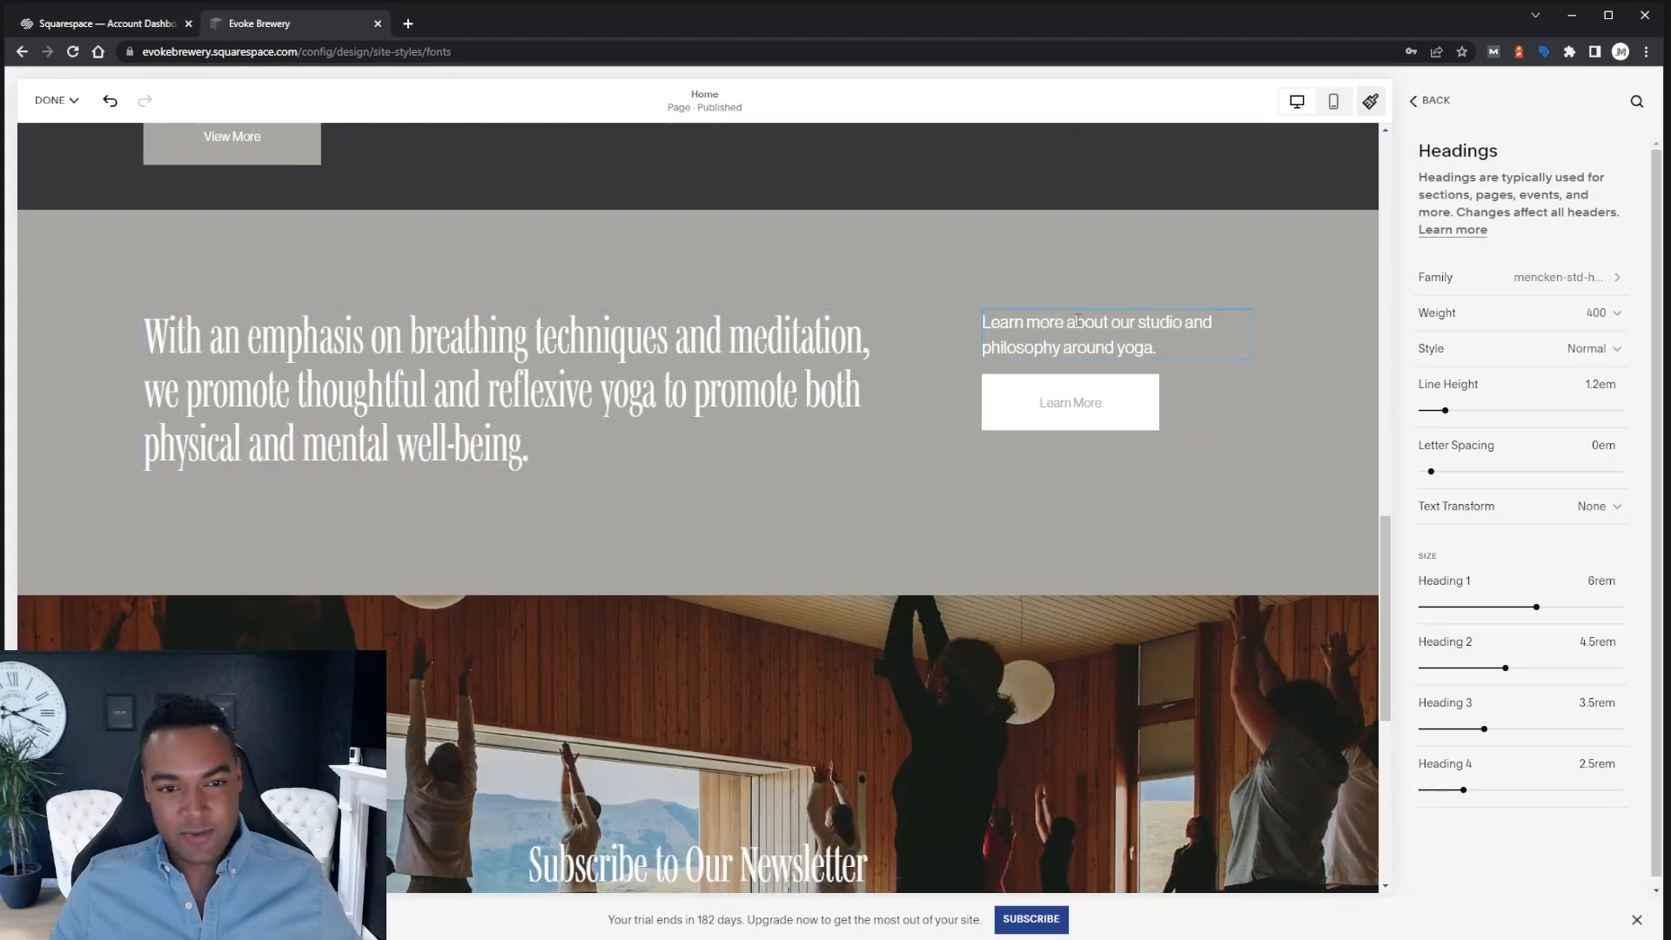
left_click(996, 327)
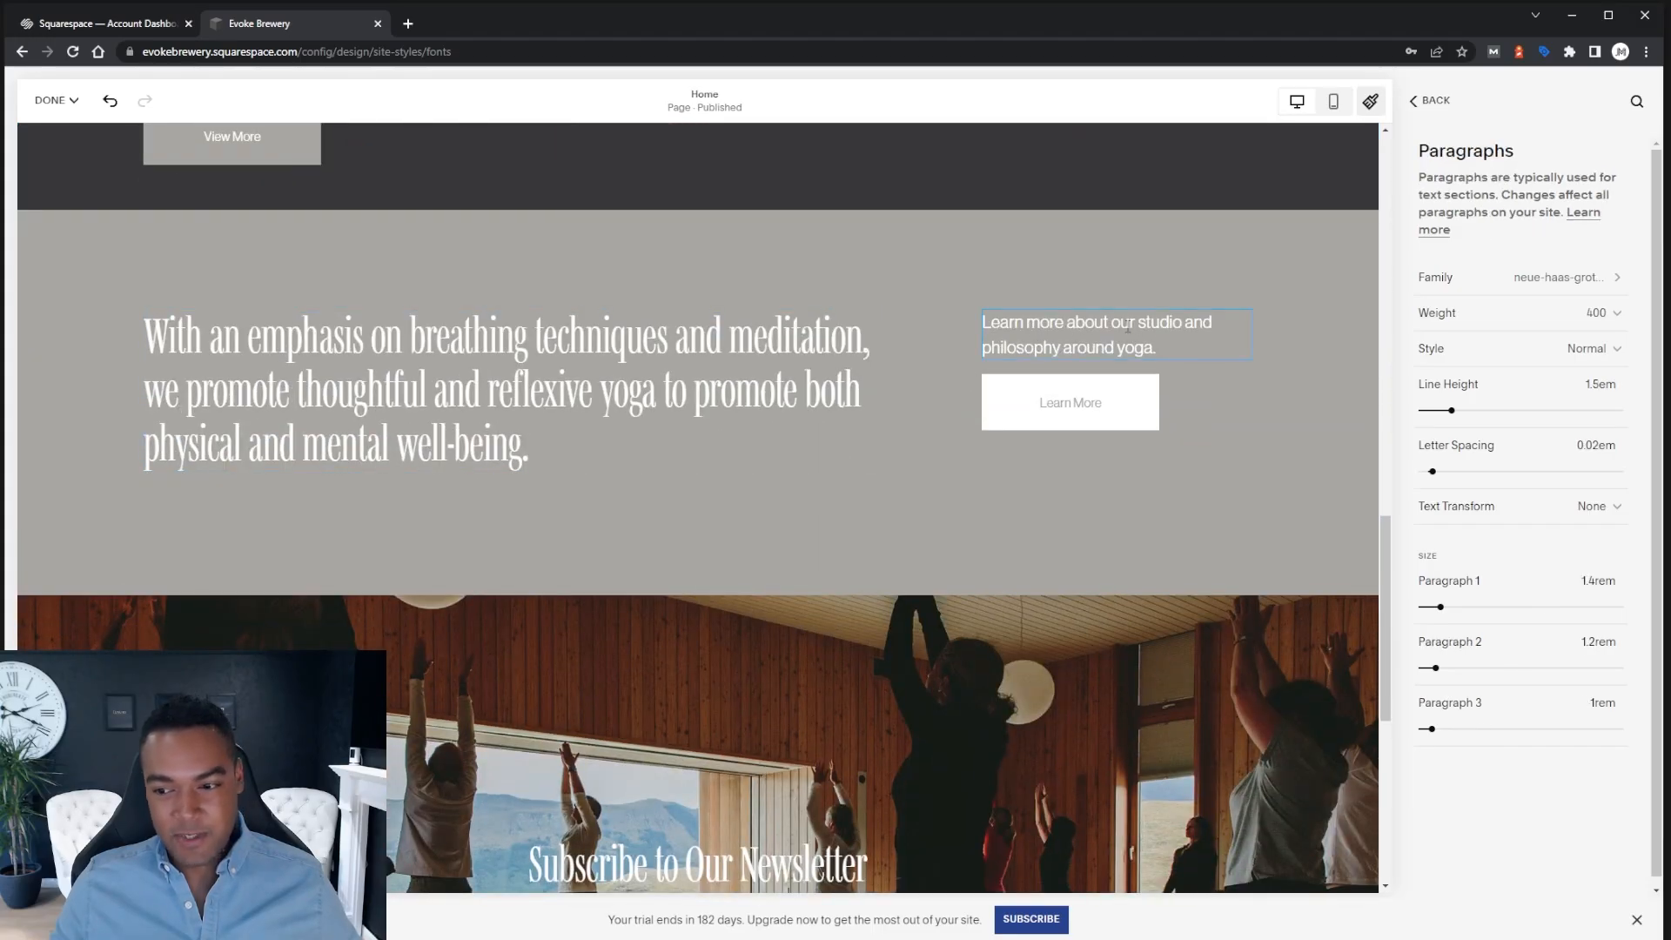
scroll(1110, 342, "up", 10)
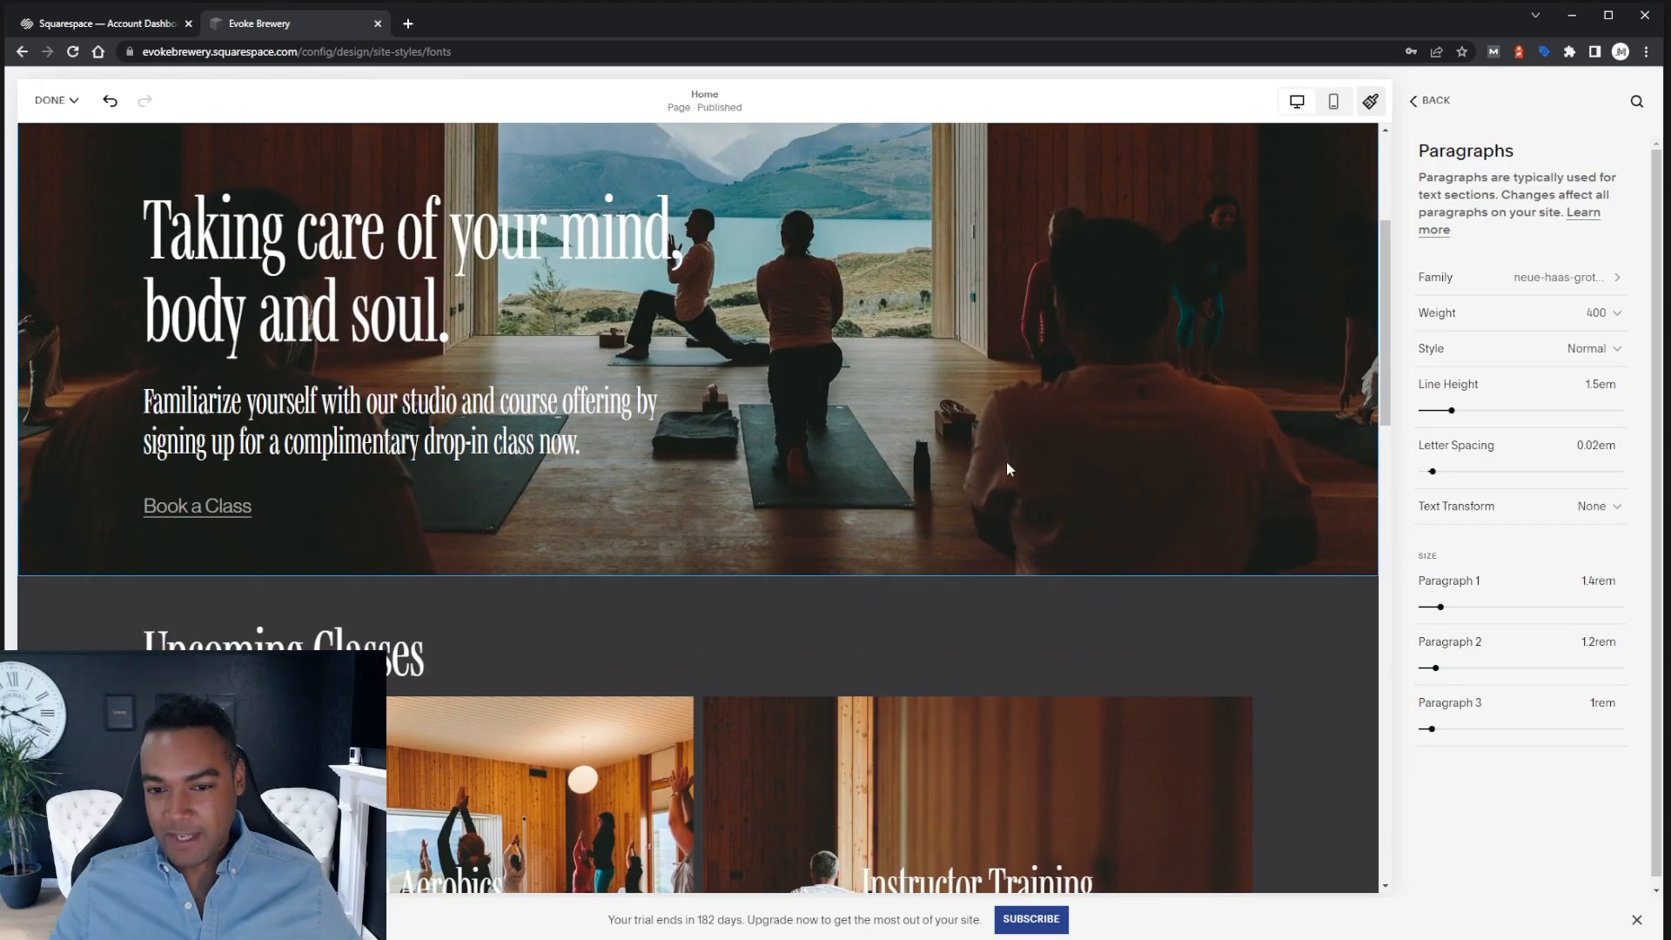
scroll(1289, 343, "up", 3)
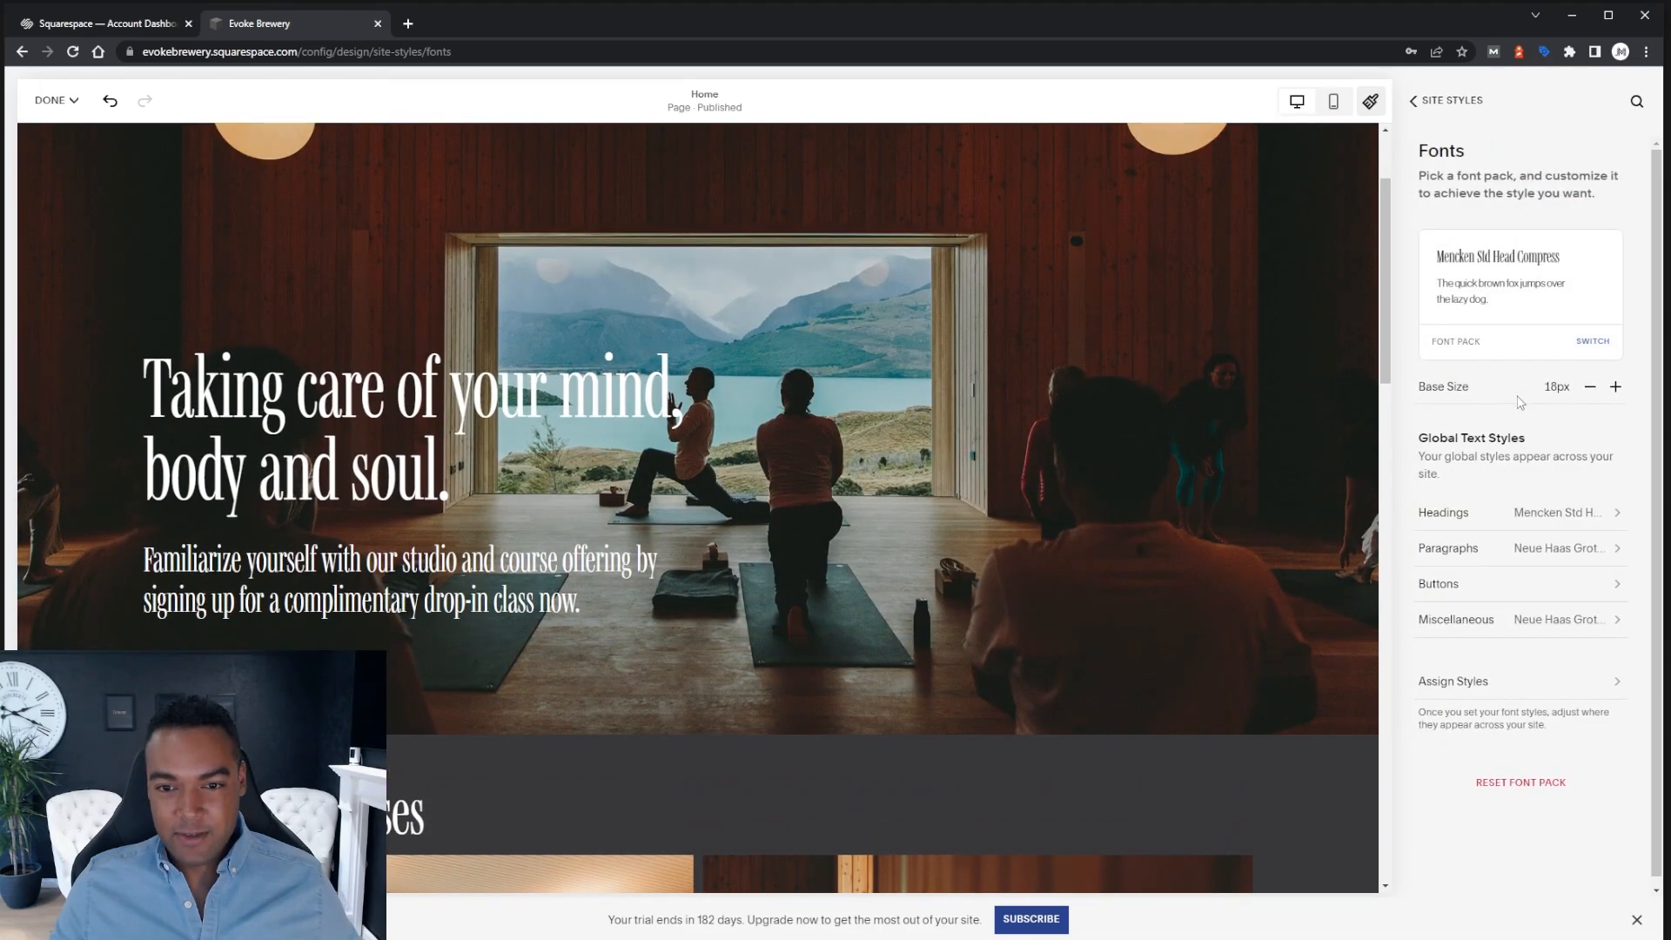
Try the Ohno Blazeface and Swear Display font packs and switch the site to the Helvetica Neue pack
left_click(1592, 341)
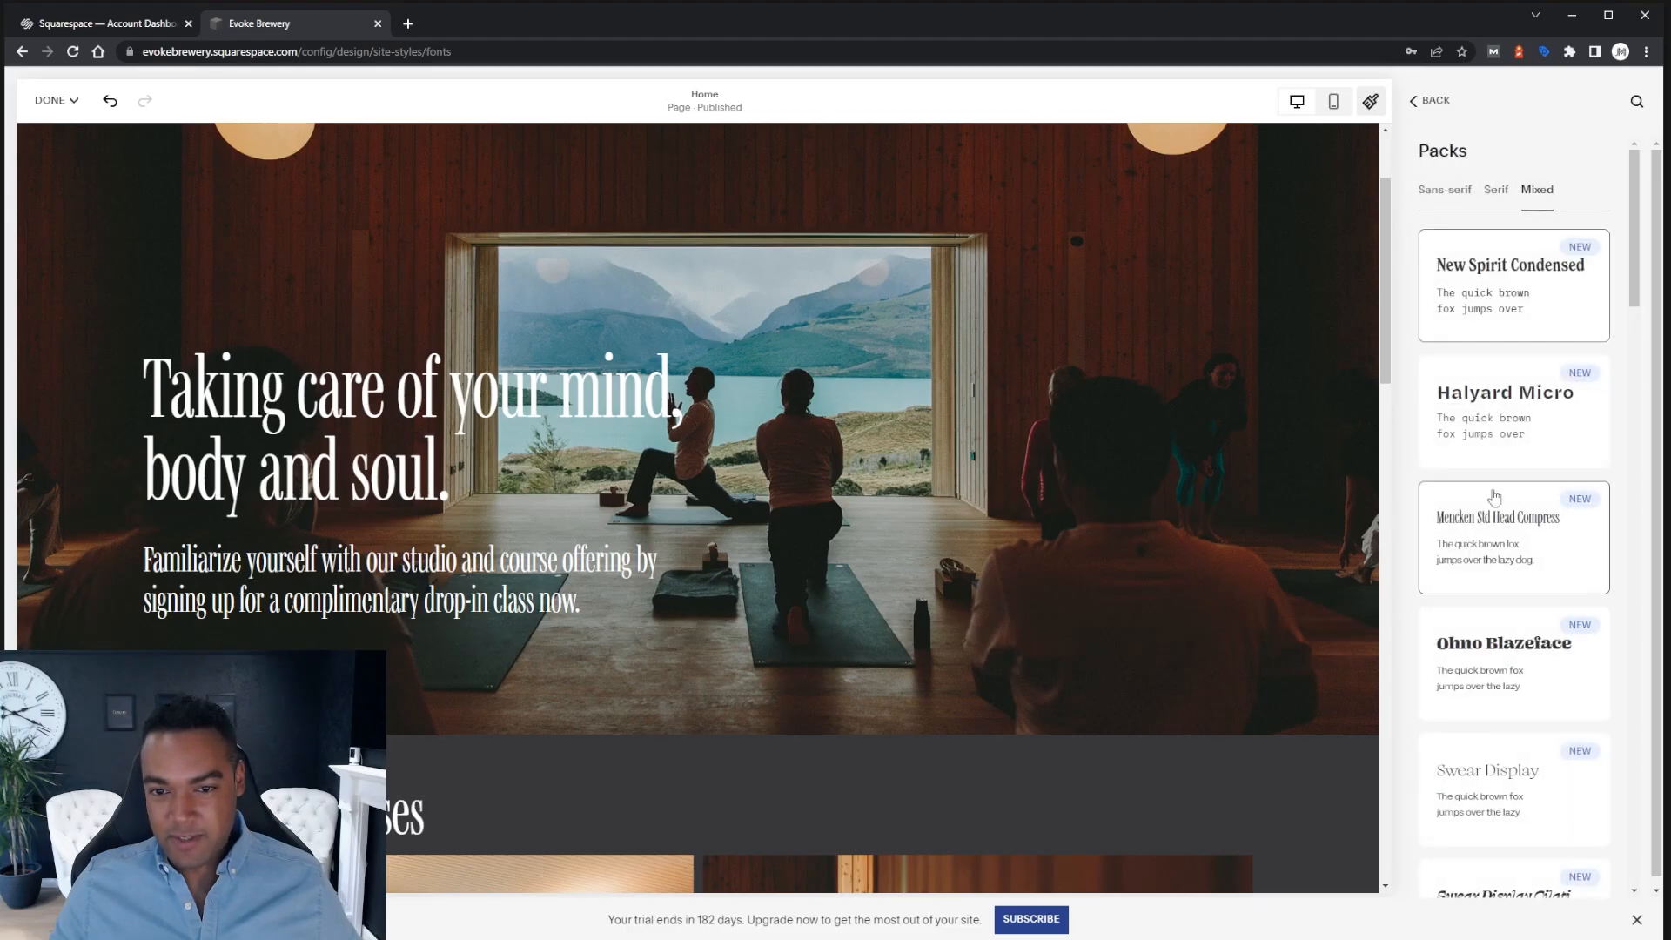
scroll(1489, 517, "down", 2)
scroll(1489, 517, "down", 1)
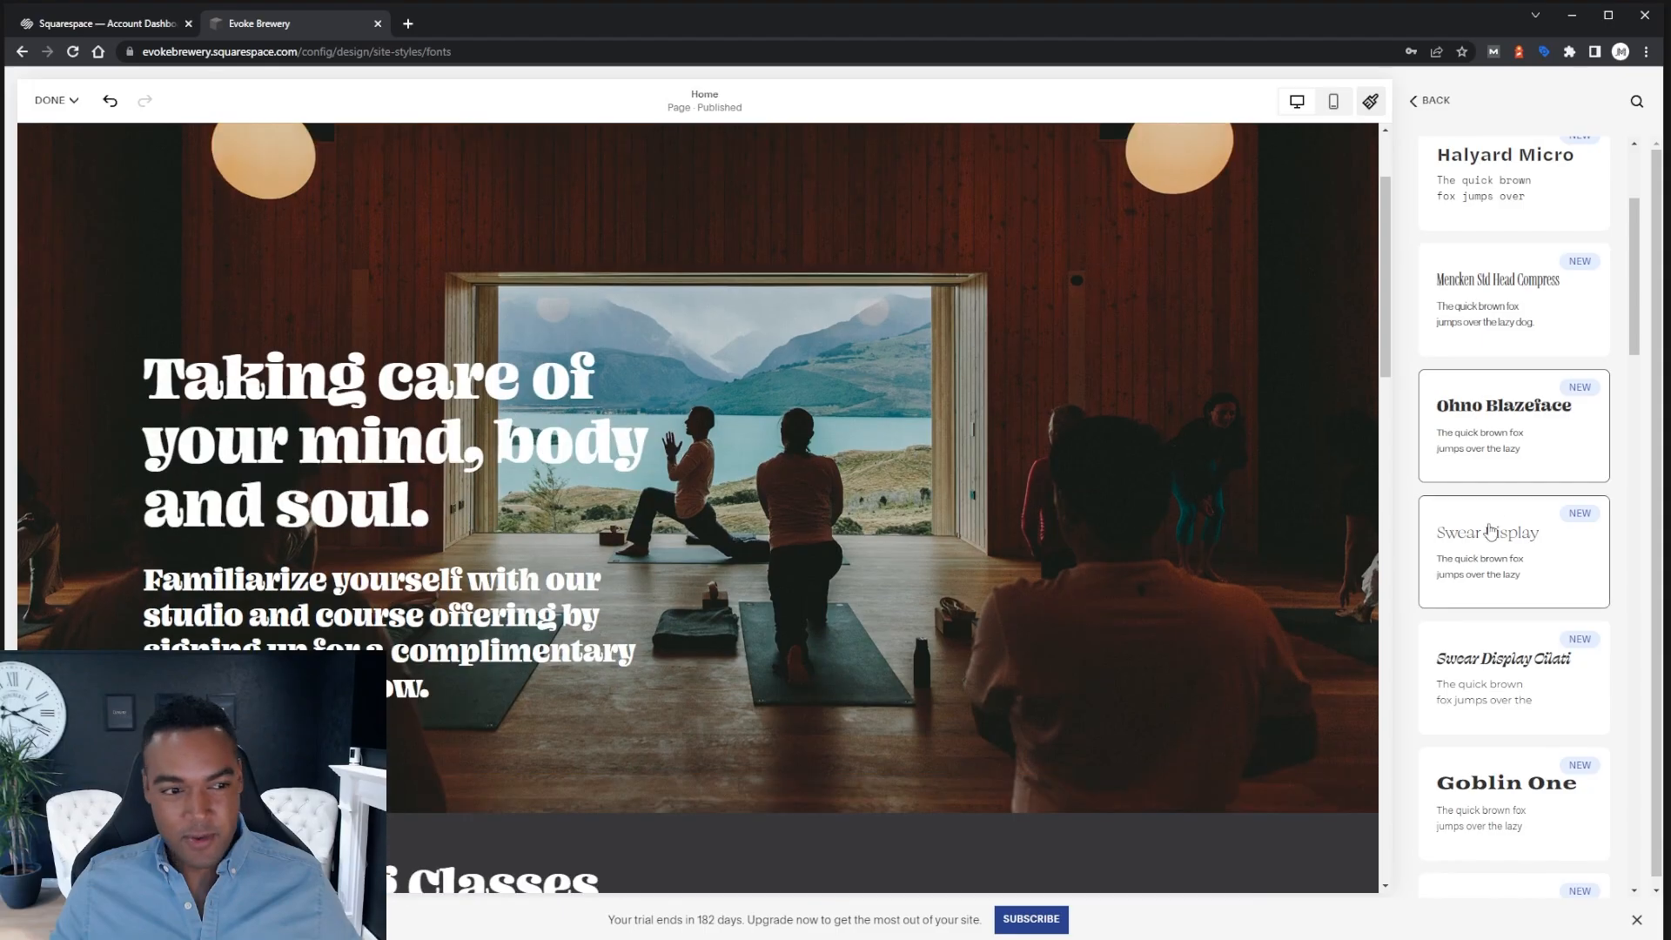
scroll(1489, 532, "down", 5)
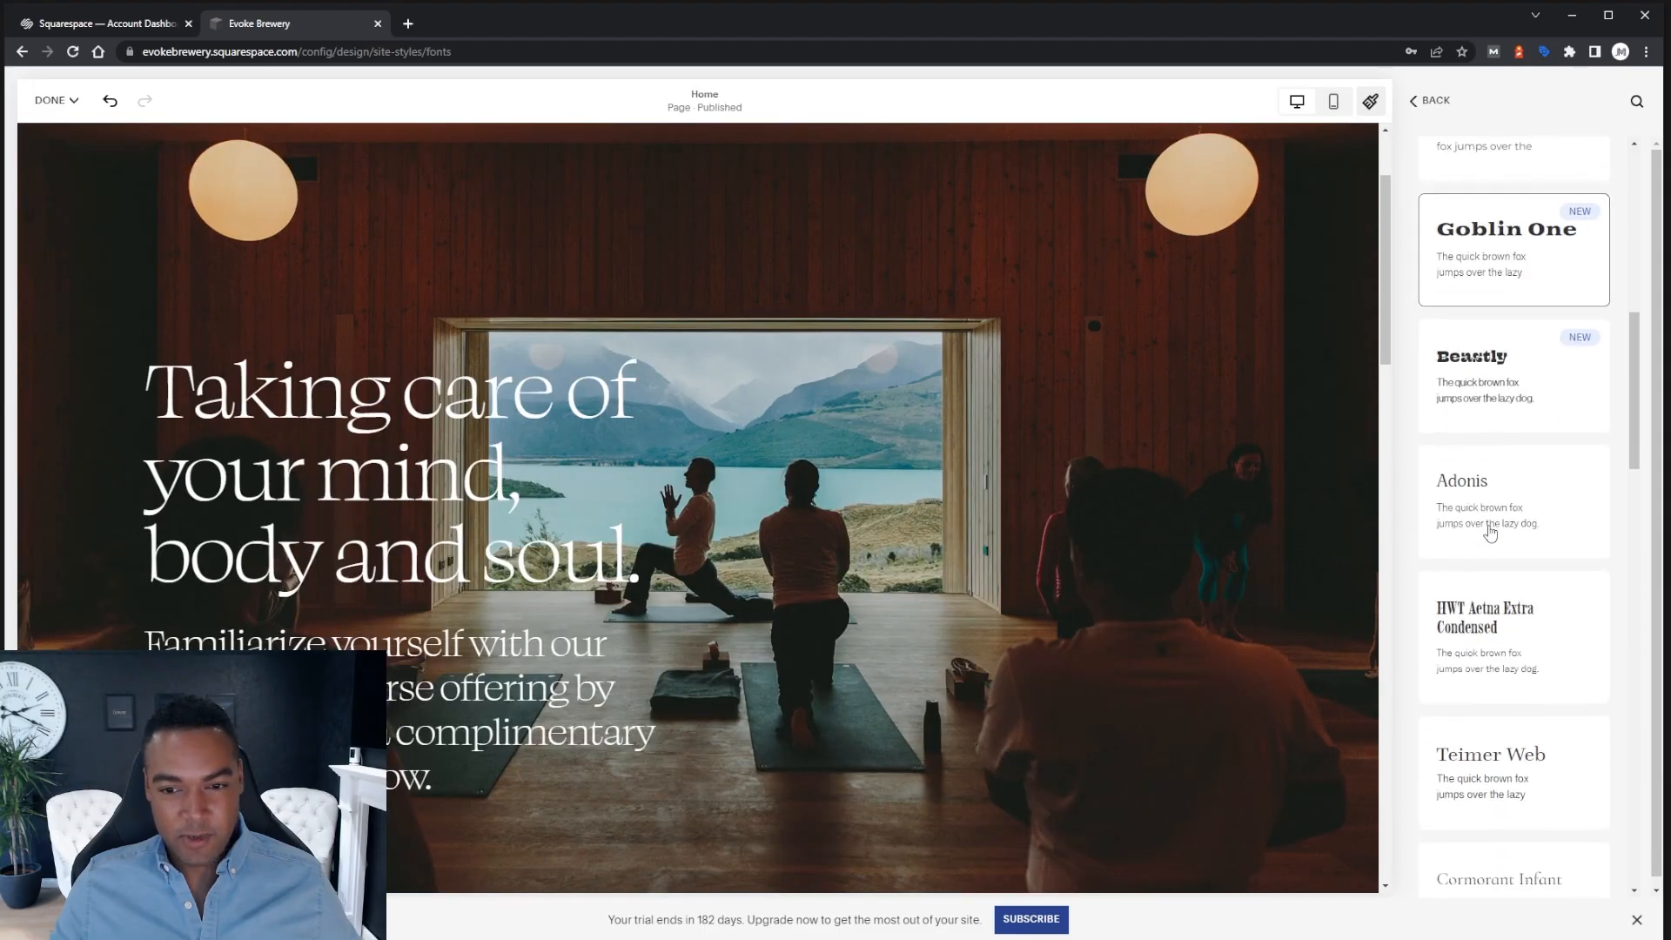
scroll(1489, 533, "down", 6)
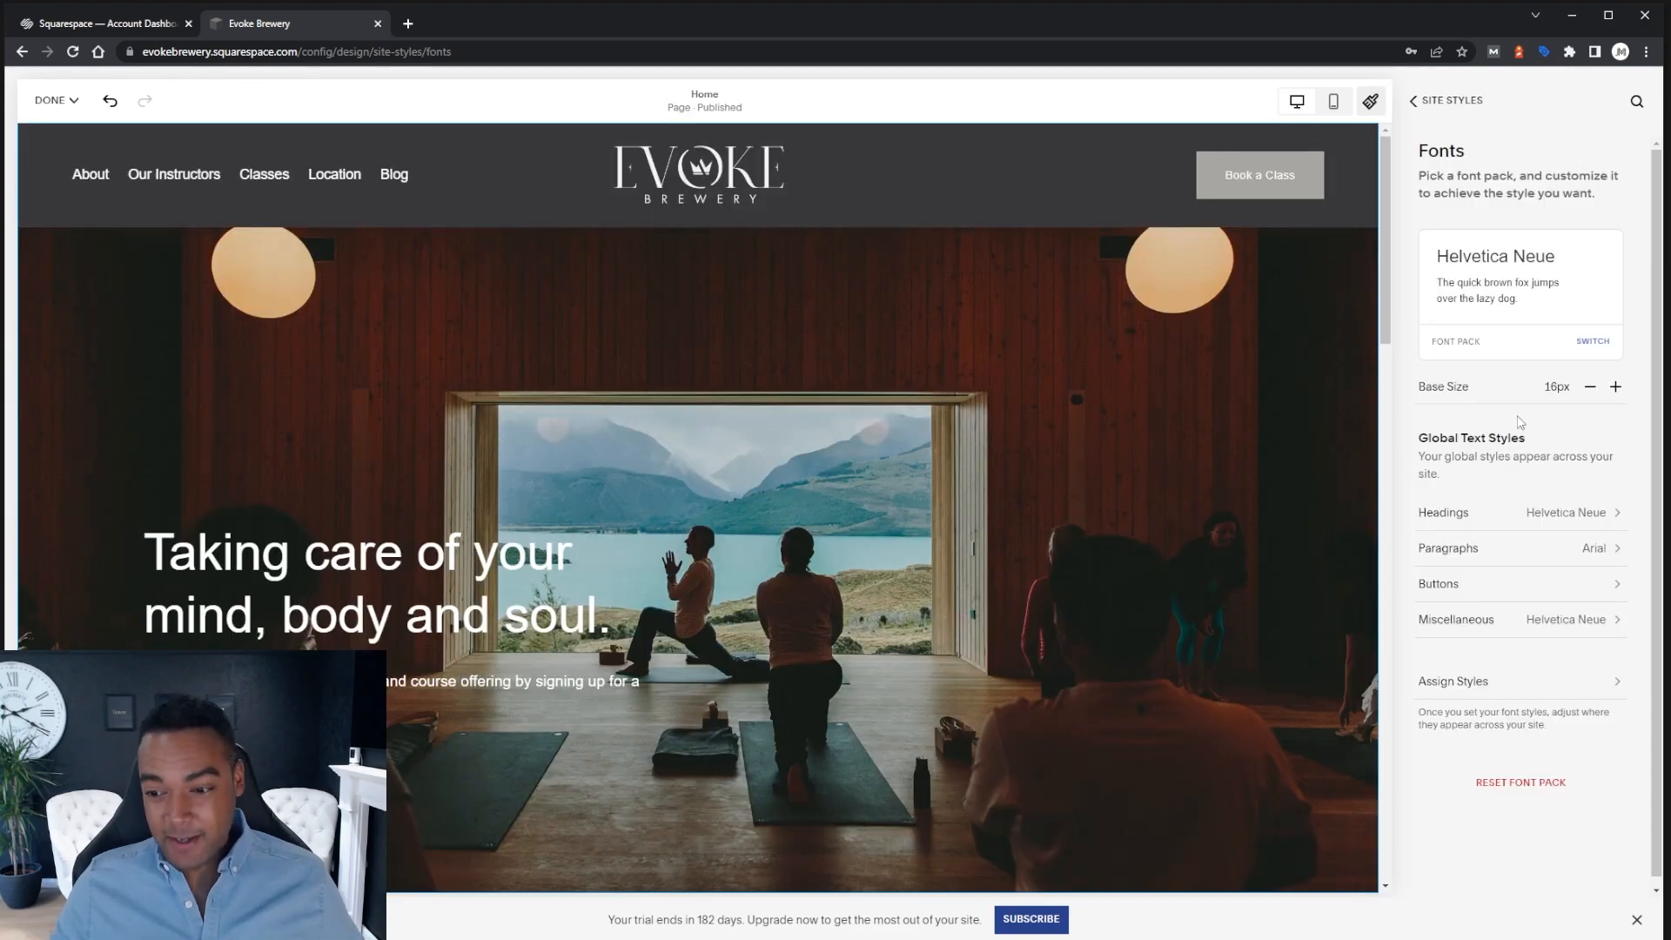
Open the full list of font families for the global paragraph style
left_click(1581, 550)
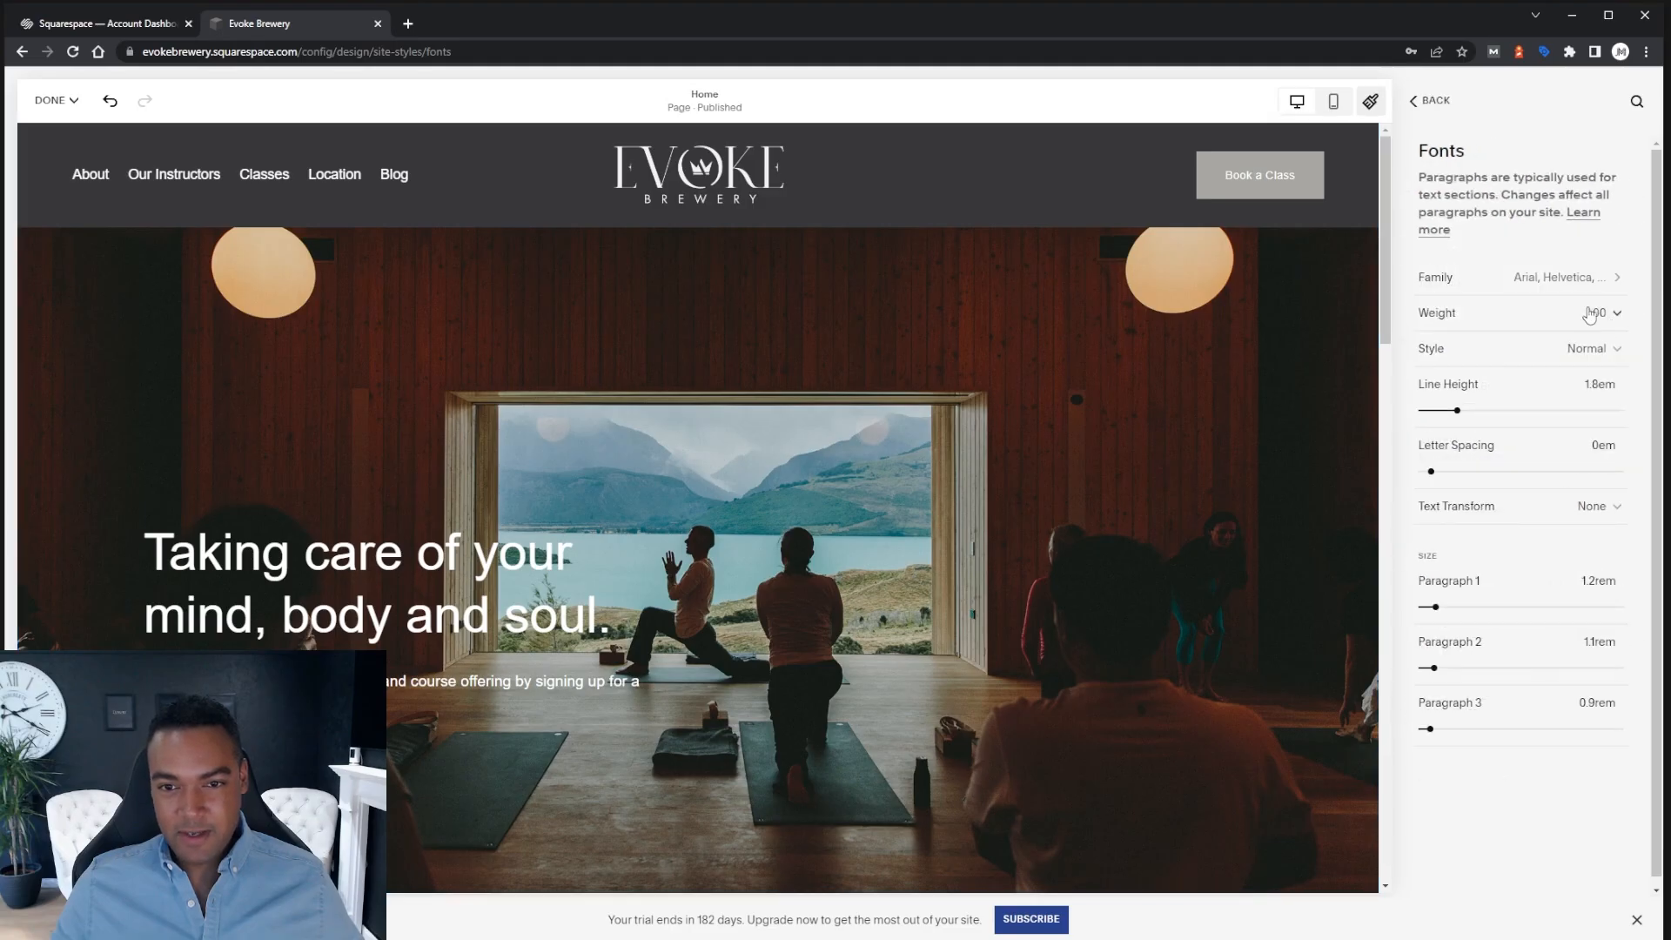
left_click(1577, 279)
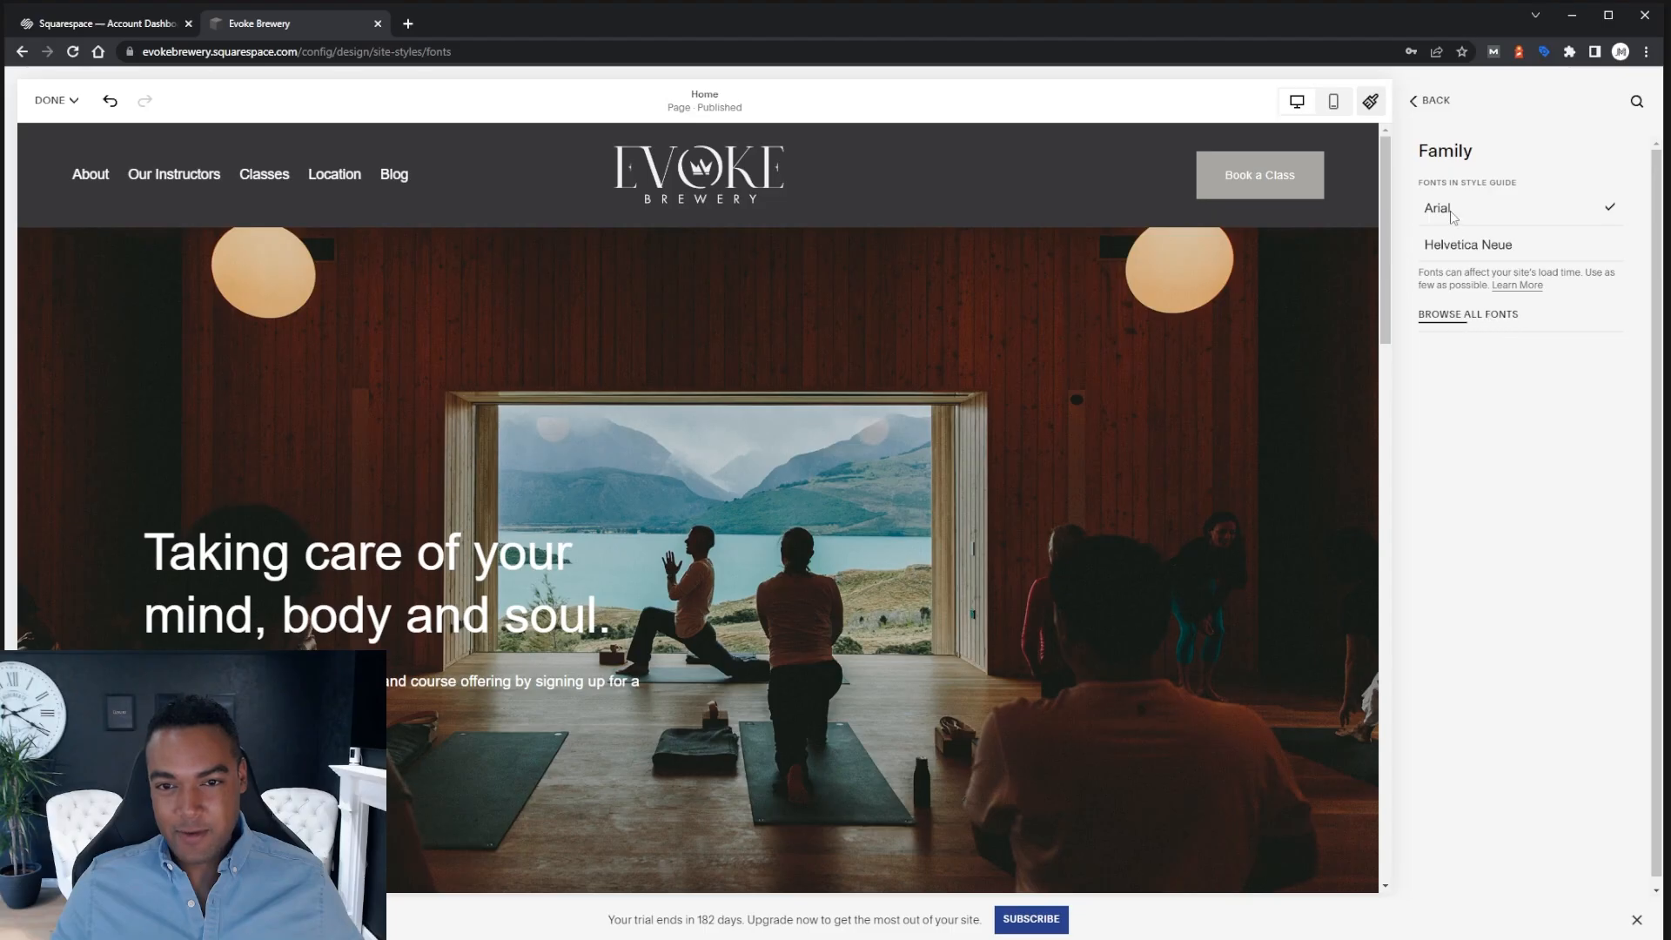
left_click(1470, 318)
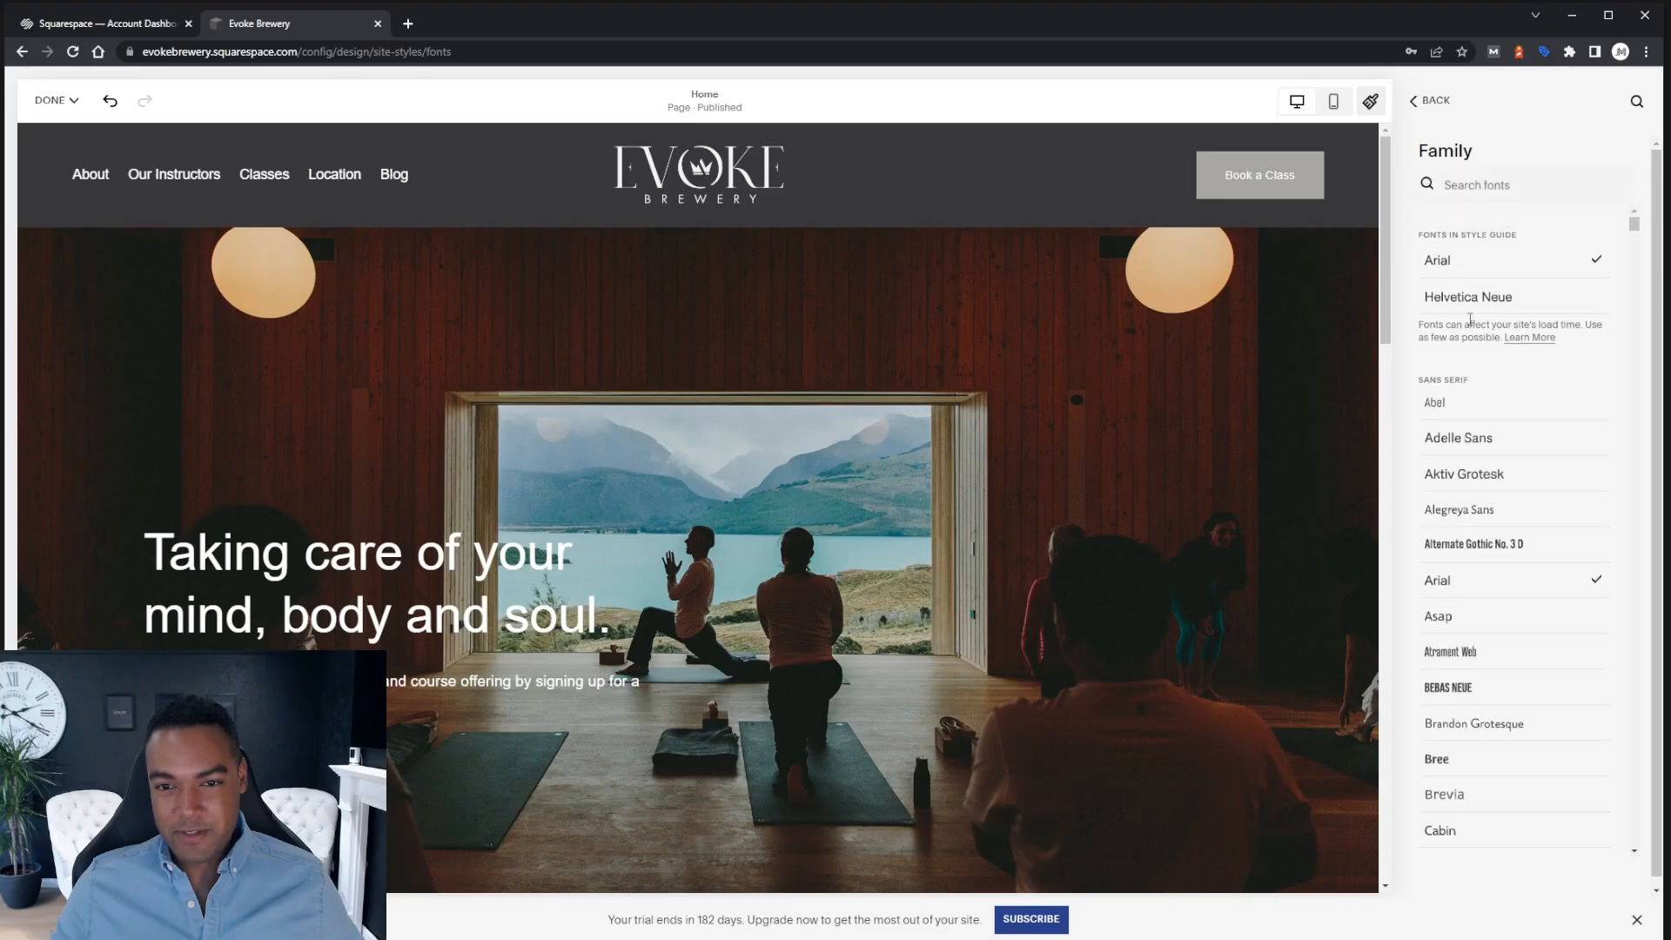
Look through the sans-serif, serif and display fonts offered for the paragraph family
left_click_drag(1633, 228, 1636, 260)
scroll(1580, 409, "up", 15)
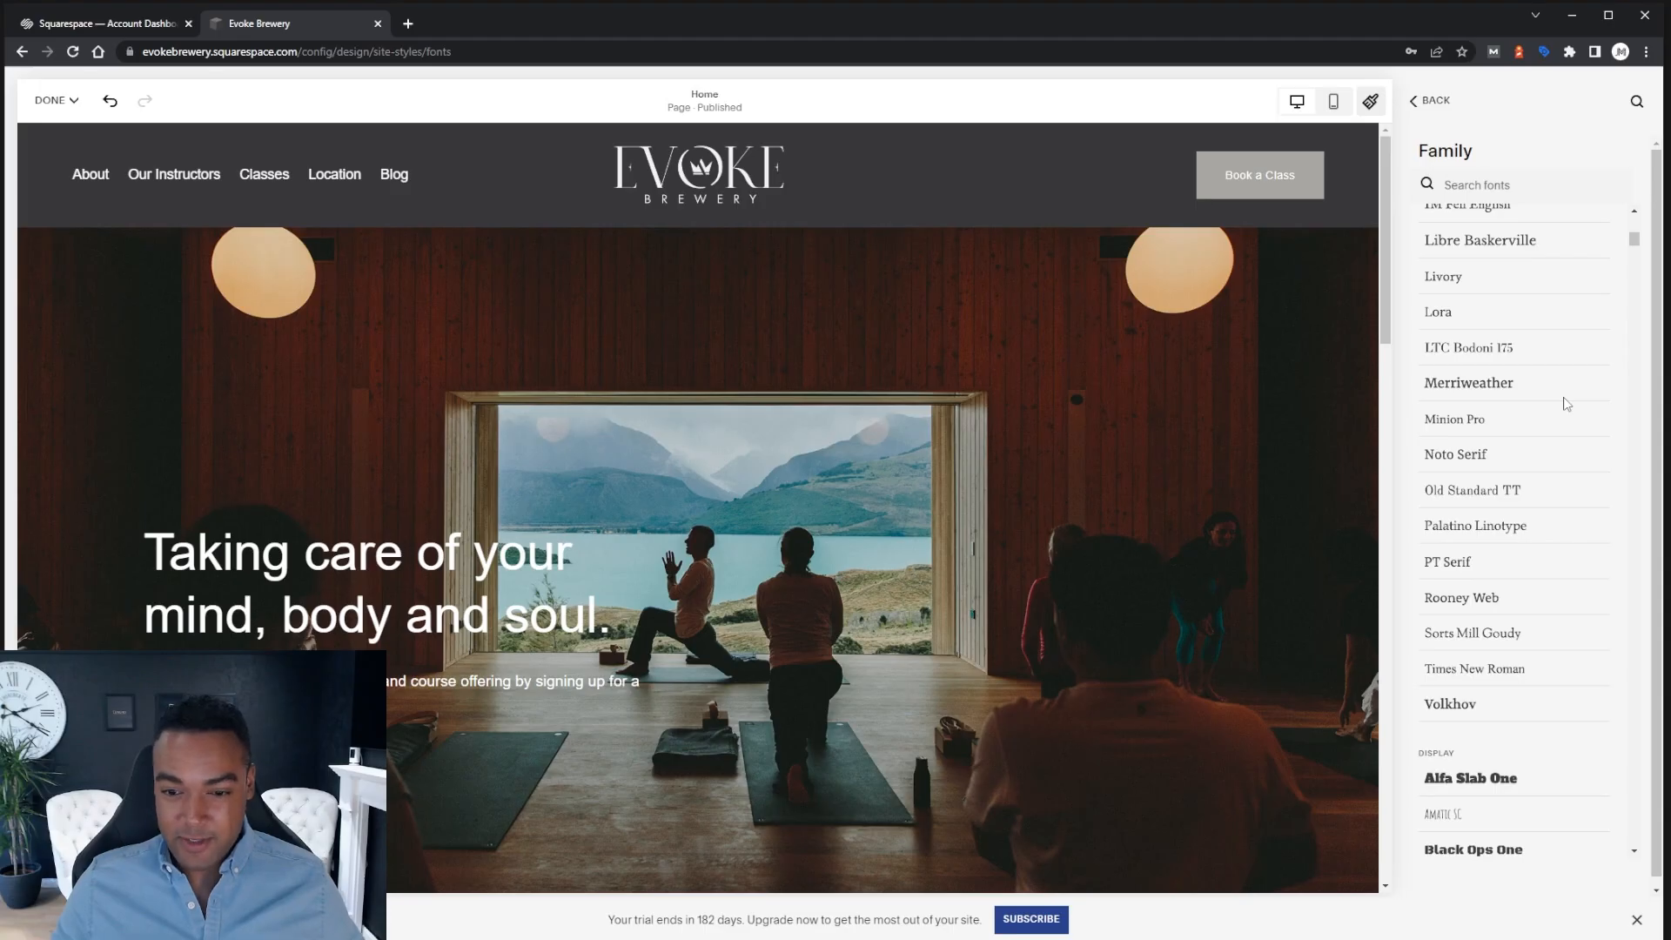
scroll(1567, 404, "up", 8)
scroll(1565, 407, "down", 4)
scroll(1564, 409, "up", 10)
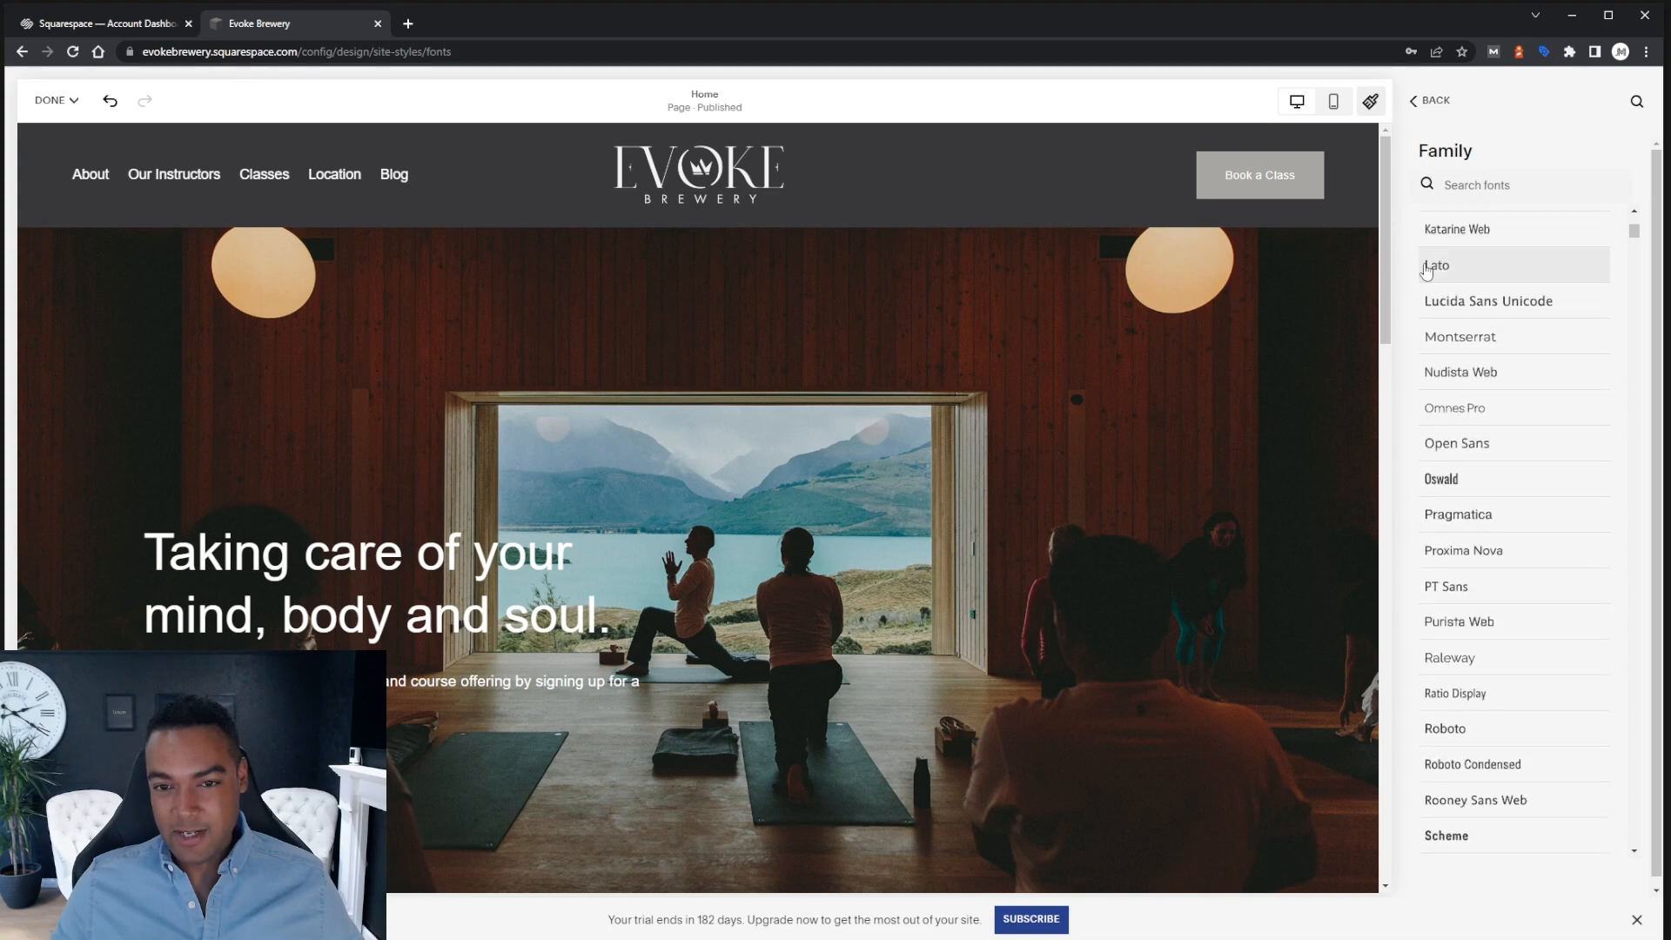
scroll(1535, 387, "down", 1)
scroll(1534, 387, "down", 10)
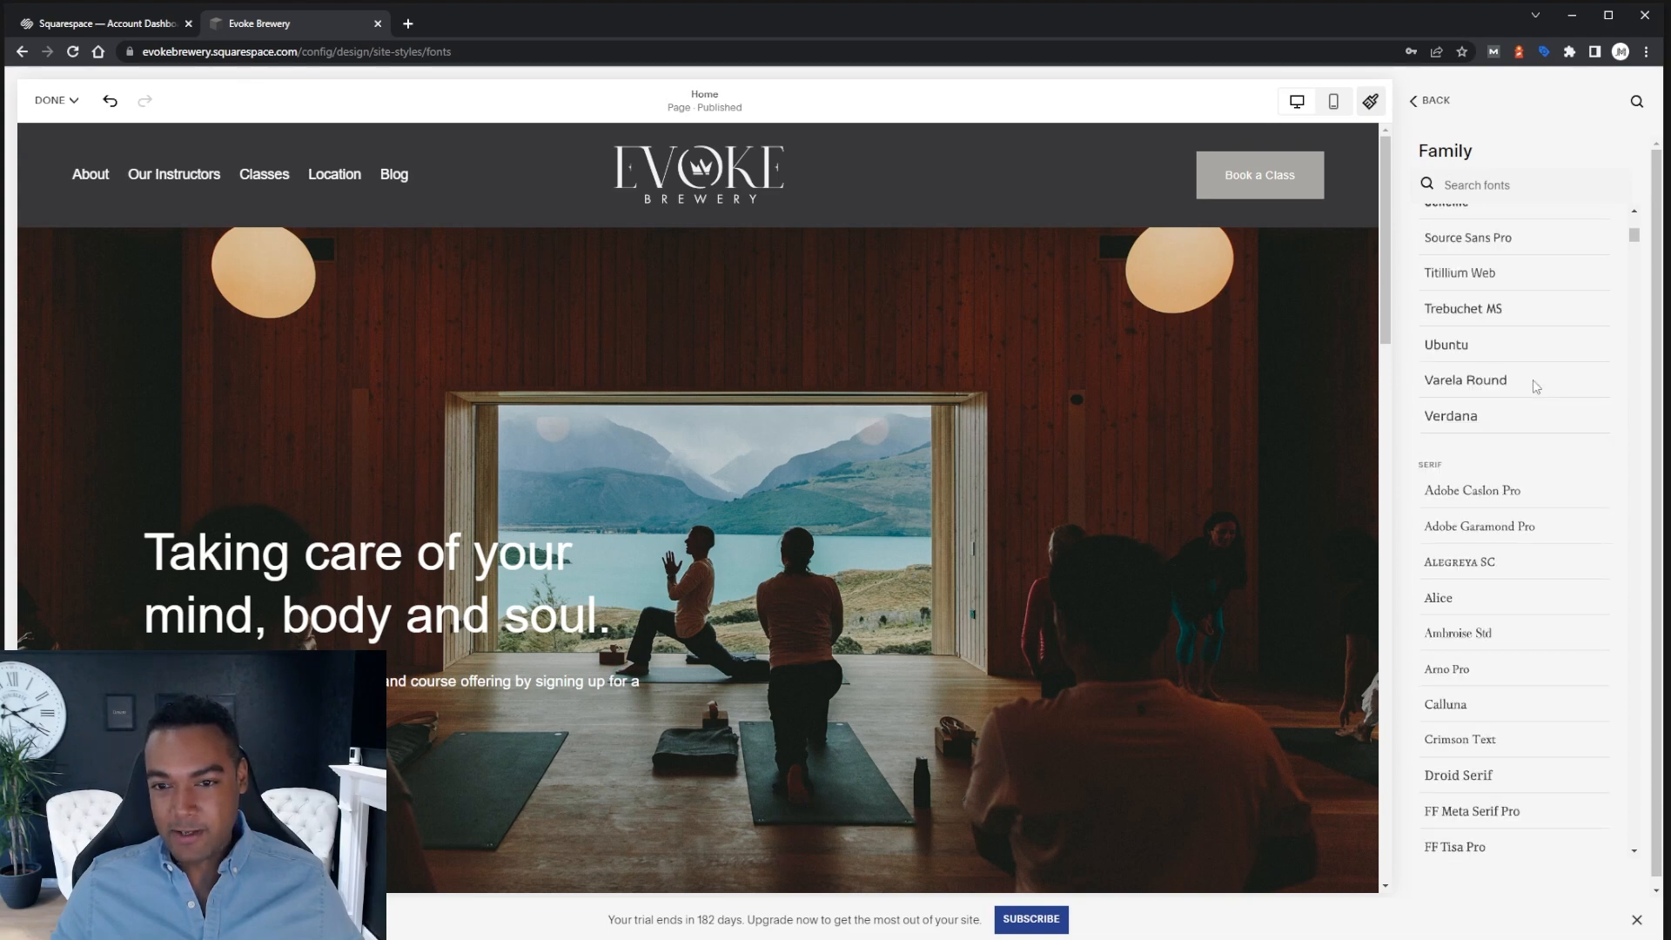
scroll(1537, 388, "up", 10)
scroll(1537, 388, "up", 10)
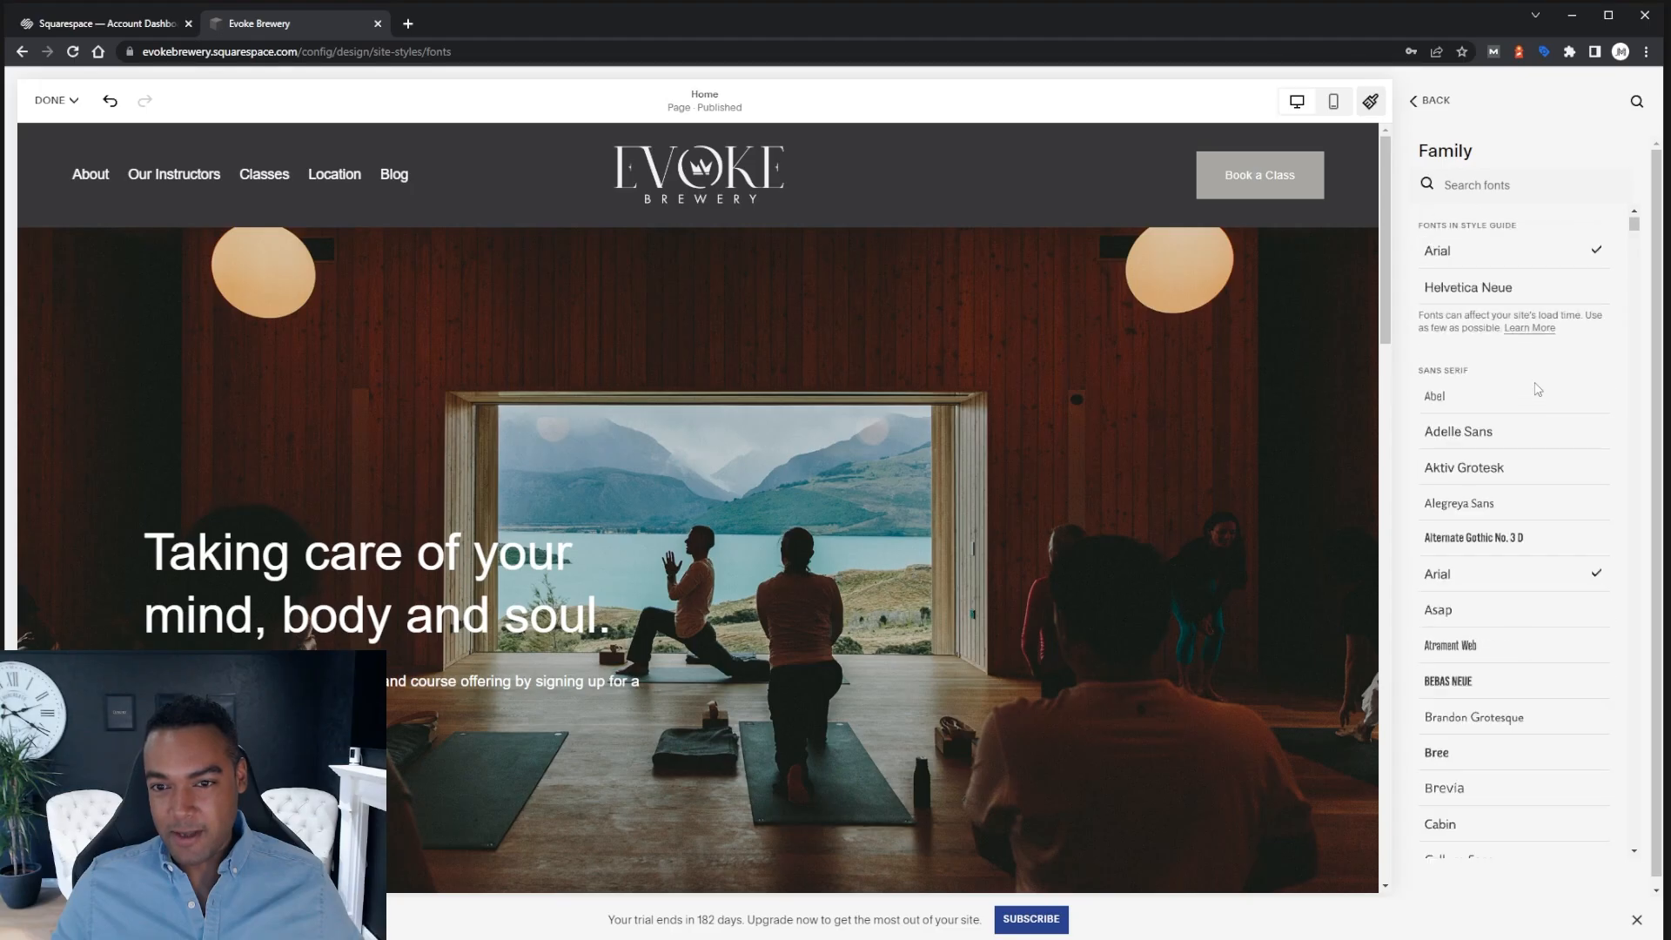
Search the font list for "lato" and set the paragraph font family to Lato
left_click(1472, 185)
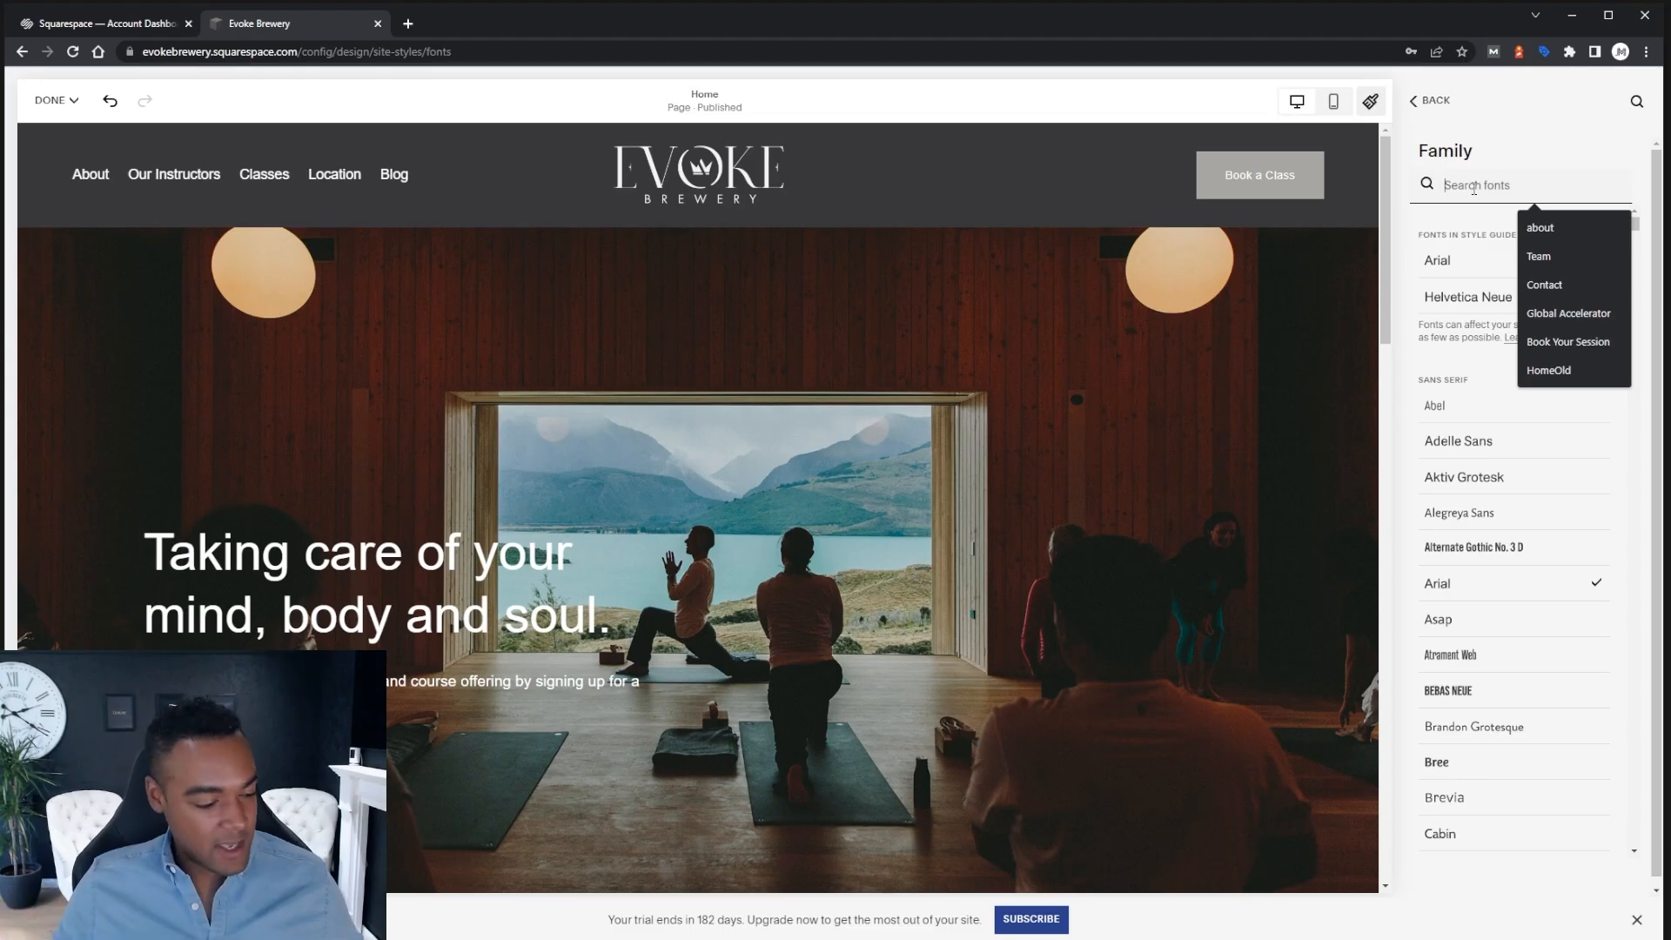
type("lato")
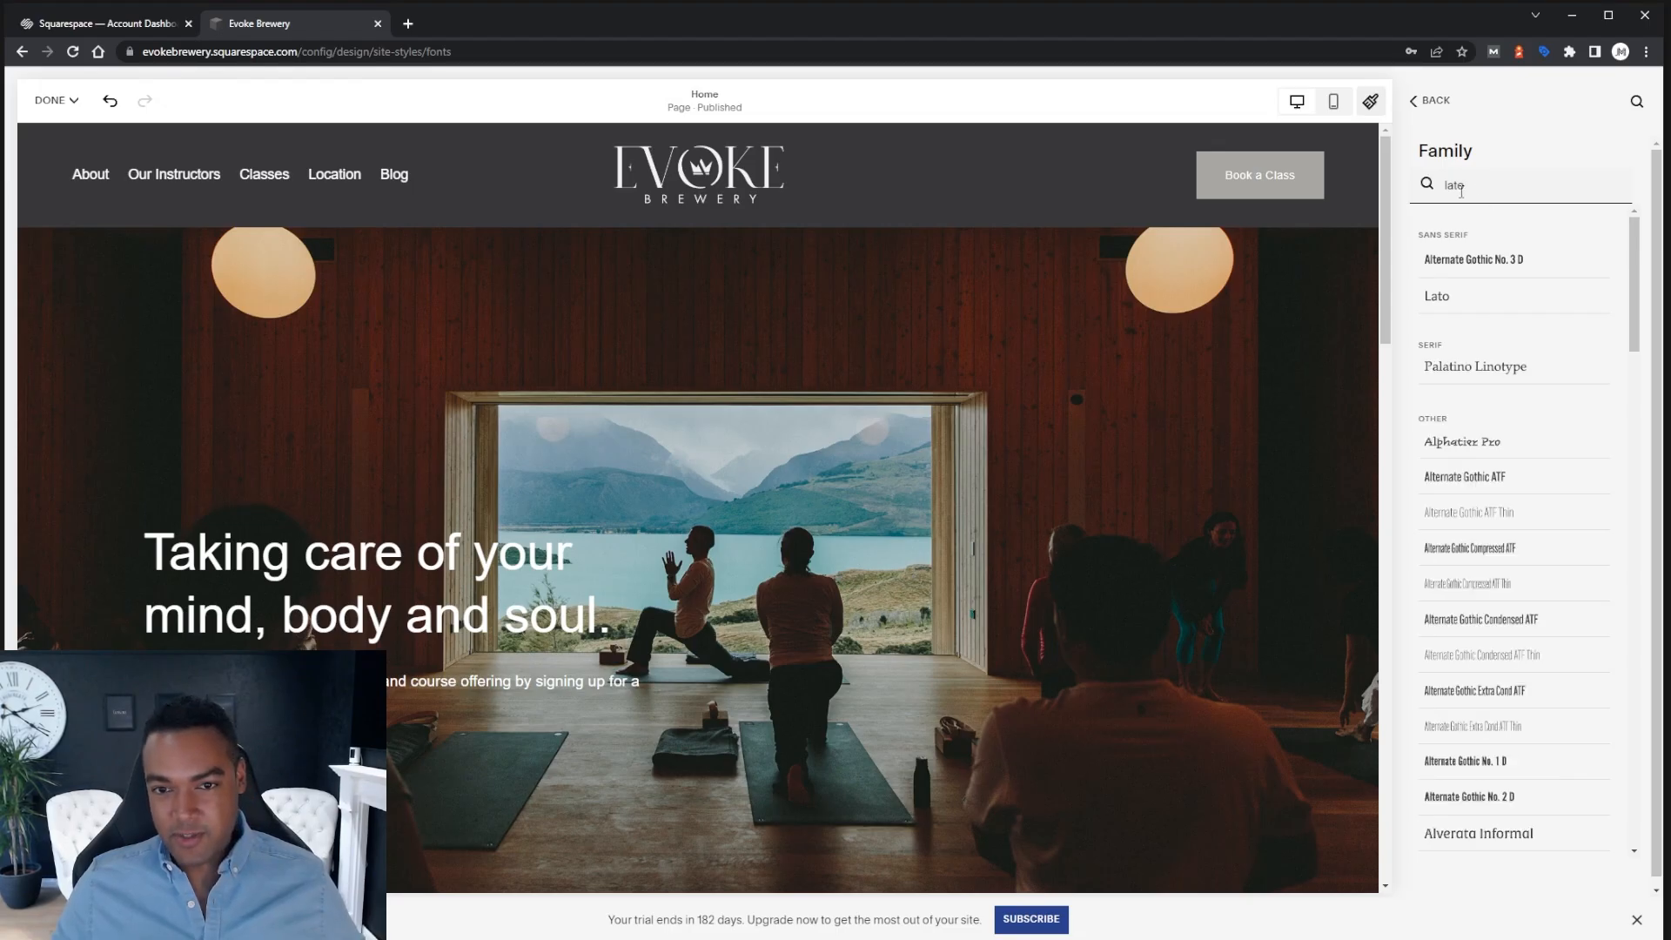
left_click(1455, 300)
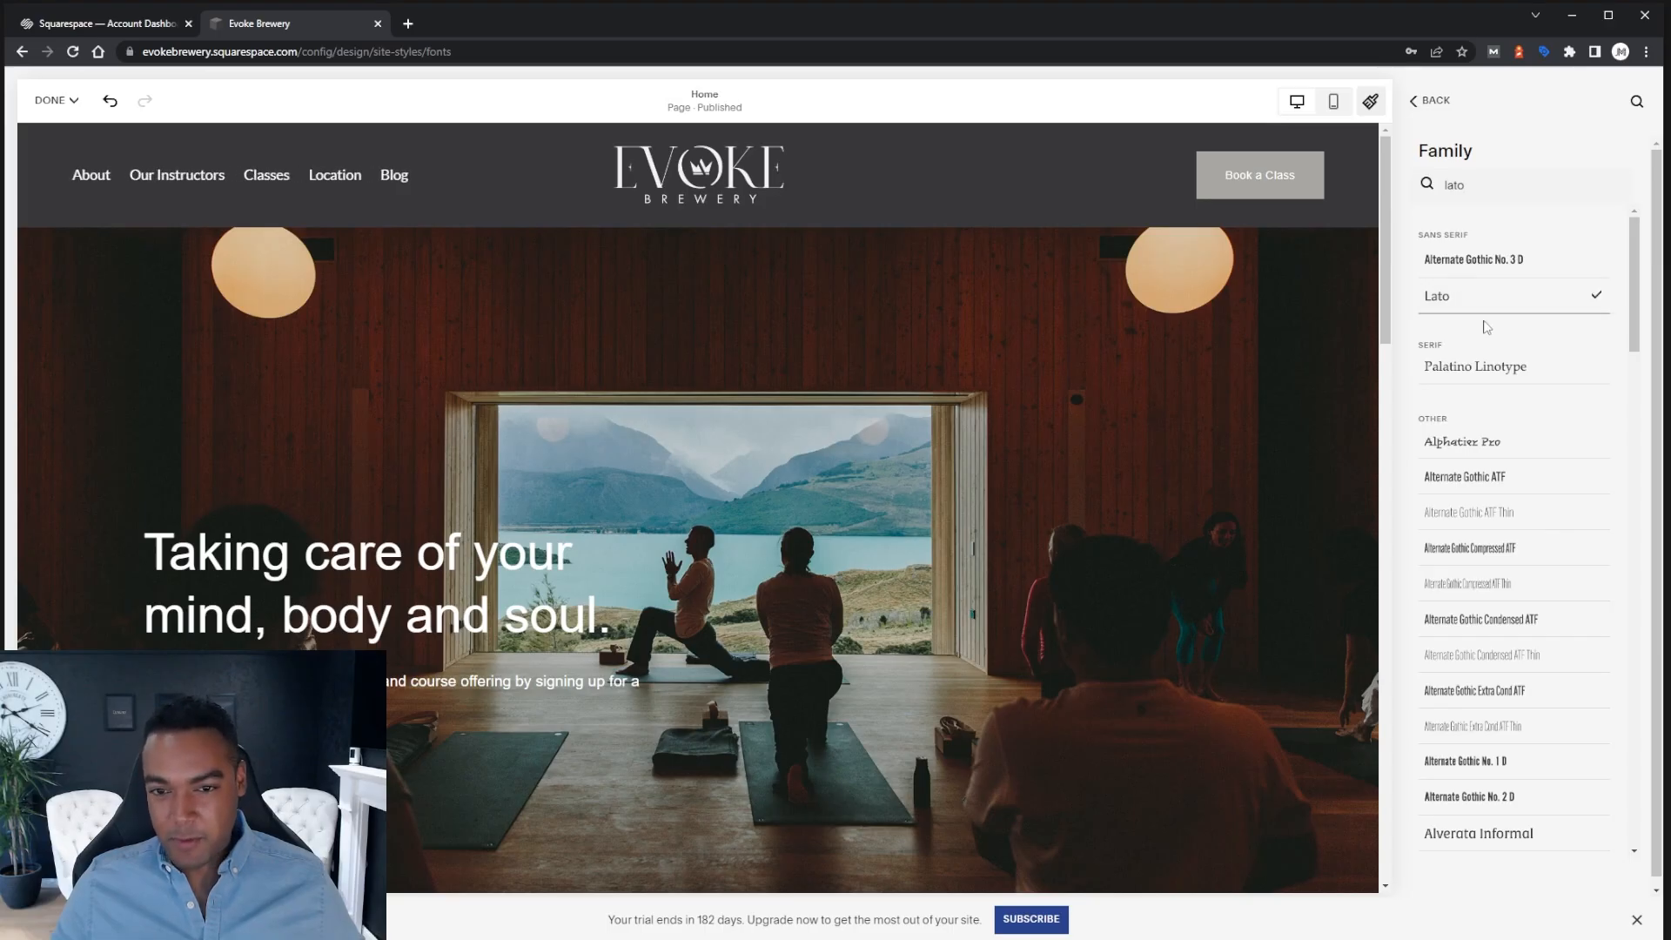
left_click(1434, 102)
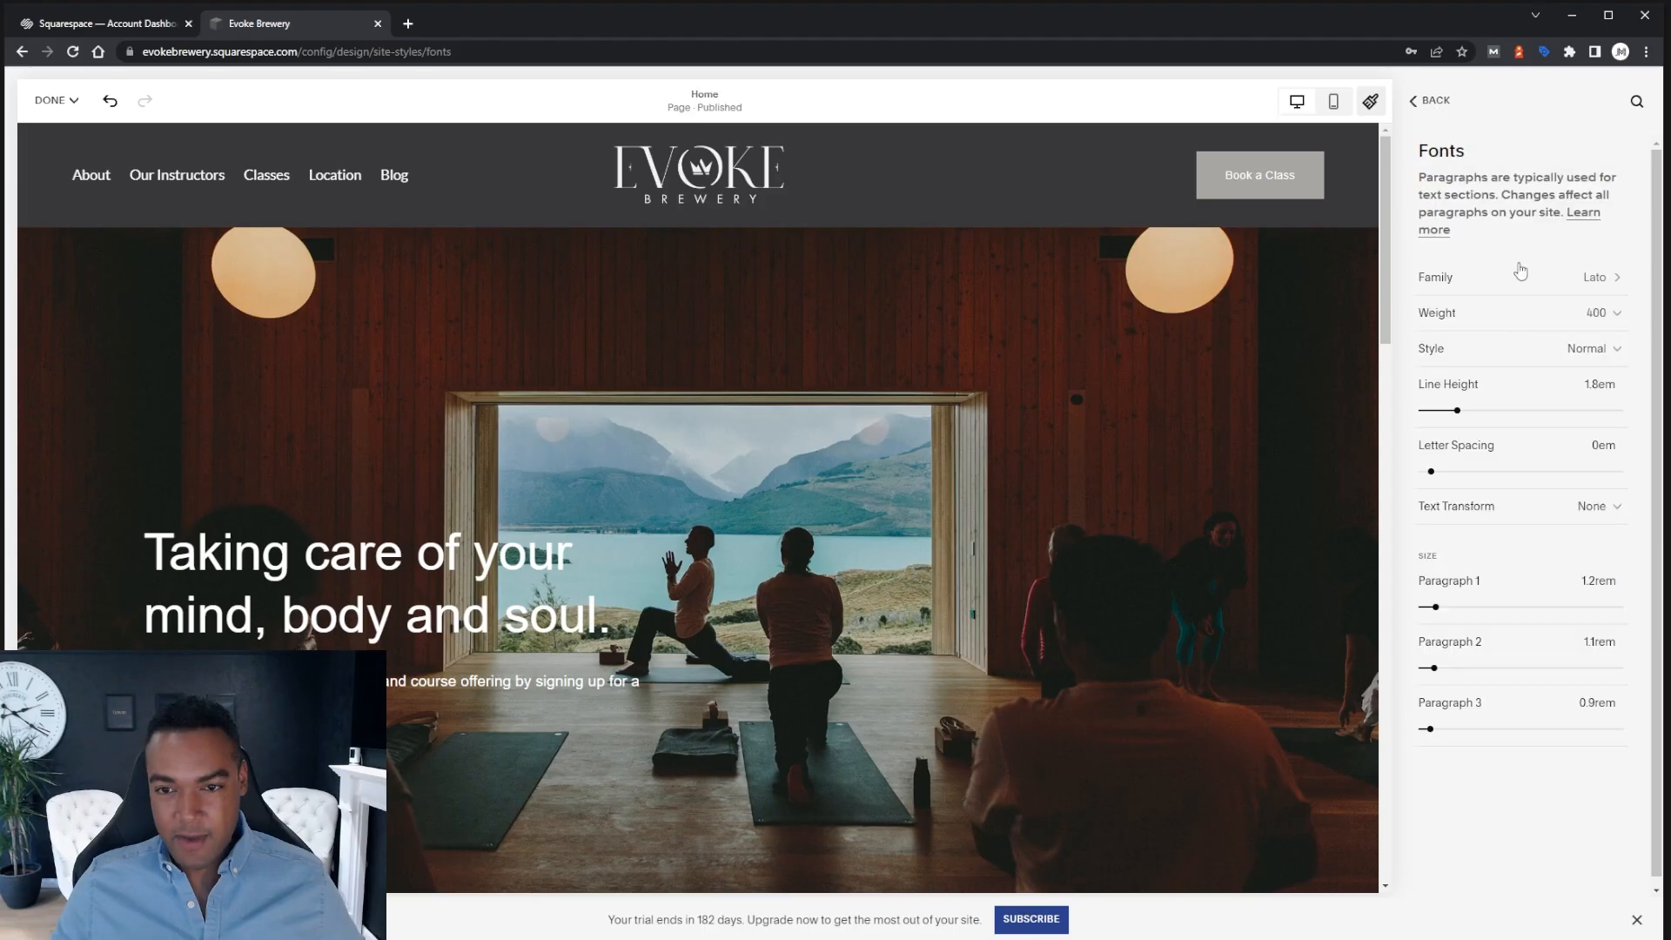
Set the paragraph font weight to 300, then save the site style changes and leave edit mode
left_click(1480, 318)
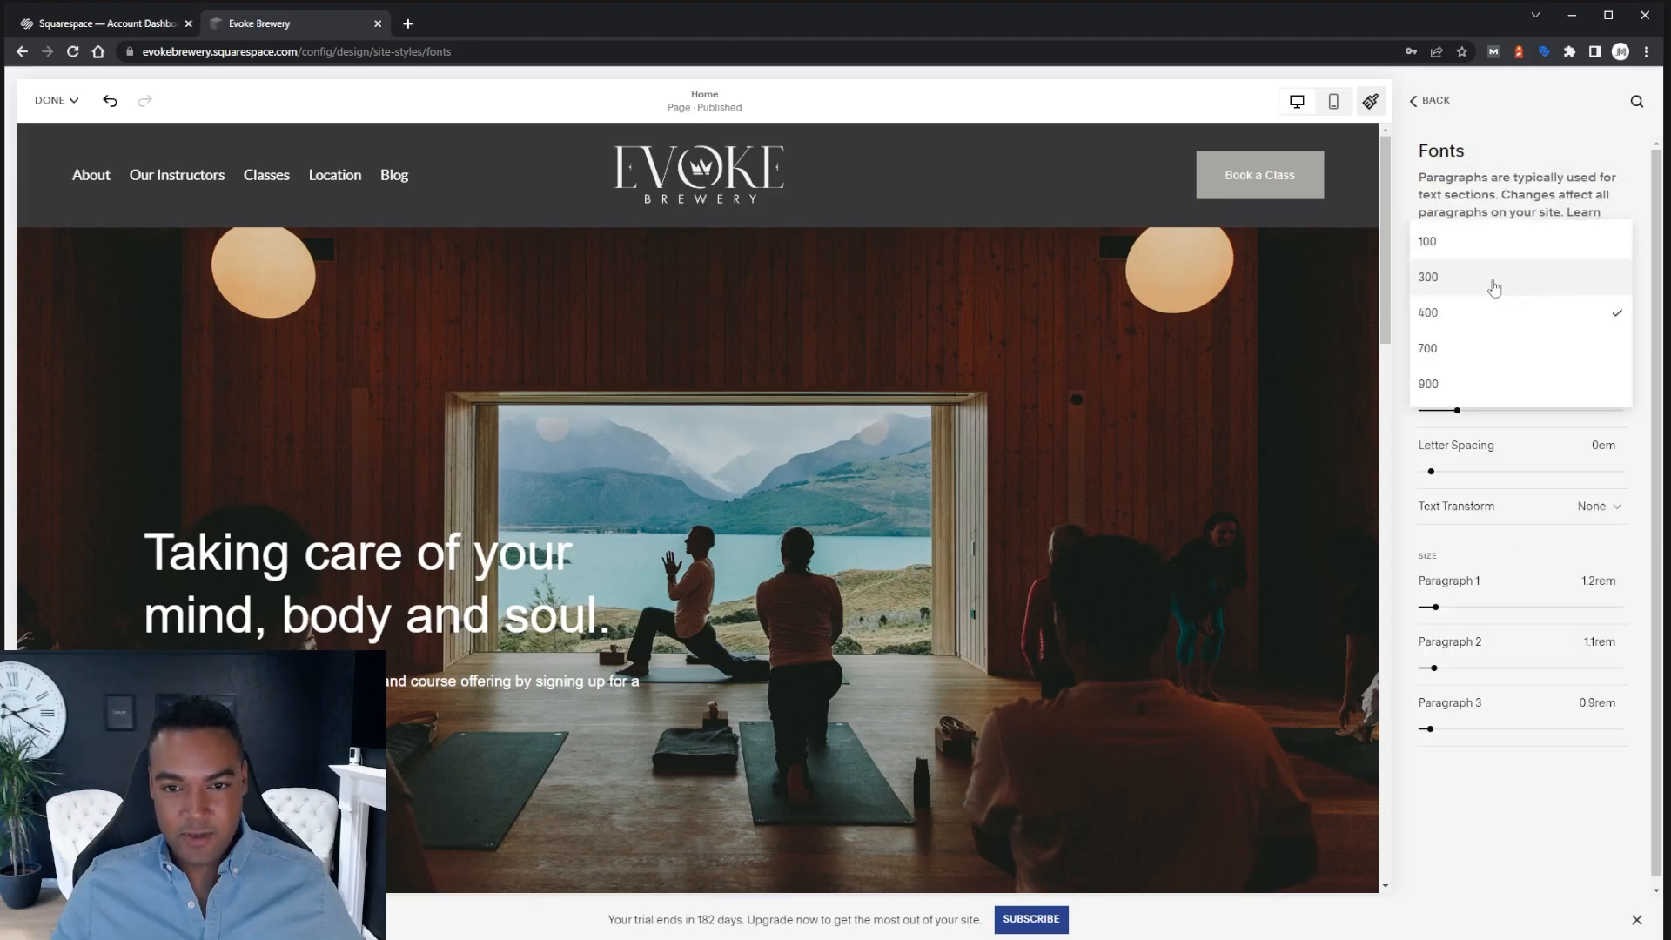
left_click(1443, 279)
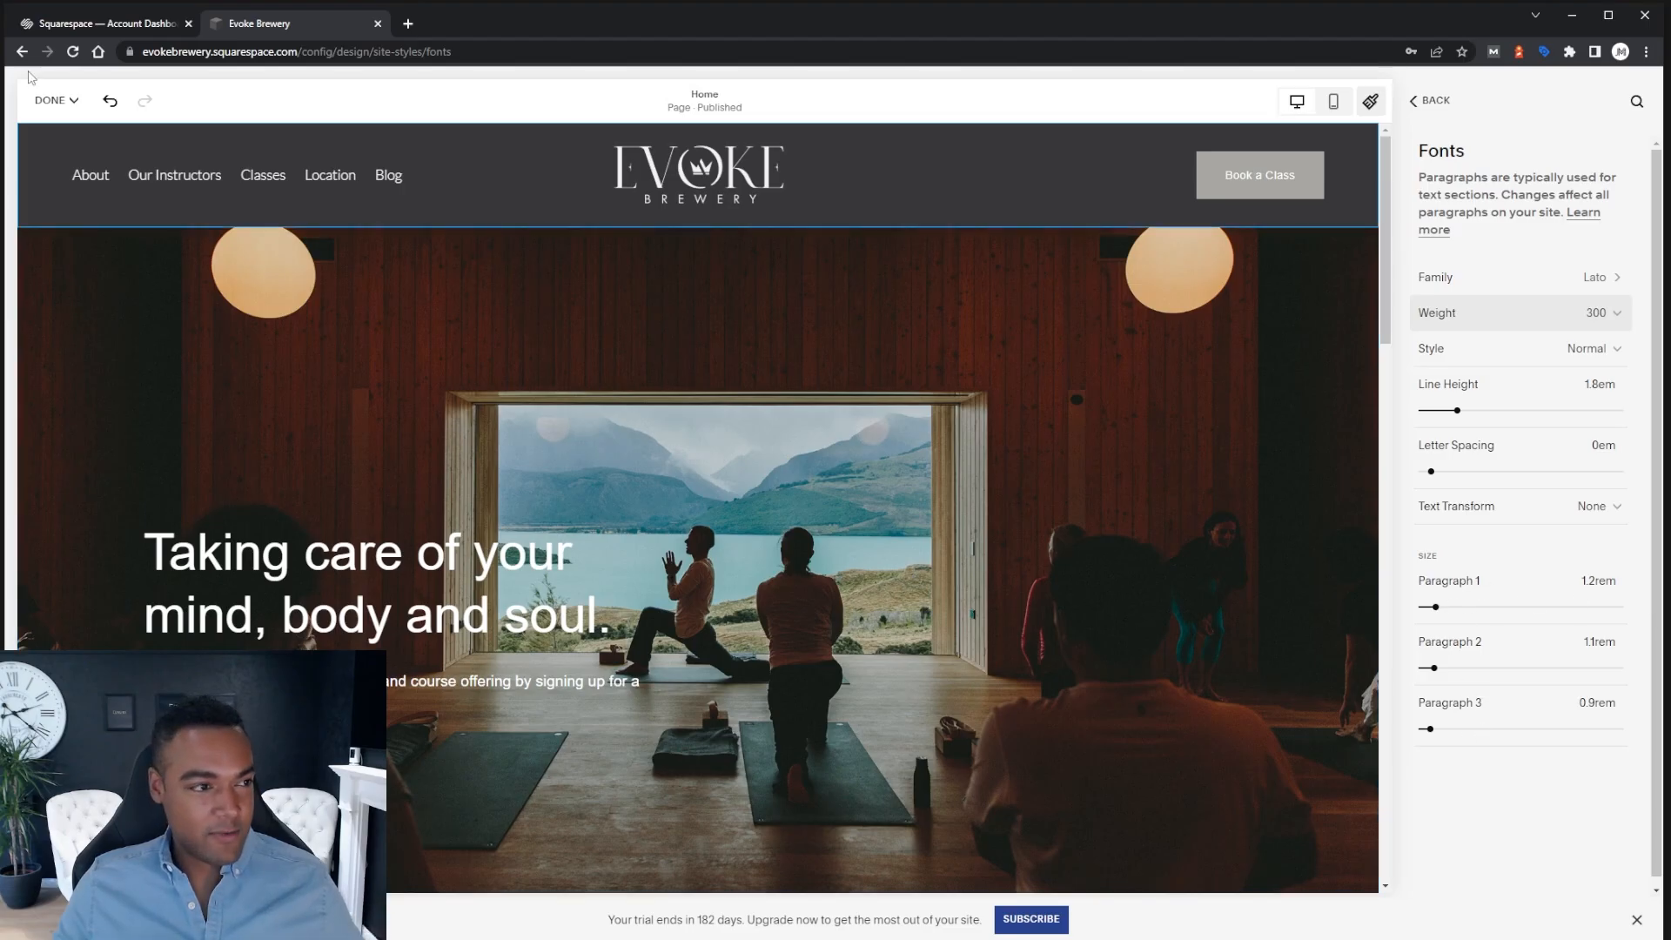
left_click(52, 100)
left_click(58, 144)
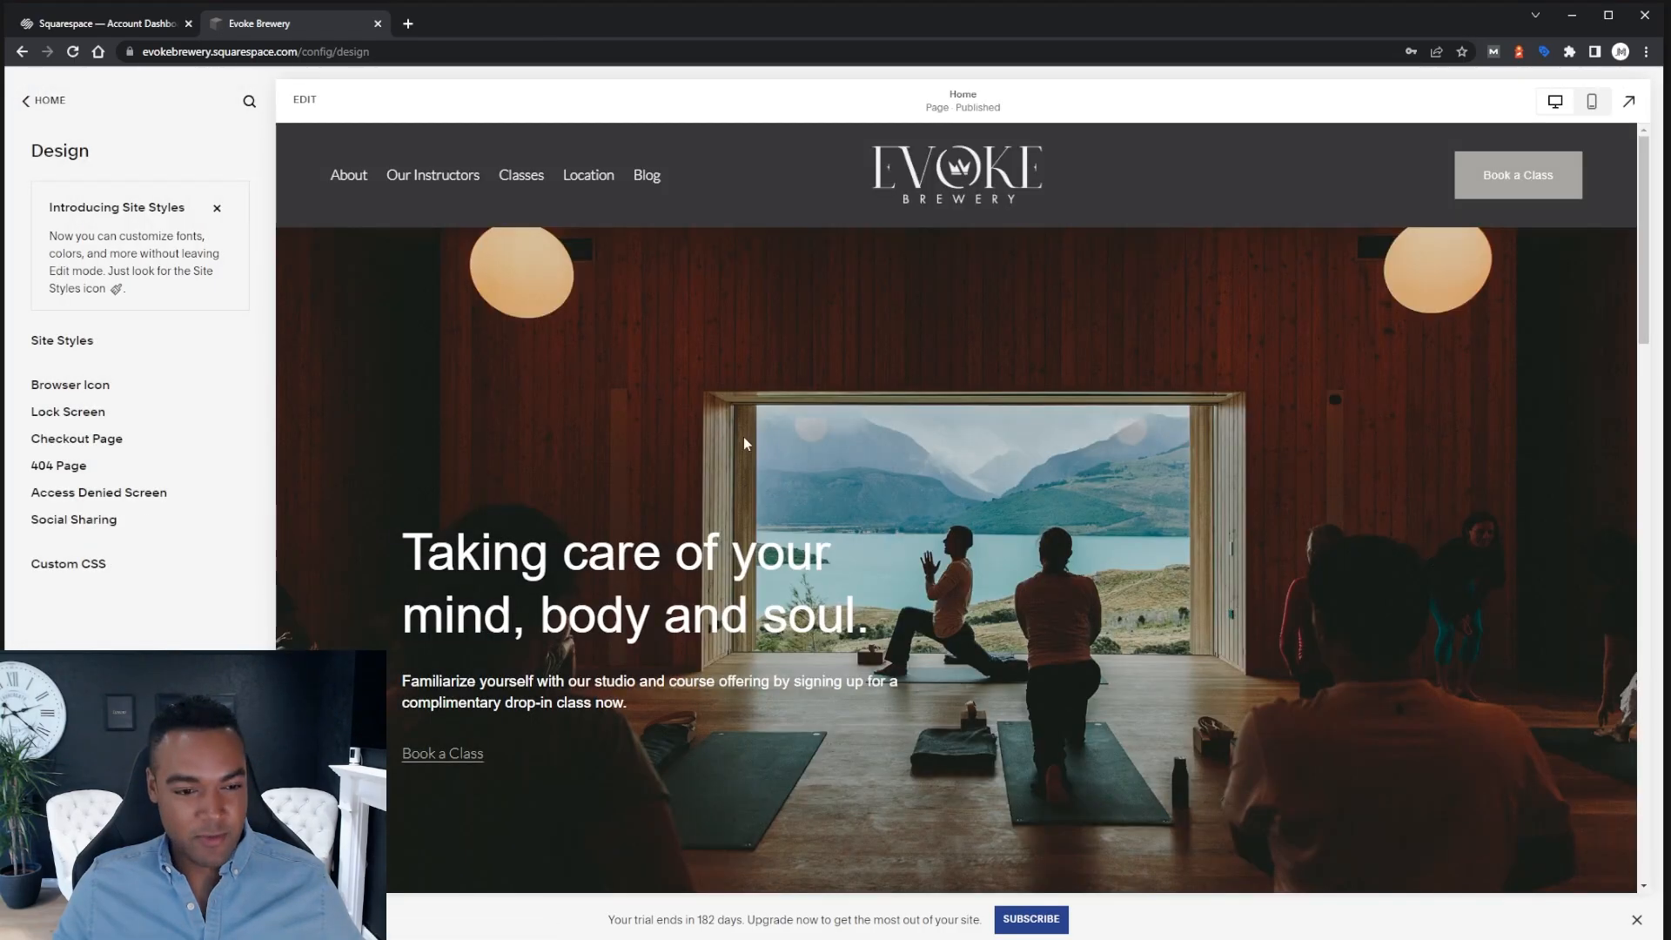
Open the home page's hero text block for editing and select the description below the heading
scroll(744, 437, "down", 3)
scroll(744, 436, "up", 2)
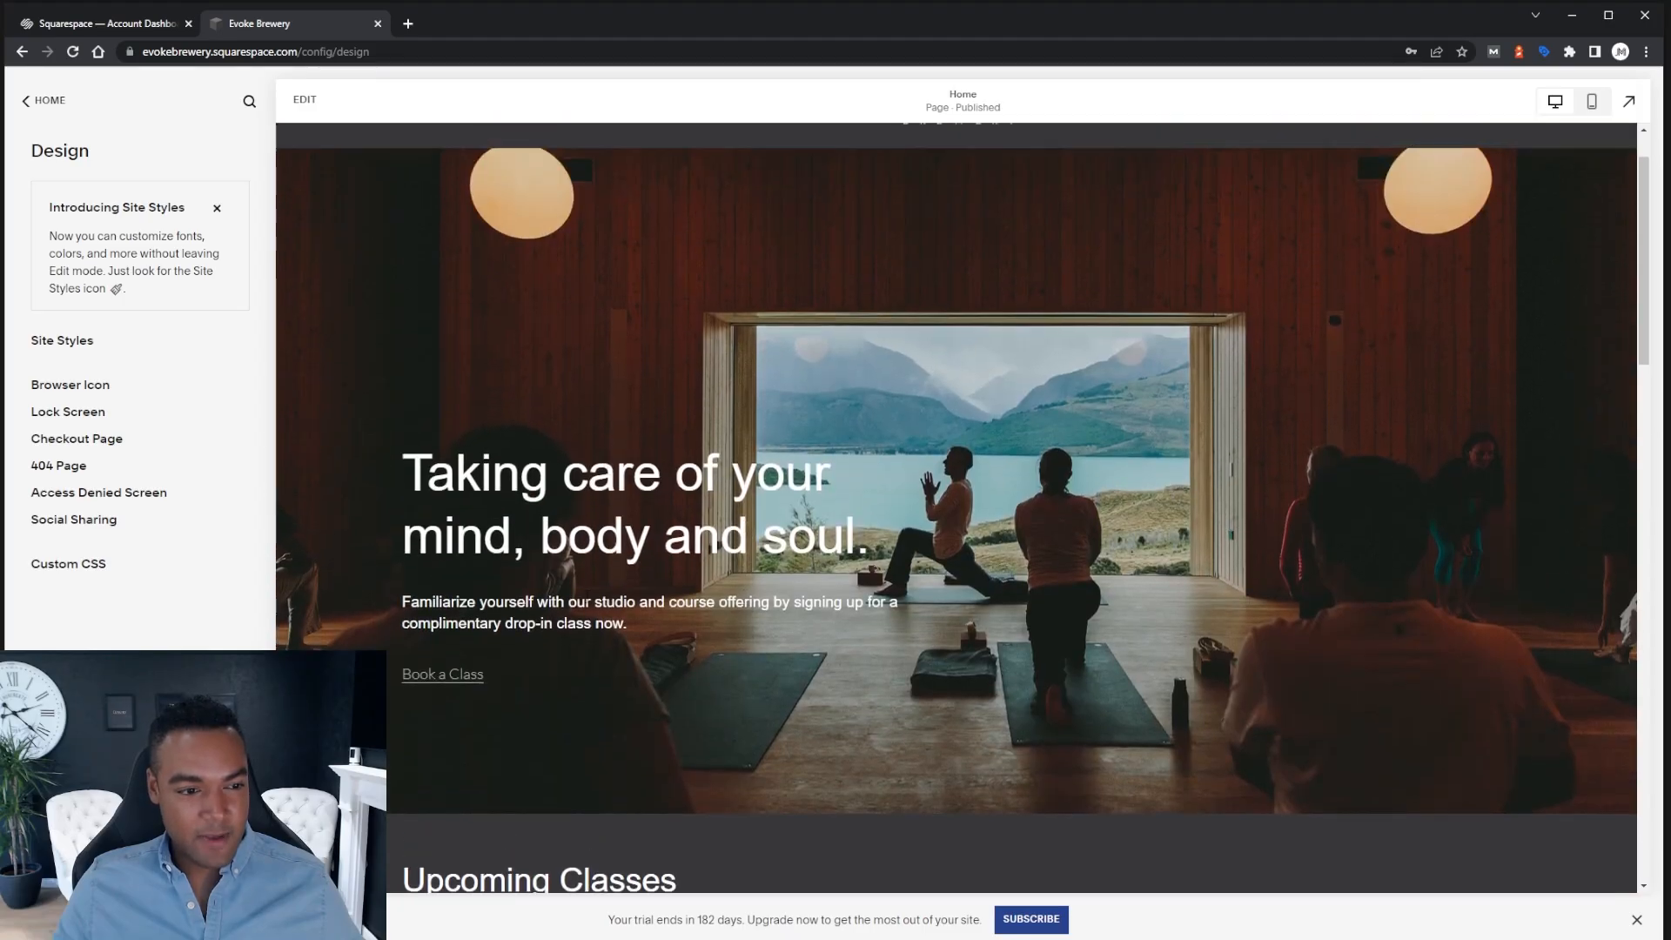
double_click(585, 600)
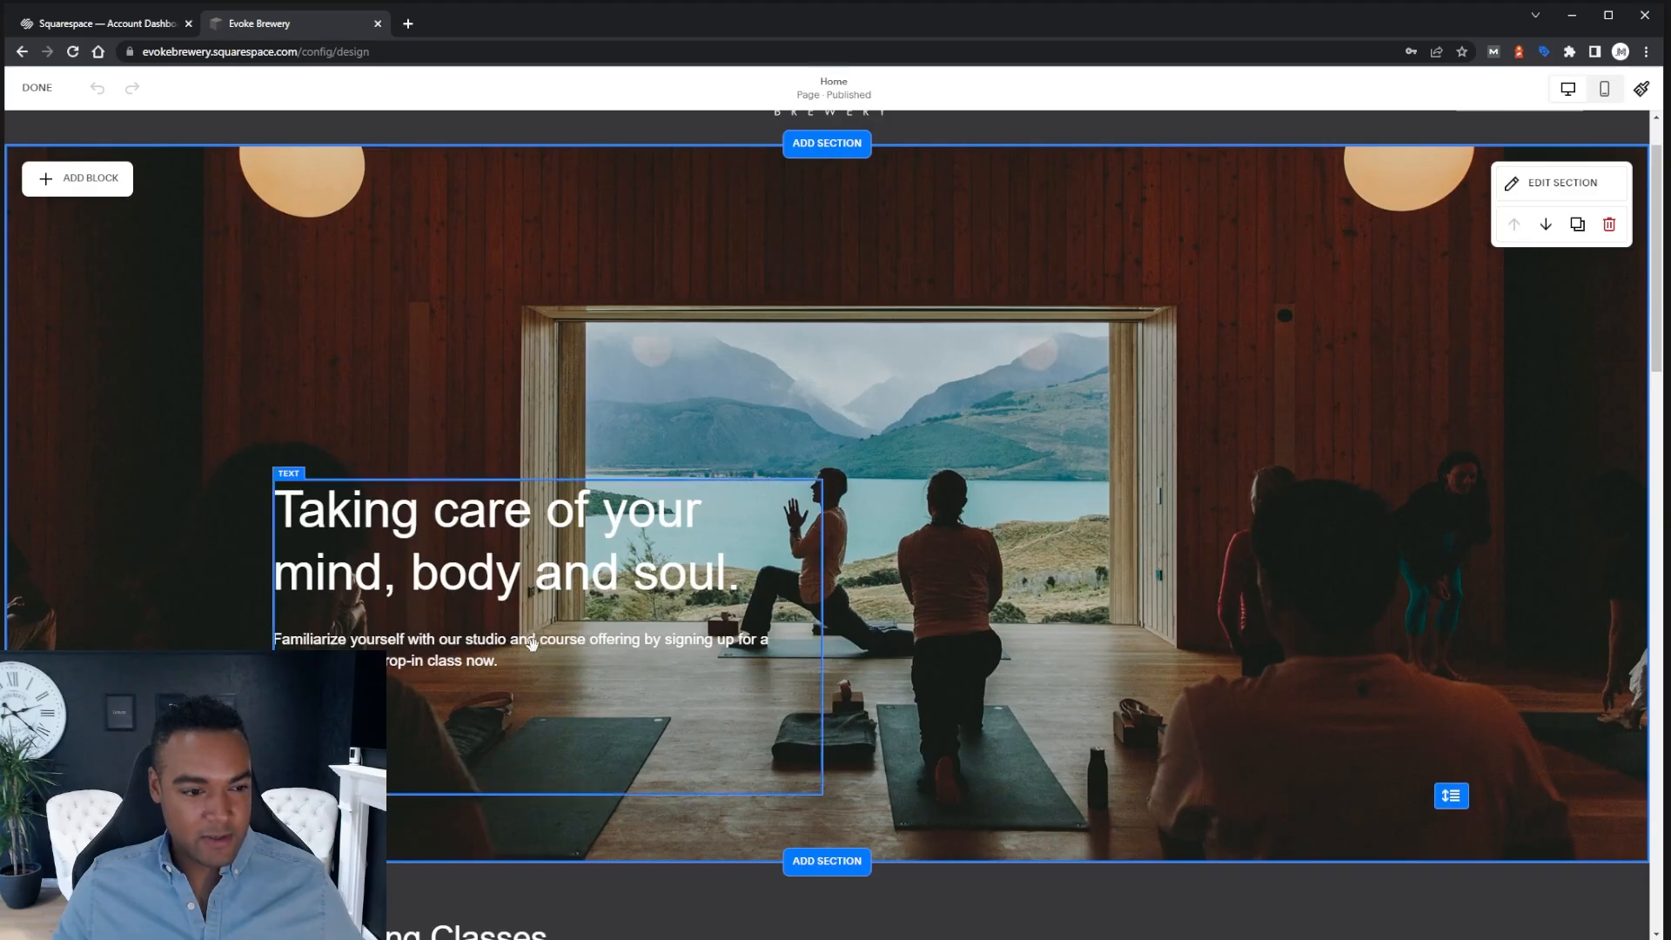
left_click(531, 643)
left_click(507, 662)
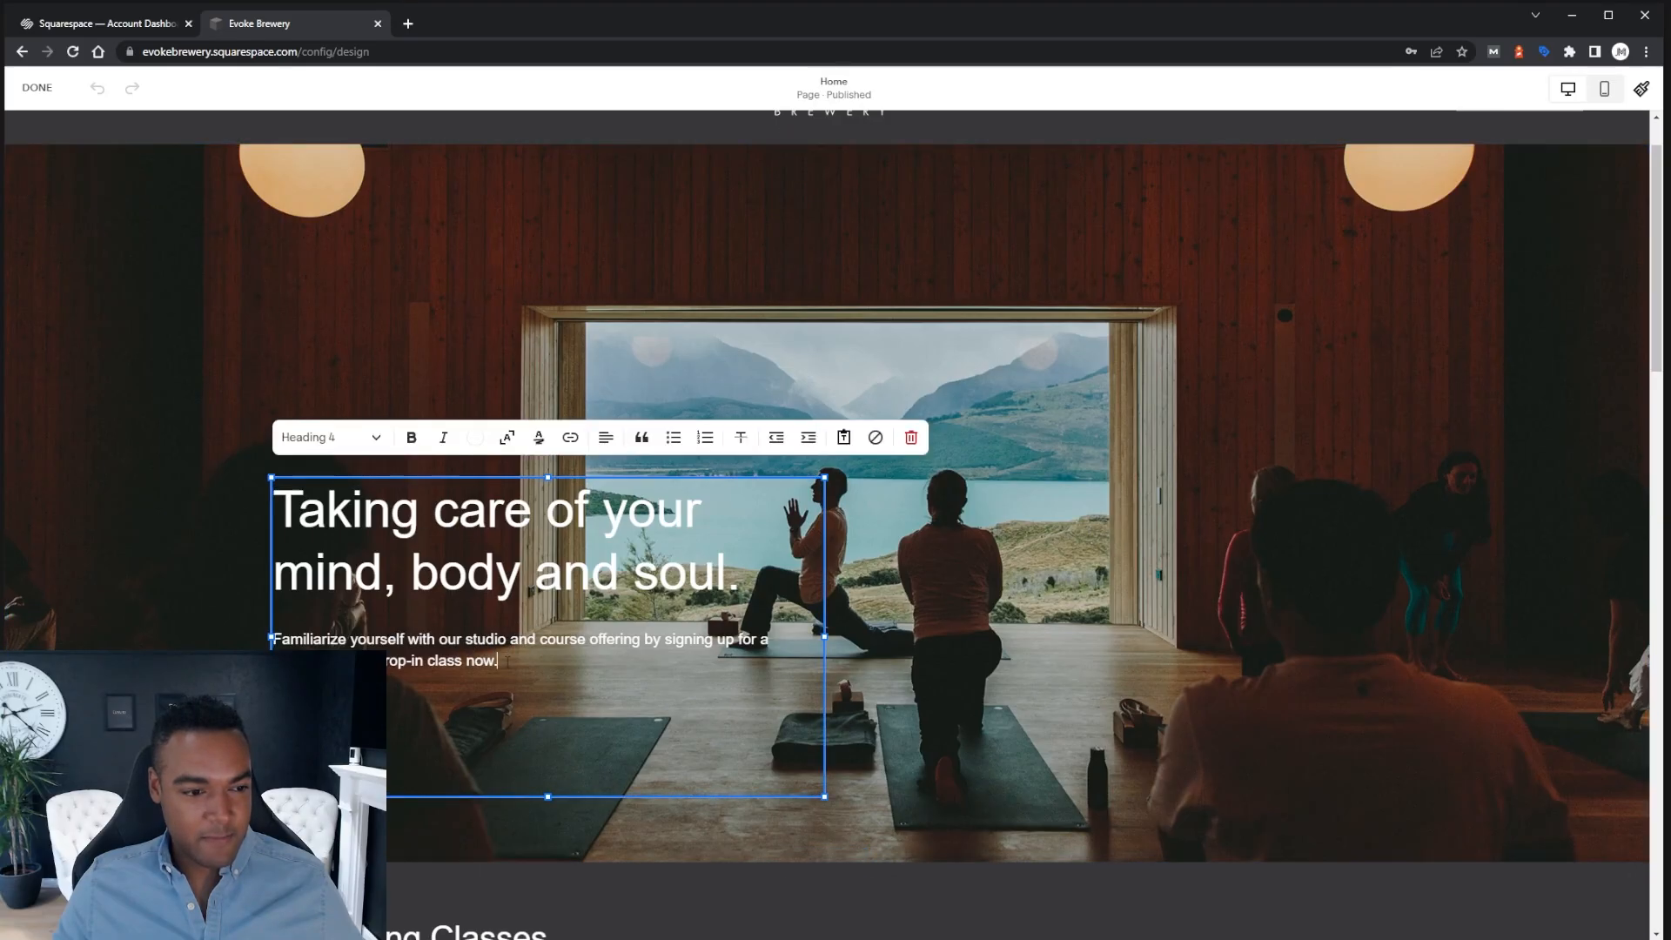
left_click_drag(512, 663, 270, 641)
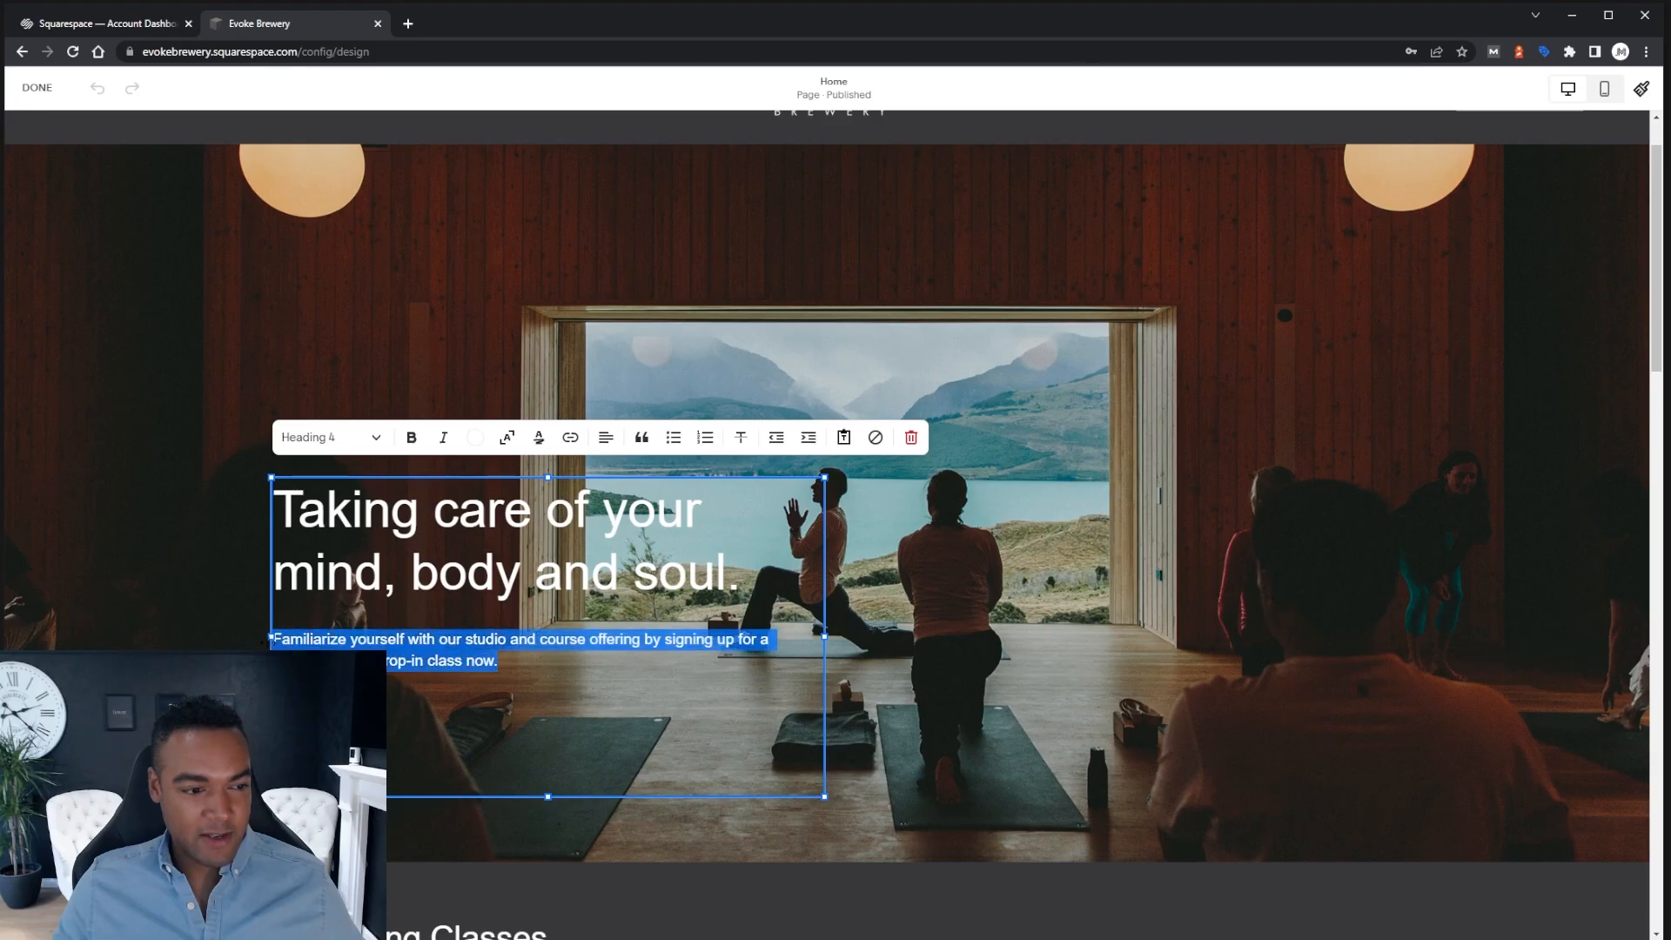
Try the Heading 1, Heading 4 and Paragraph 1 text styles on the selected hero description
left_click(365, 443)
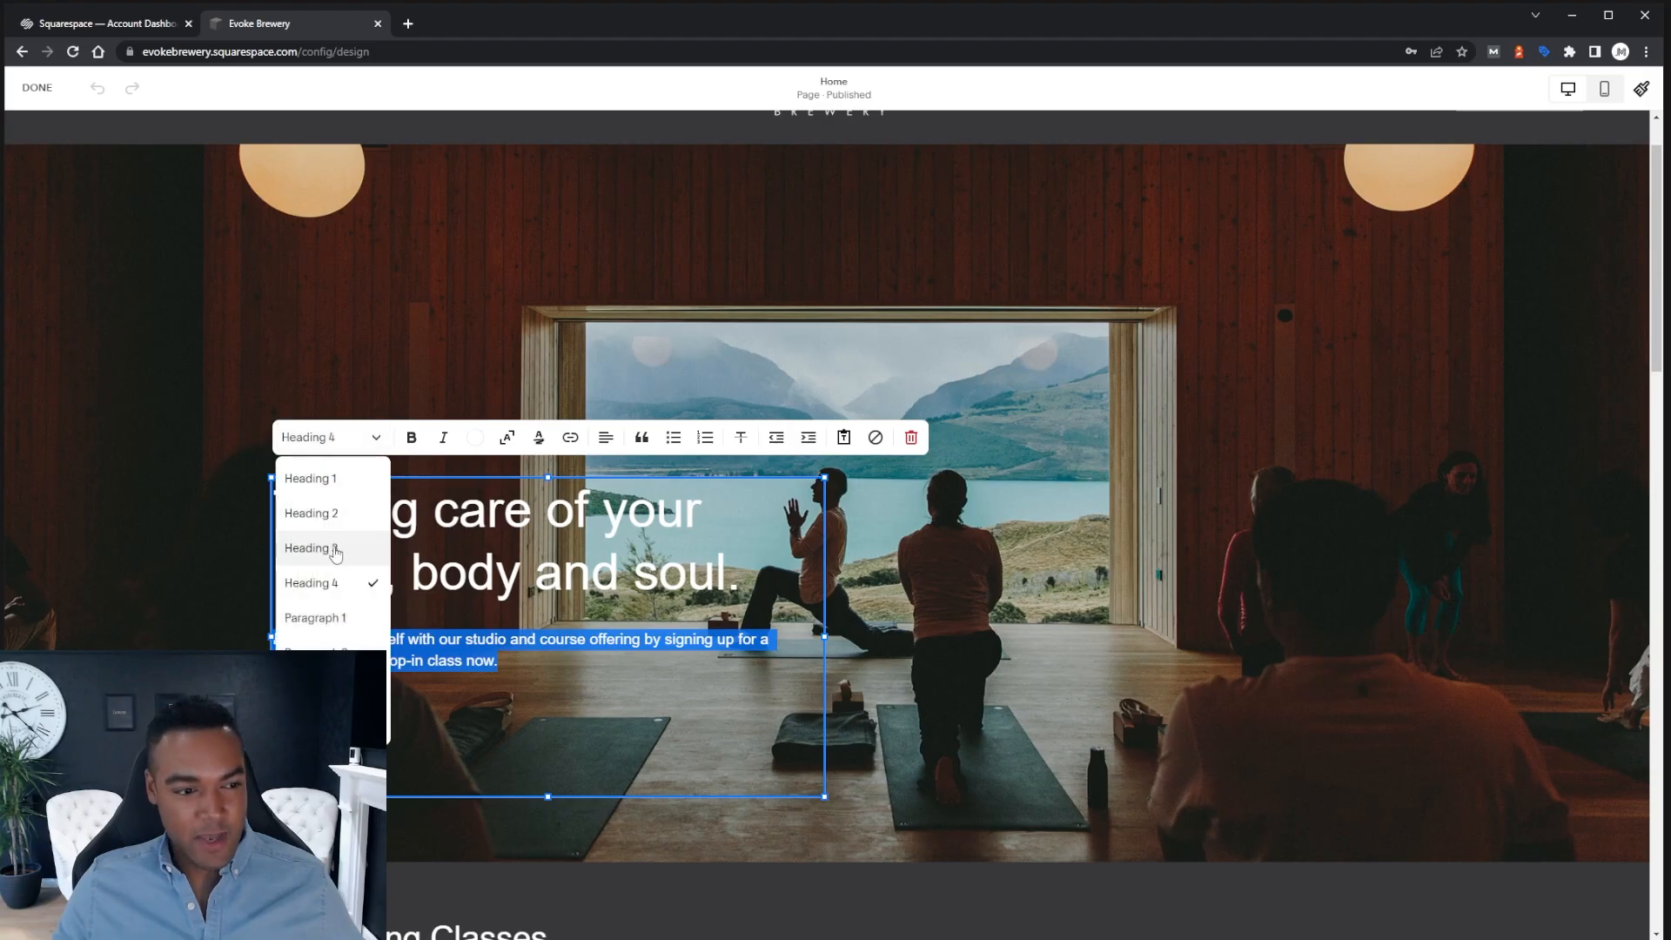
left_click(328, 477)
left_click(348, 436)
left_click(353, 592)
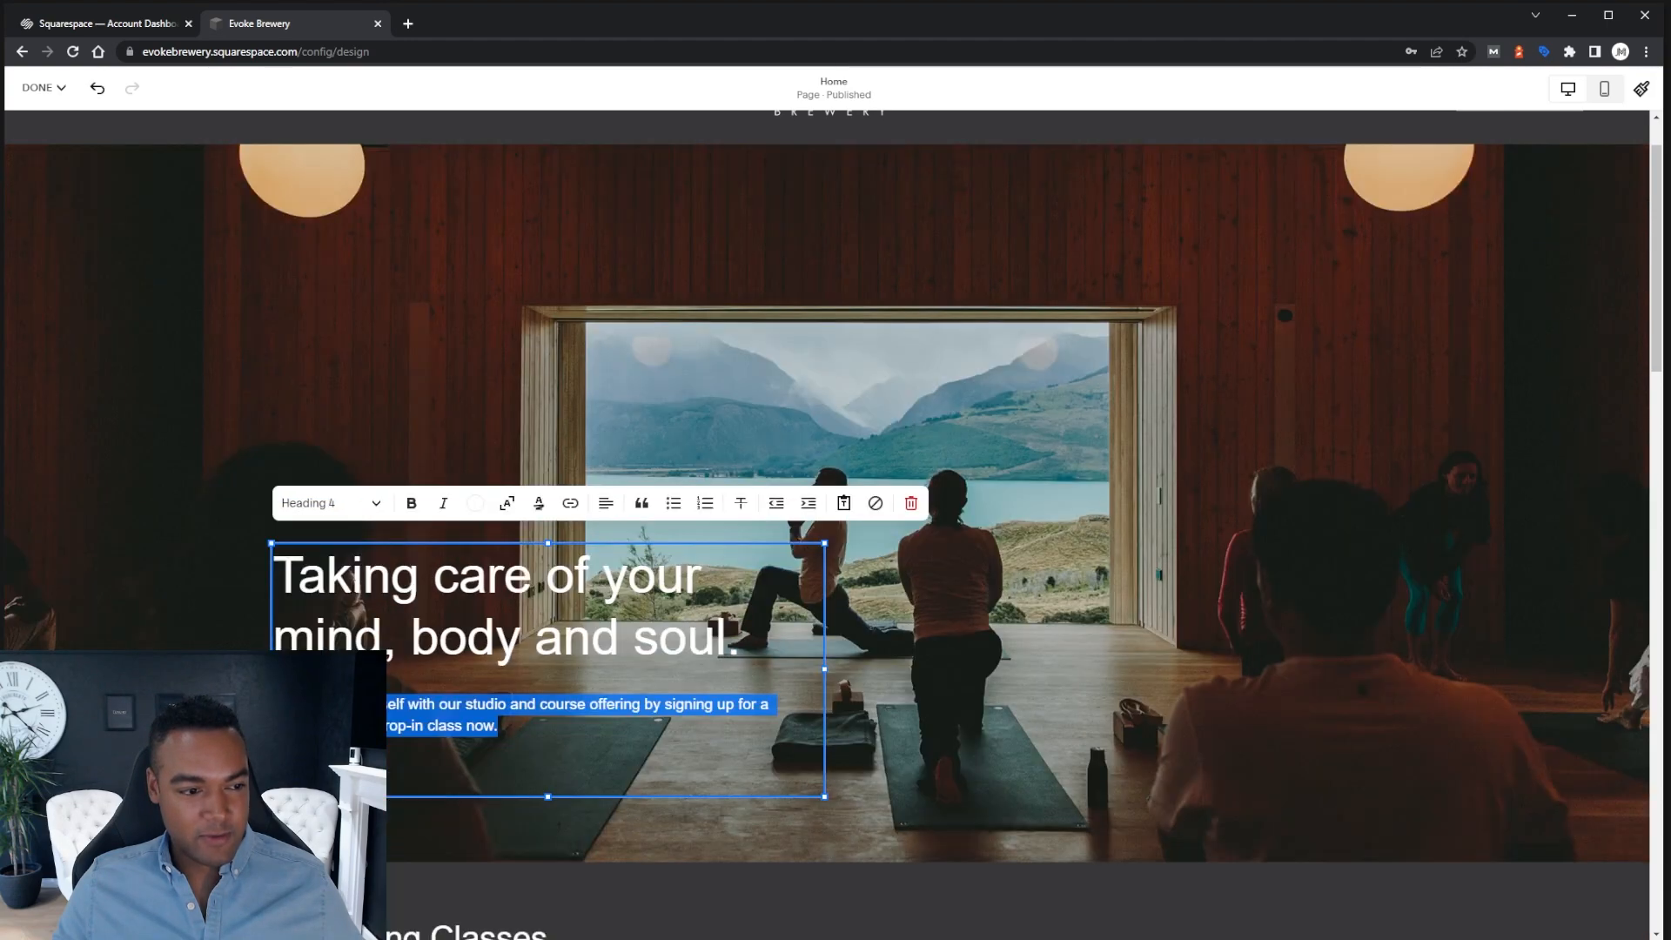
left_click(346, 503)
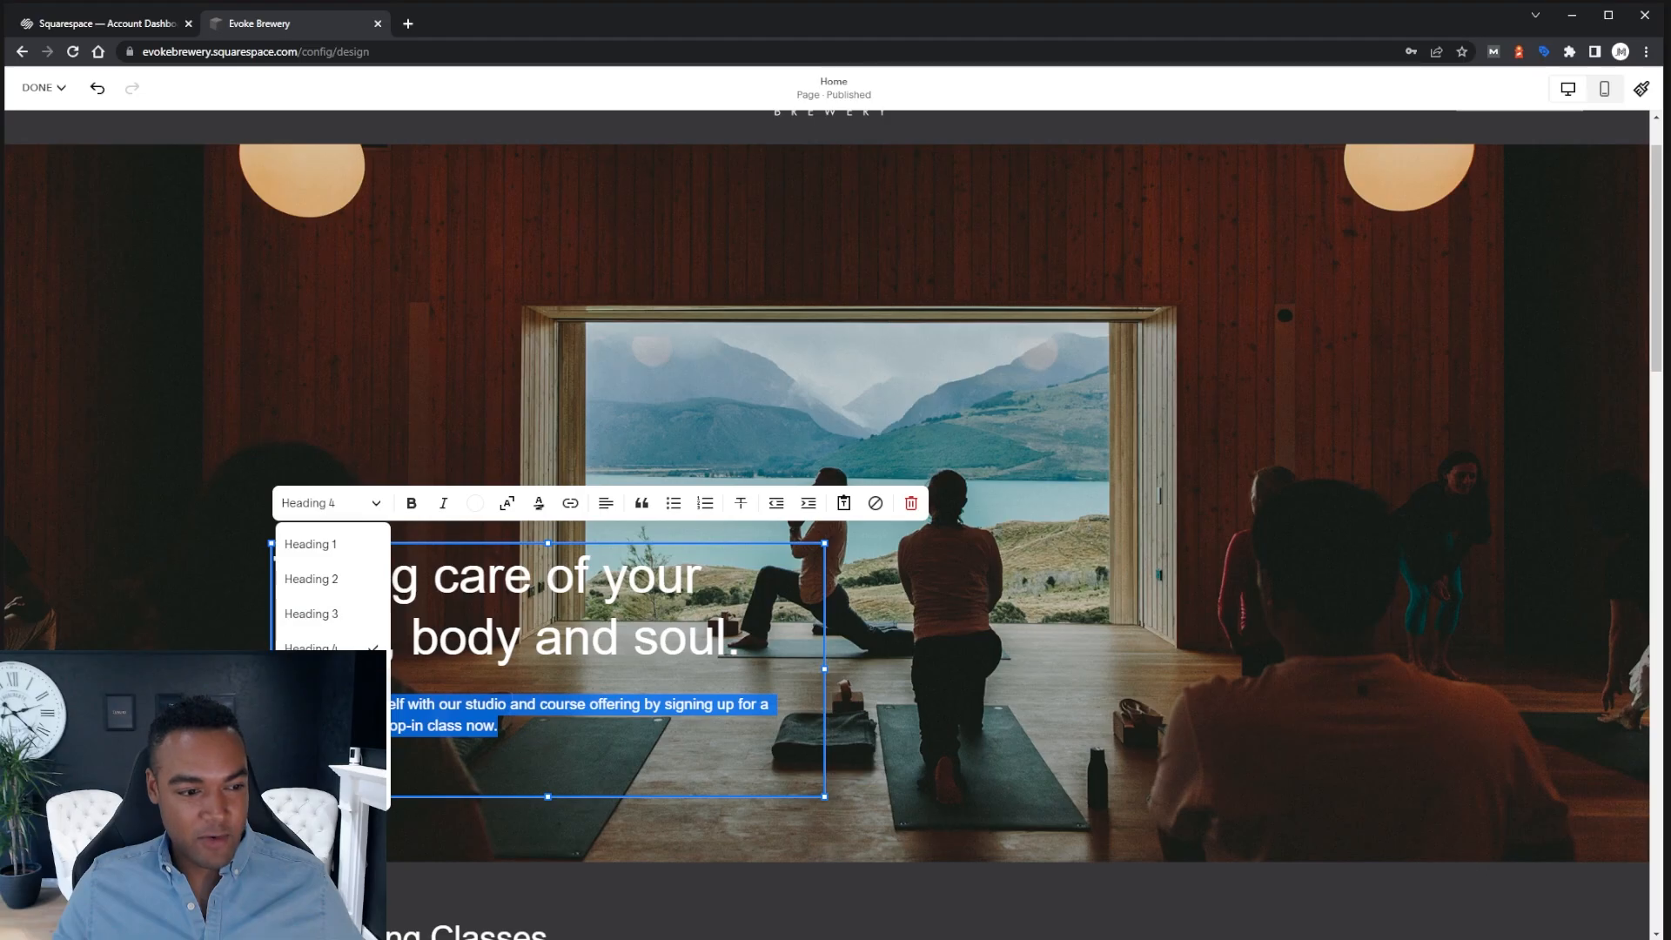
left_click(322, 684)
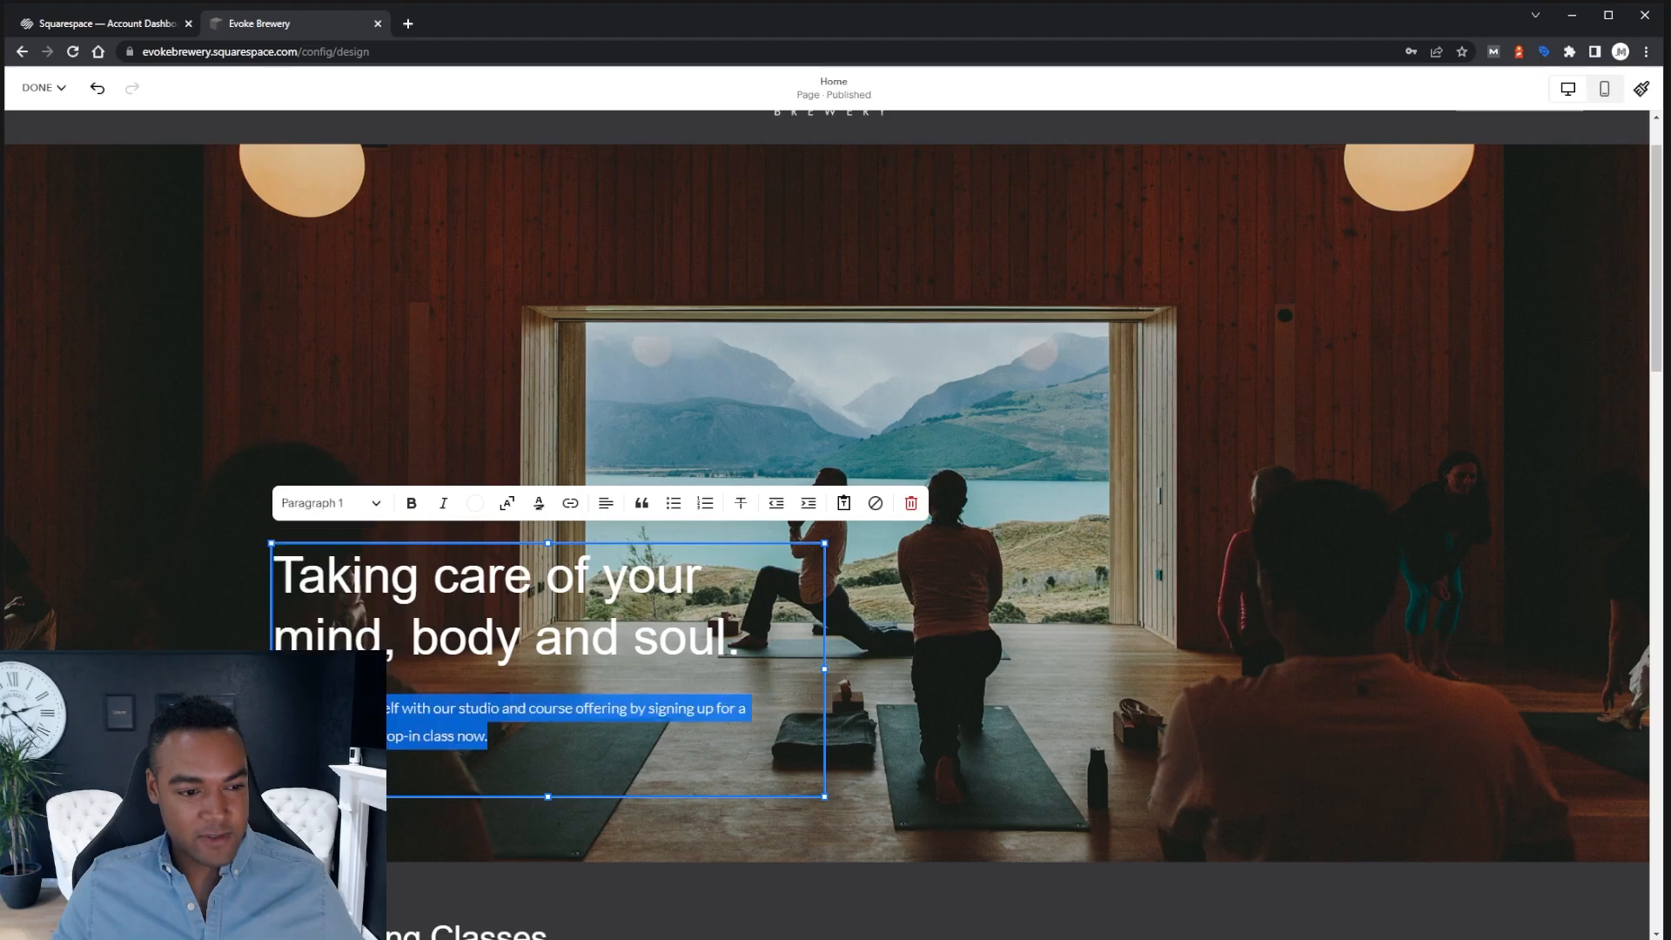
Set the hero description's text style to Paragraph 3, then save the page and leave edit mode
left_click(347, 504)
left_click(322, 761)
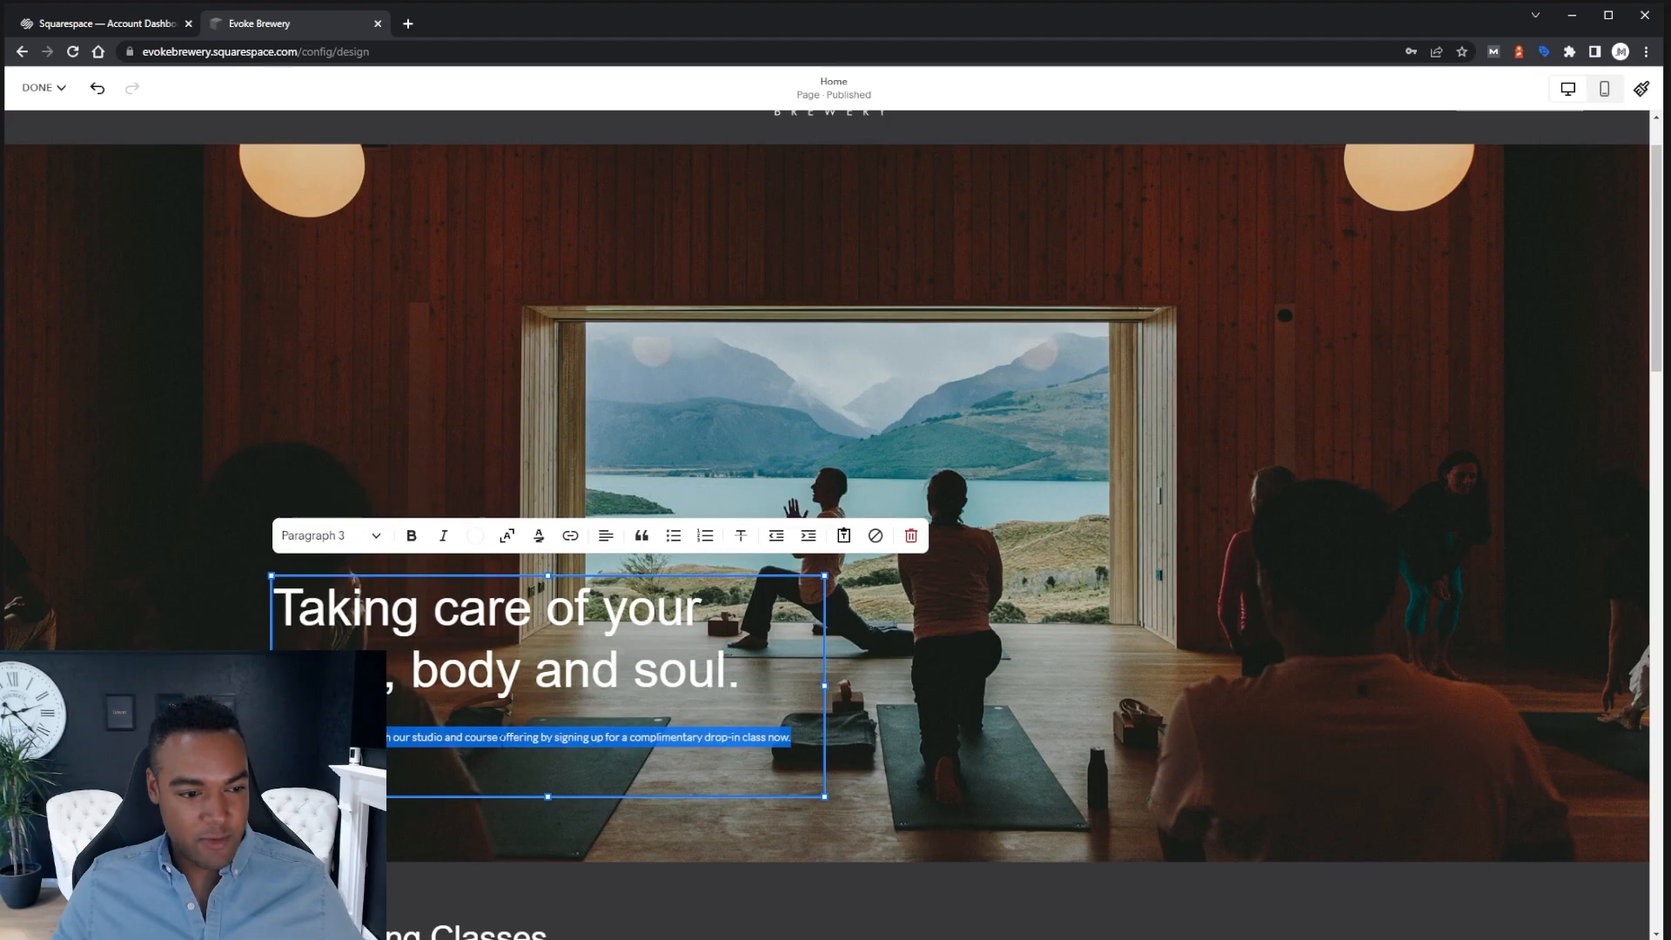
left_click(535, 737)
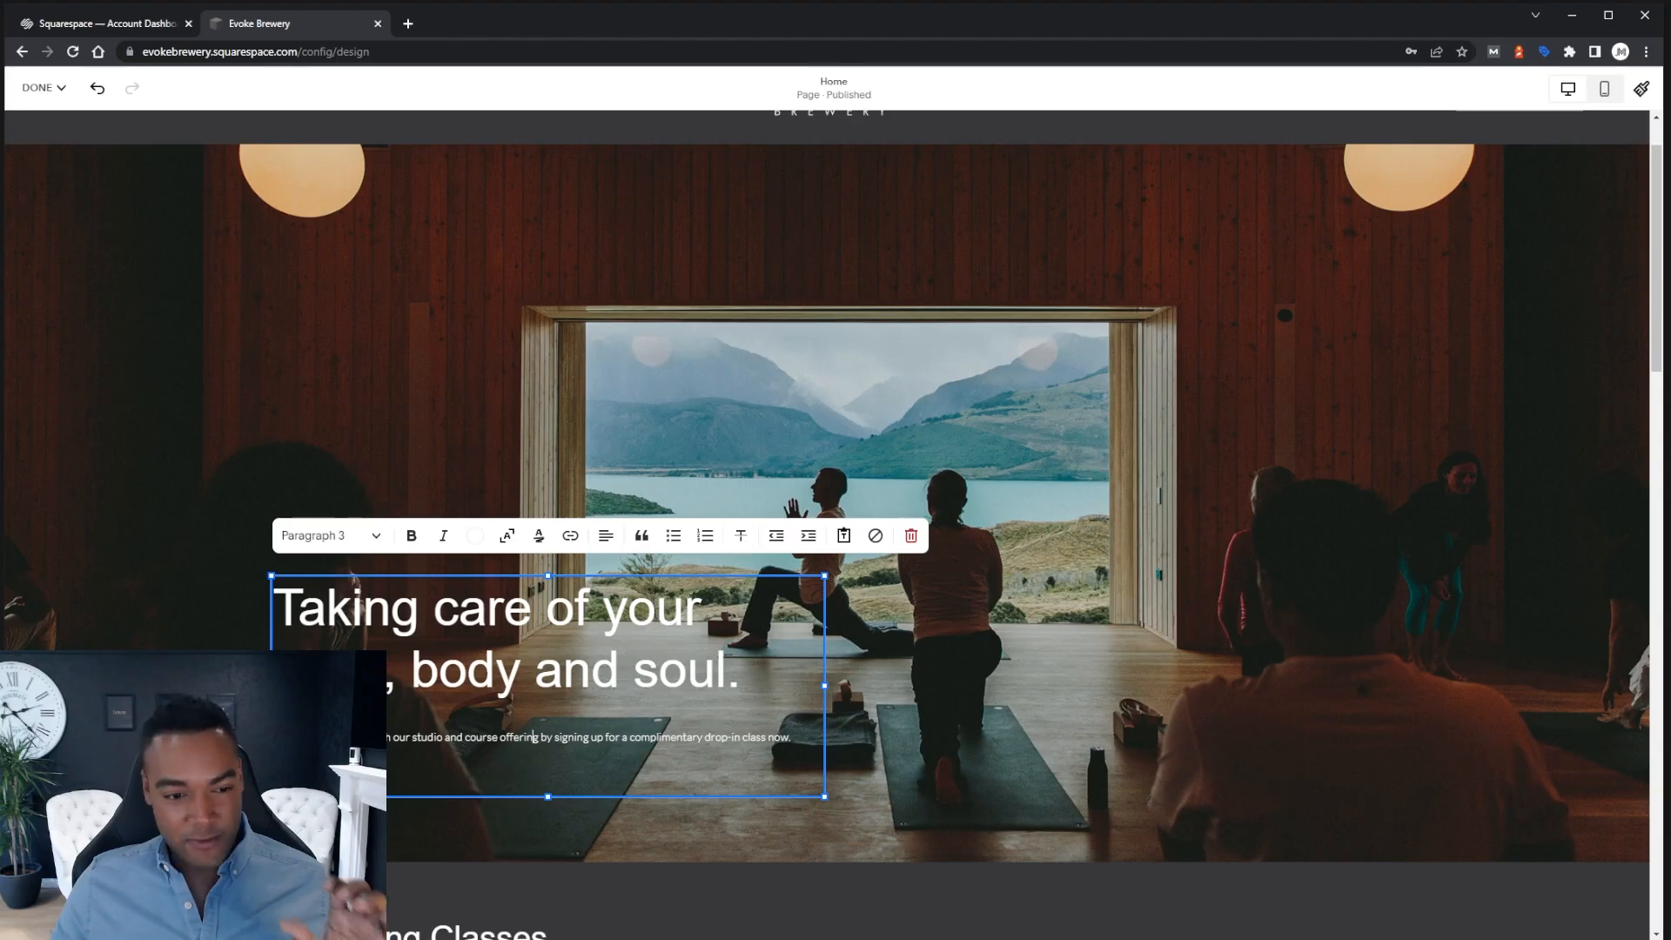
left_click_drag(790, 737, 287, 737)
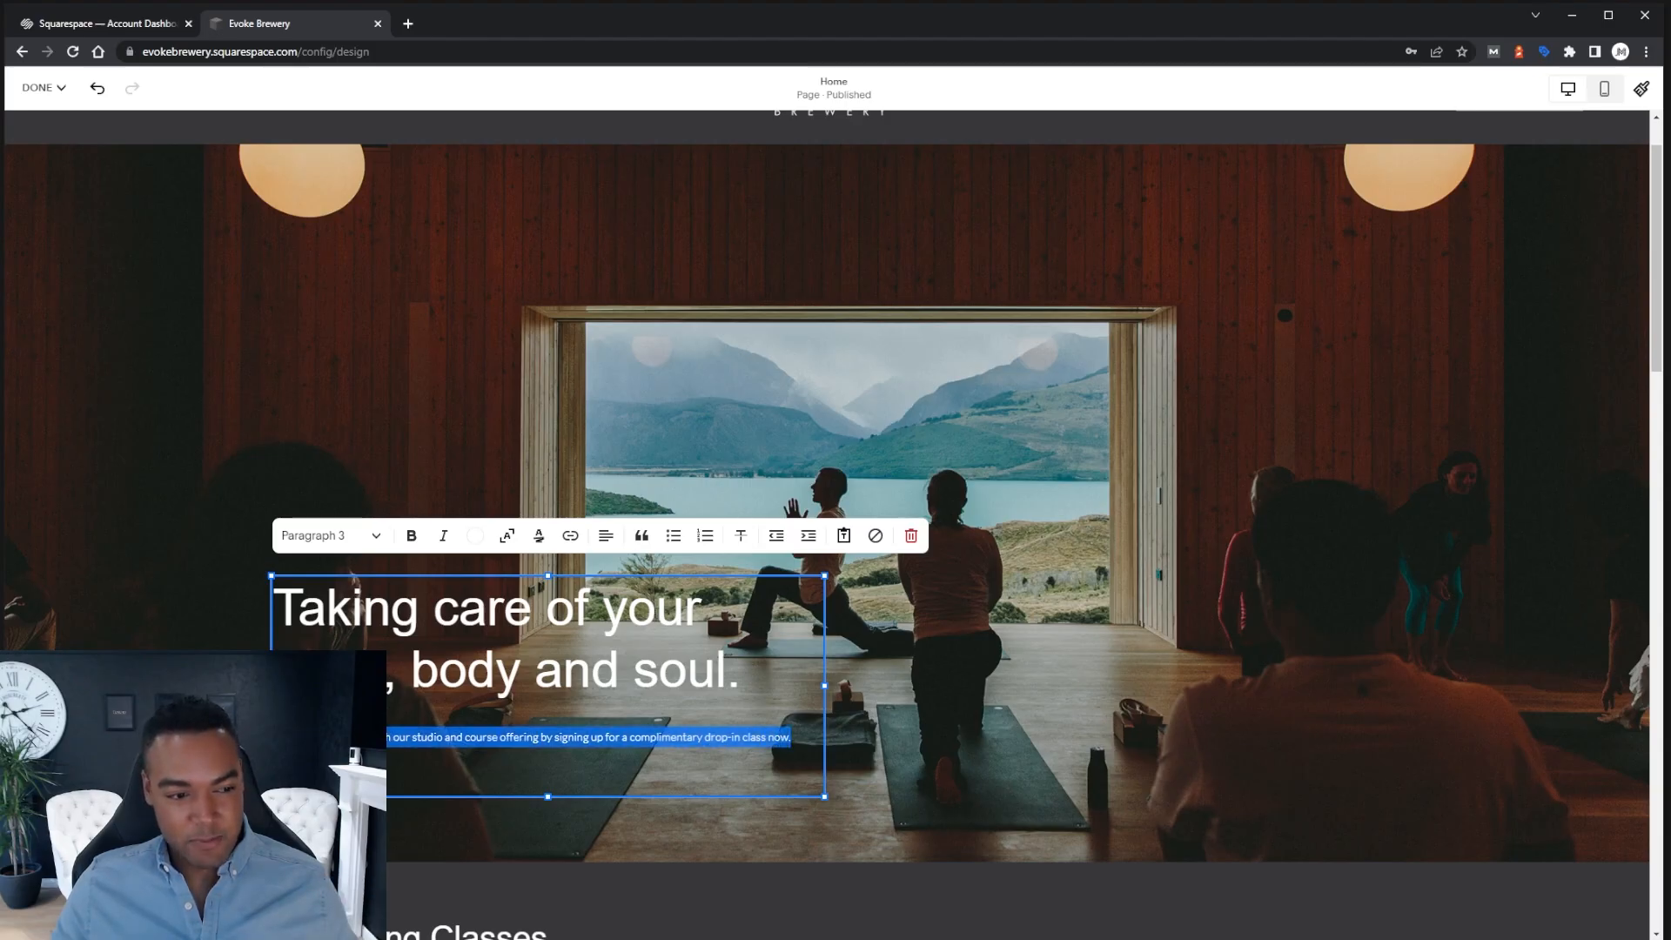
left_click(347, 544)
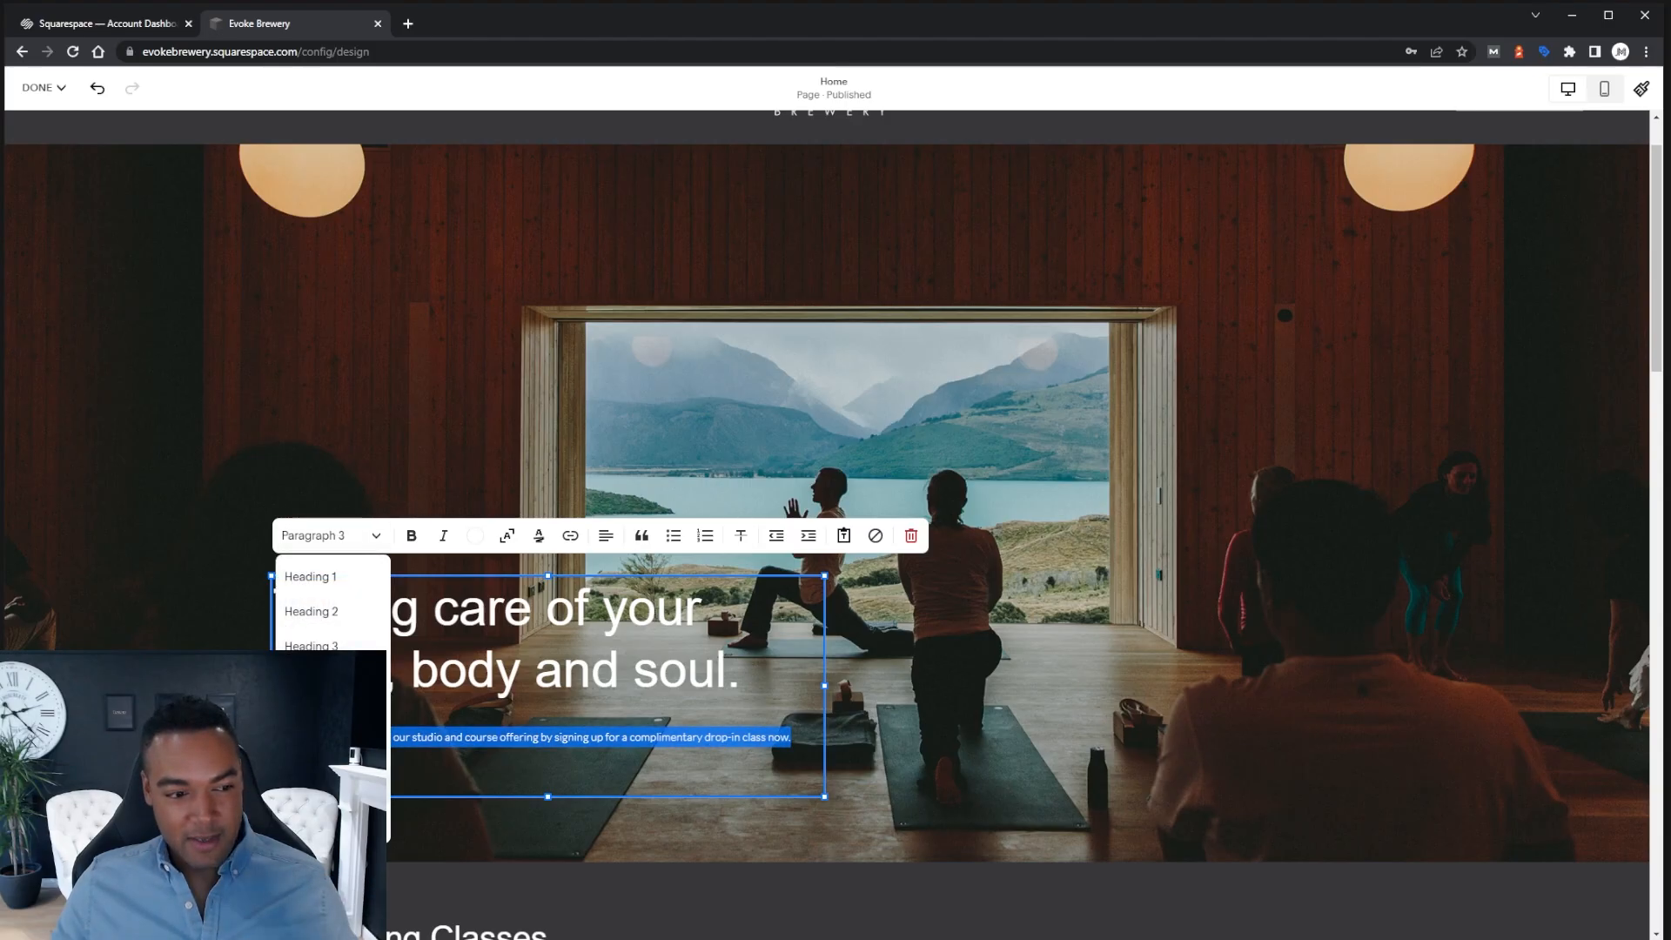
left_click(599, 736)
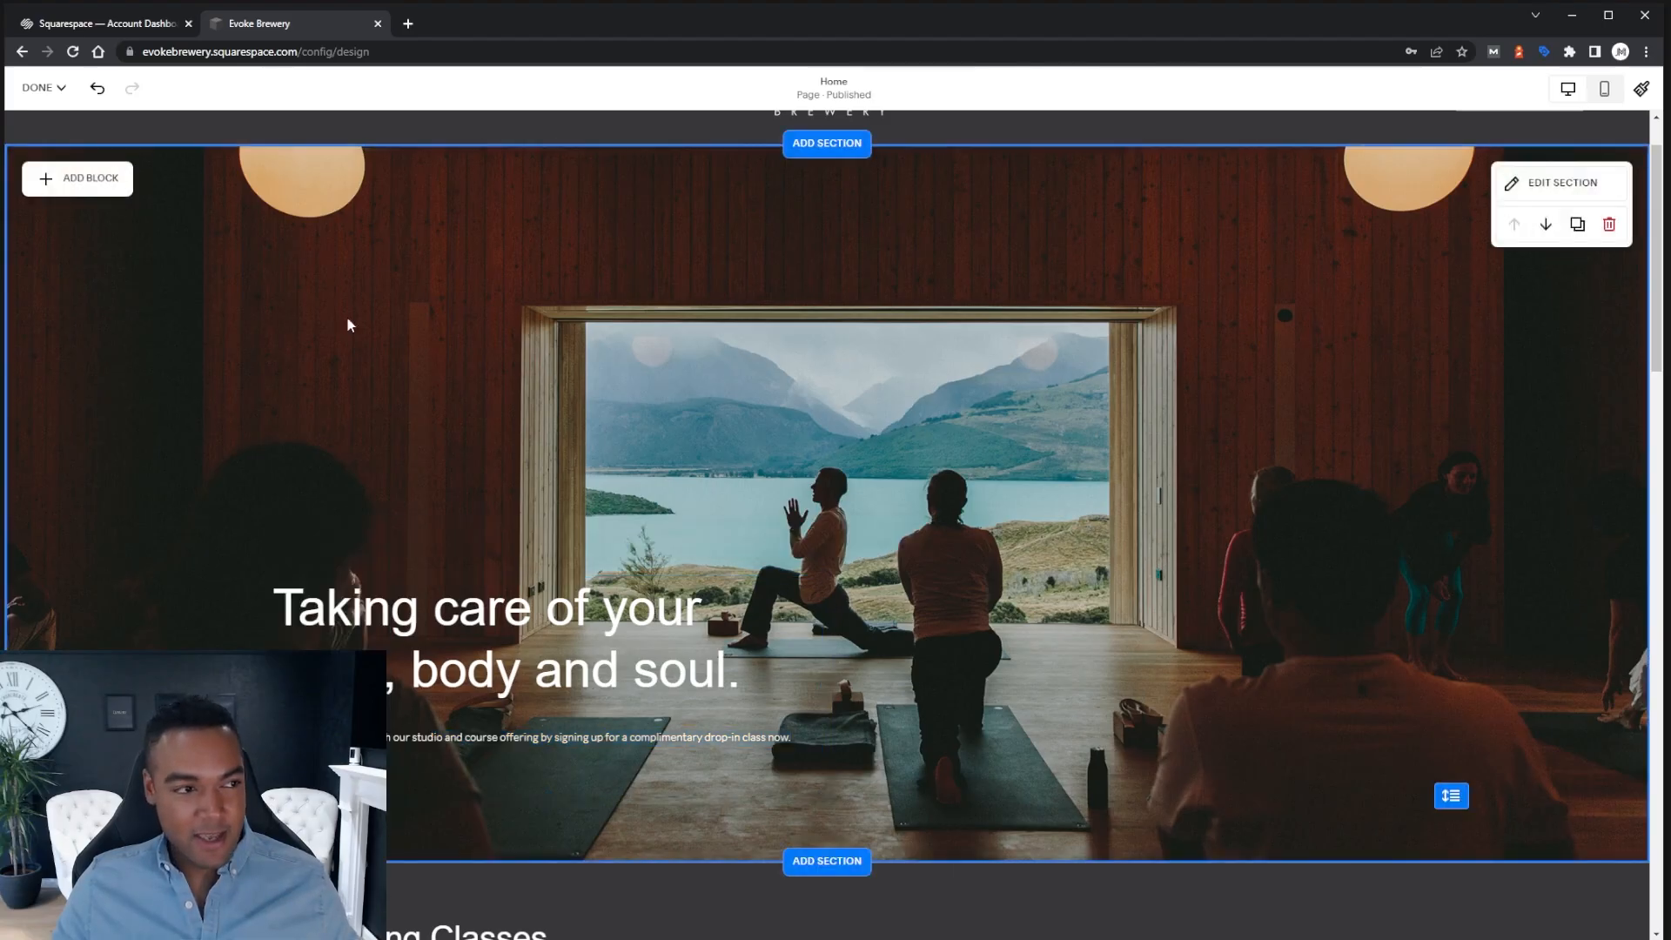
mouse_move(60, 103)
left_click(54, 135)
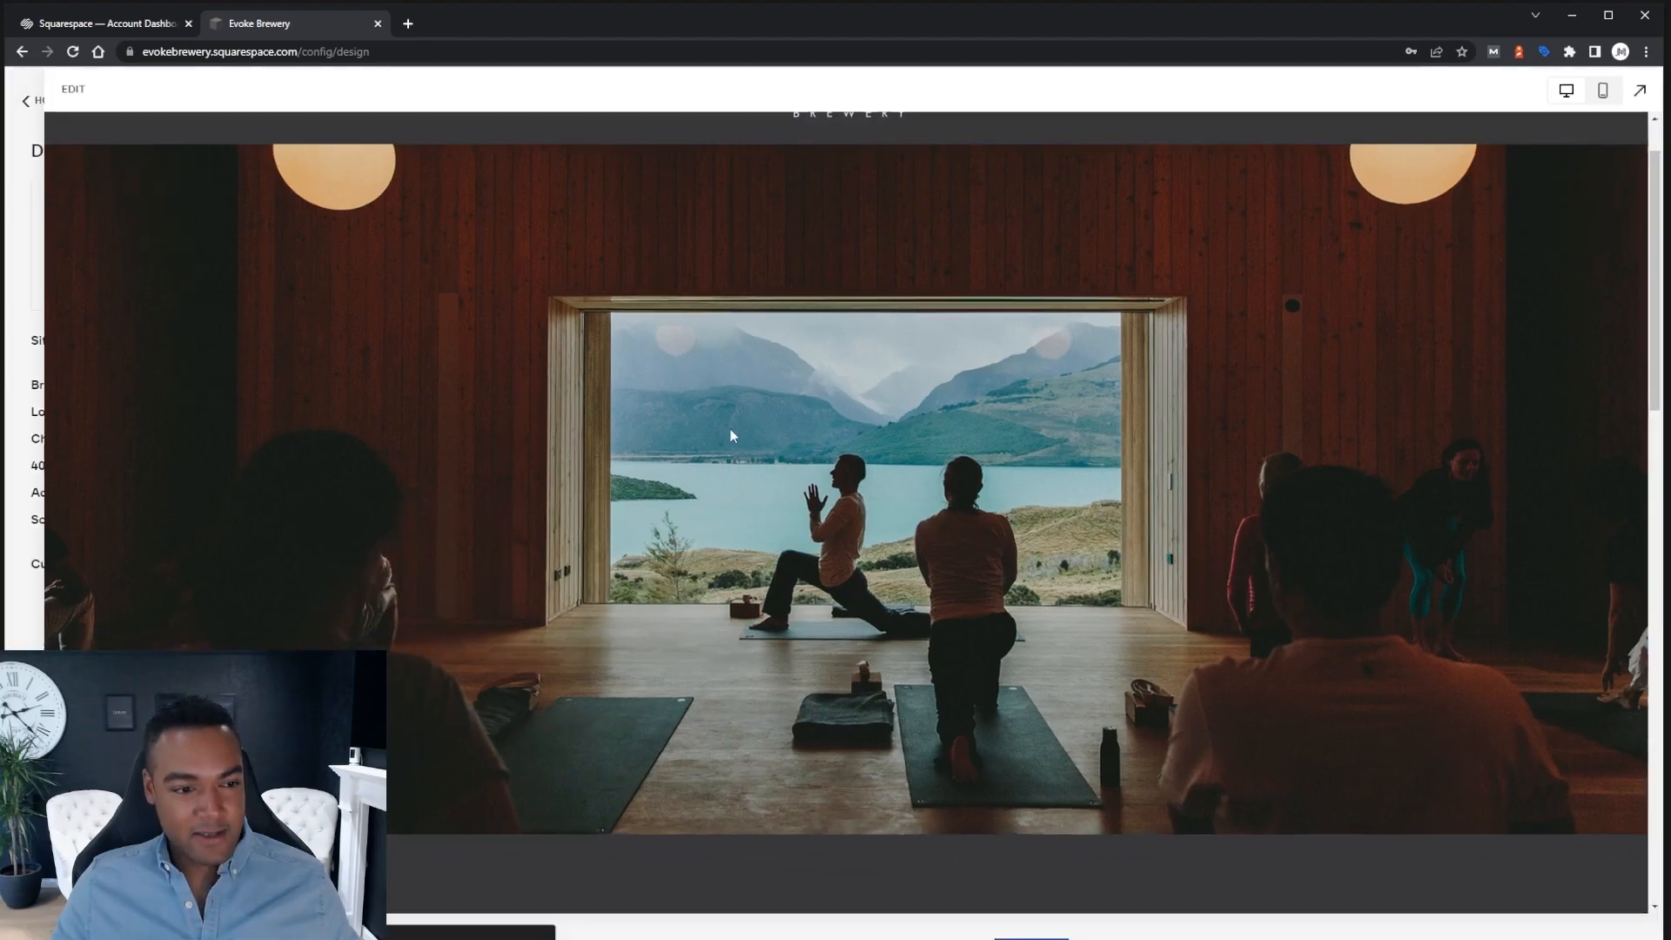
Set the Paragraph 3 size to 1rem in the site-wide paragraph font styles
scroll(731, 440, "down", 3)
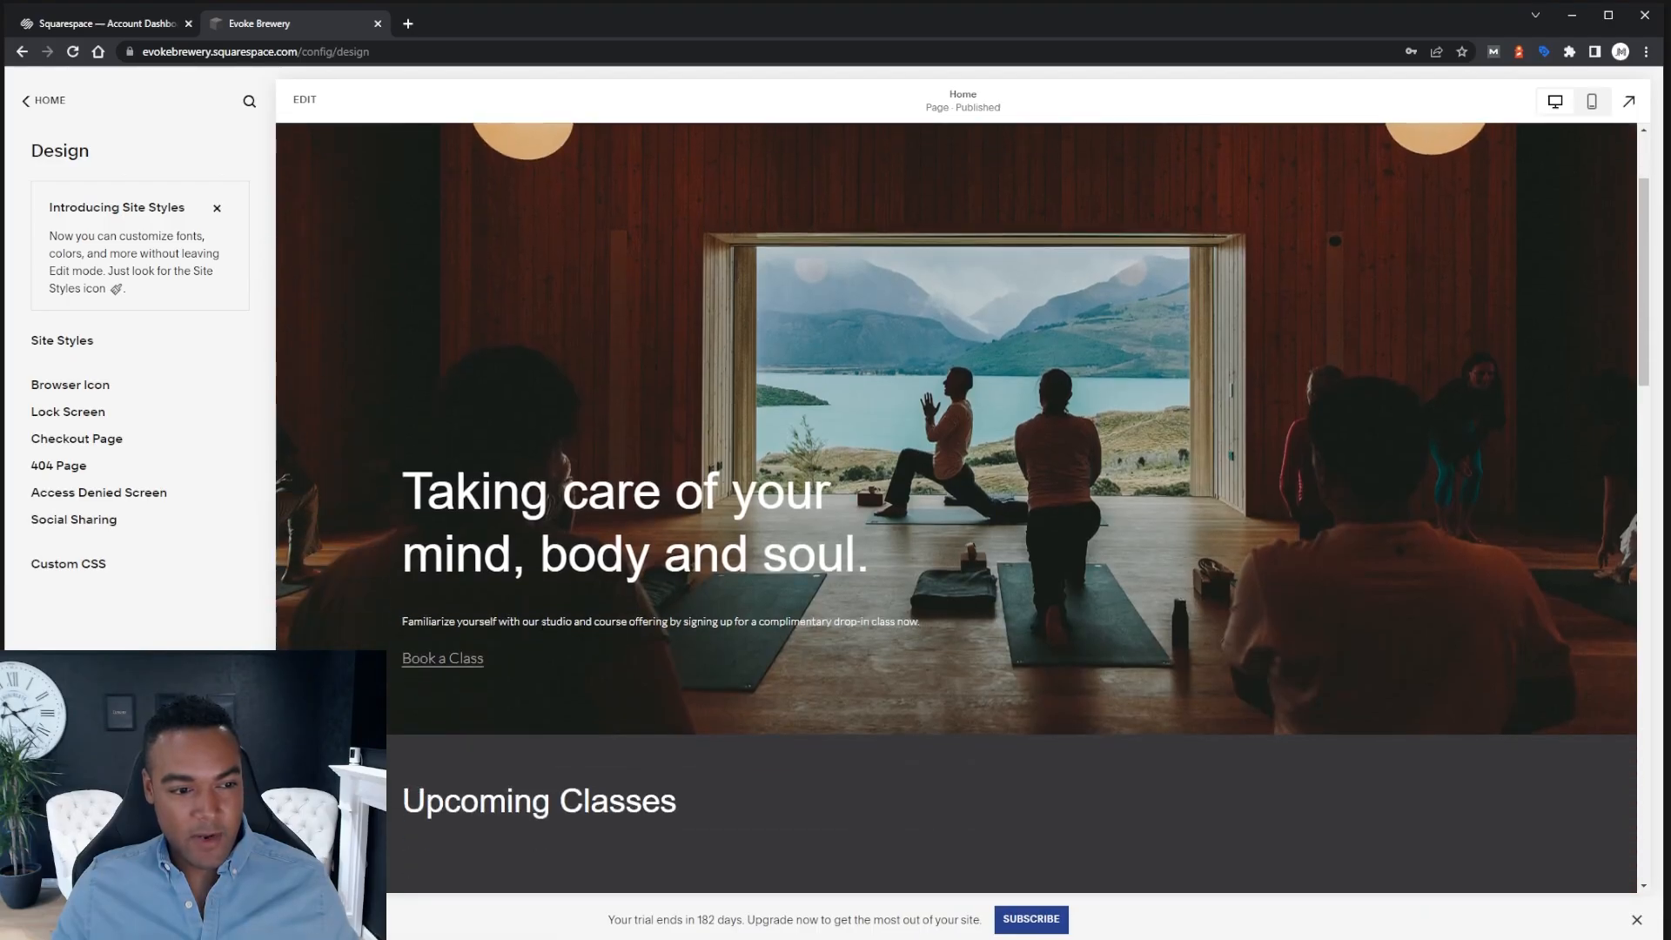
left_click(70, 344)
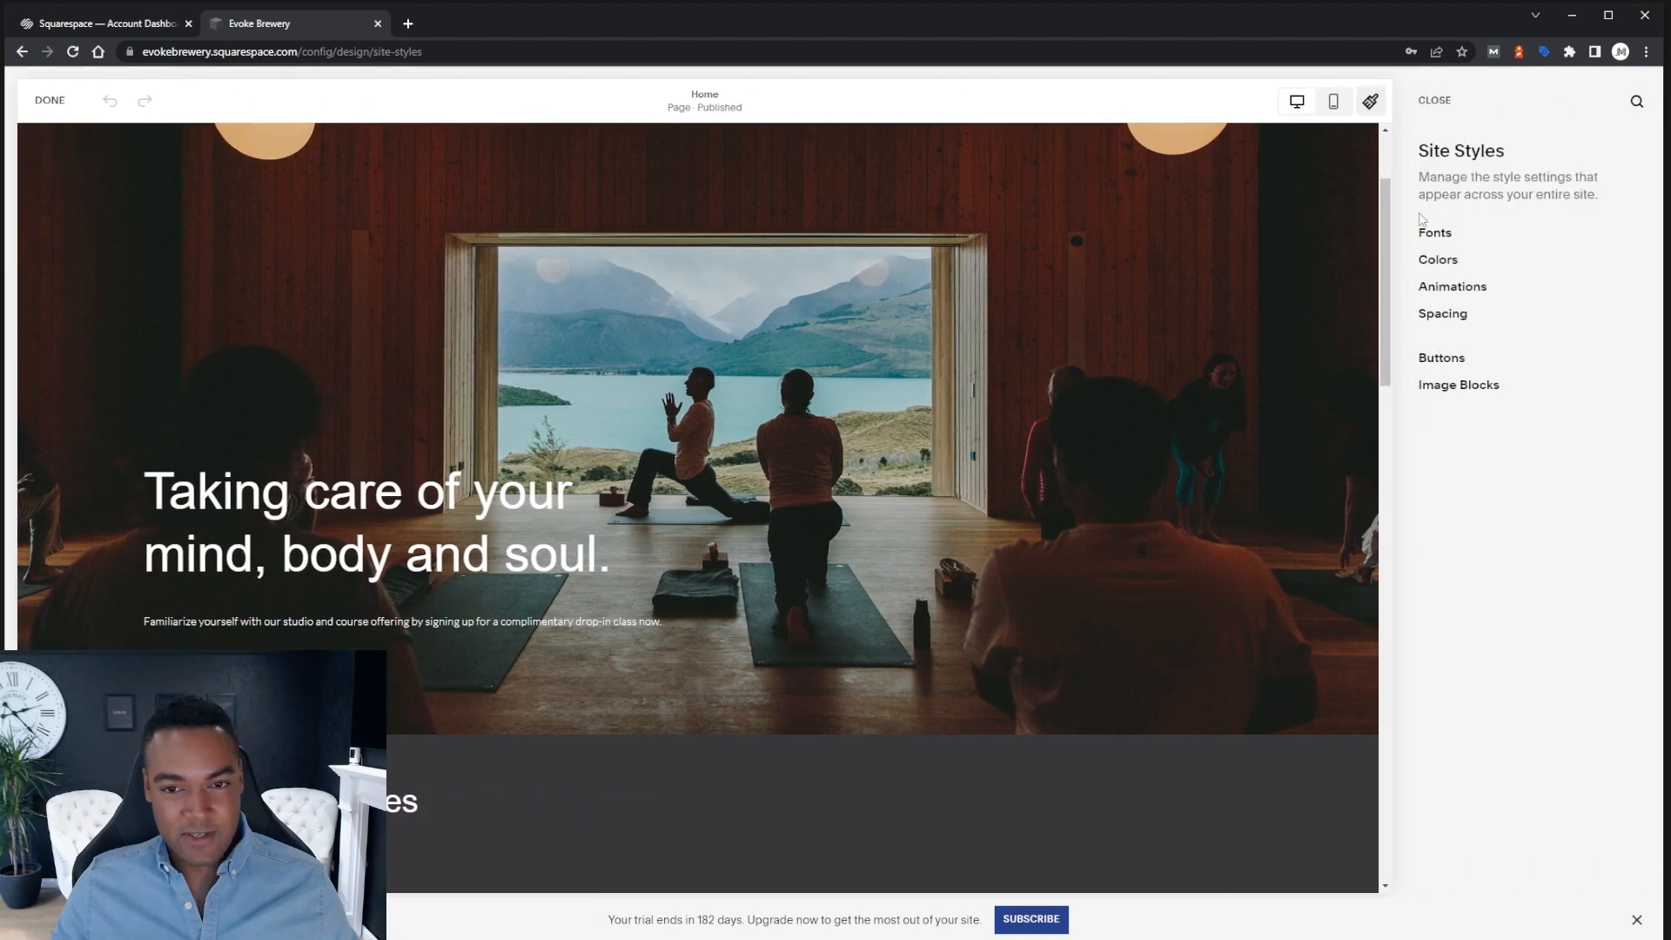
left_click(1435, 233)
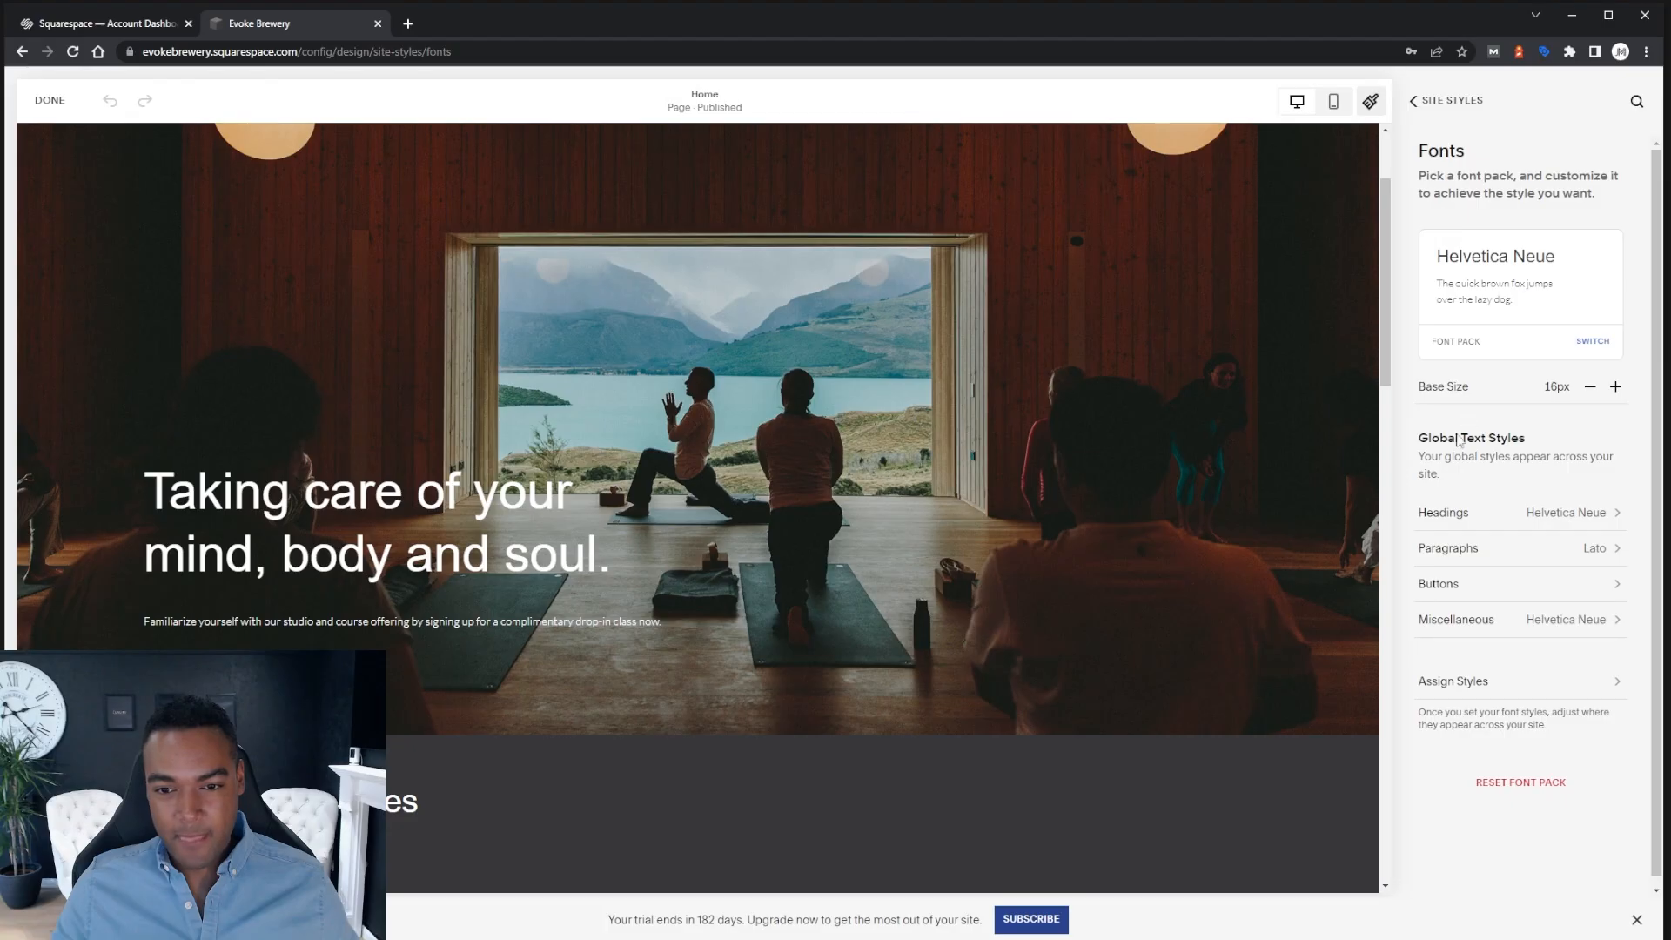
left_click(1459, 556)
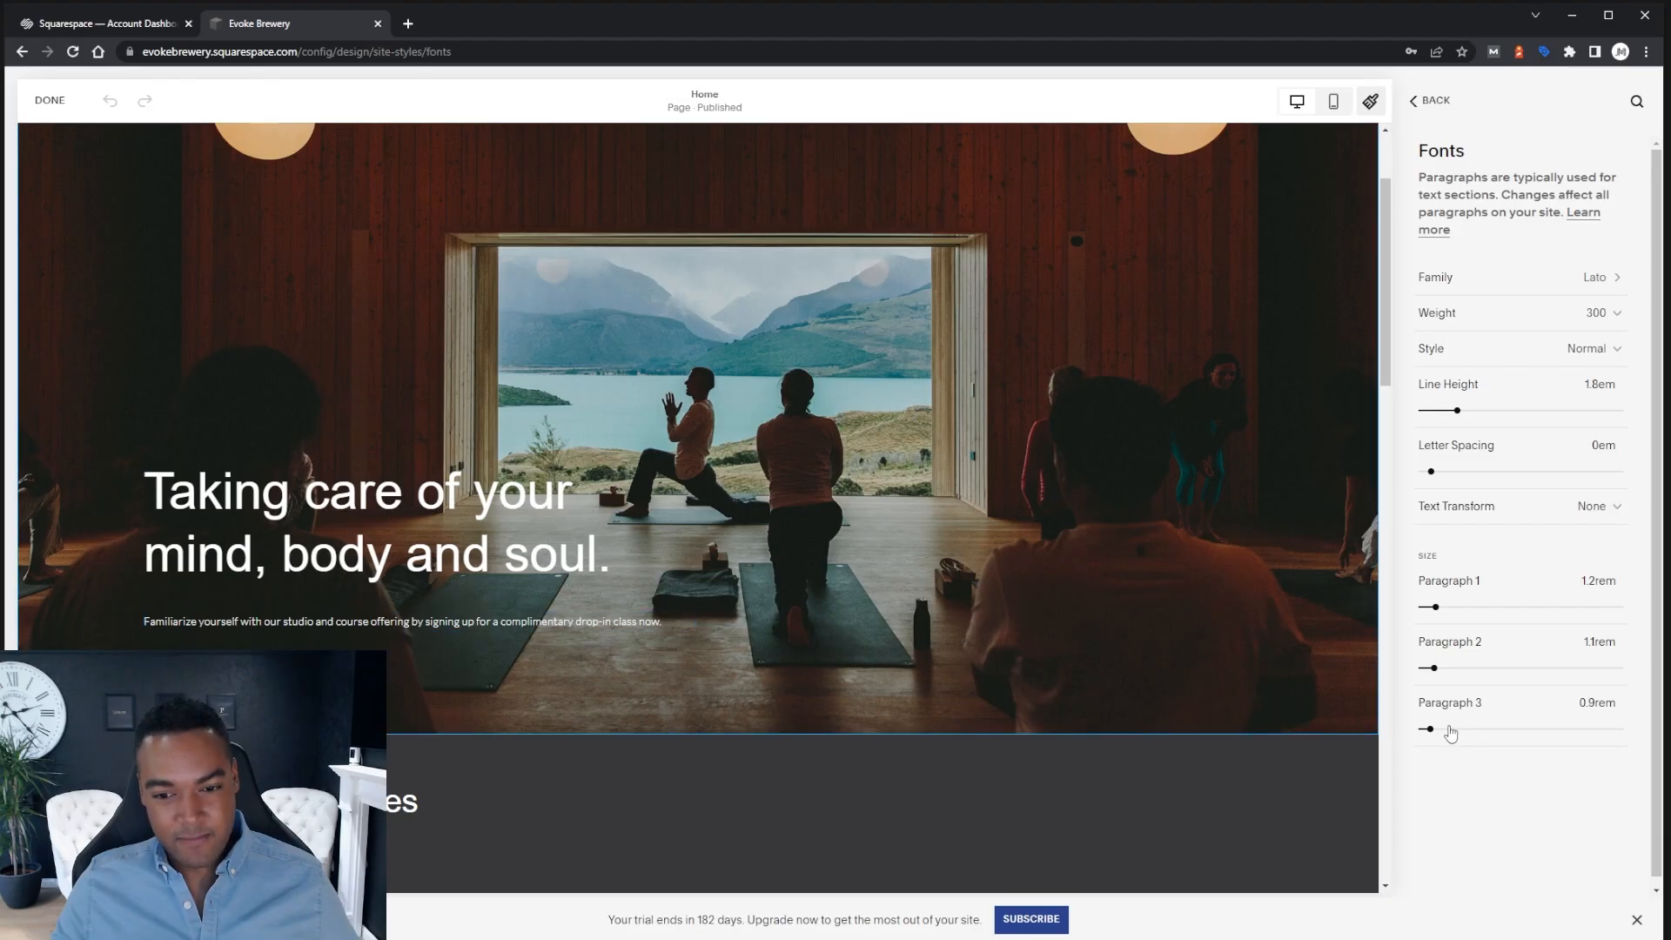
mouse_move(1448, 725)
left_mouse_down()
mouse_move(1487, 728)
mouse_move(1432, 729)
left_mouse_up()
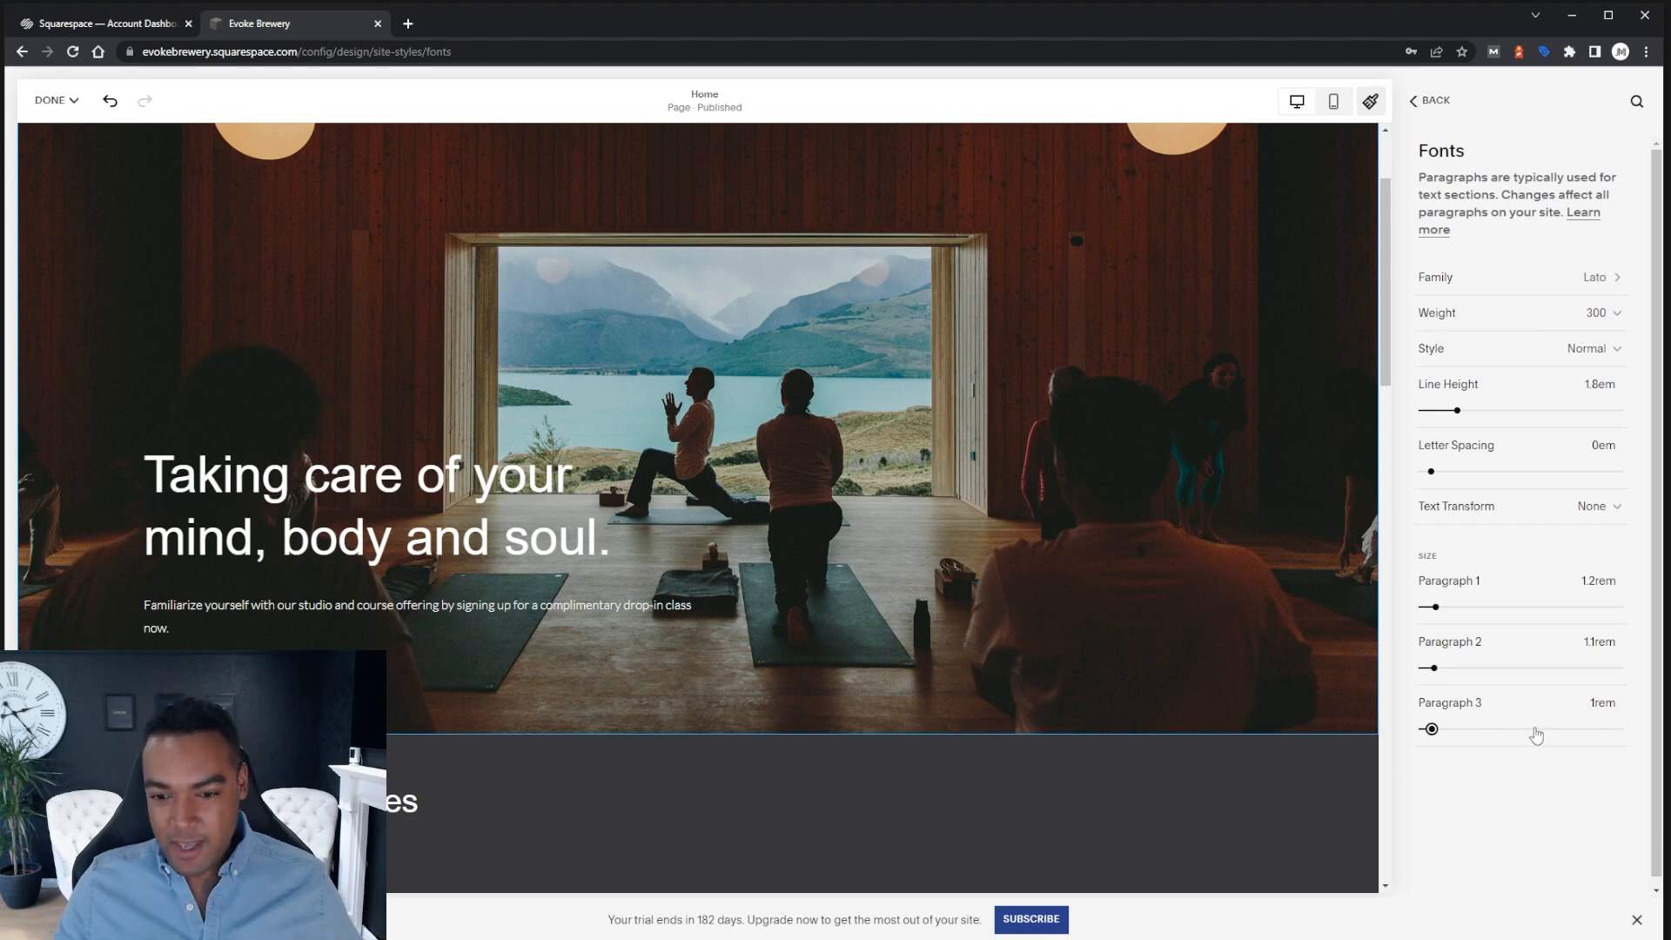
left_click_drag(1432, 731, 1428, 731)
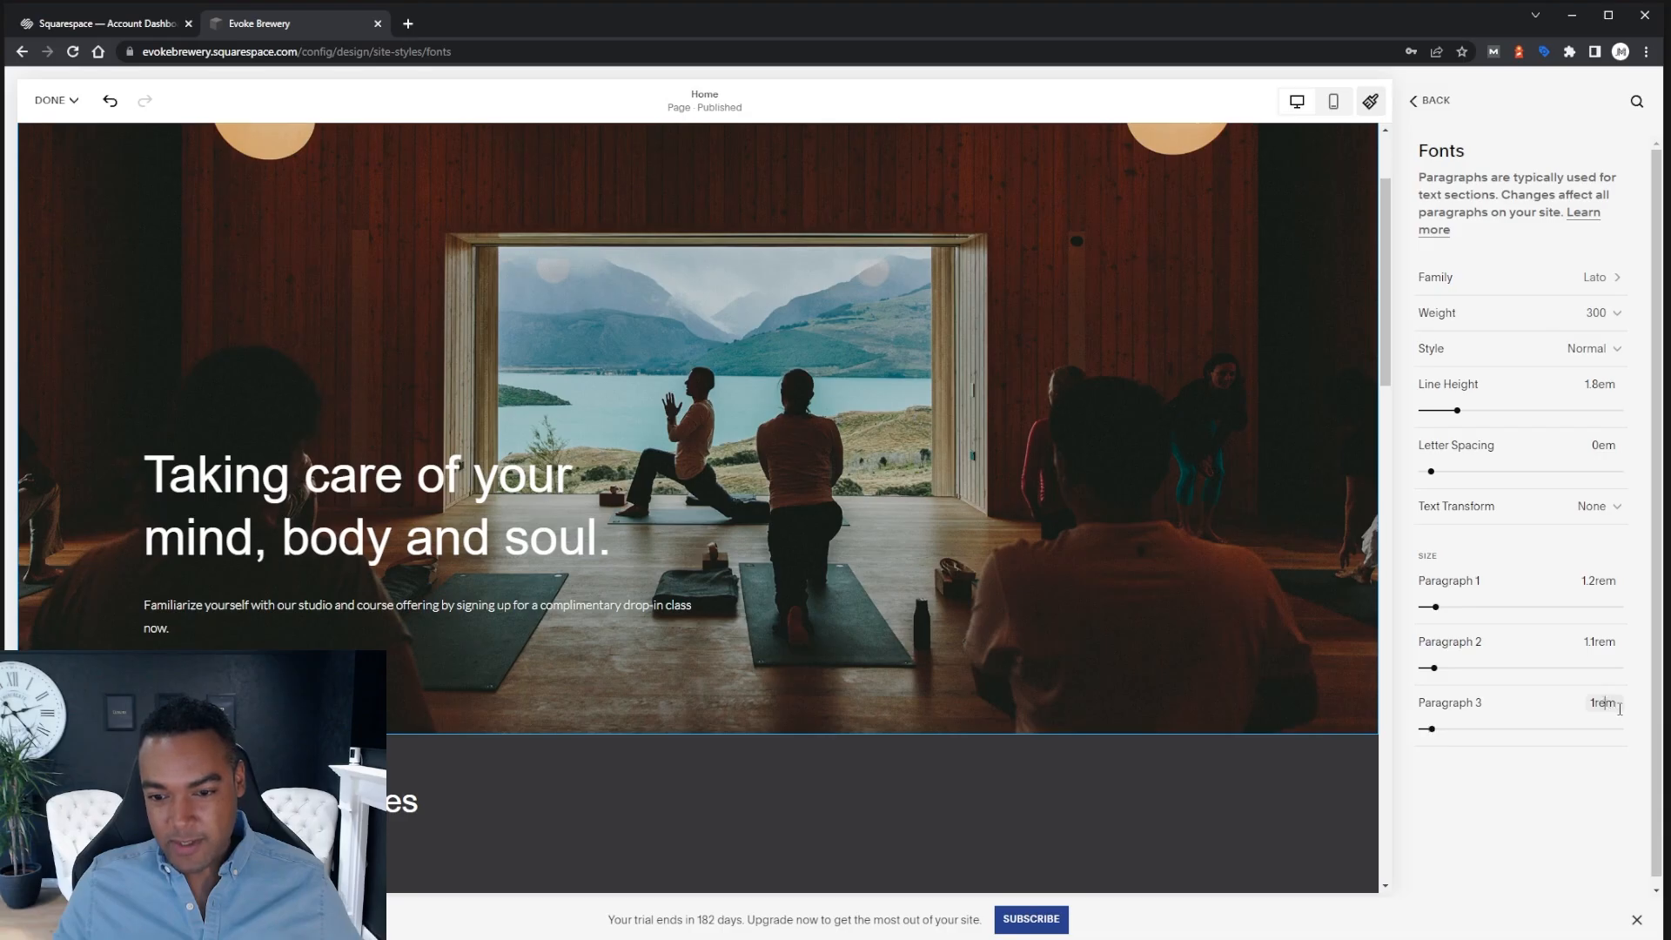
key("Down")
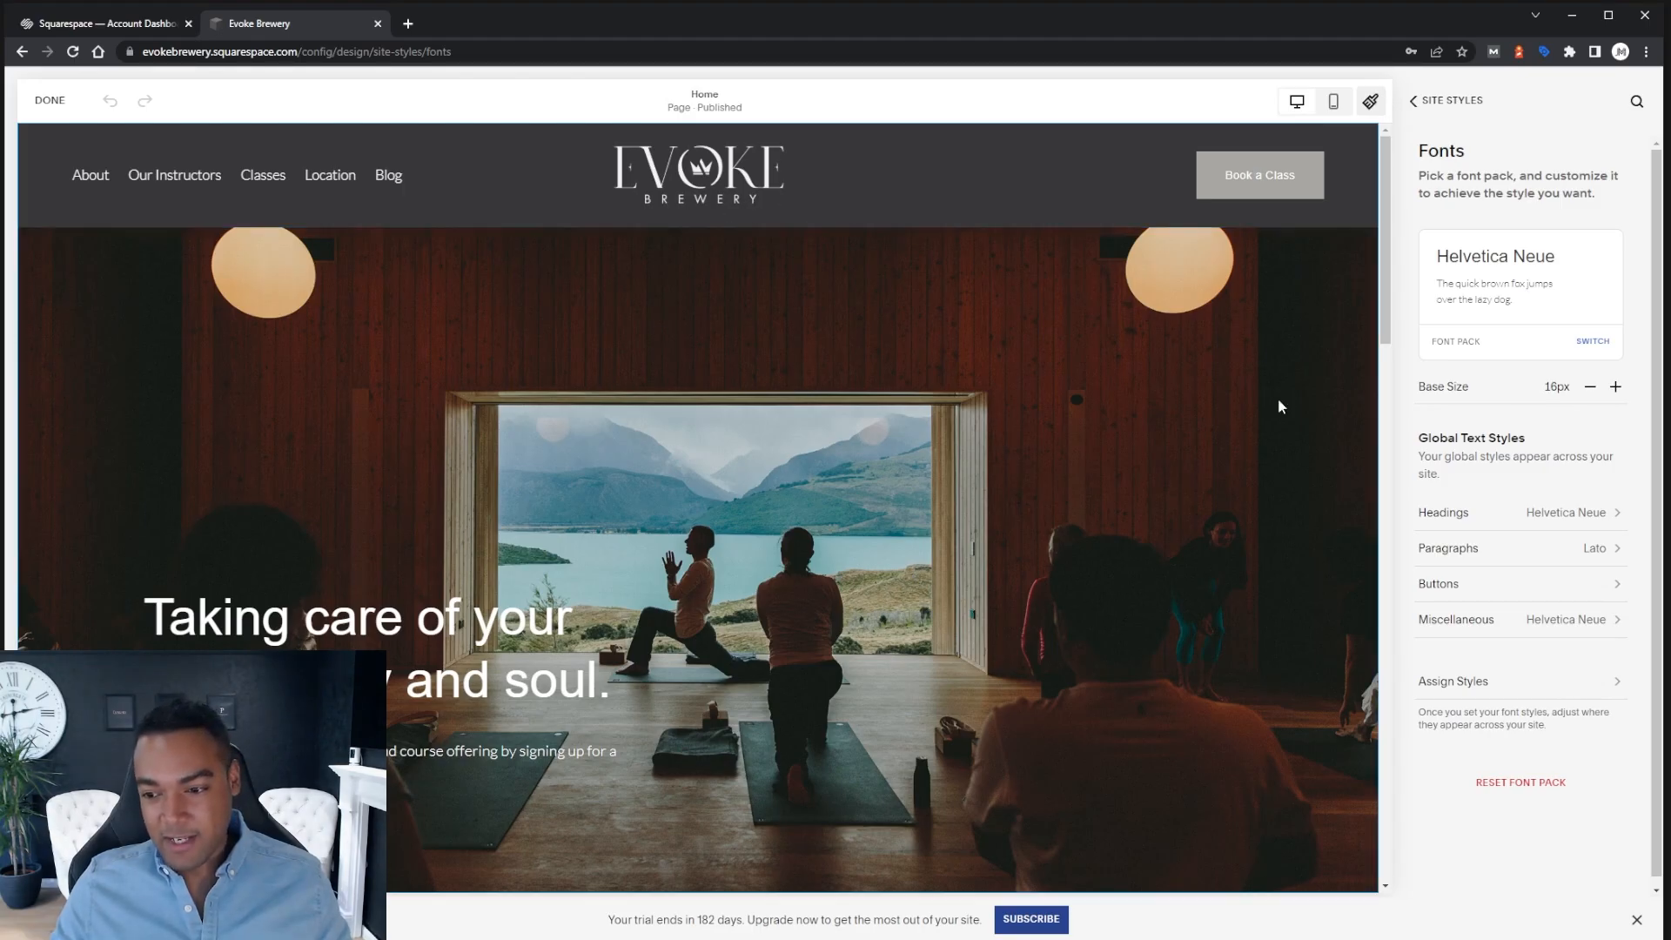
Search the font list for "futu" and set the global headings font family to Futura PT
left_click(1555, 517)
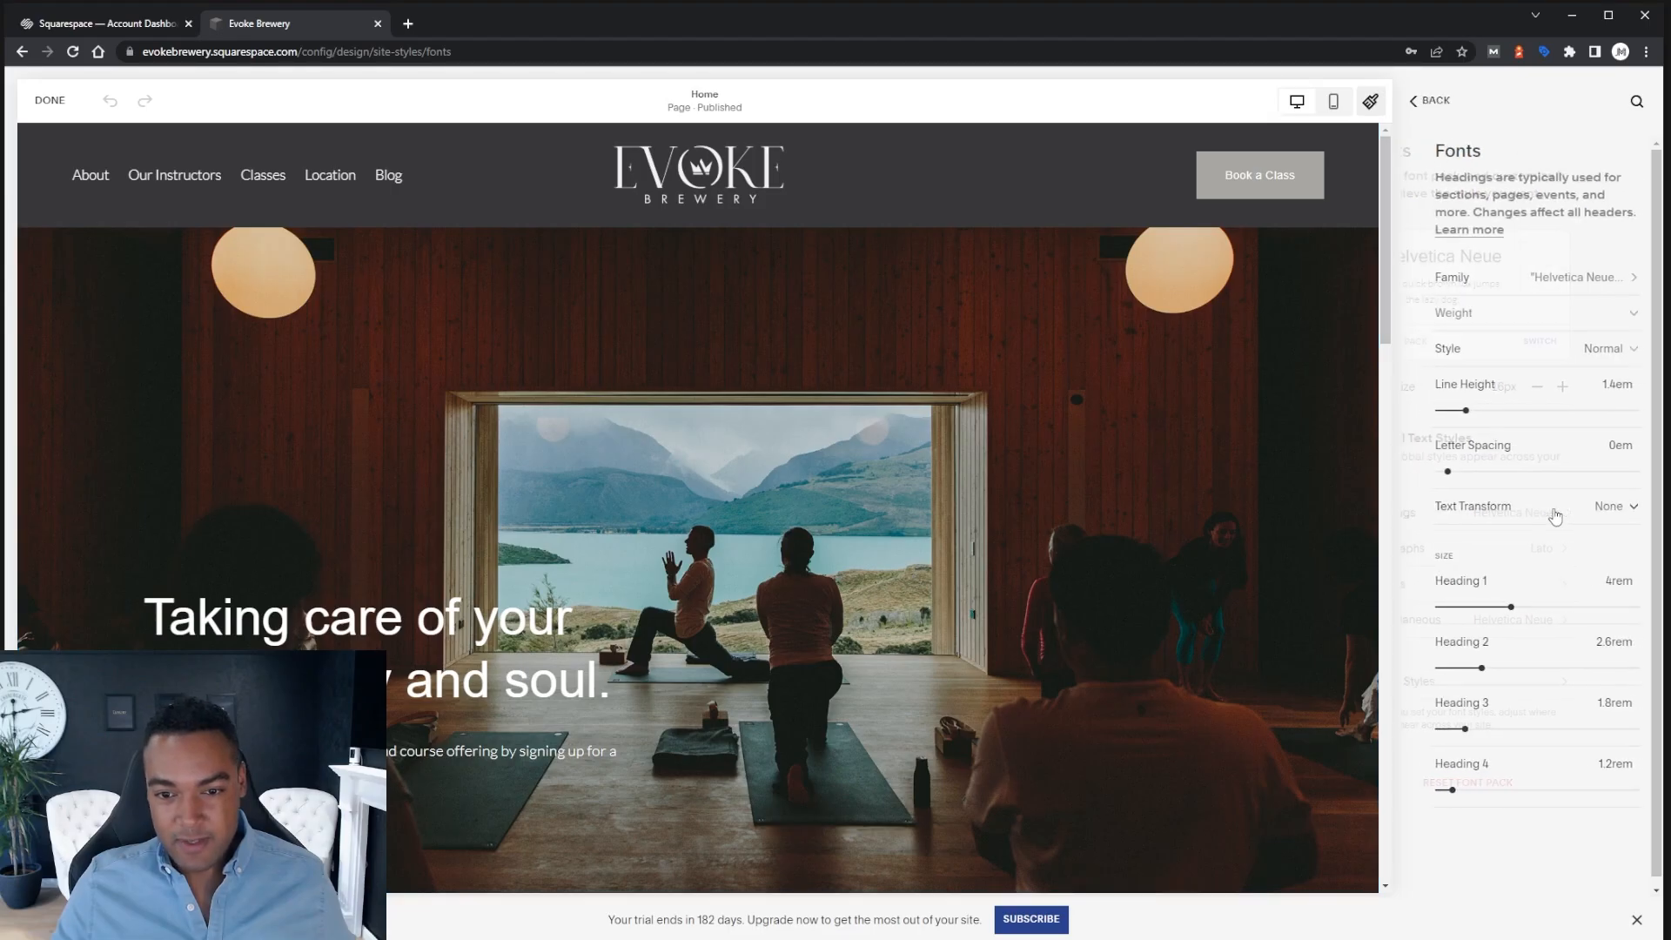
left_click(1541, 282)
left_click(1478, 317)
left_click(1480, 184)
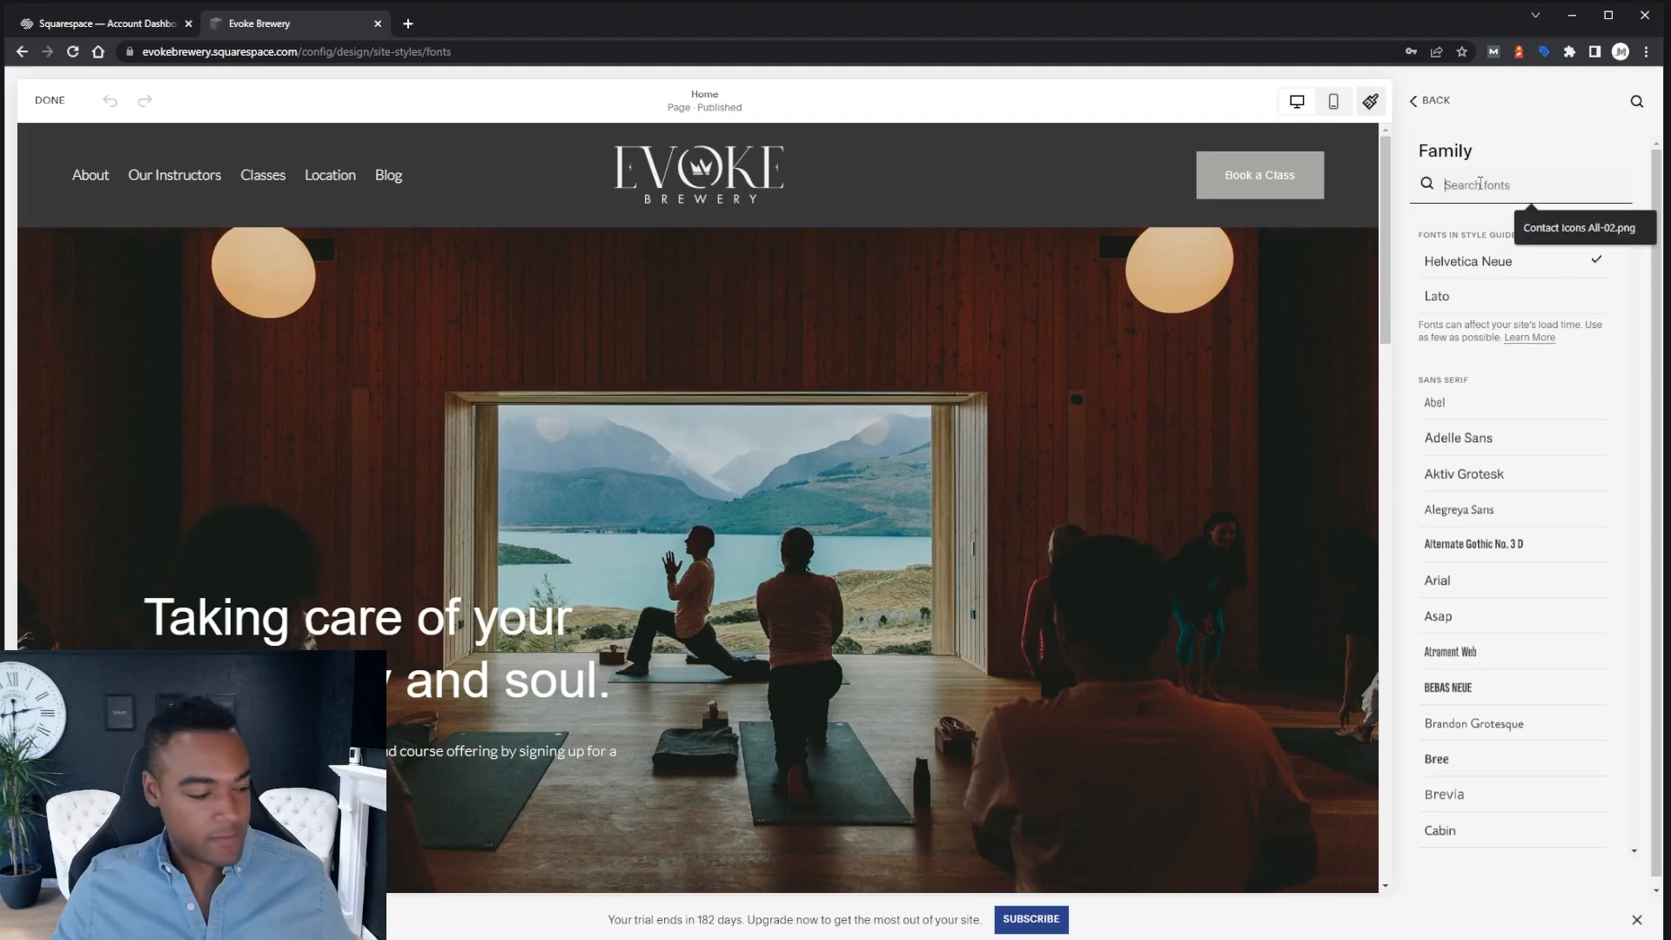
type("futu")
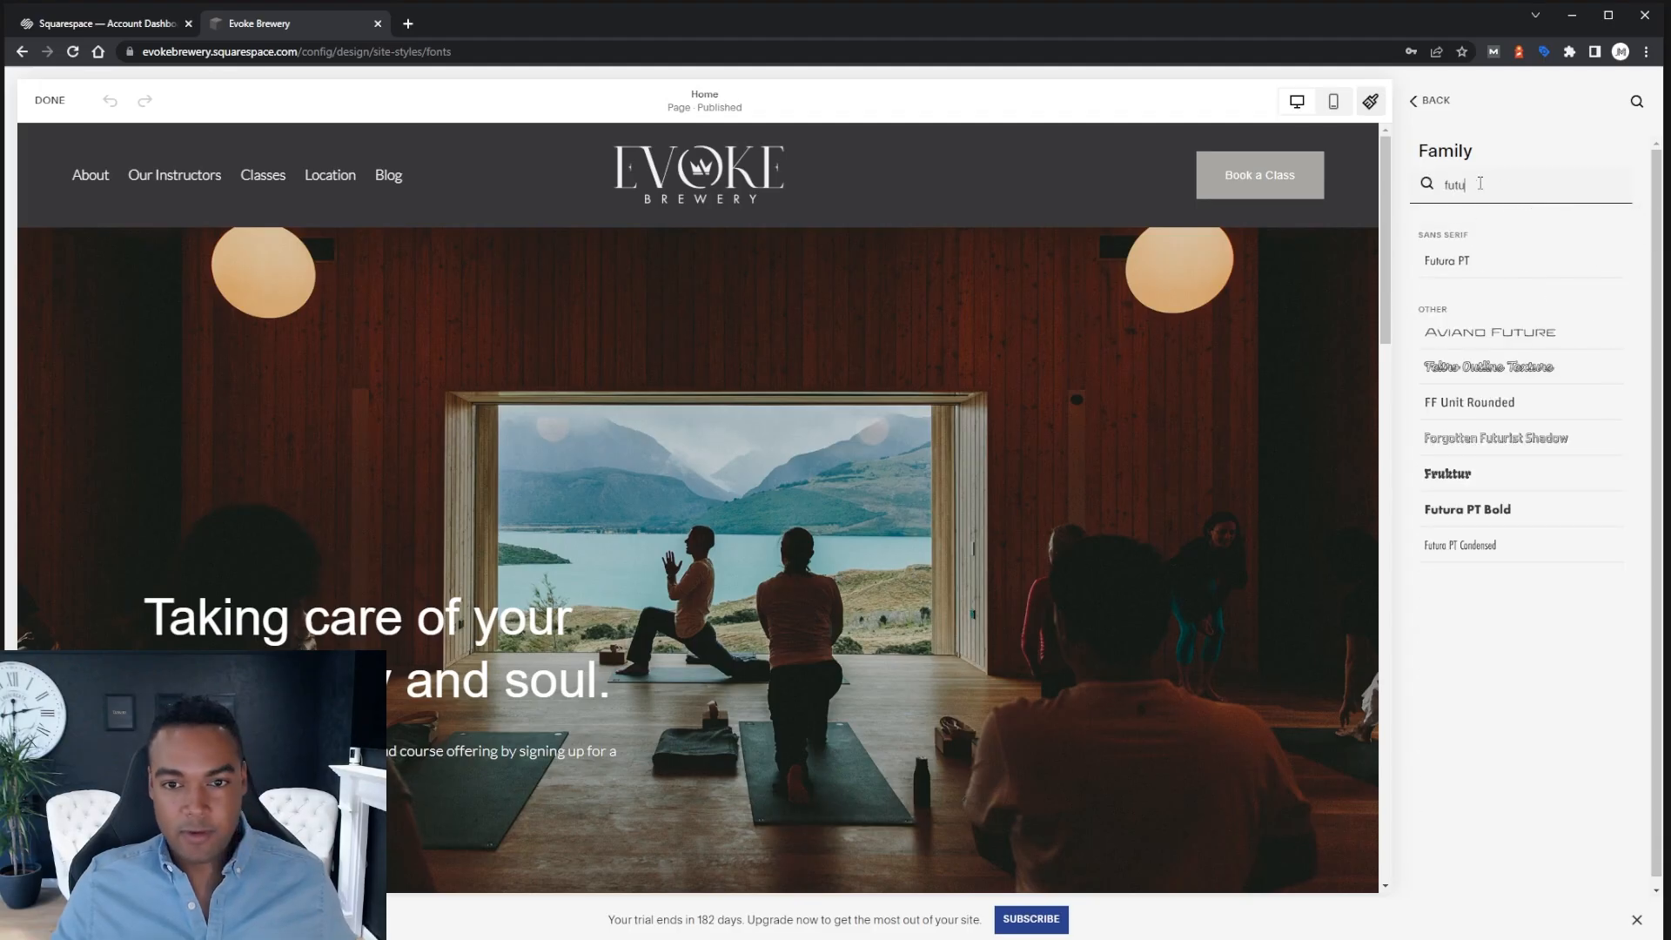
left_click(1482, 265)
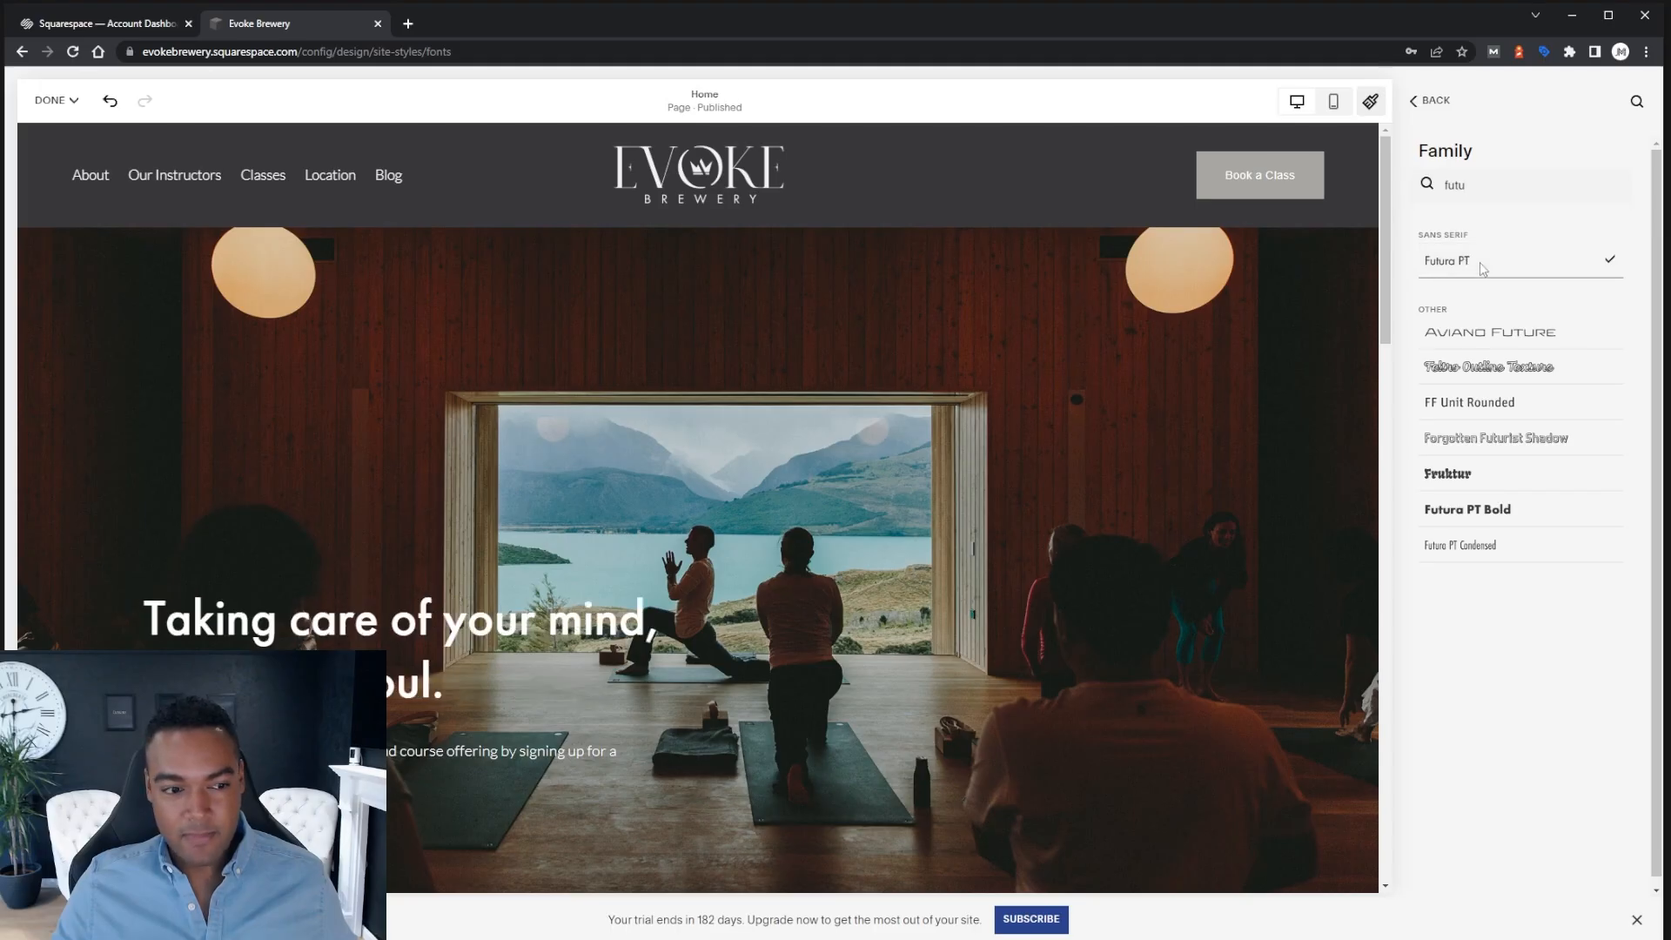
left_click(1430, 100)
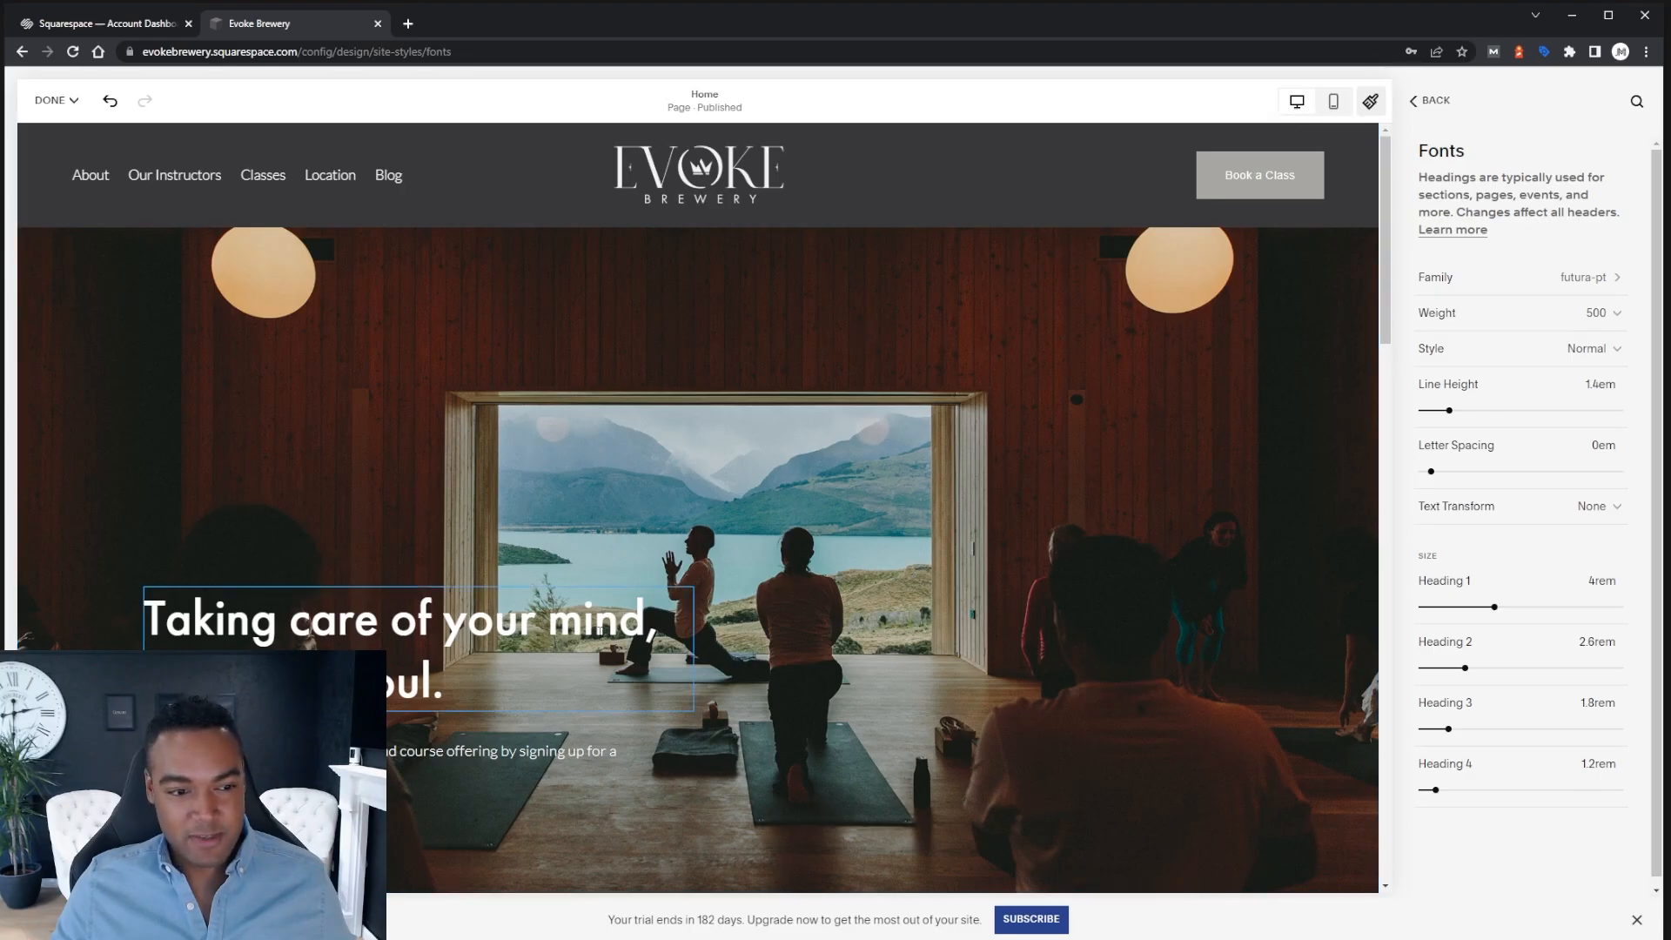
Set the global headings' font weight to 300 and their text transform to Uppercase
left_click(1592, 314)
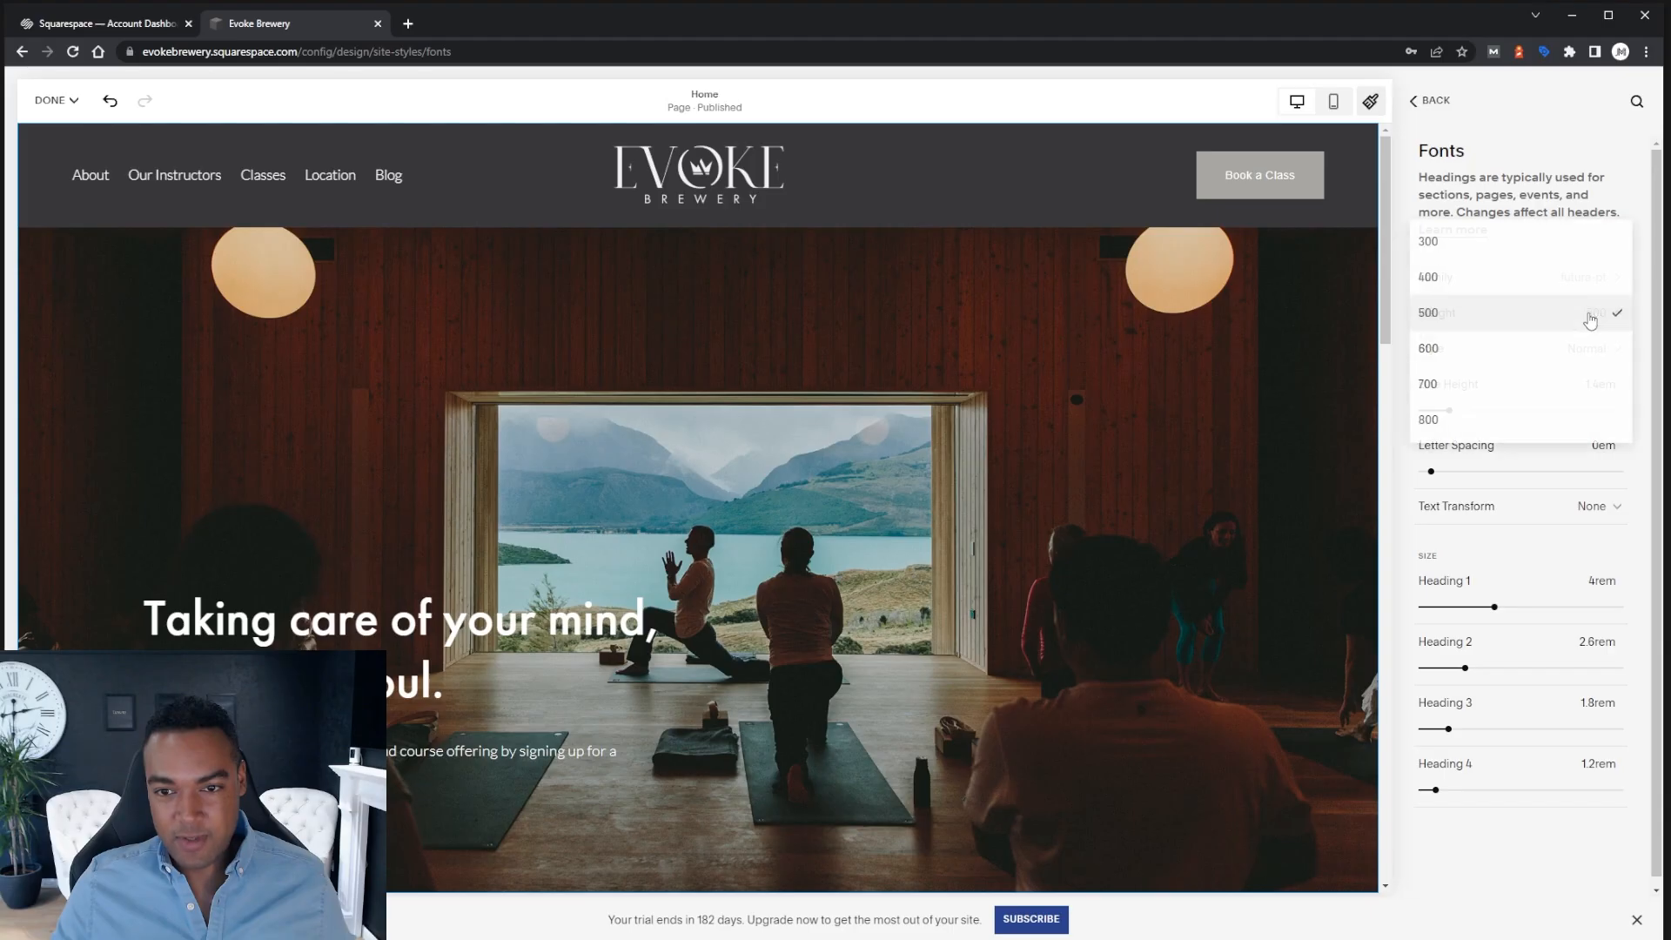
left_click(1517, 251)
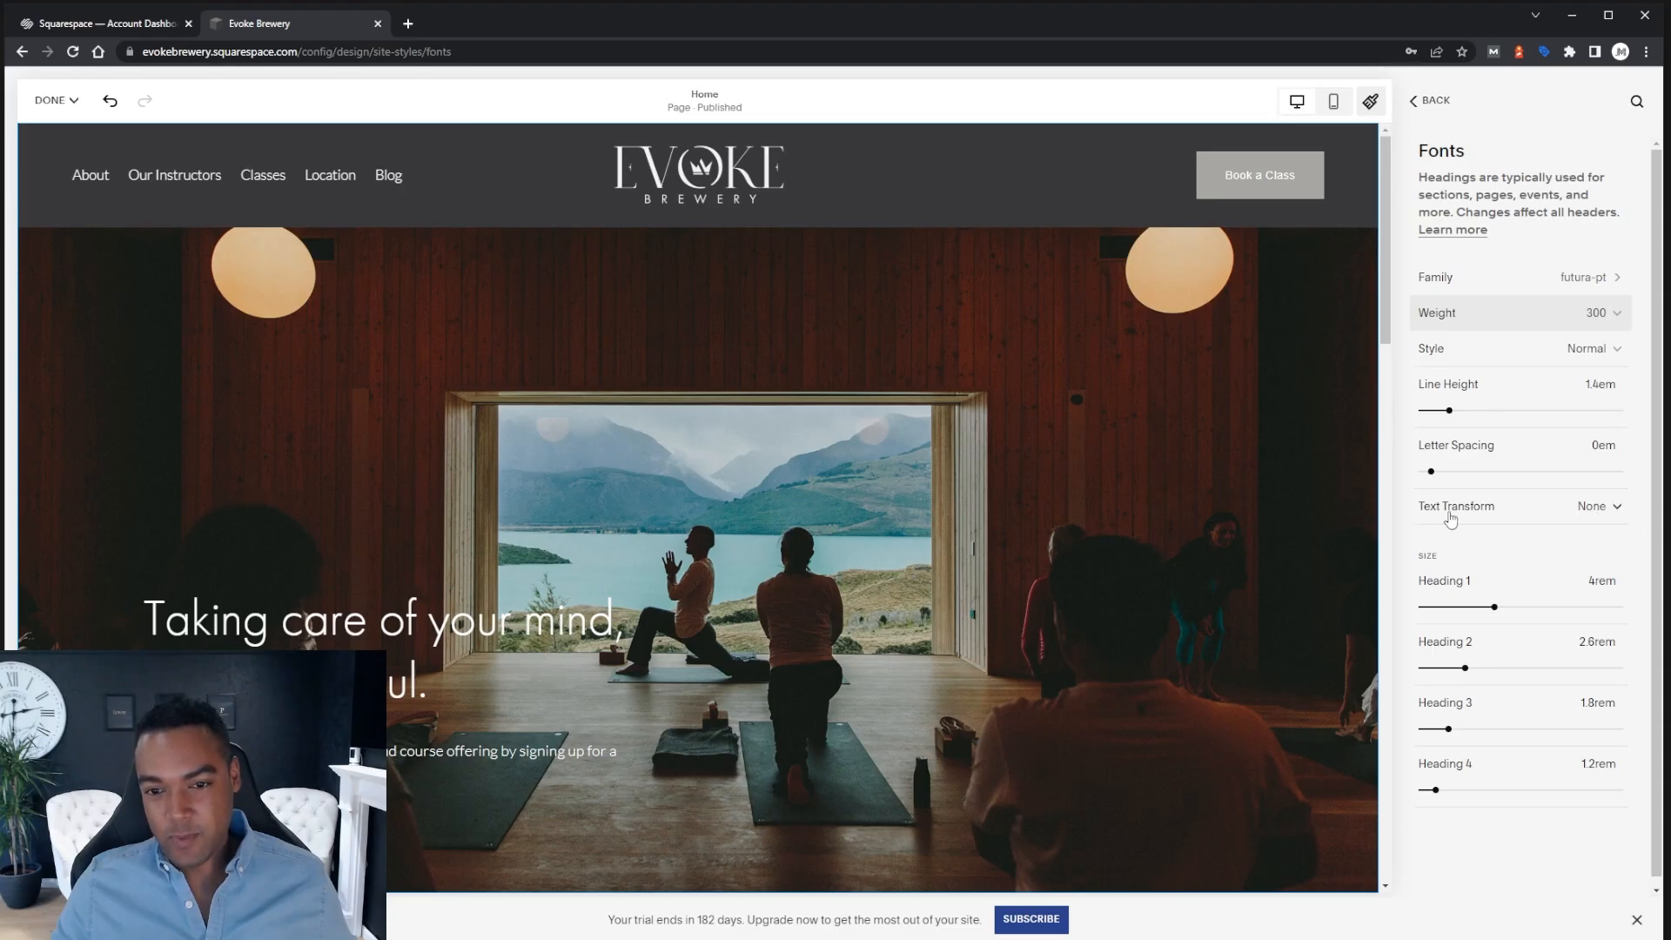
left_click(1587, 518)
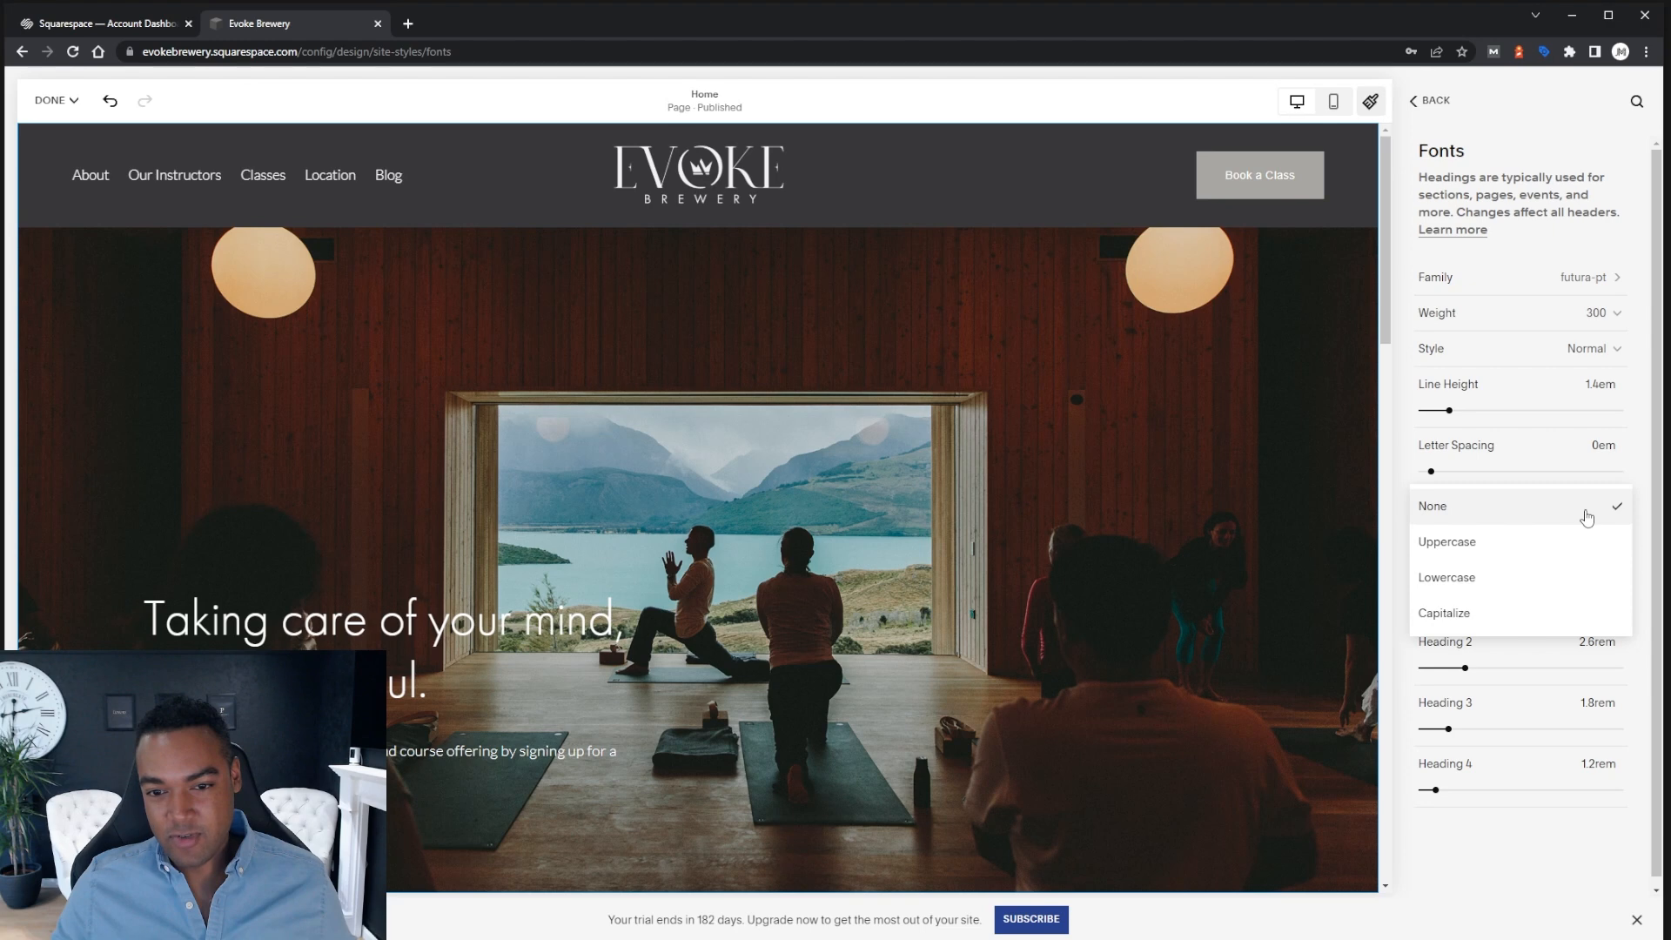
left_click(1507, 554)
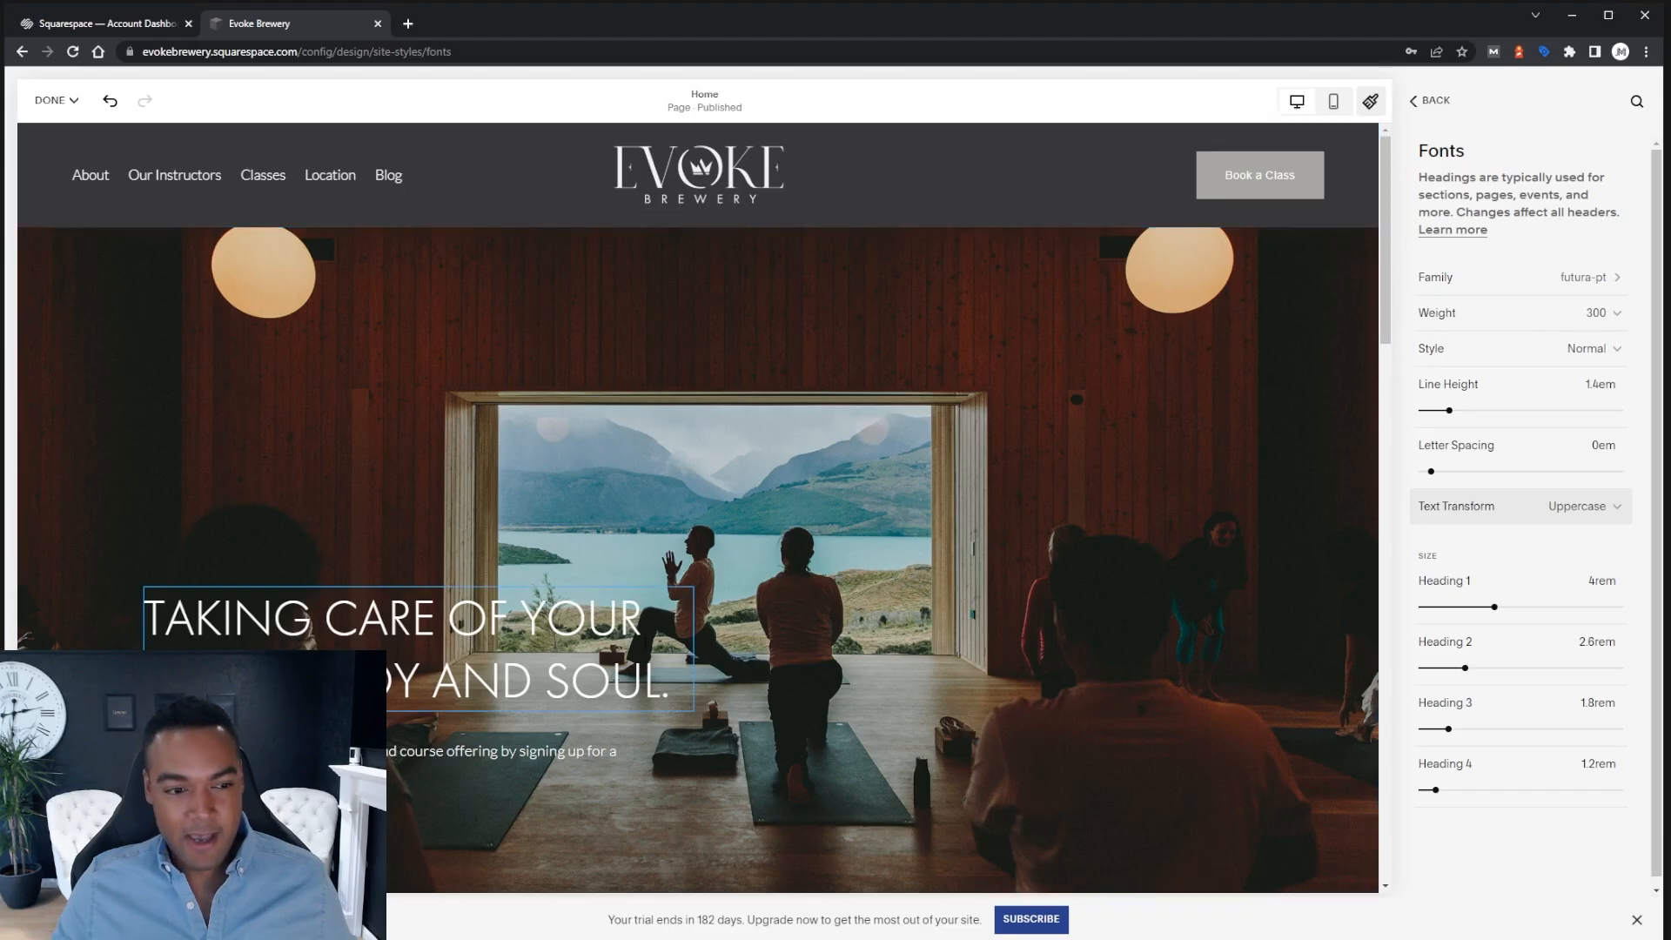
Set the global headings' letter spacing to 0.15em
left_click(1450, 470)
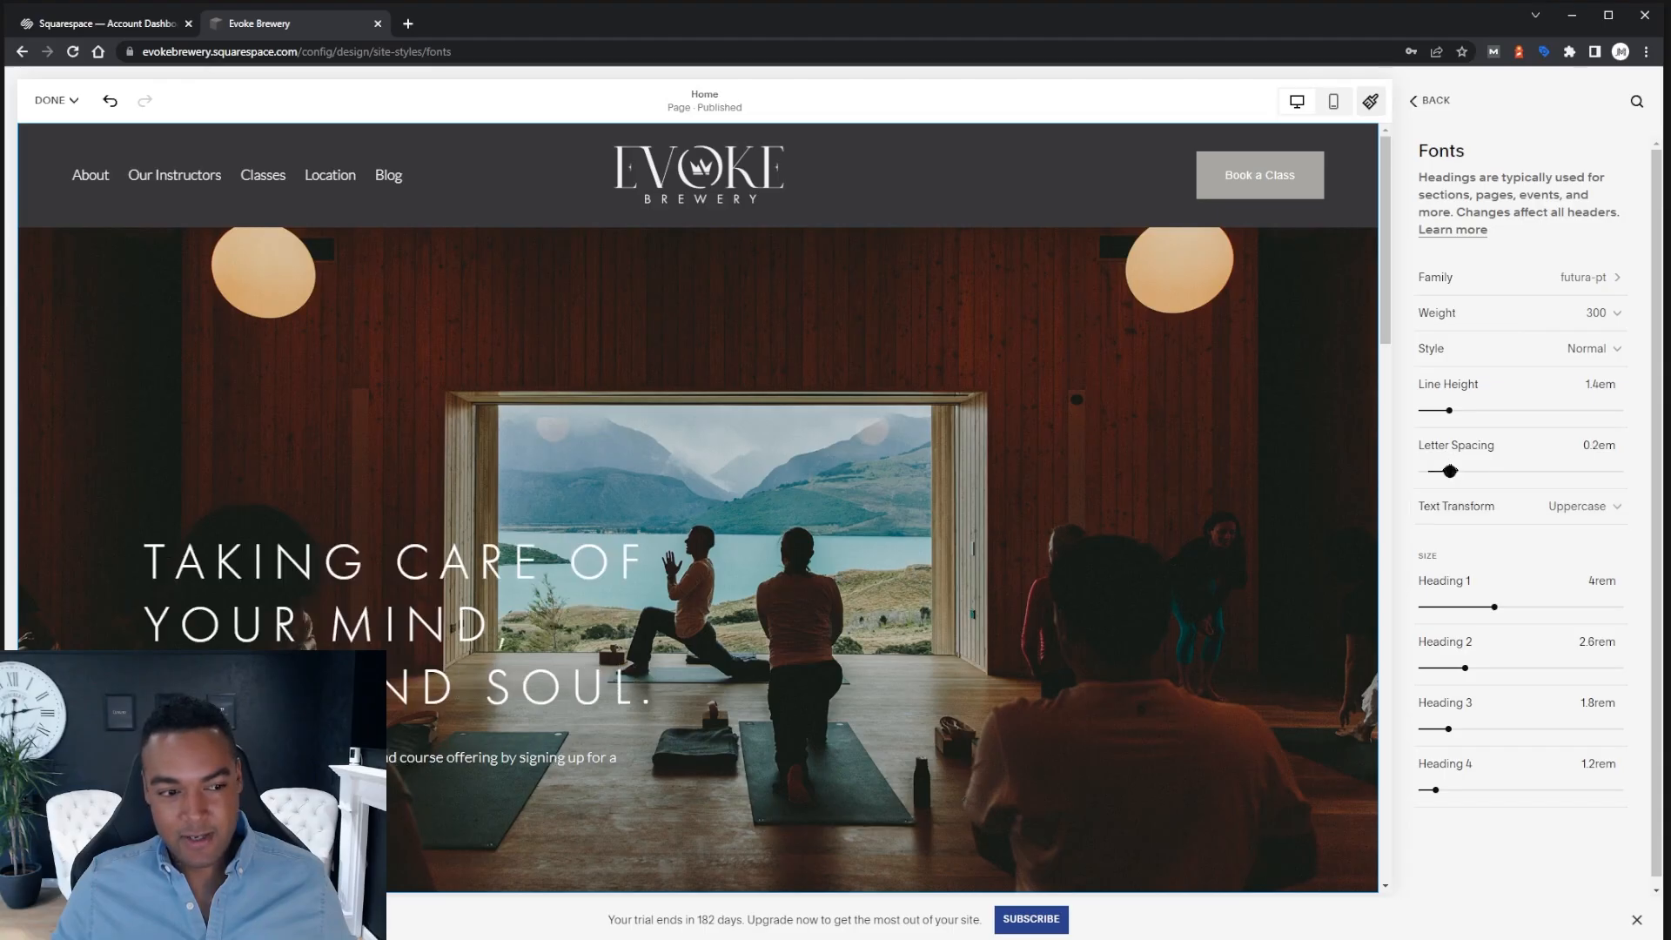
left_click_drag(1449, 471, 1446, 471)
left_click(1593, 445)
key("Down")
key("Down")
key("Up")
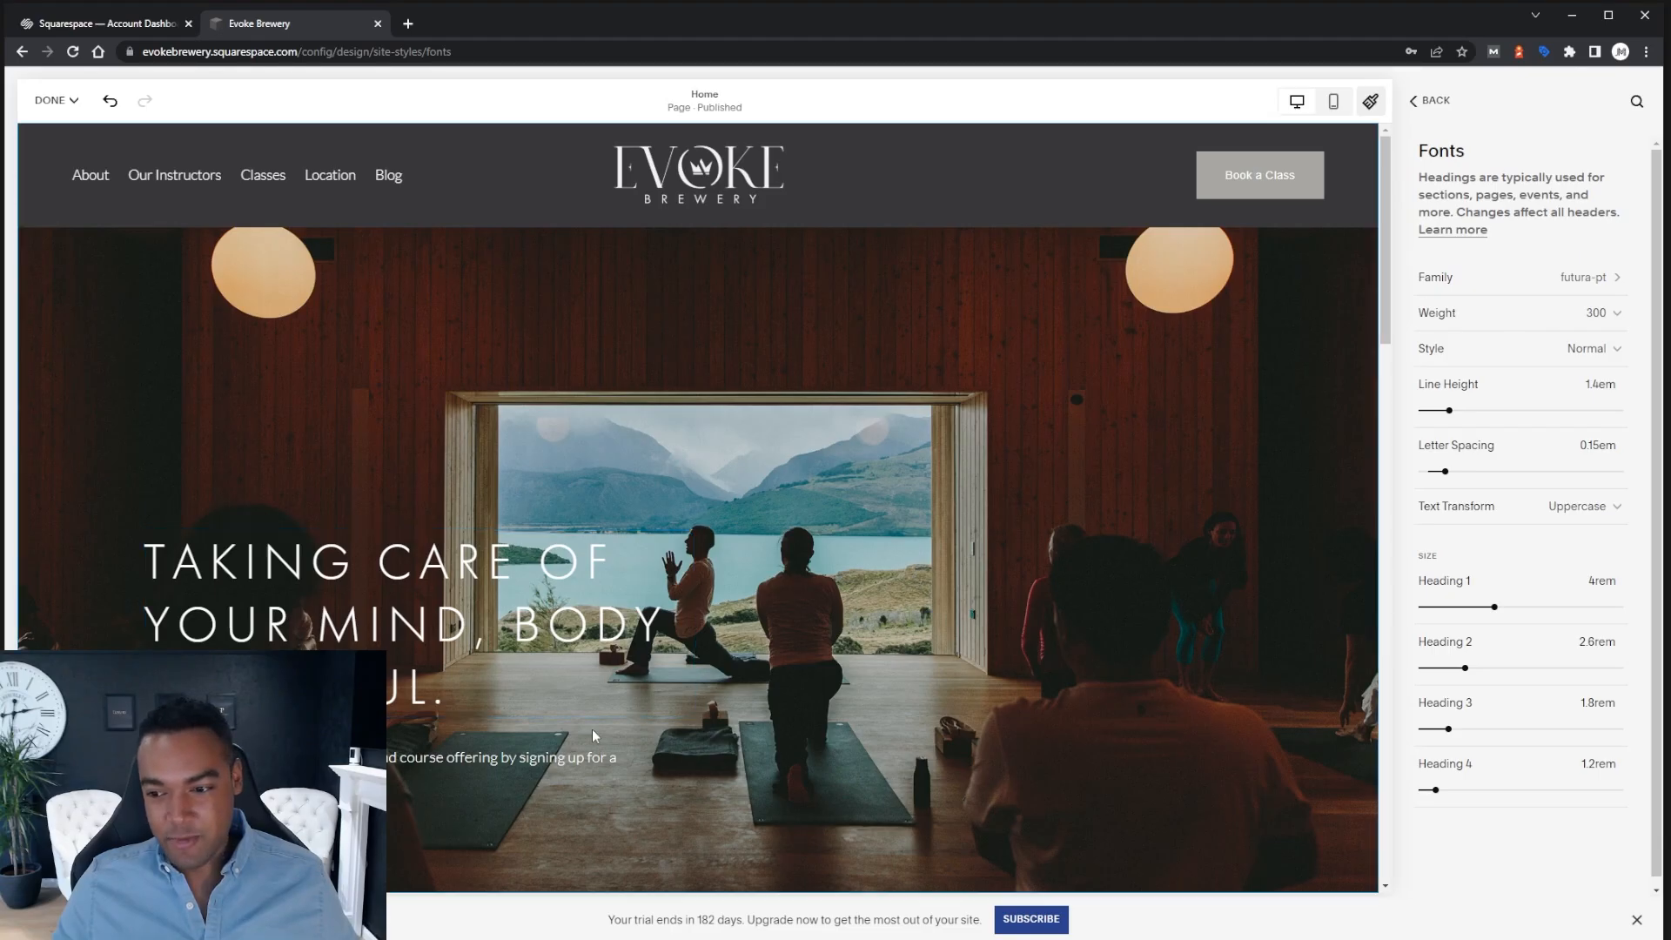
Reduce the global Heading 1 size to 3rem
left_click(1483, 608)
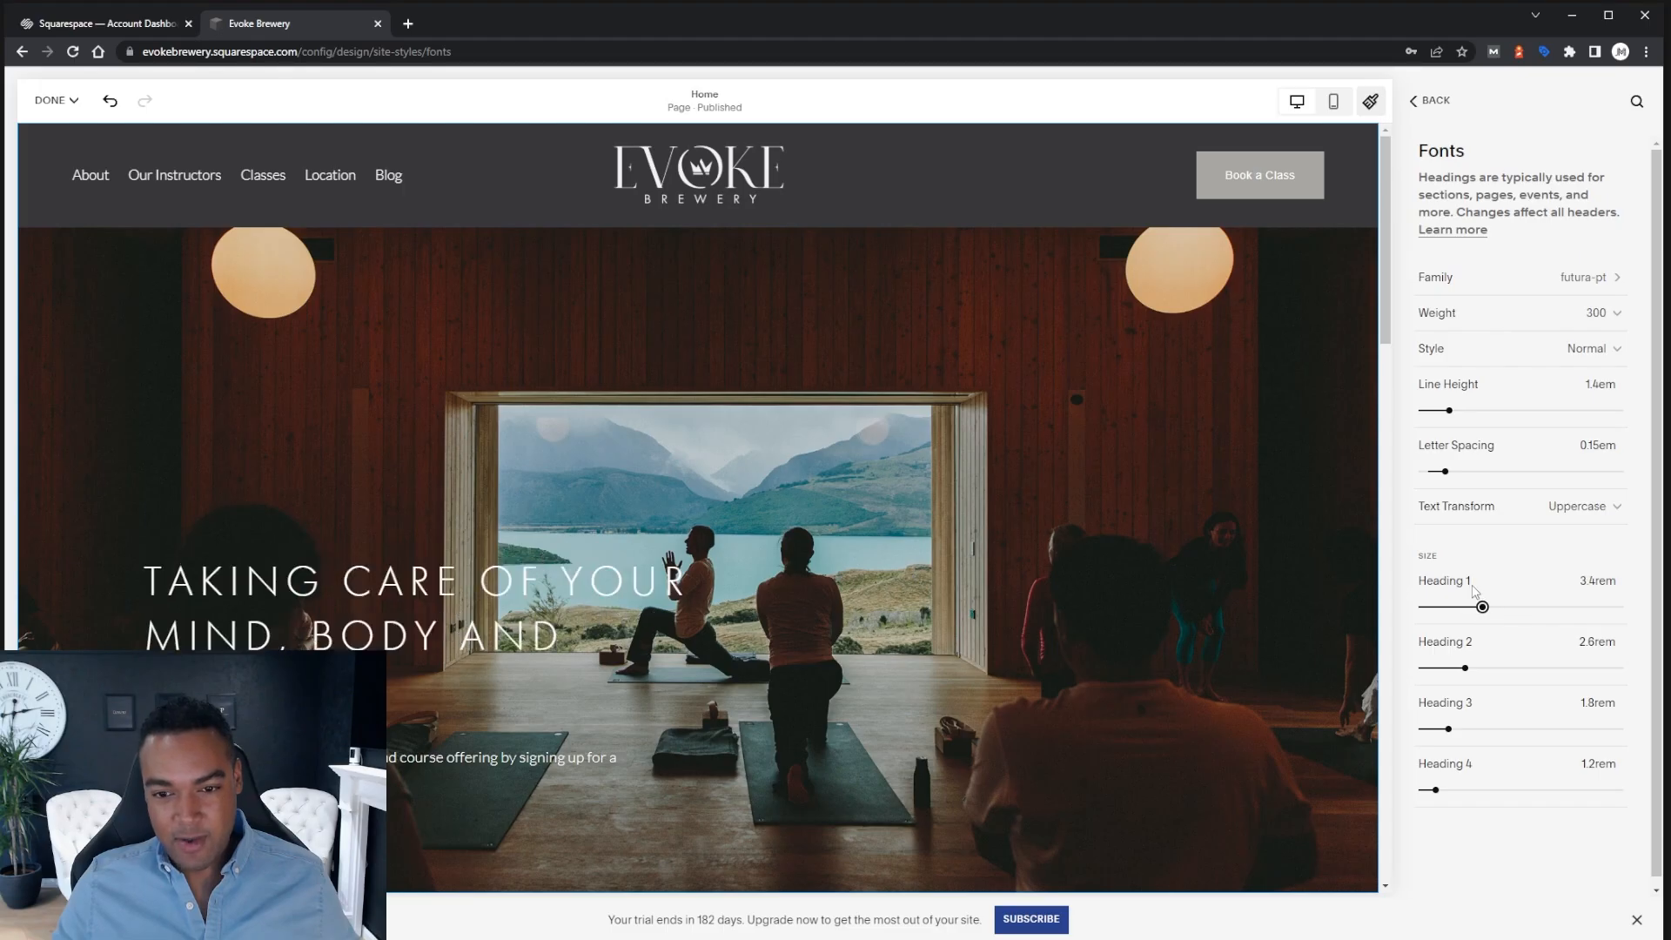
left_click_drag(1482, 606, 1475, 607)
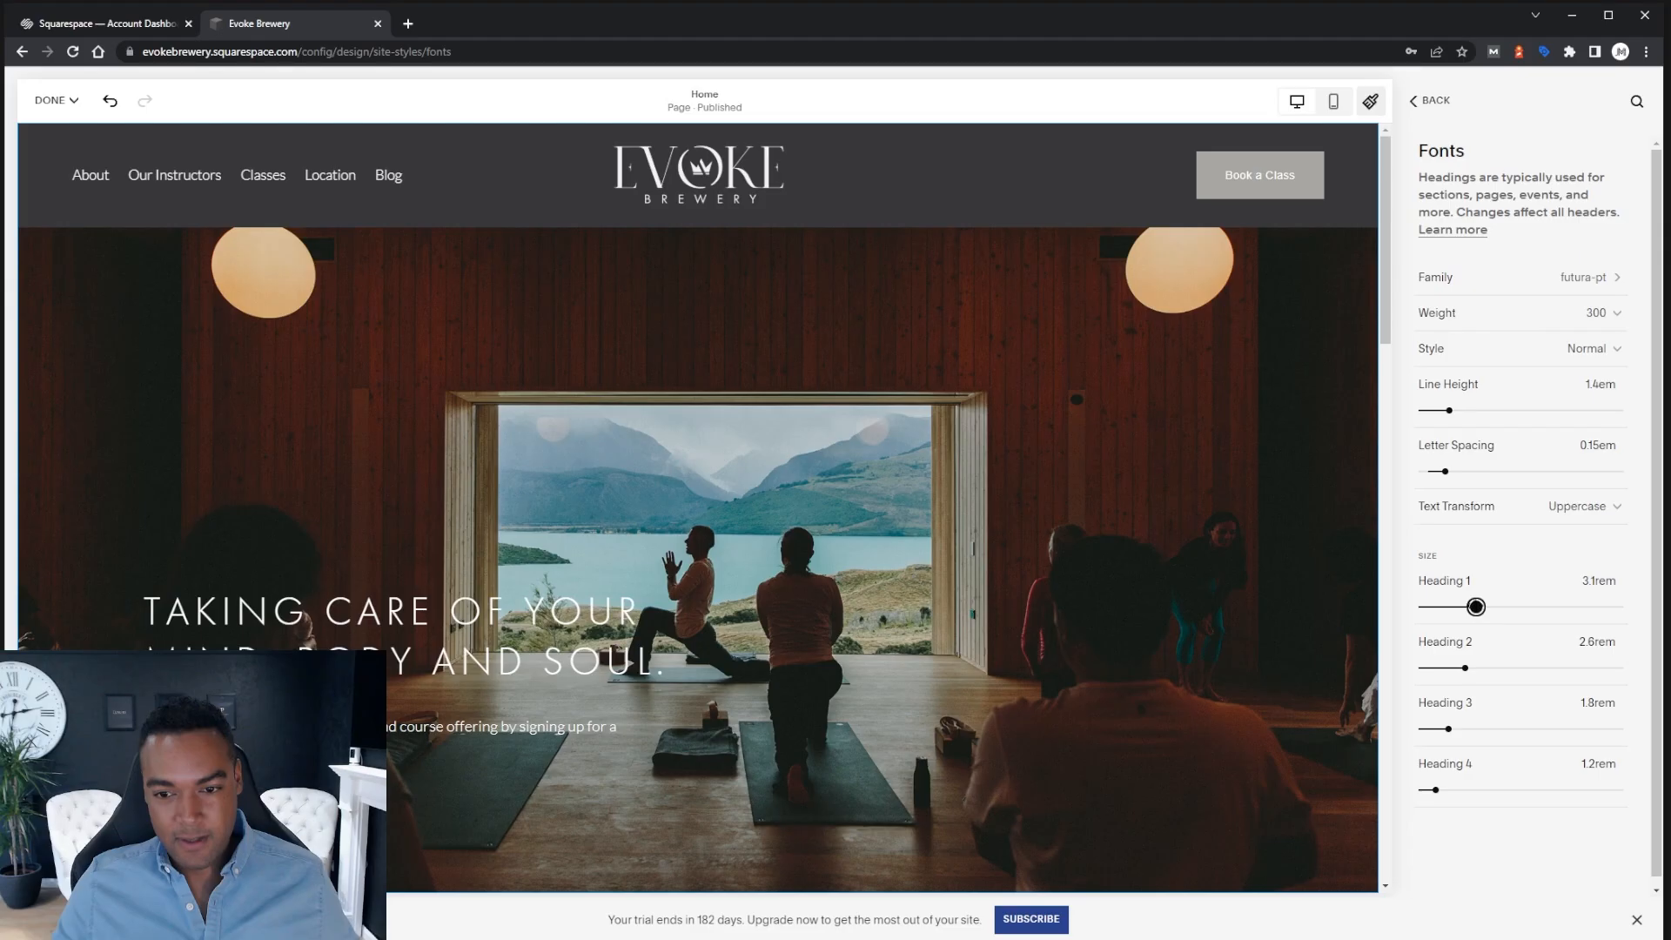
left_click_drag(1475, 606, 1474, 607)
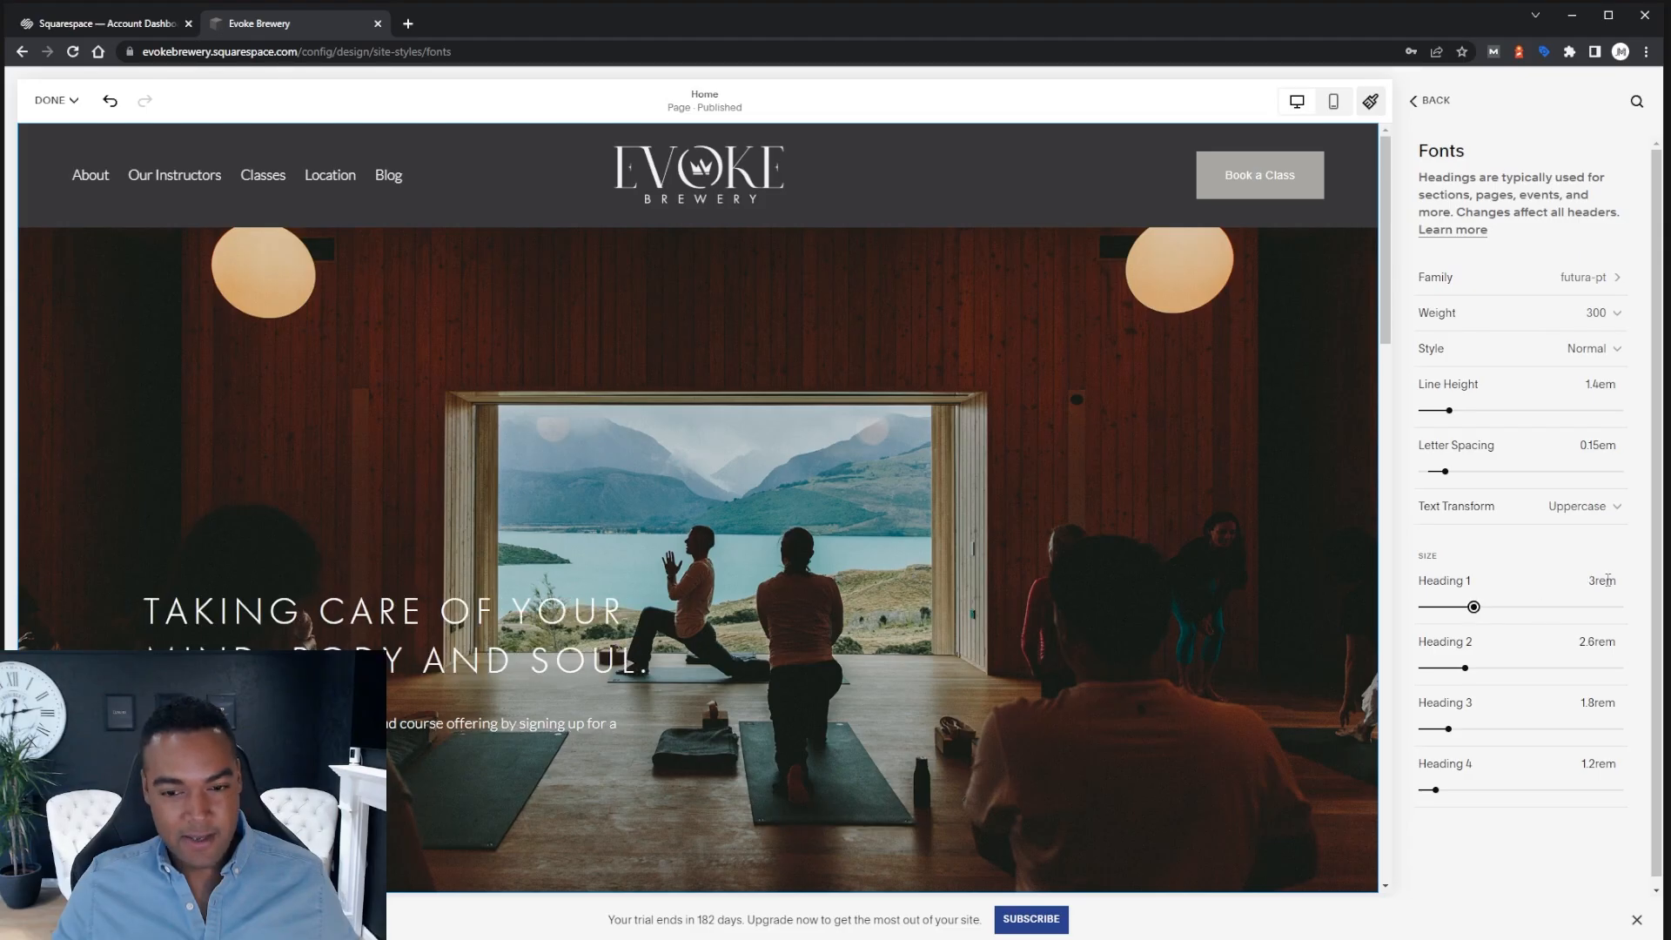
Set the global Heading 2 size to 2rem, judging it against the Upcoming Classes heading
left_click_drag(1461, 669, 1460, 668)
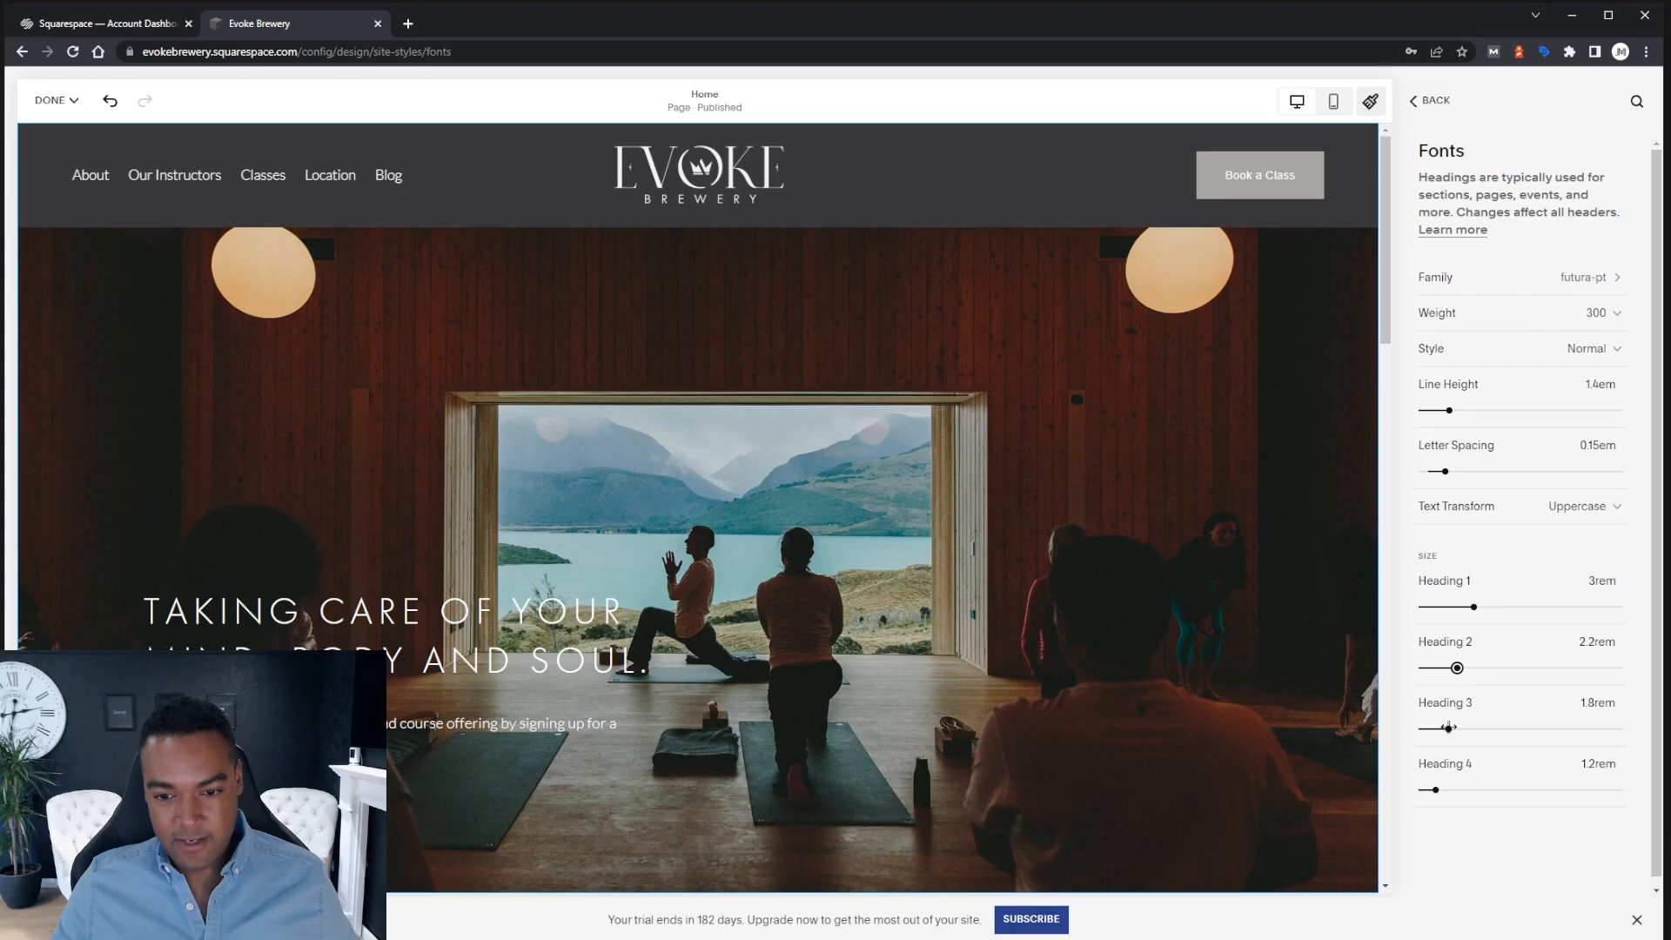
scroll(832, 526, "down", 3)
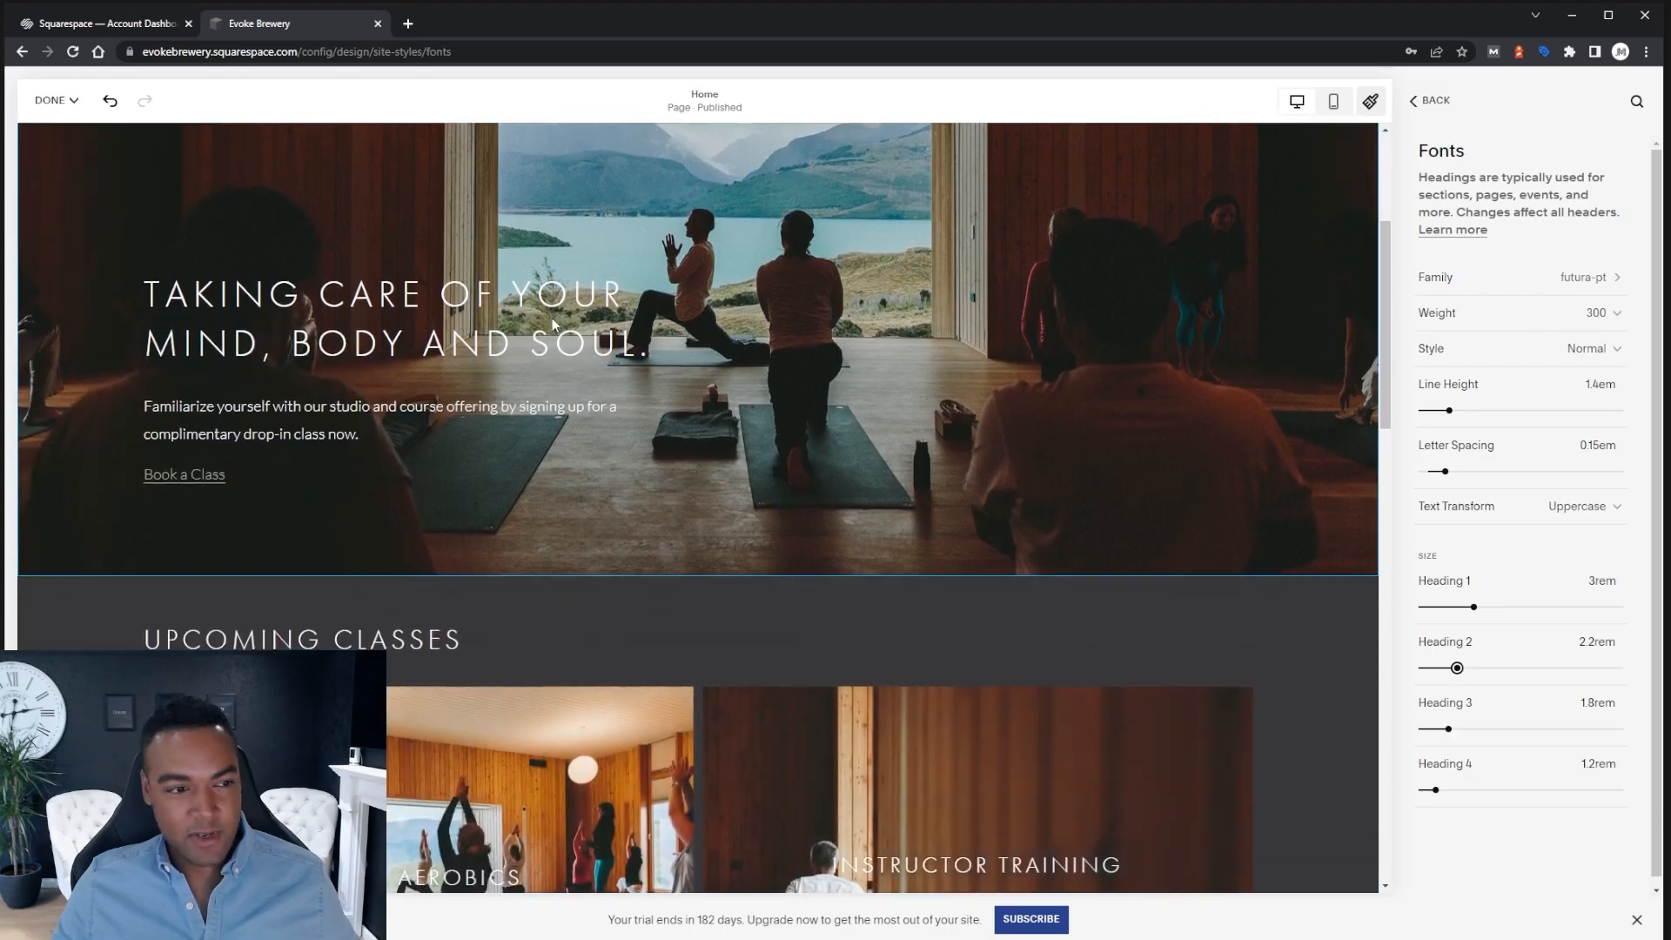
scroll(907, 415, "down", 2)
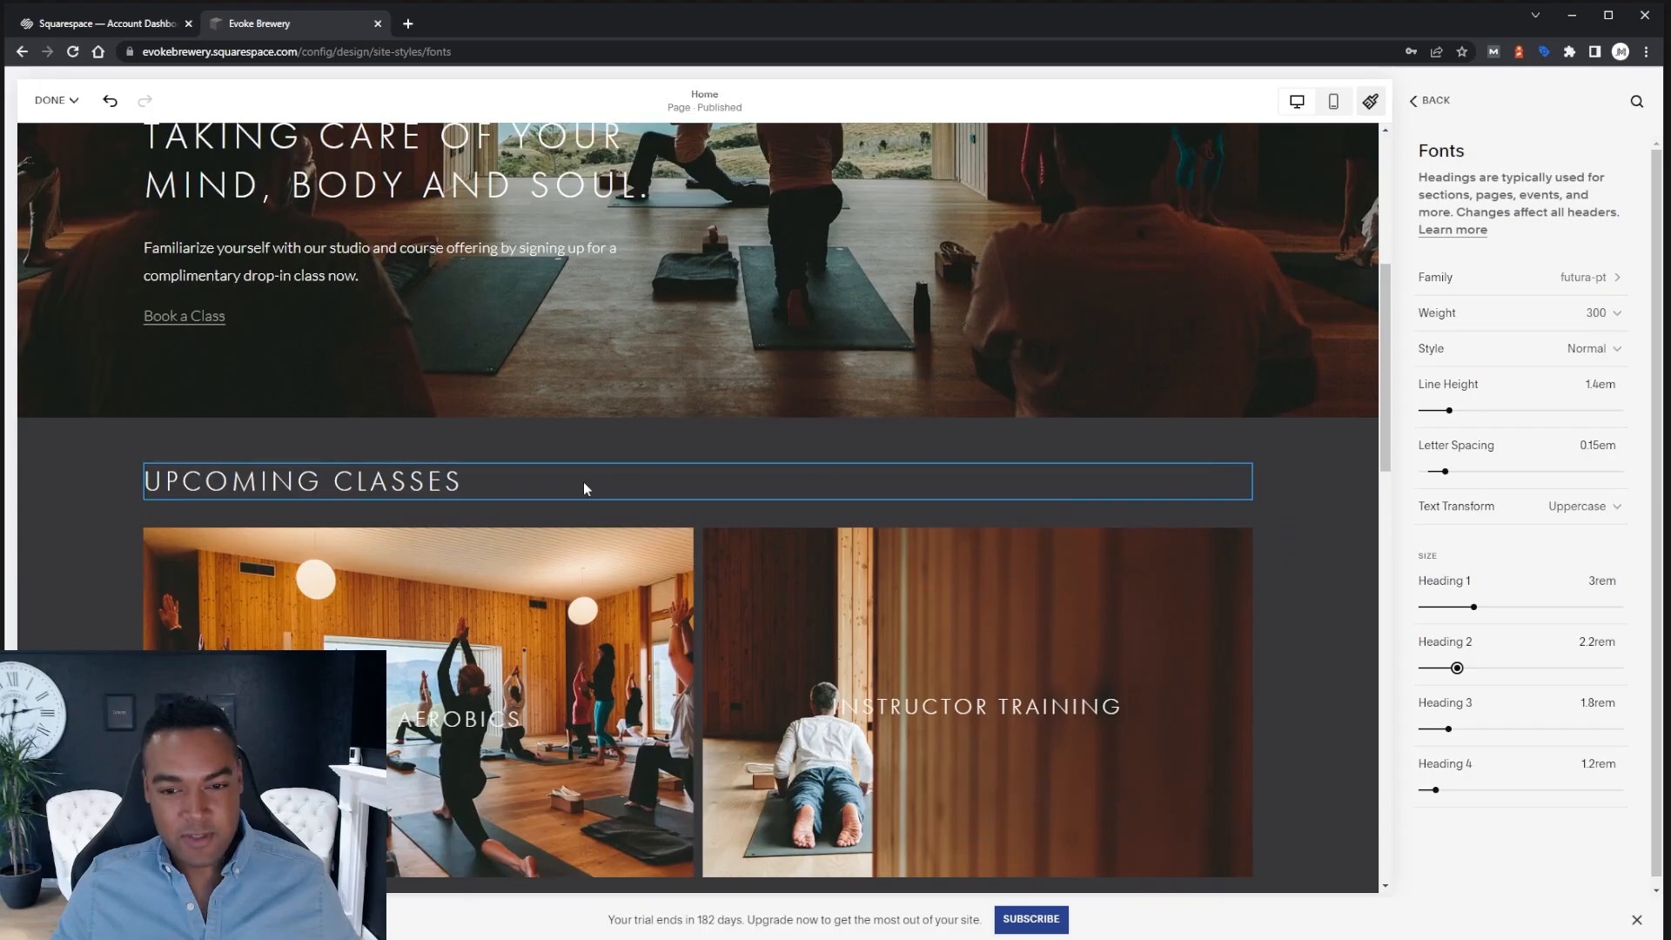
left_click(1506, 668)
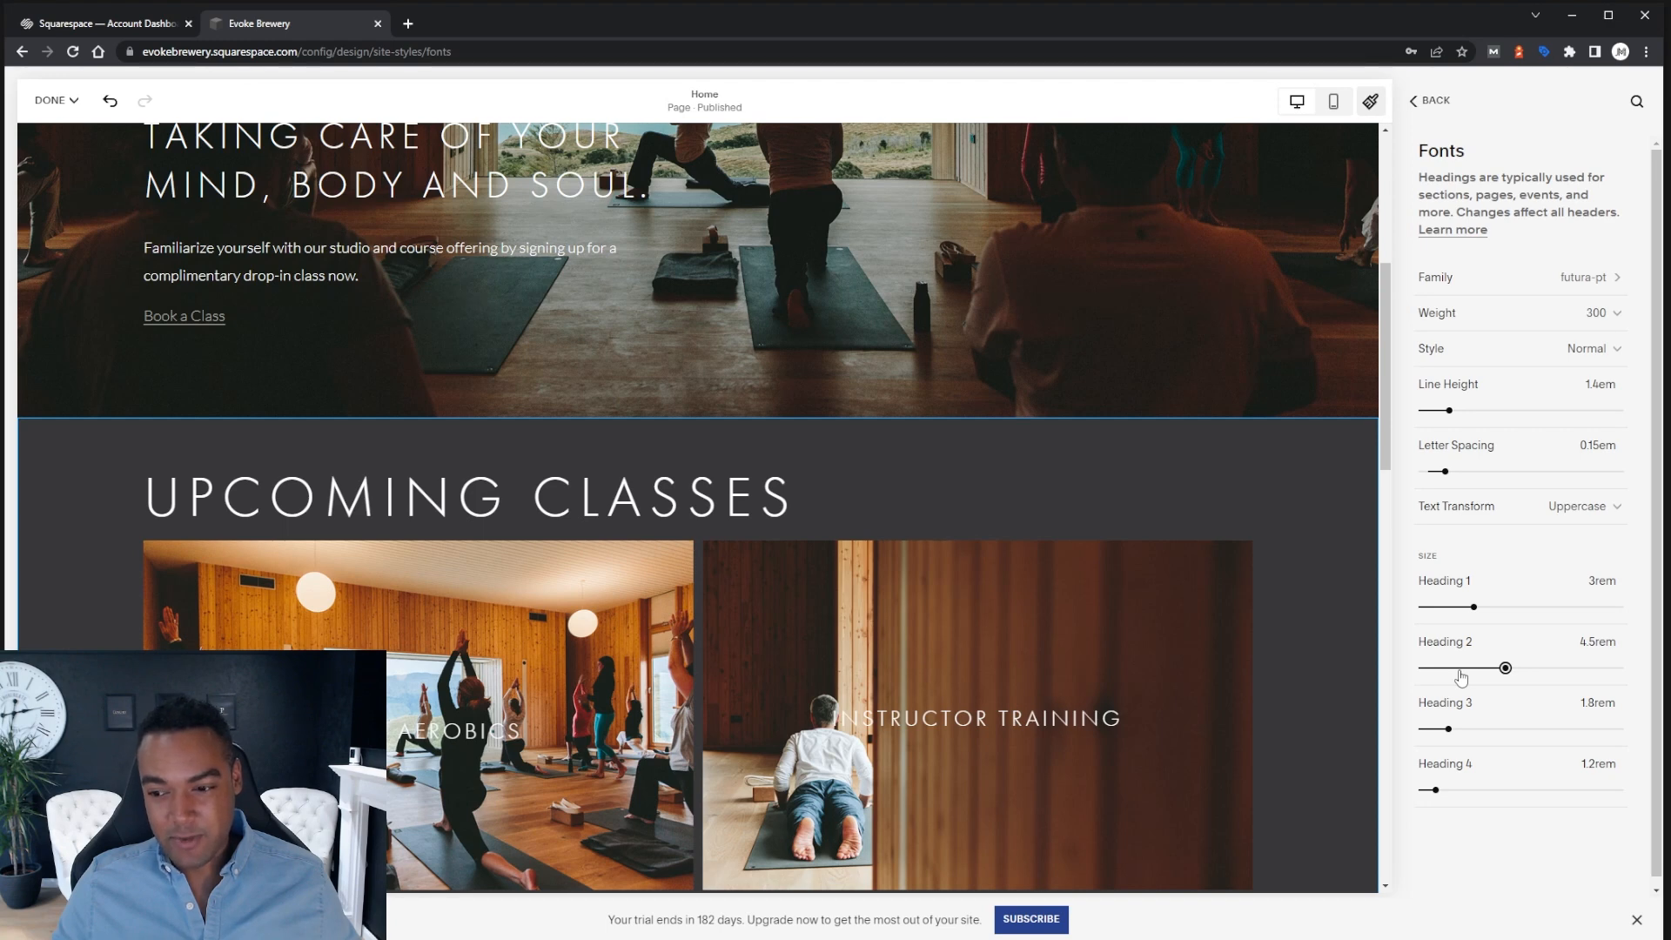
left_click(1459, 669)
left_click_drag(1460, 670, 1453, 667)
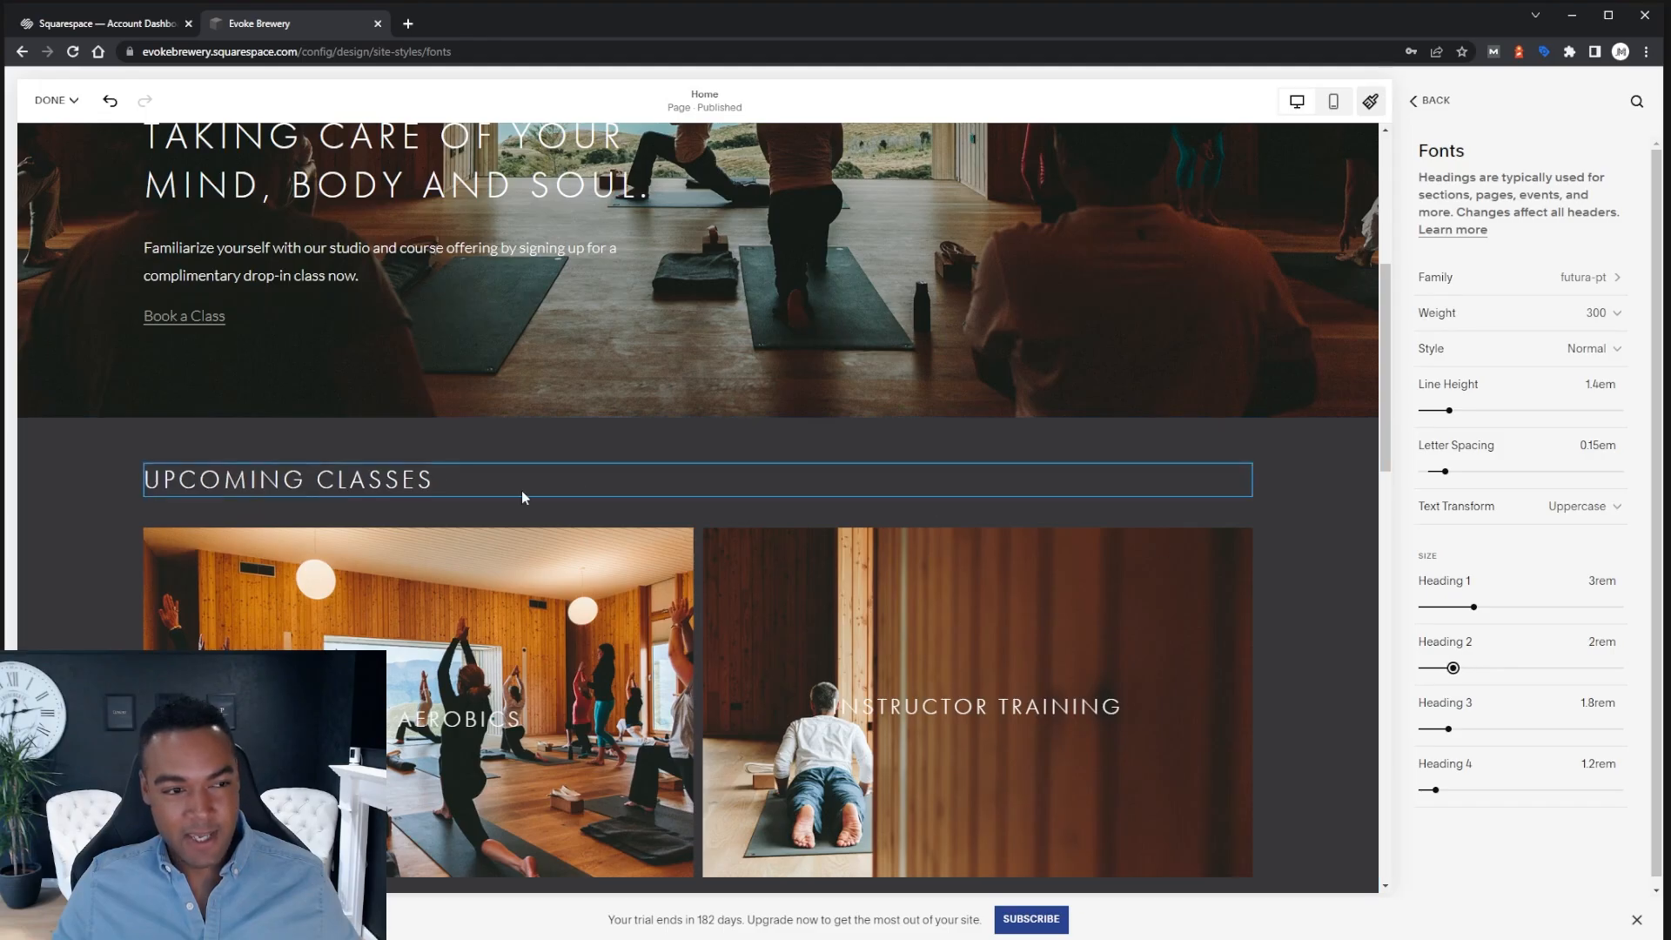
Reduce the global Heading 3 size to 1.5rem
scroll(980, 440, "down", 7)
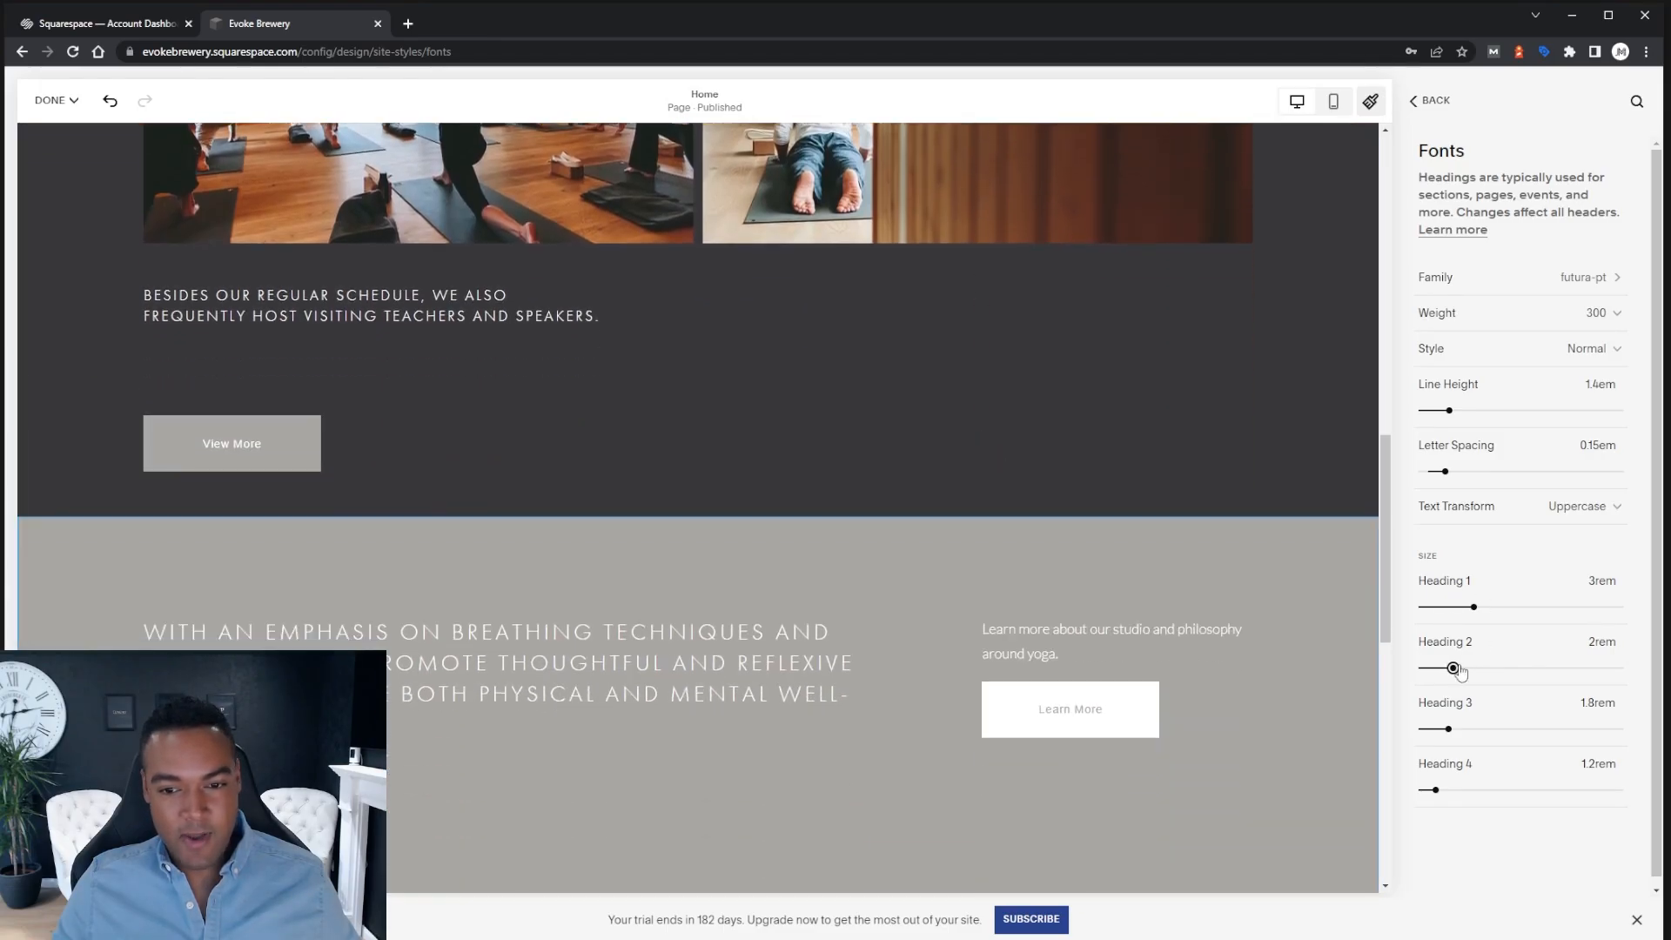
mouse_move(1448, 728)
left_mouse_down()
mouse_move(1503, 728)
mouse_move(1445, 729)
left_mouse_up()
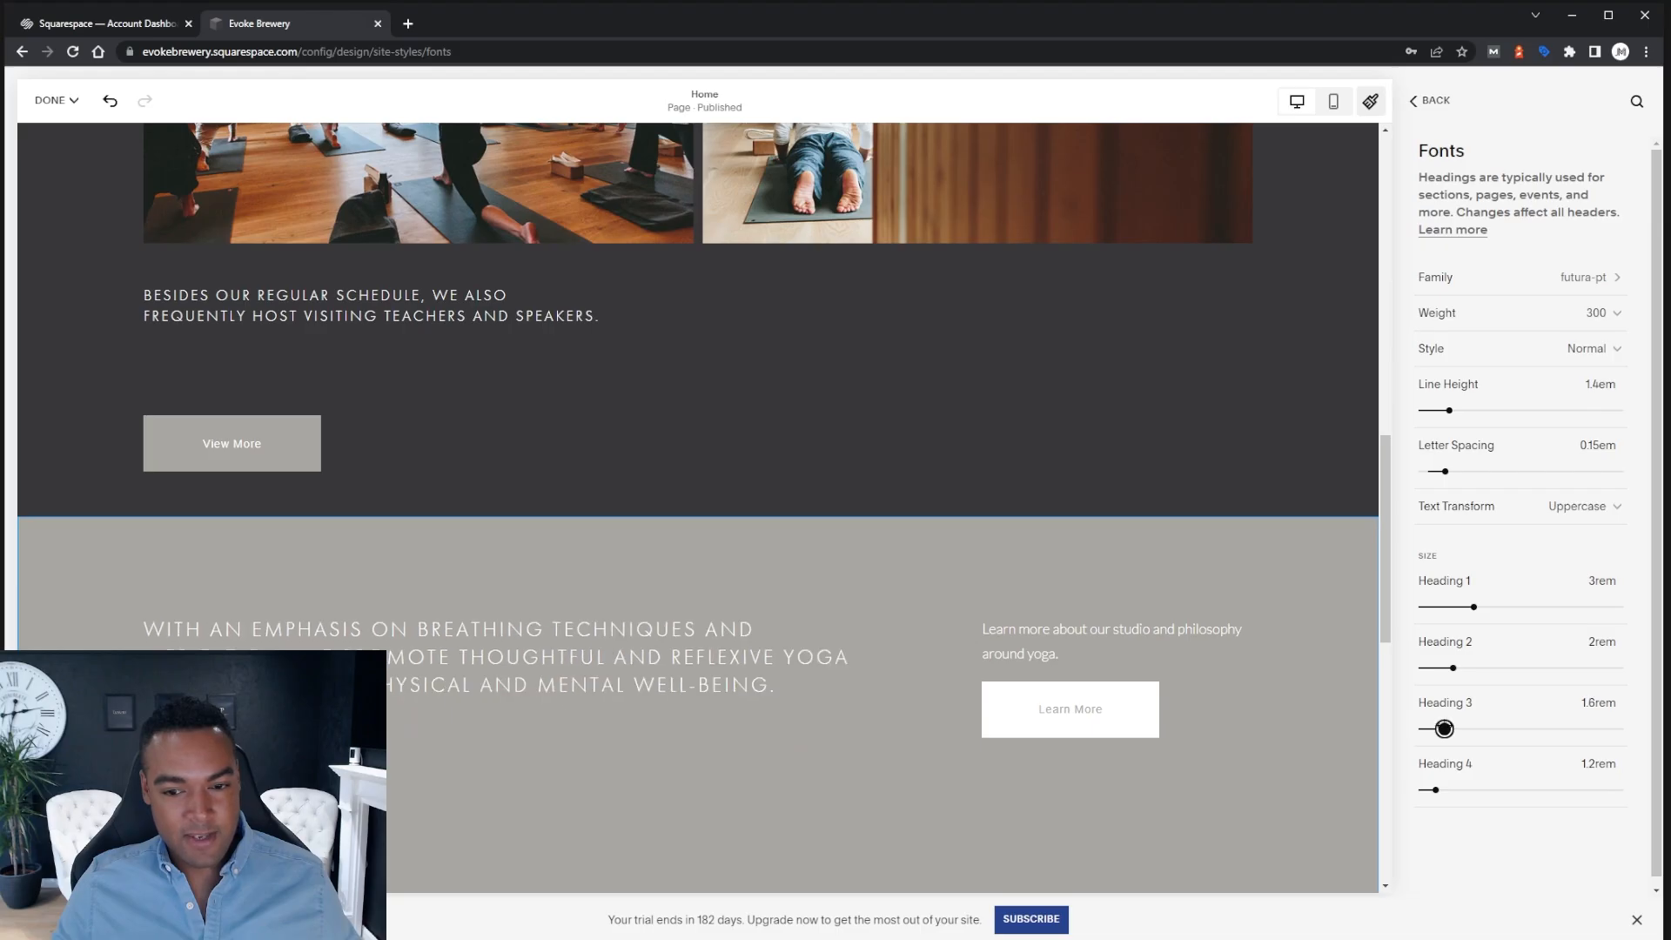
left_click(1600, 702)
key("Down")
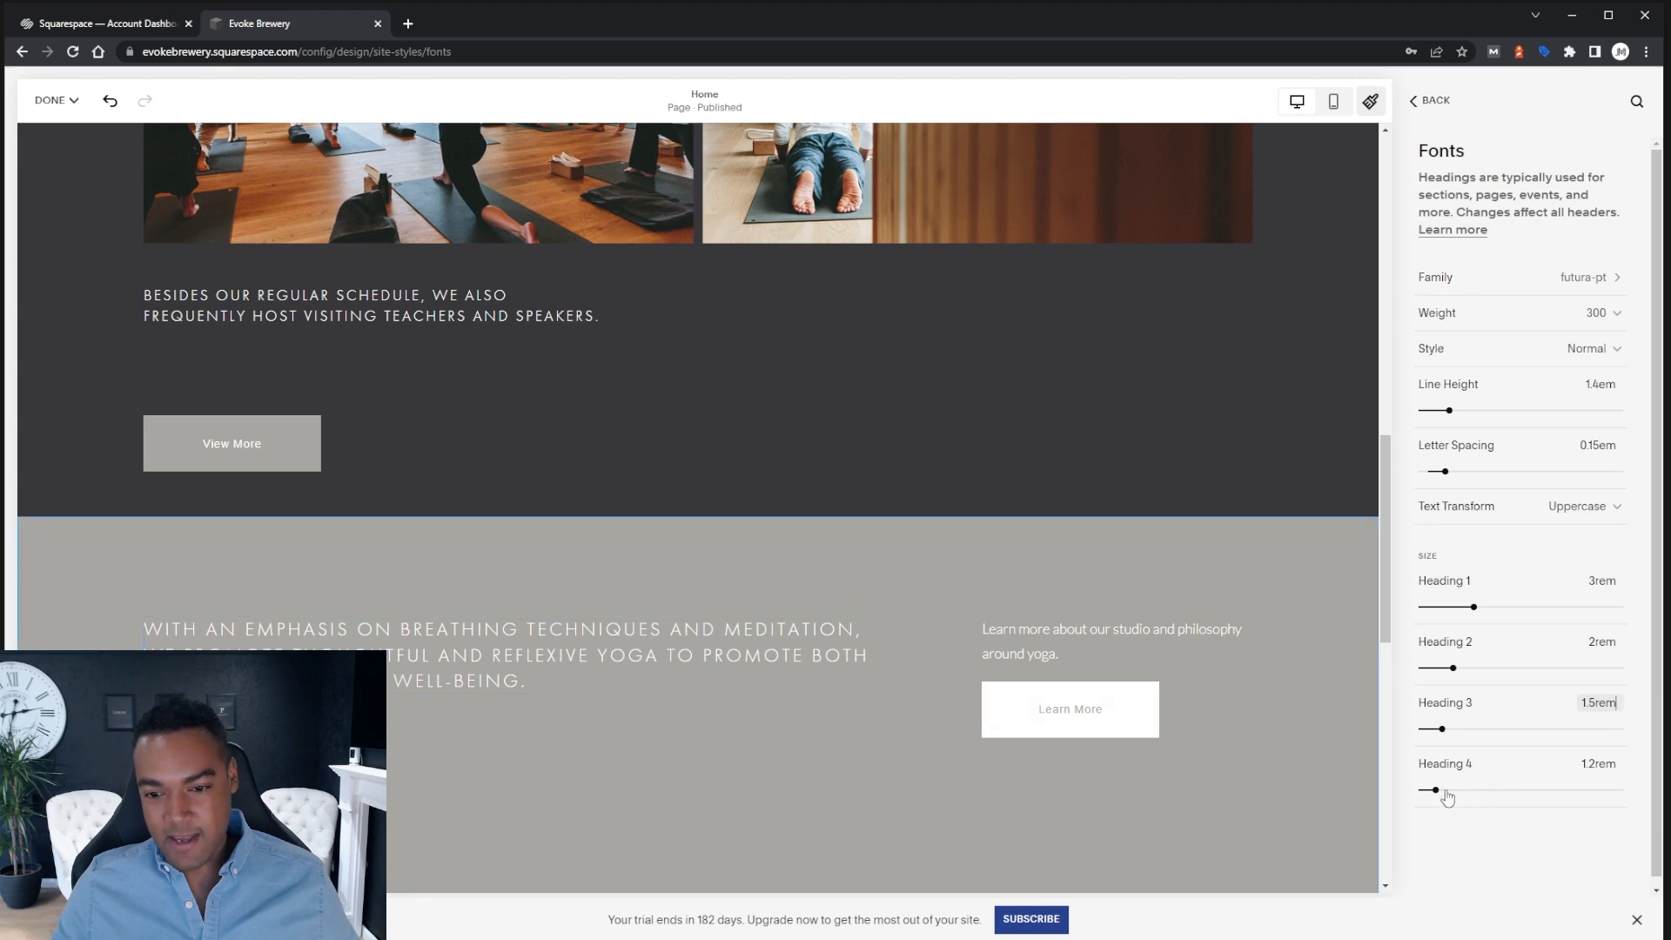
Set the global Heading 4 size to 1.1rem
scroll(1043, 505, "down", 3)
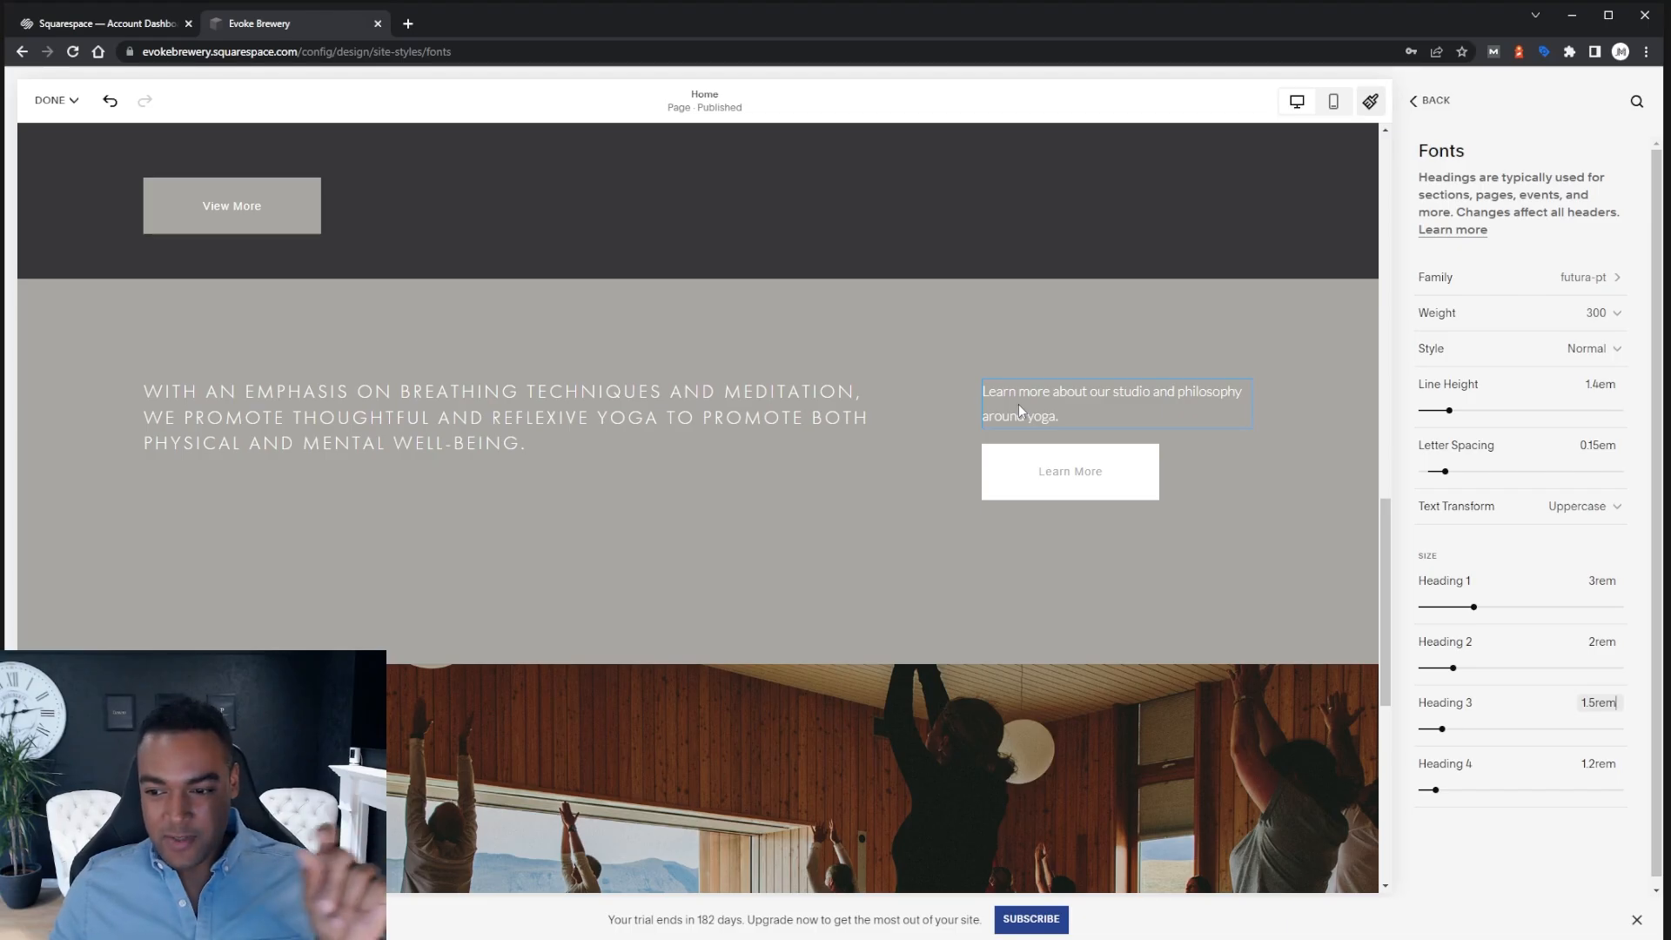
left_click(1597, 765)
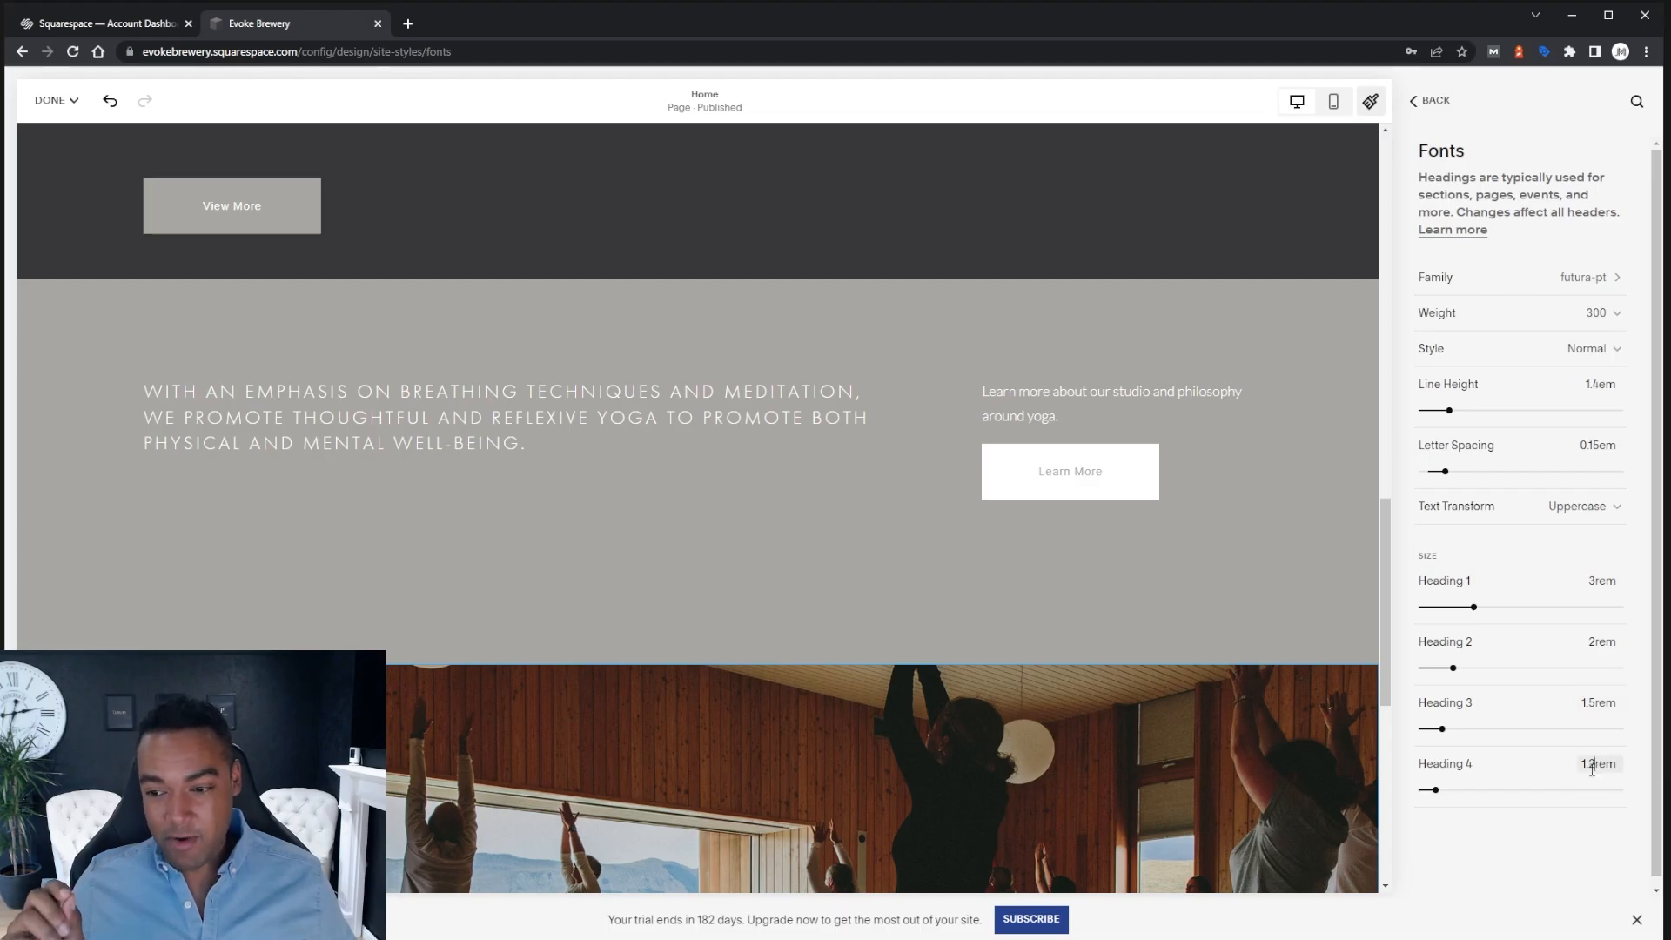
key("BackSpace")
type("1")
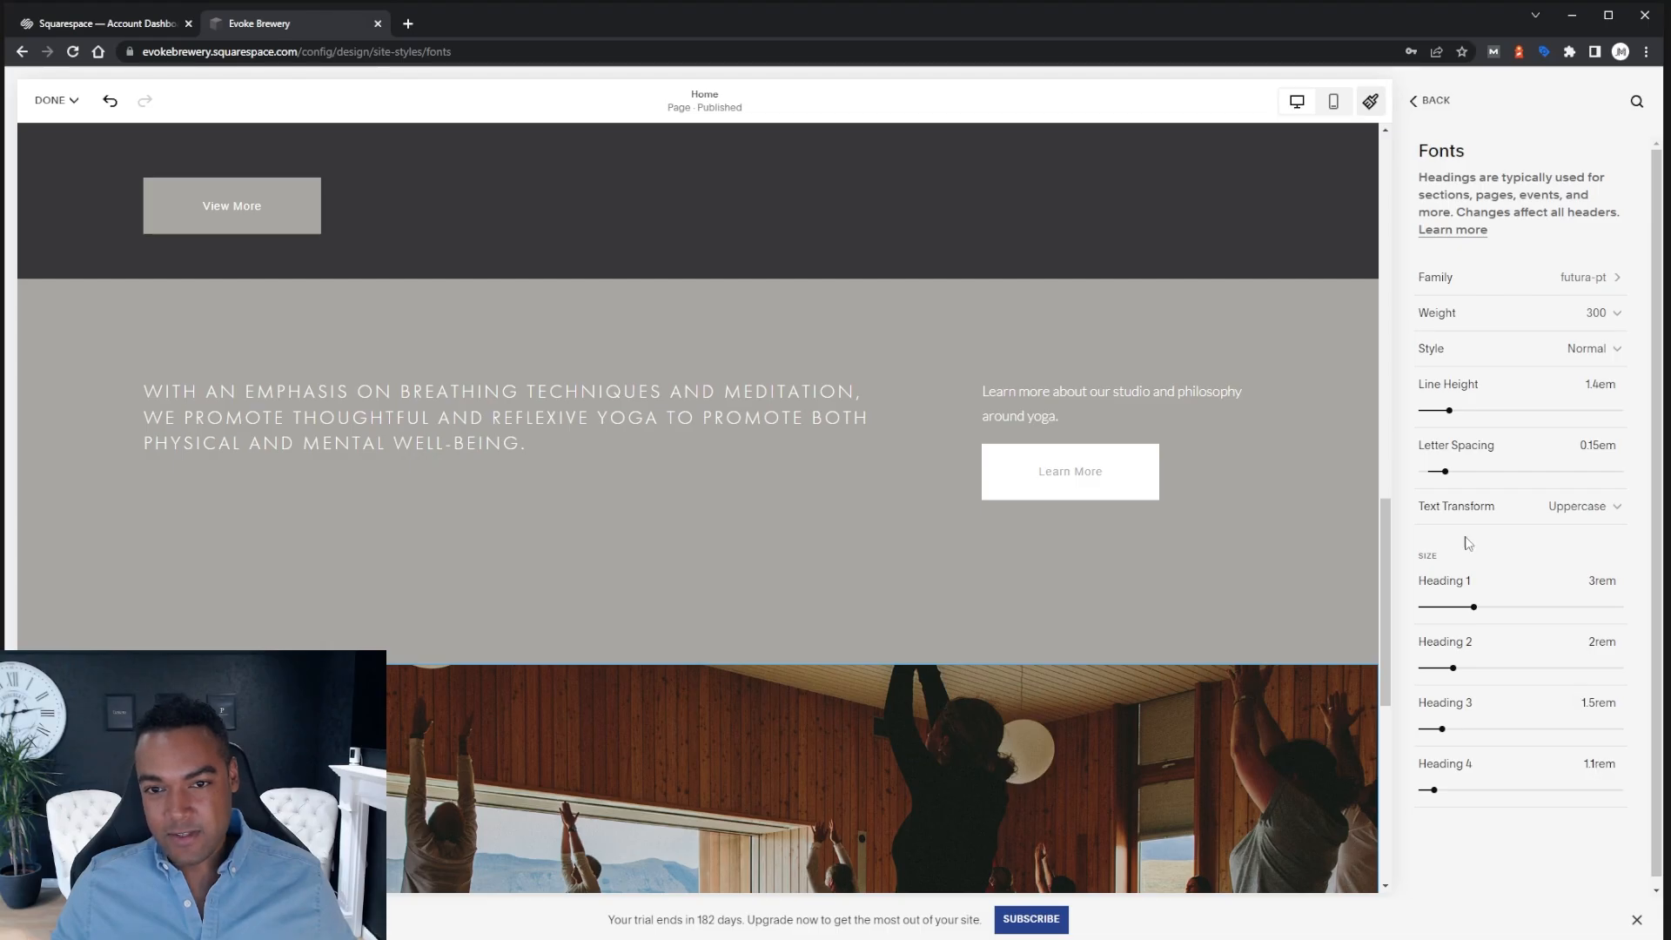
Save the font changes, leave the style editor and check the new heading styles down the home page
left_click(1438, 102)
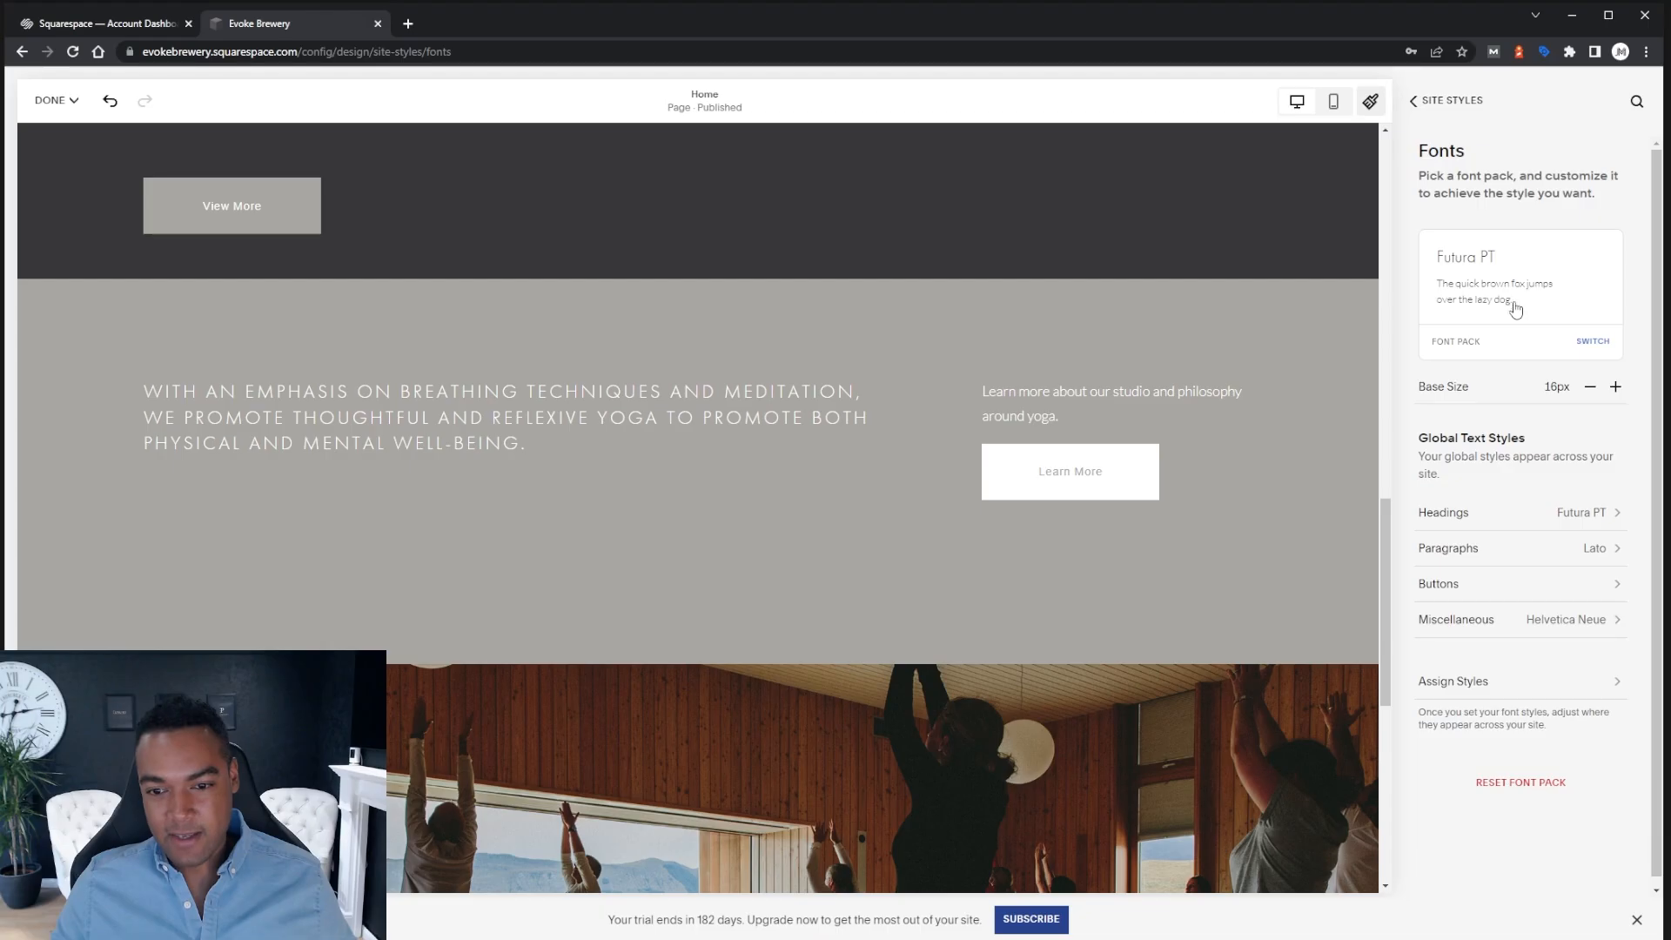
left_click(55, 101)
left_click(54, 147)
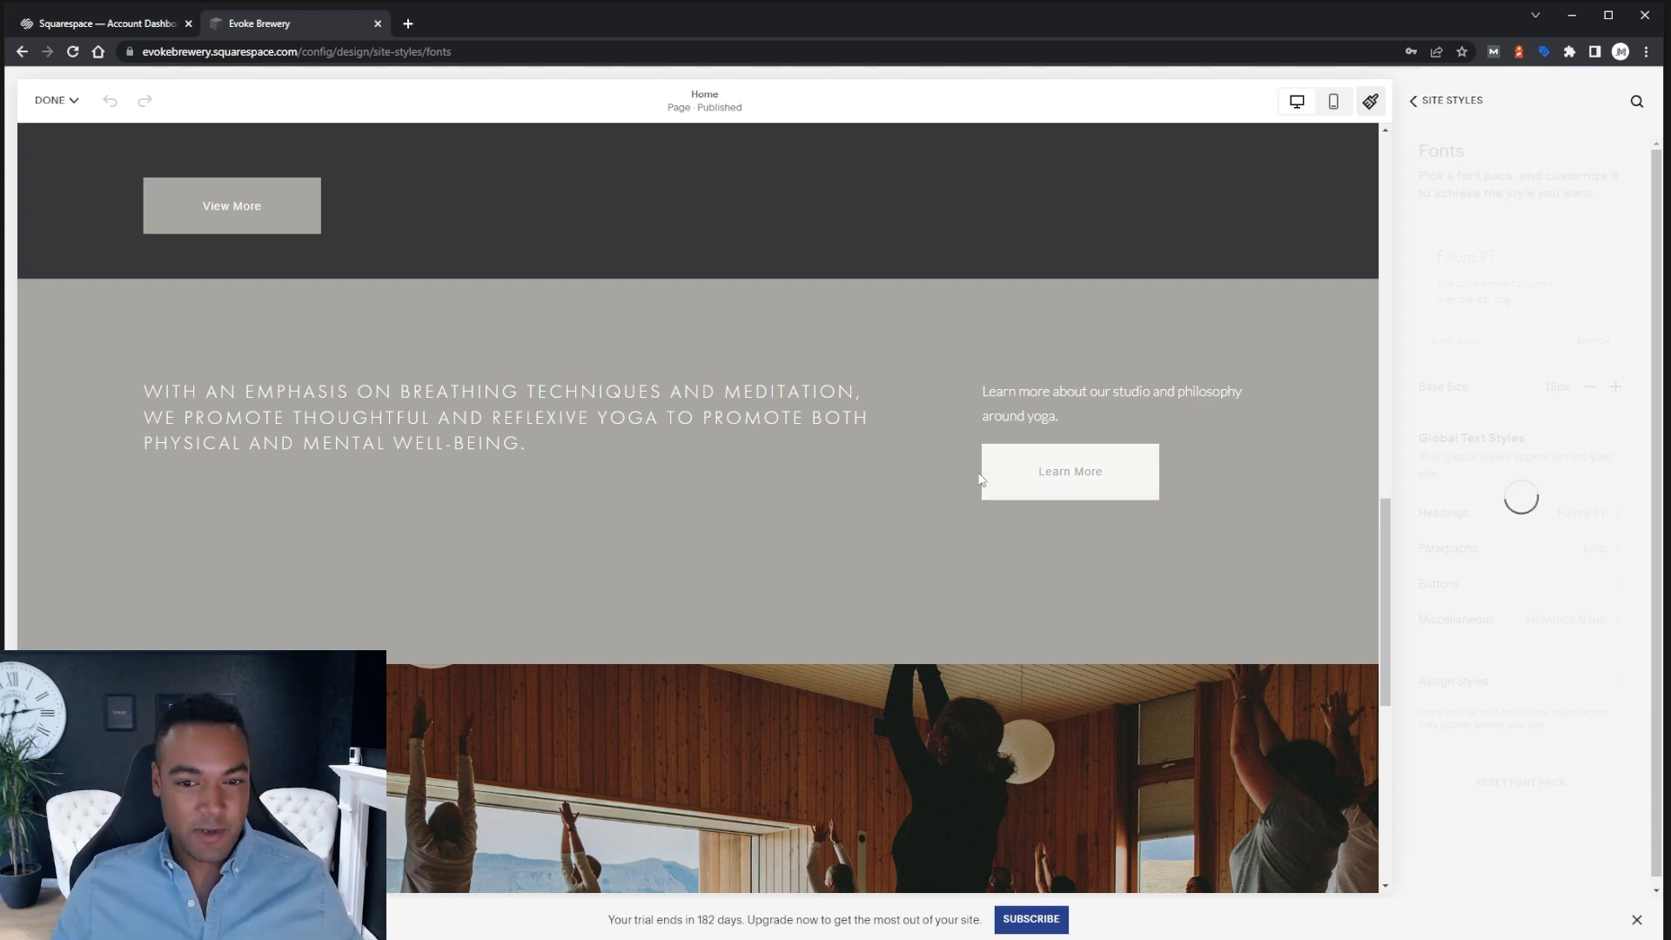
scroll(975, 475, "up", 5)
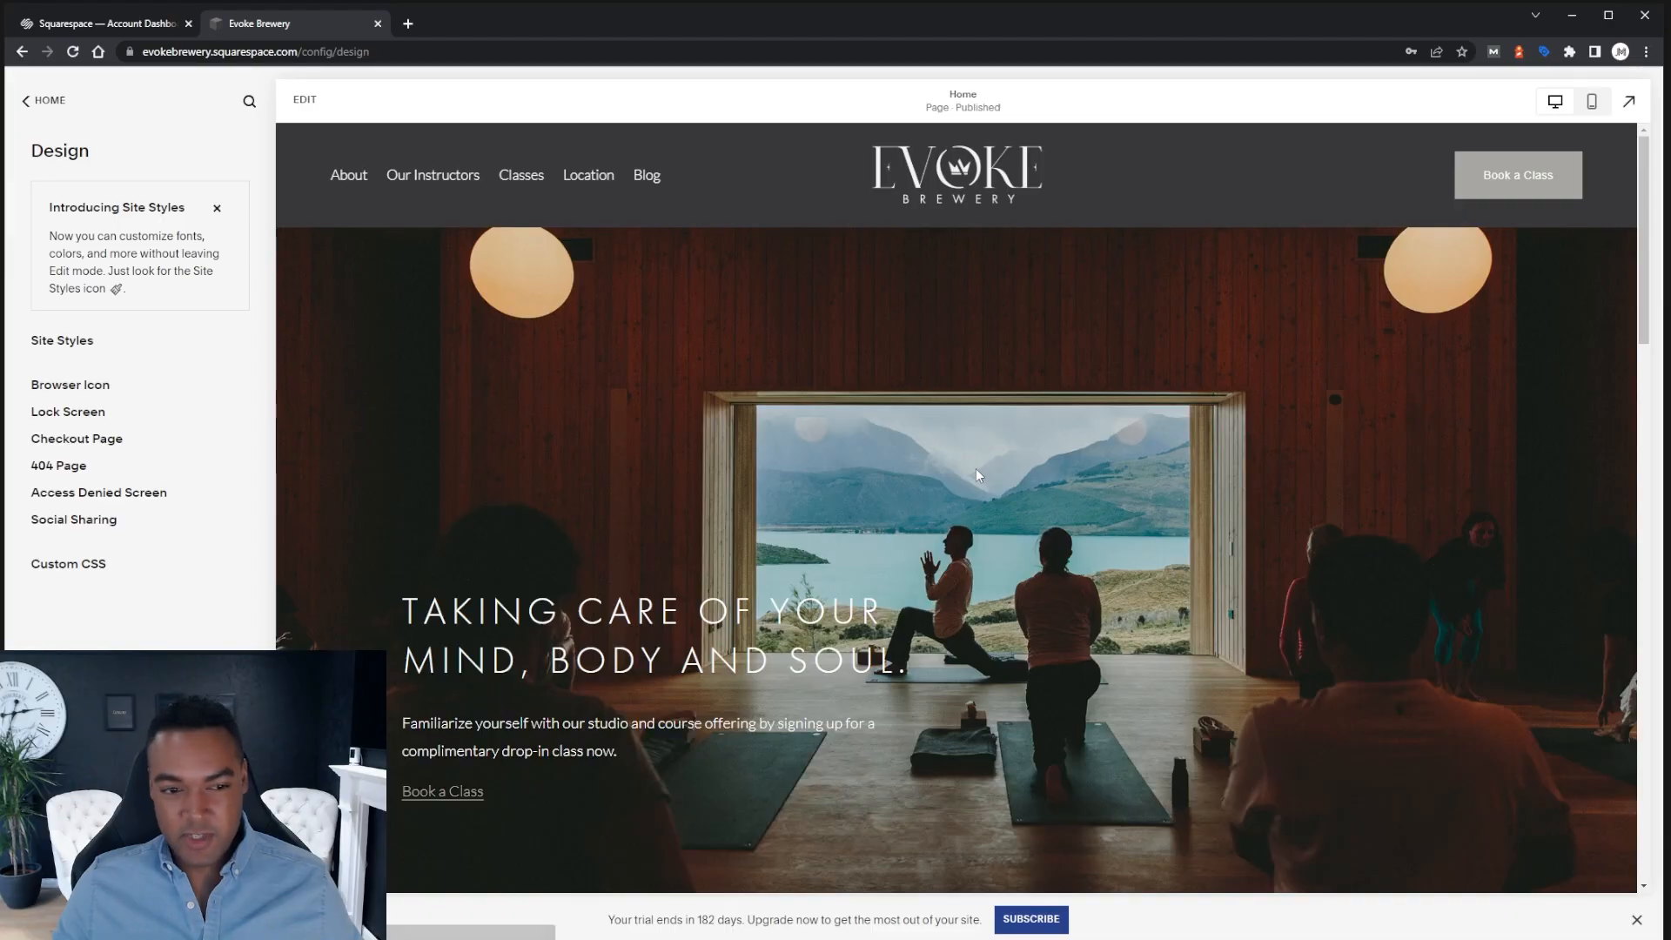
scroll(975, 474, "down", 2)
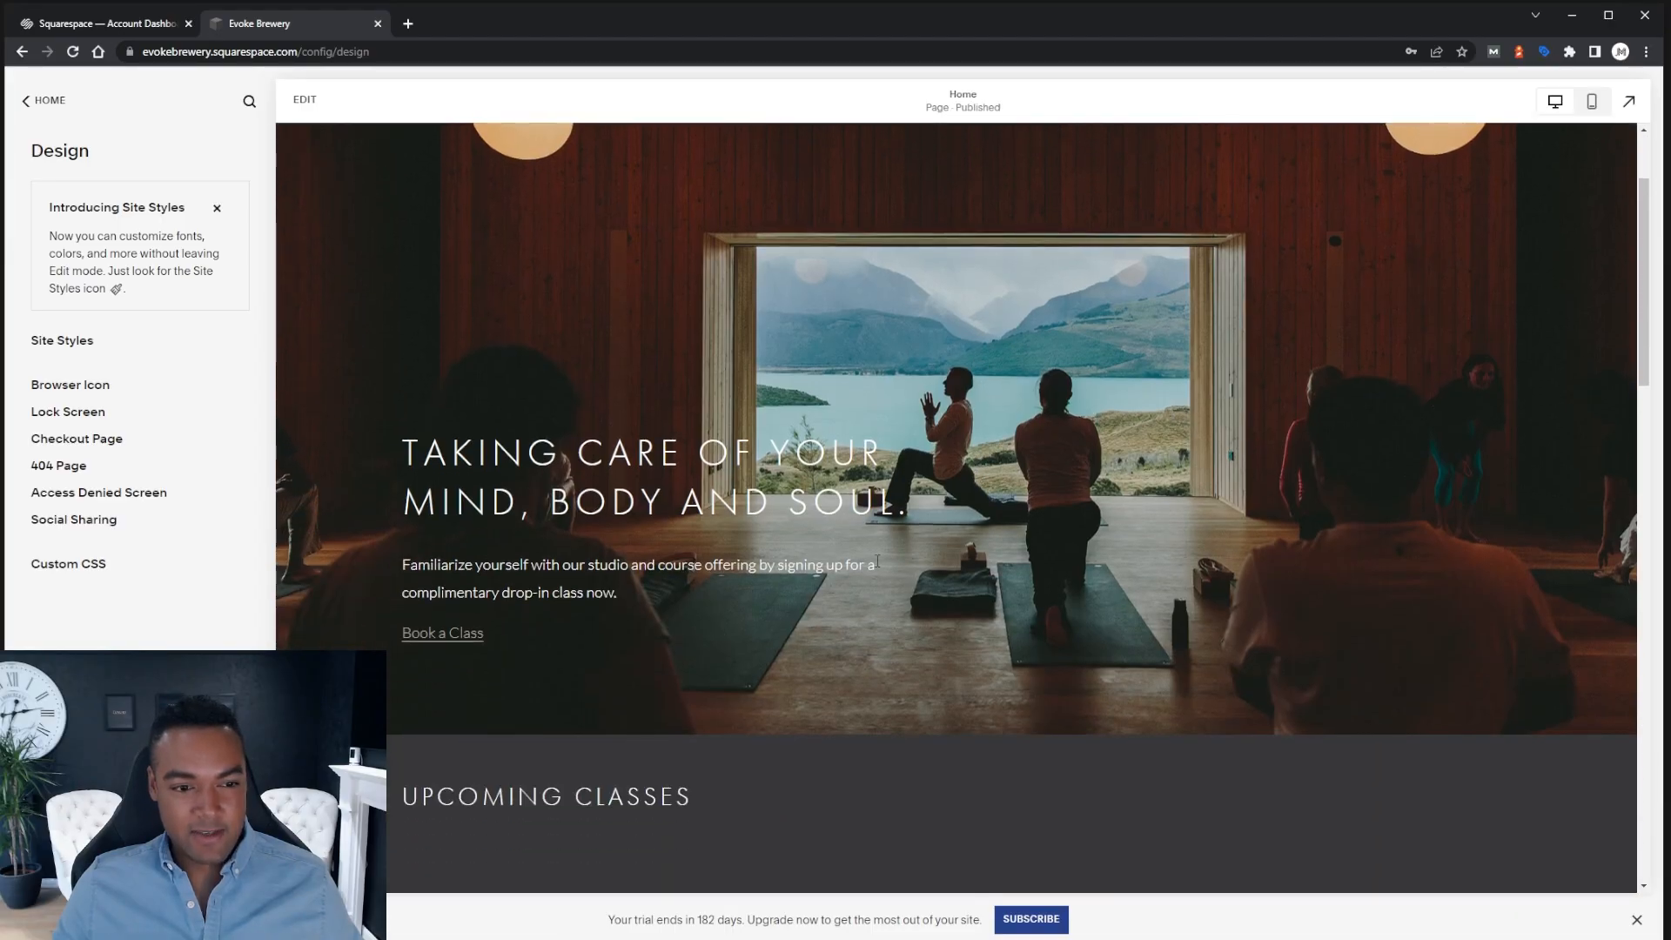
scroll(1001, 529, "up", 2)
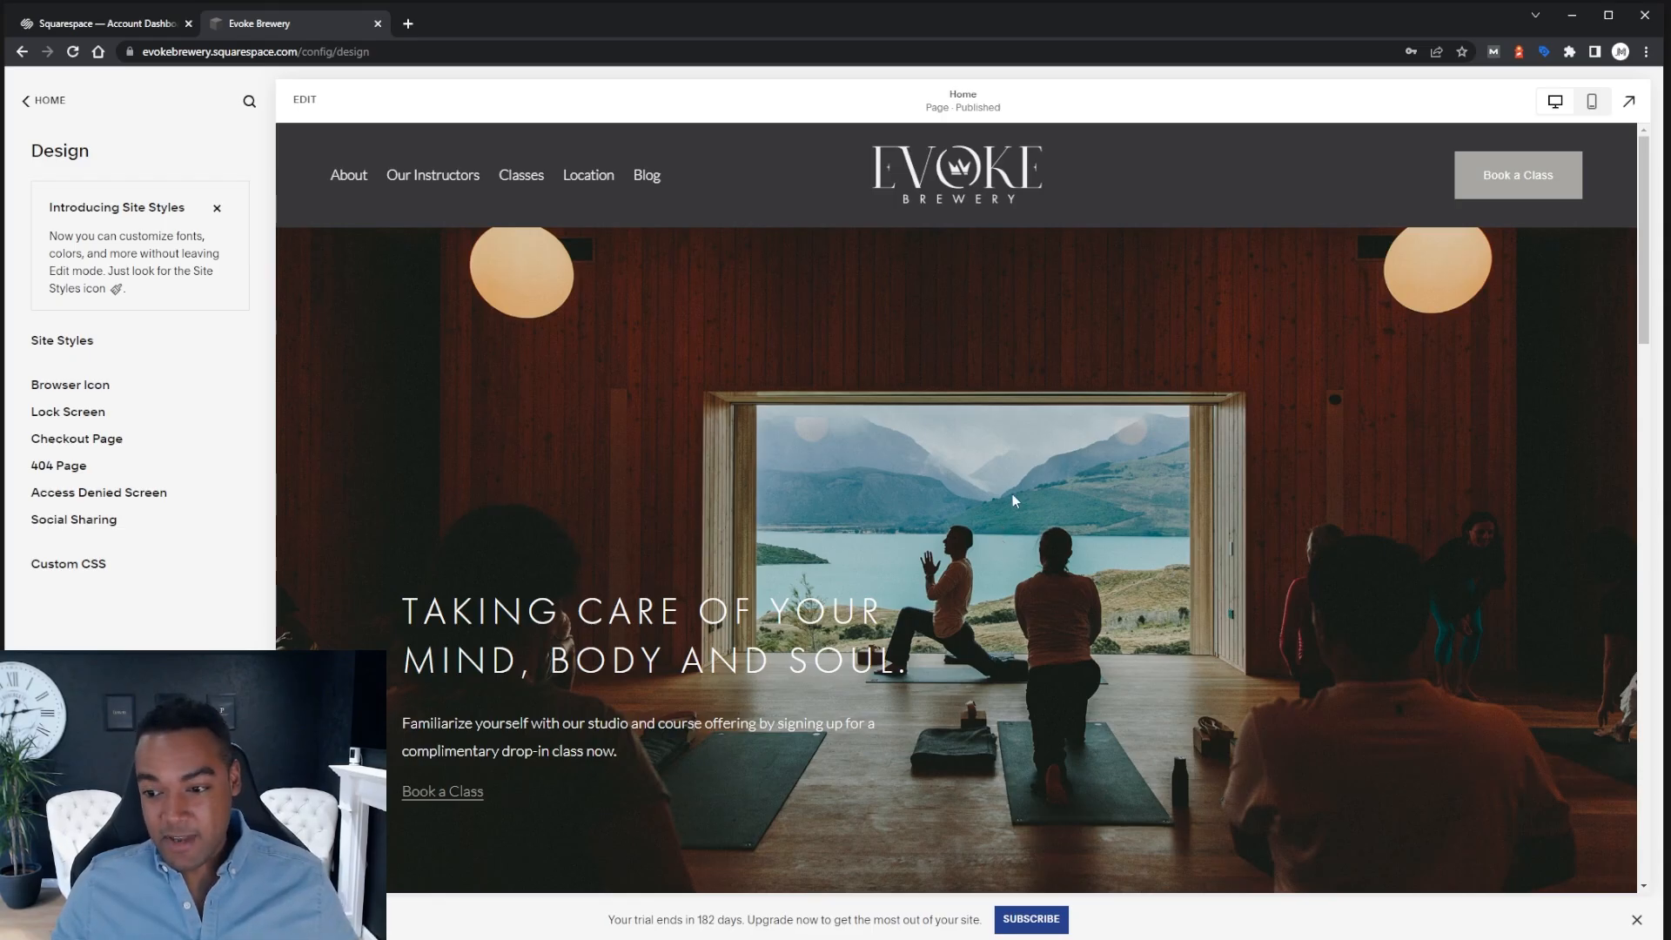
scroll(1012, 496, "down", 5)
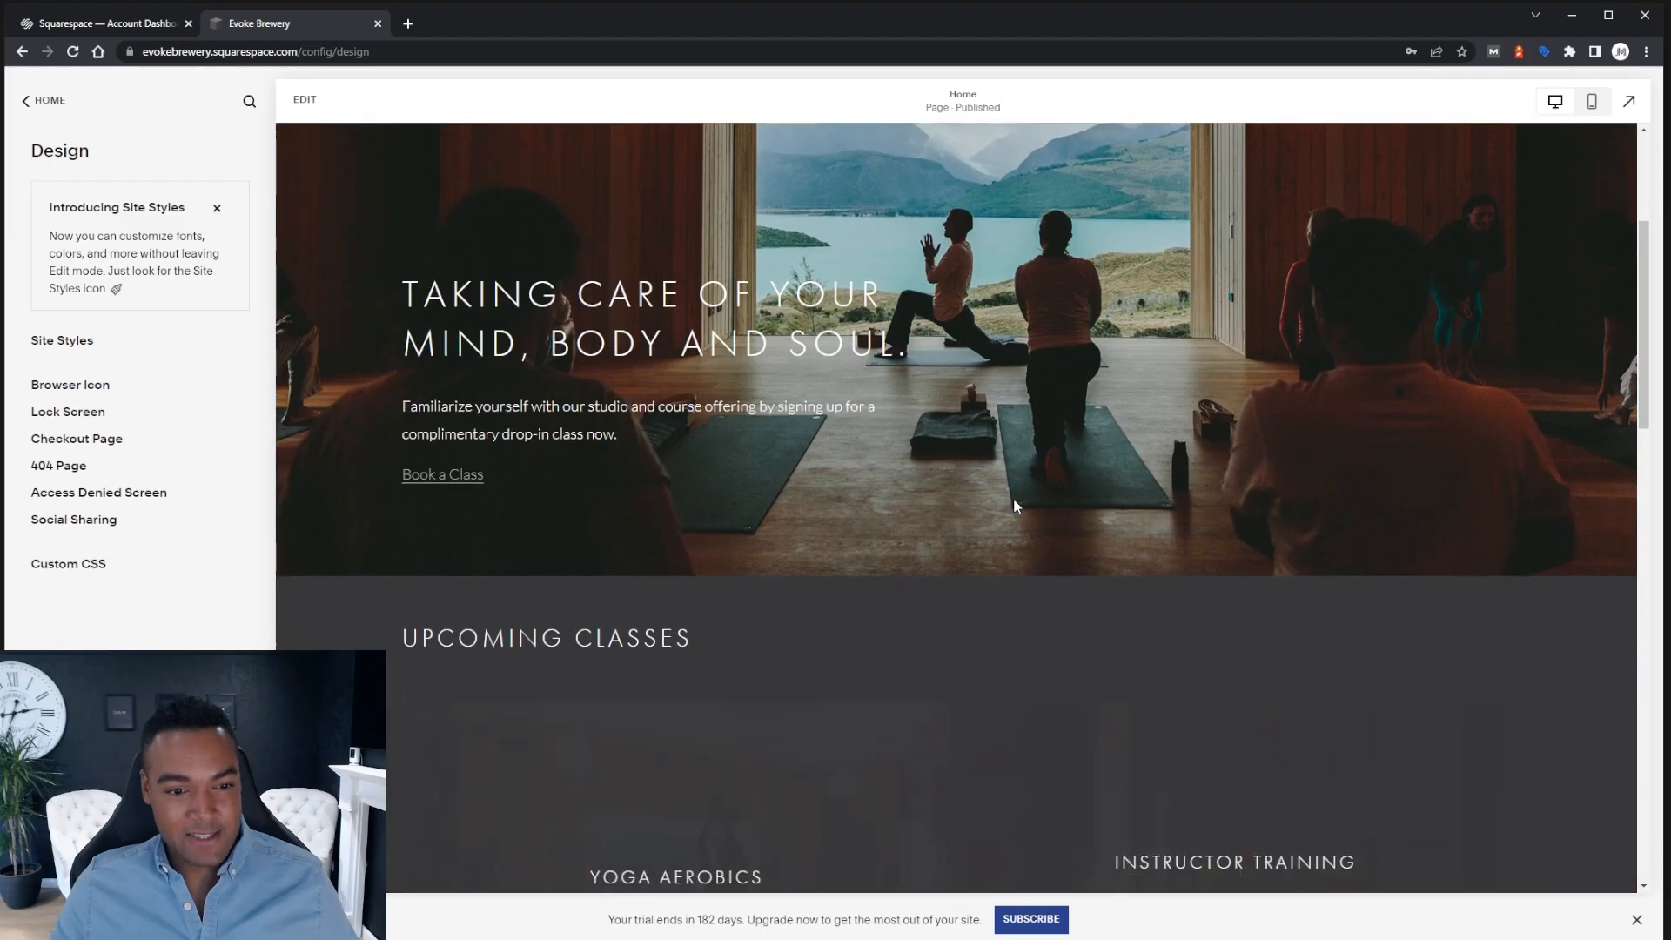
scroll(1034, 455, "down", 4)
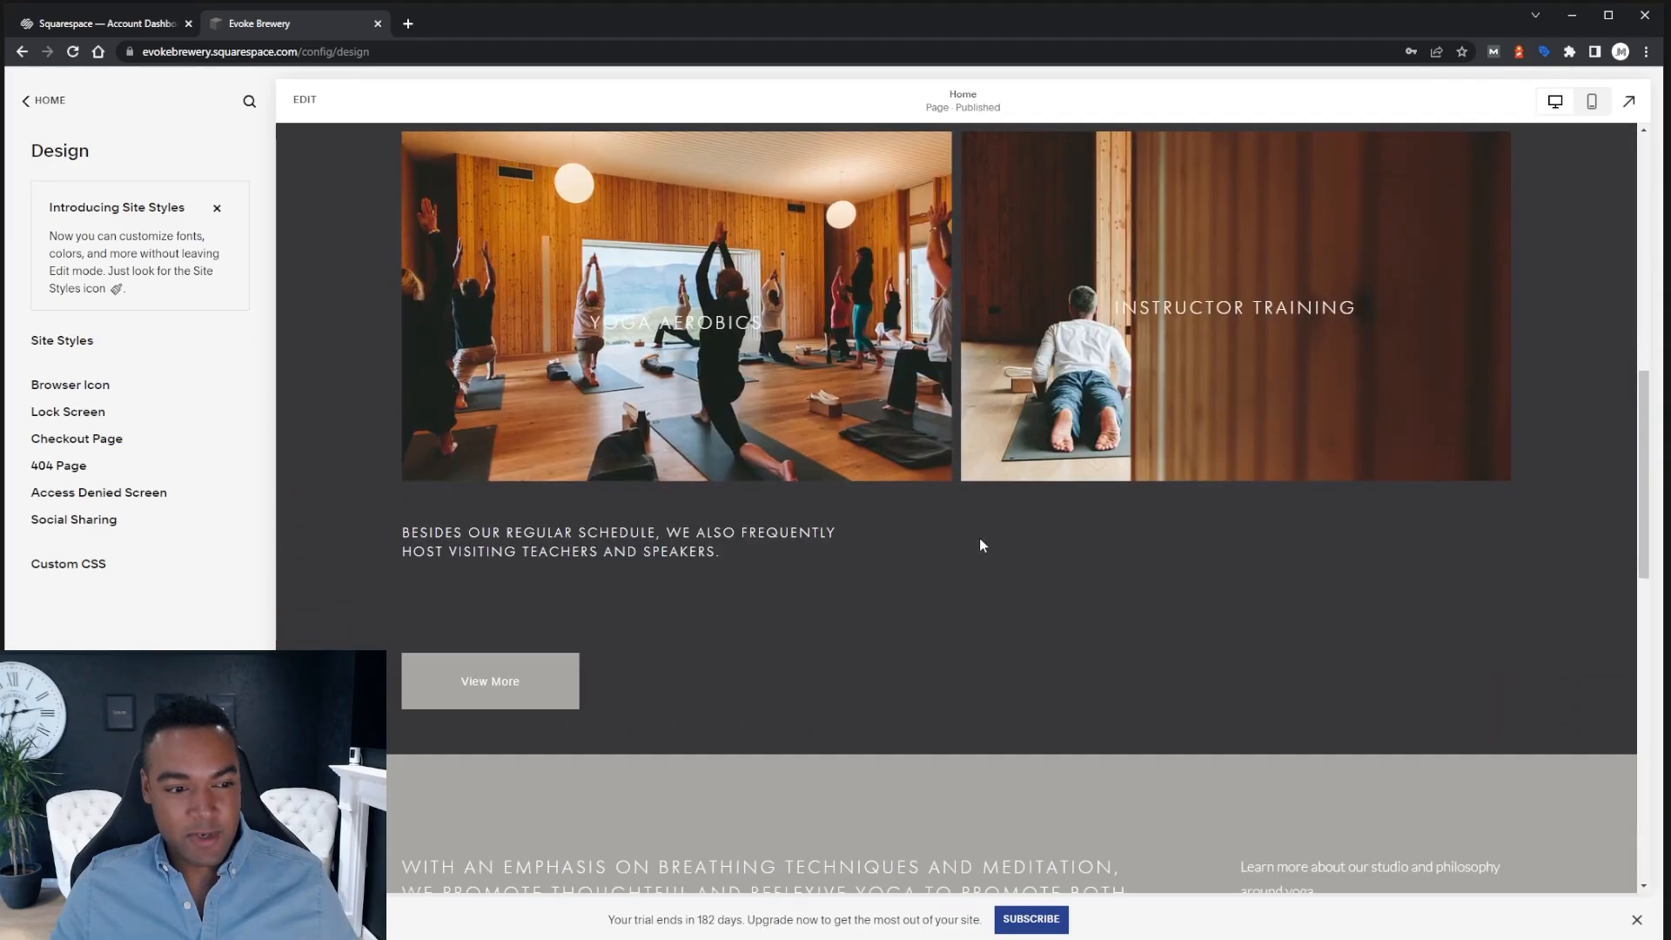
scroll(979, 538, "down", 3)
In the site-wide button styles, set the text of all button types to Futura PT, weight 300, 1rem, in uppercase
left_click(94, 341)
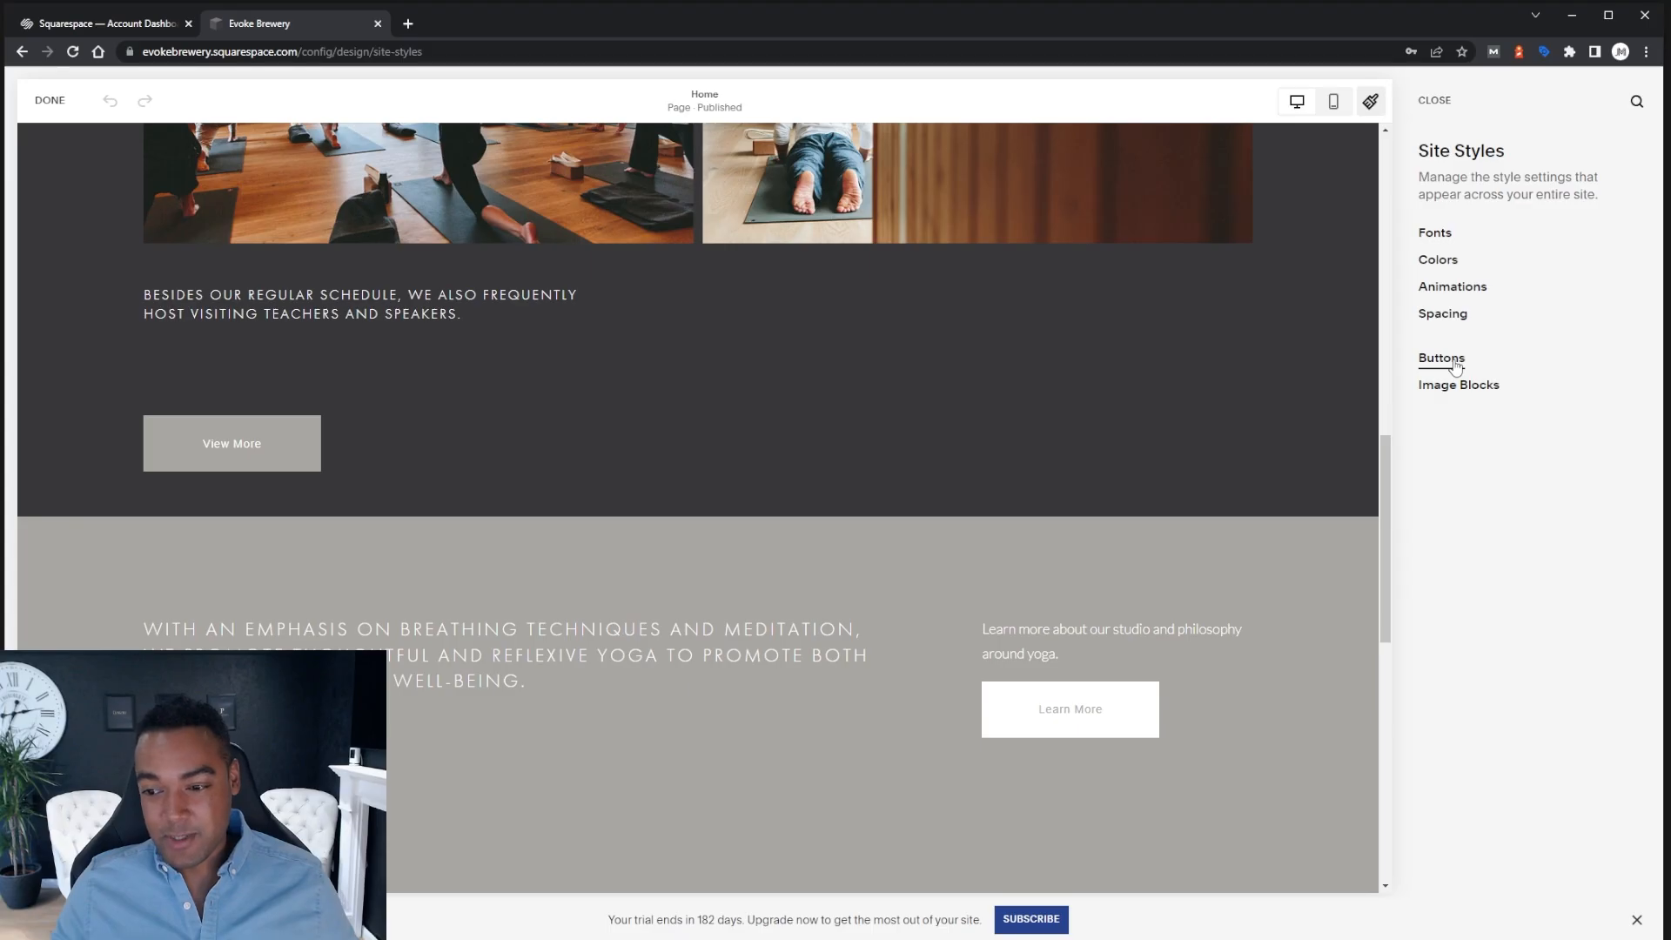
left_click(1455, 365)
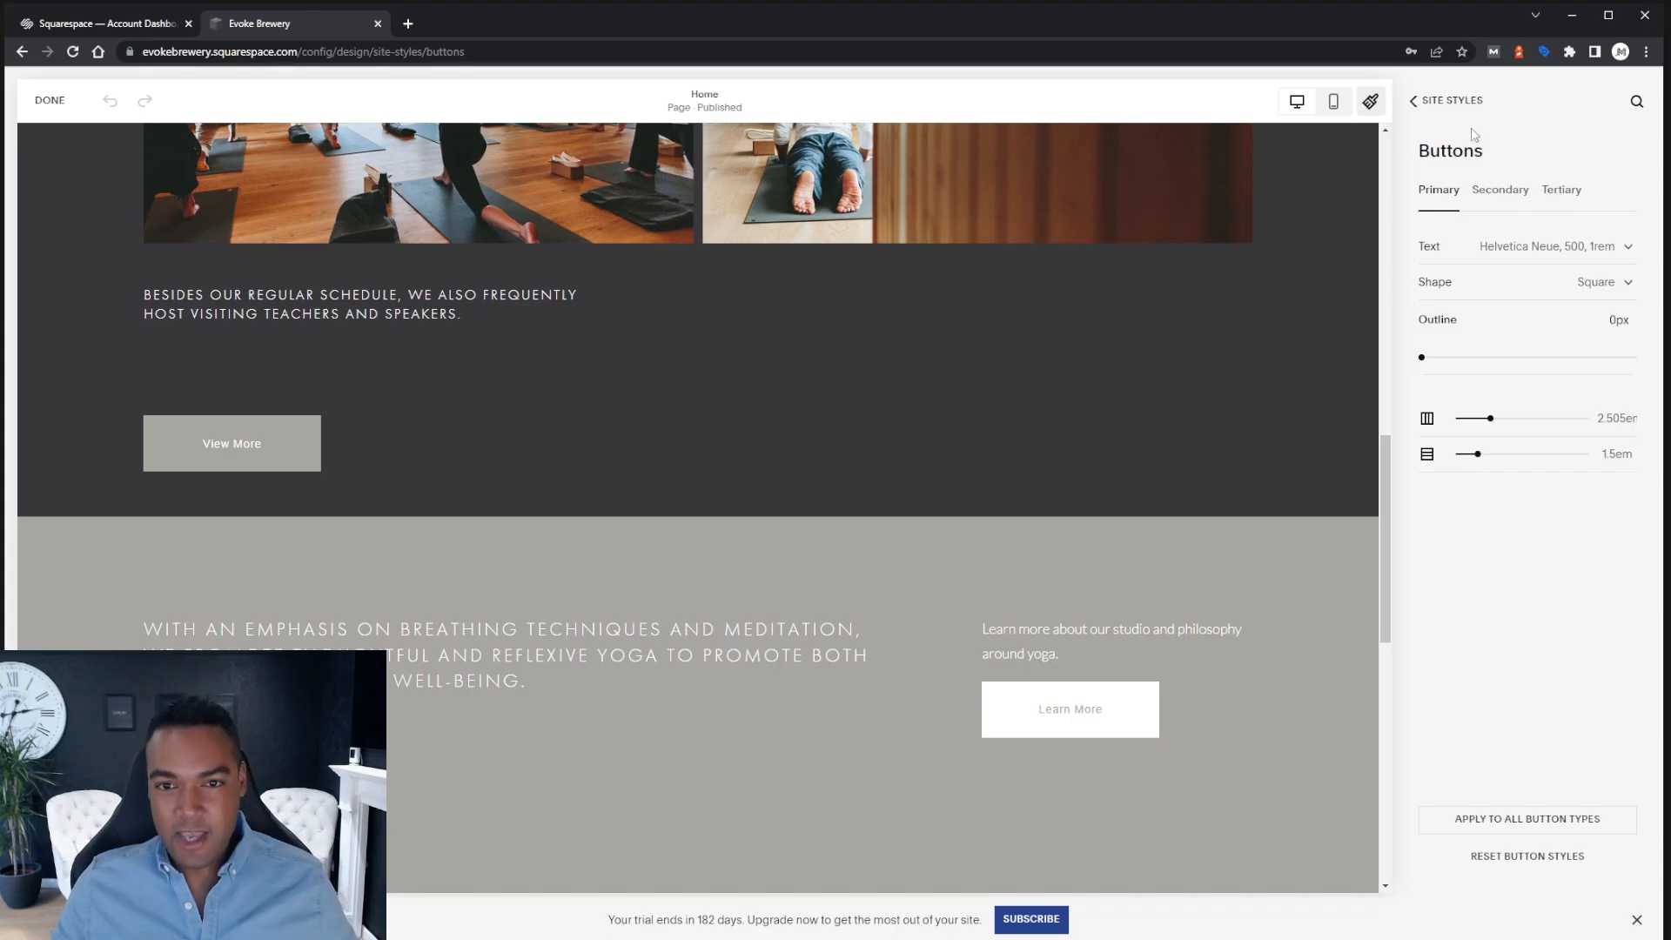
left_click(1451, 101)
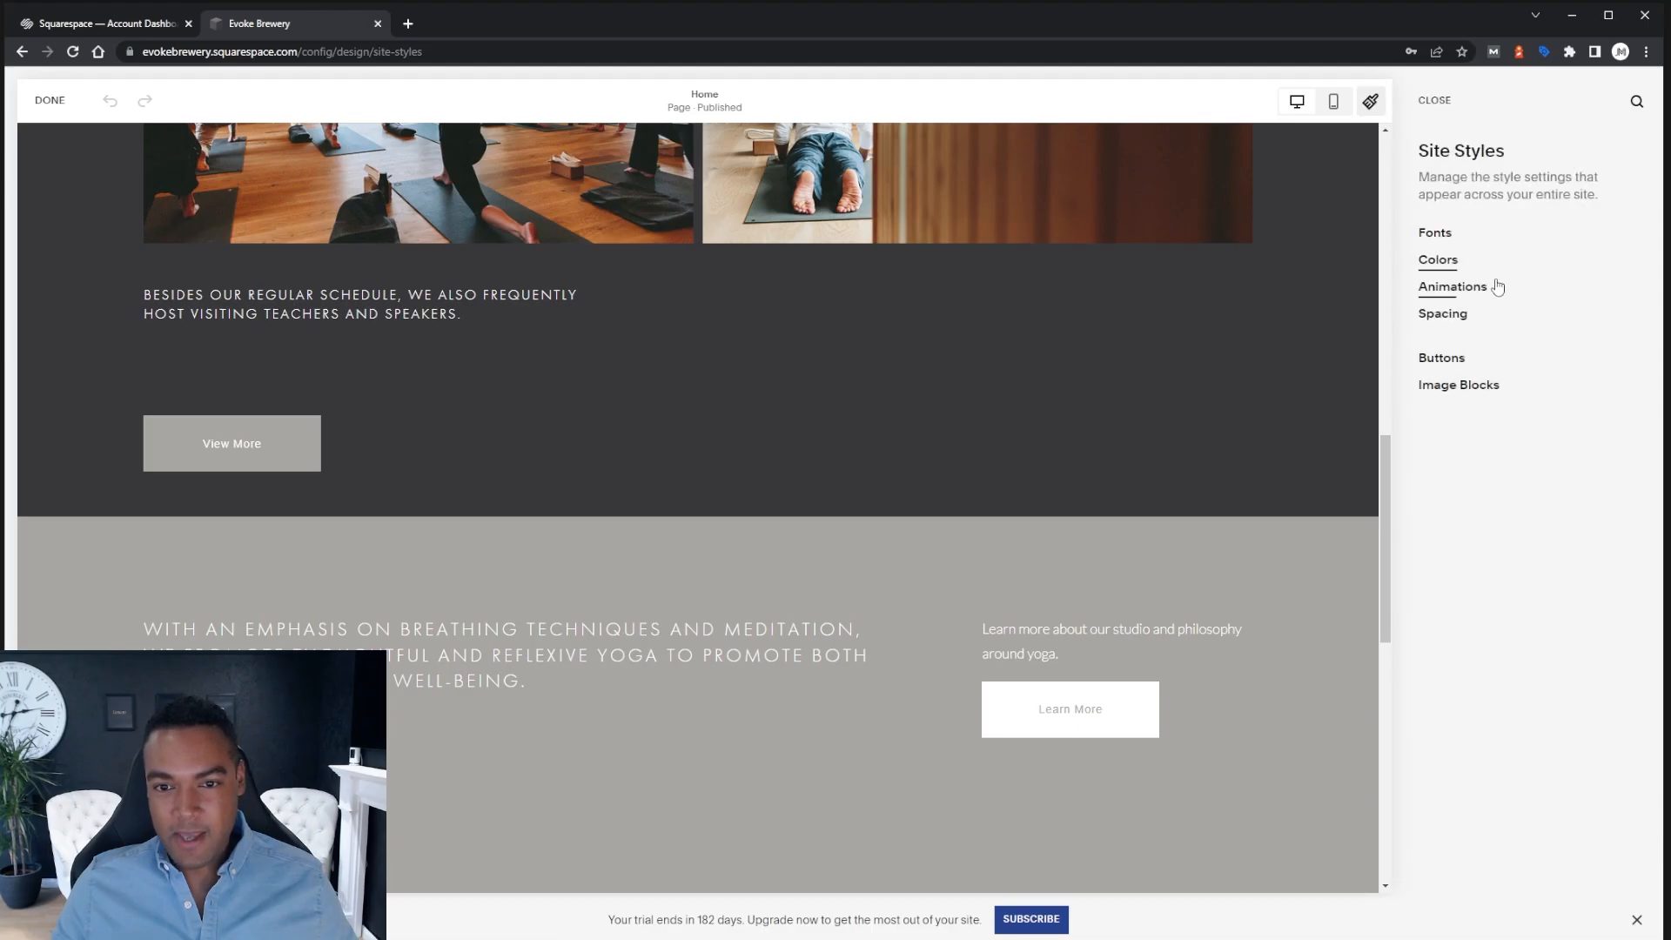
scroll(1056, 436, "up", 3)
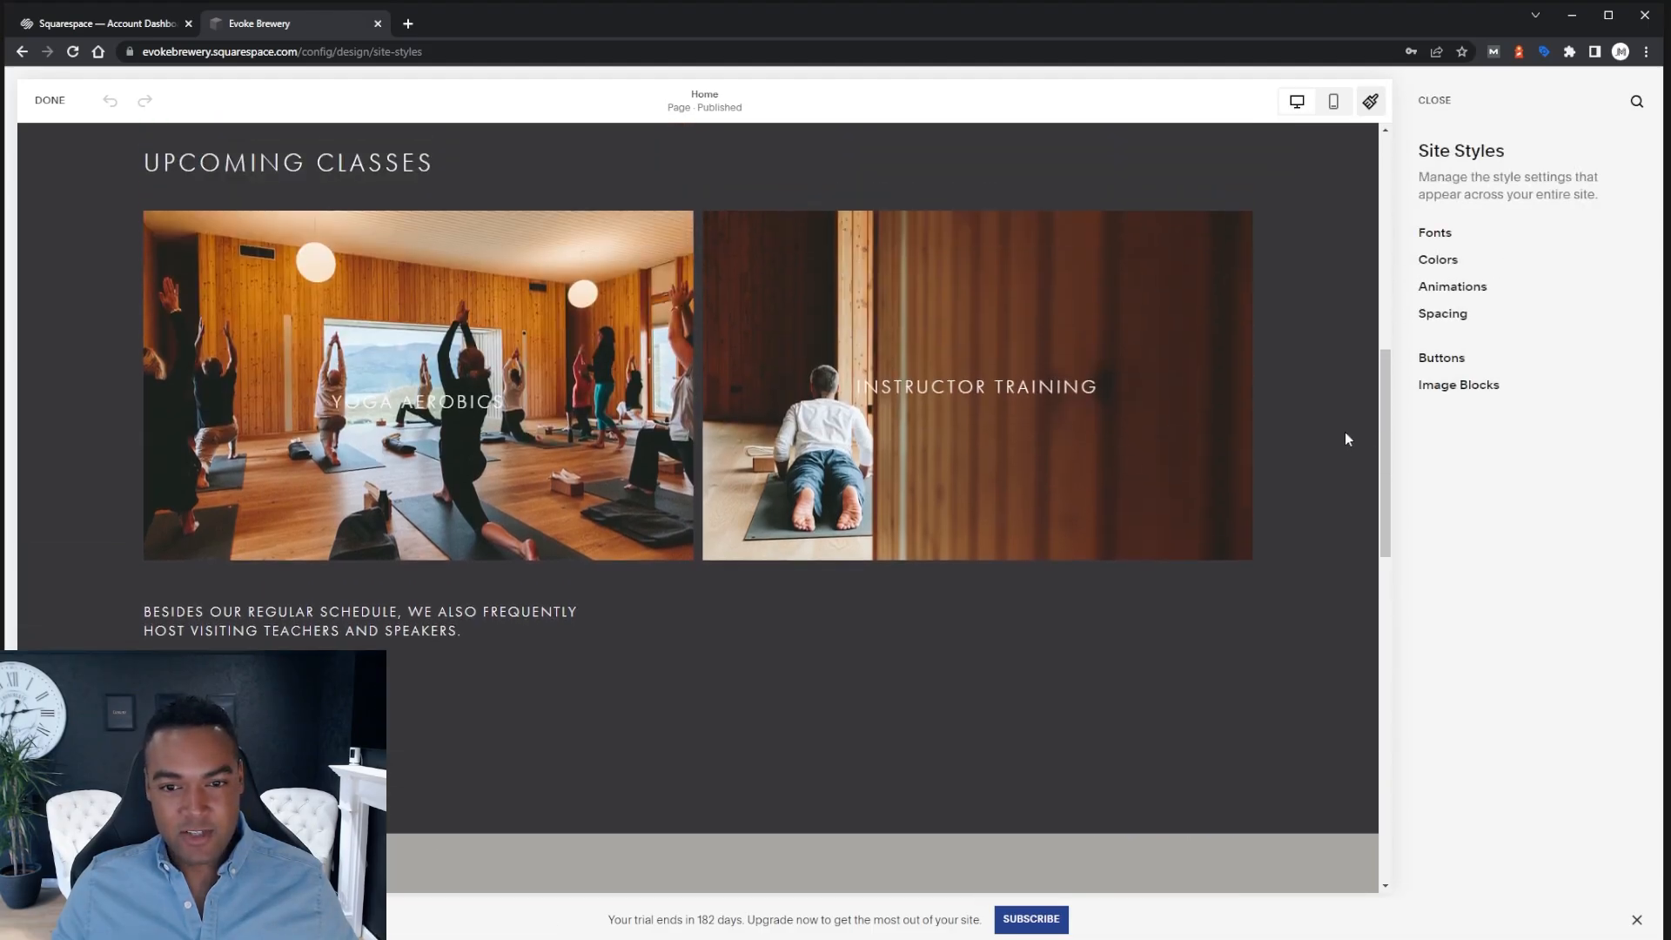
left_click(1442, 358)
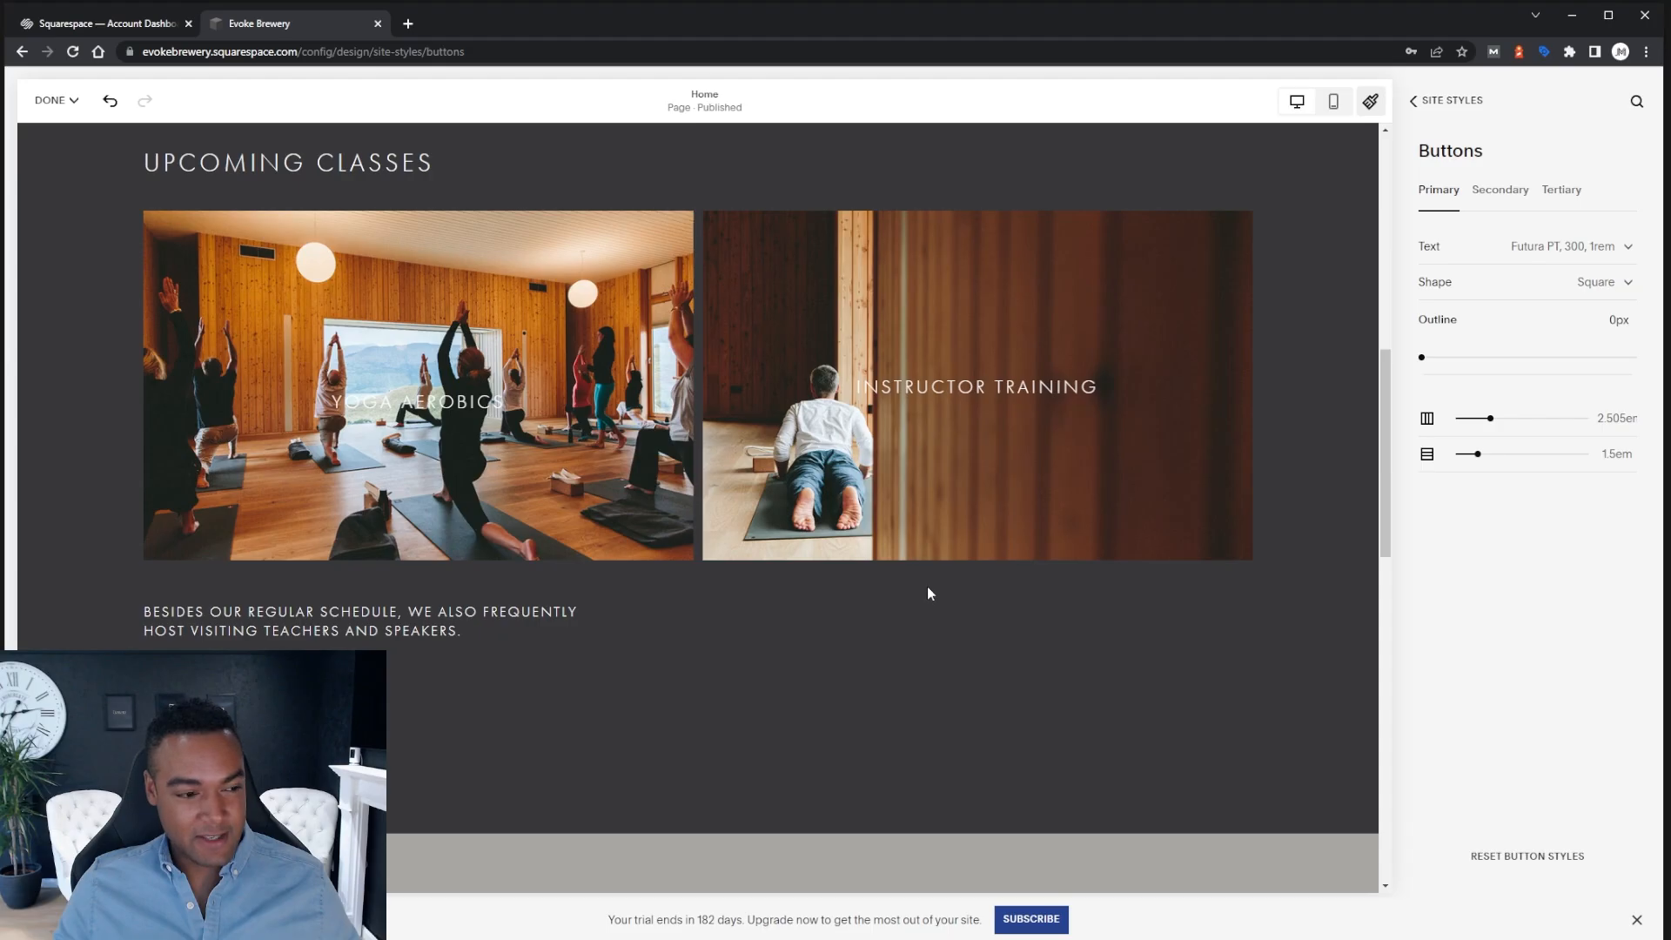
scroll(927, 594, "up", 10)
scroll(927, 595, "down", 15)
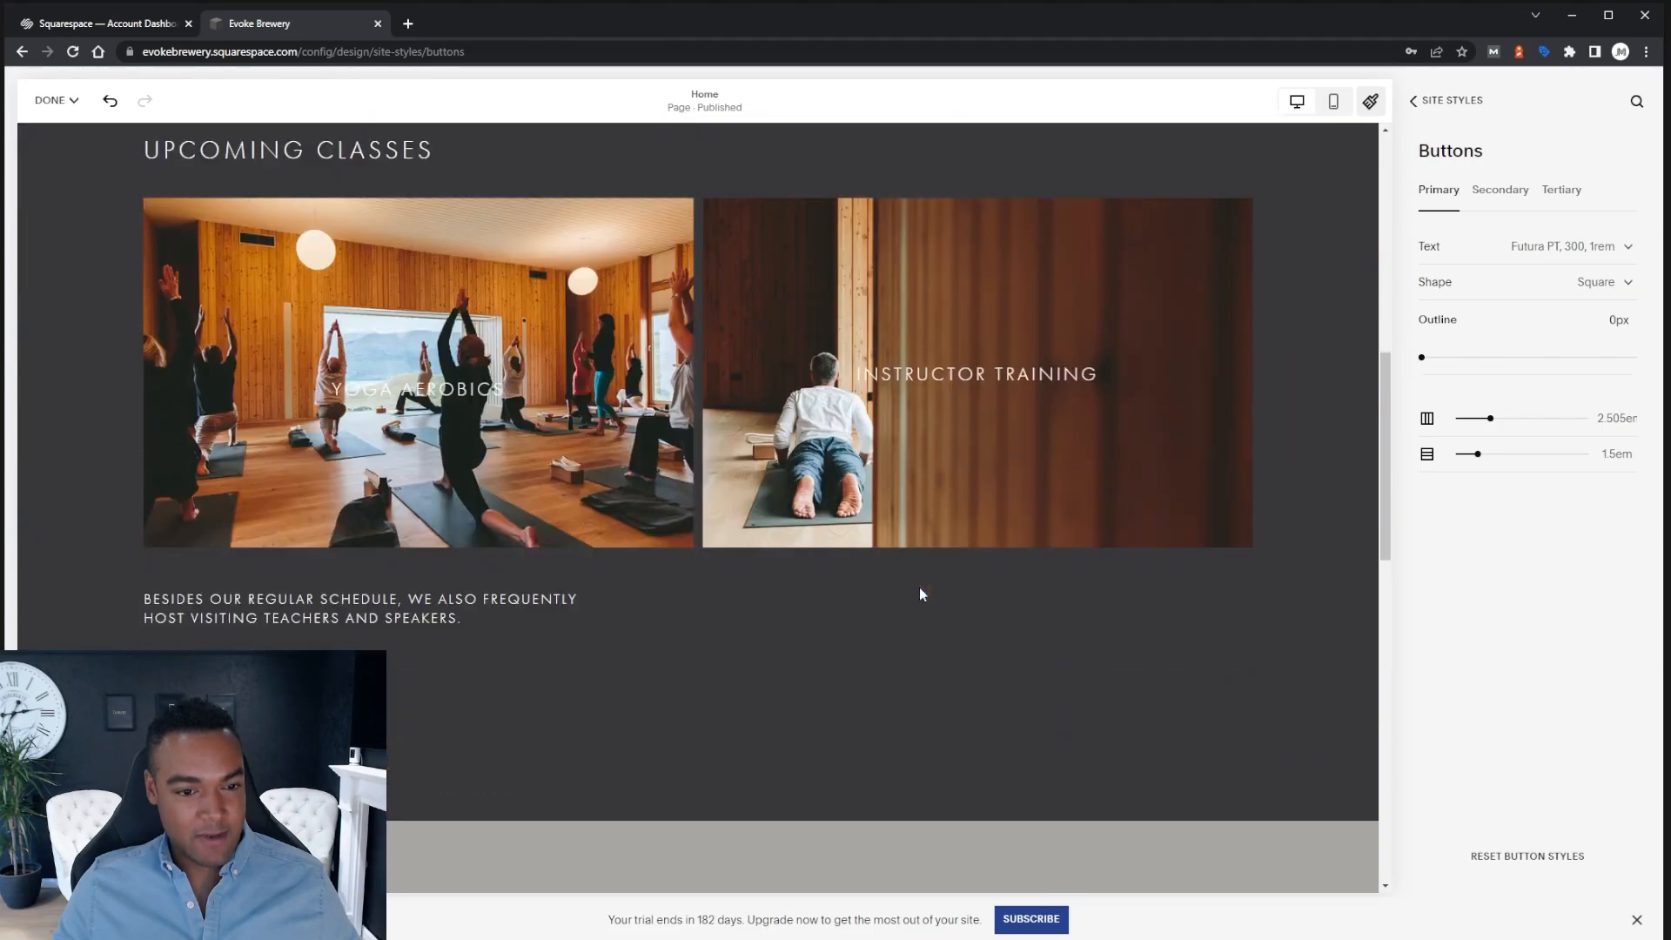
scroll(921, 594, "up", 3)
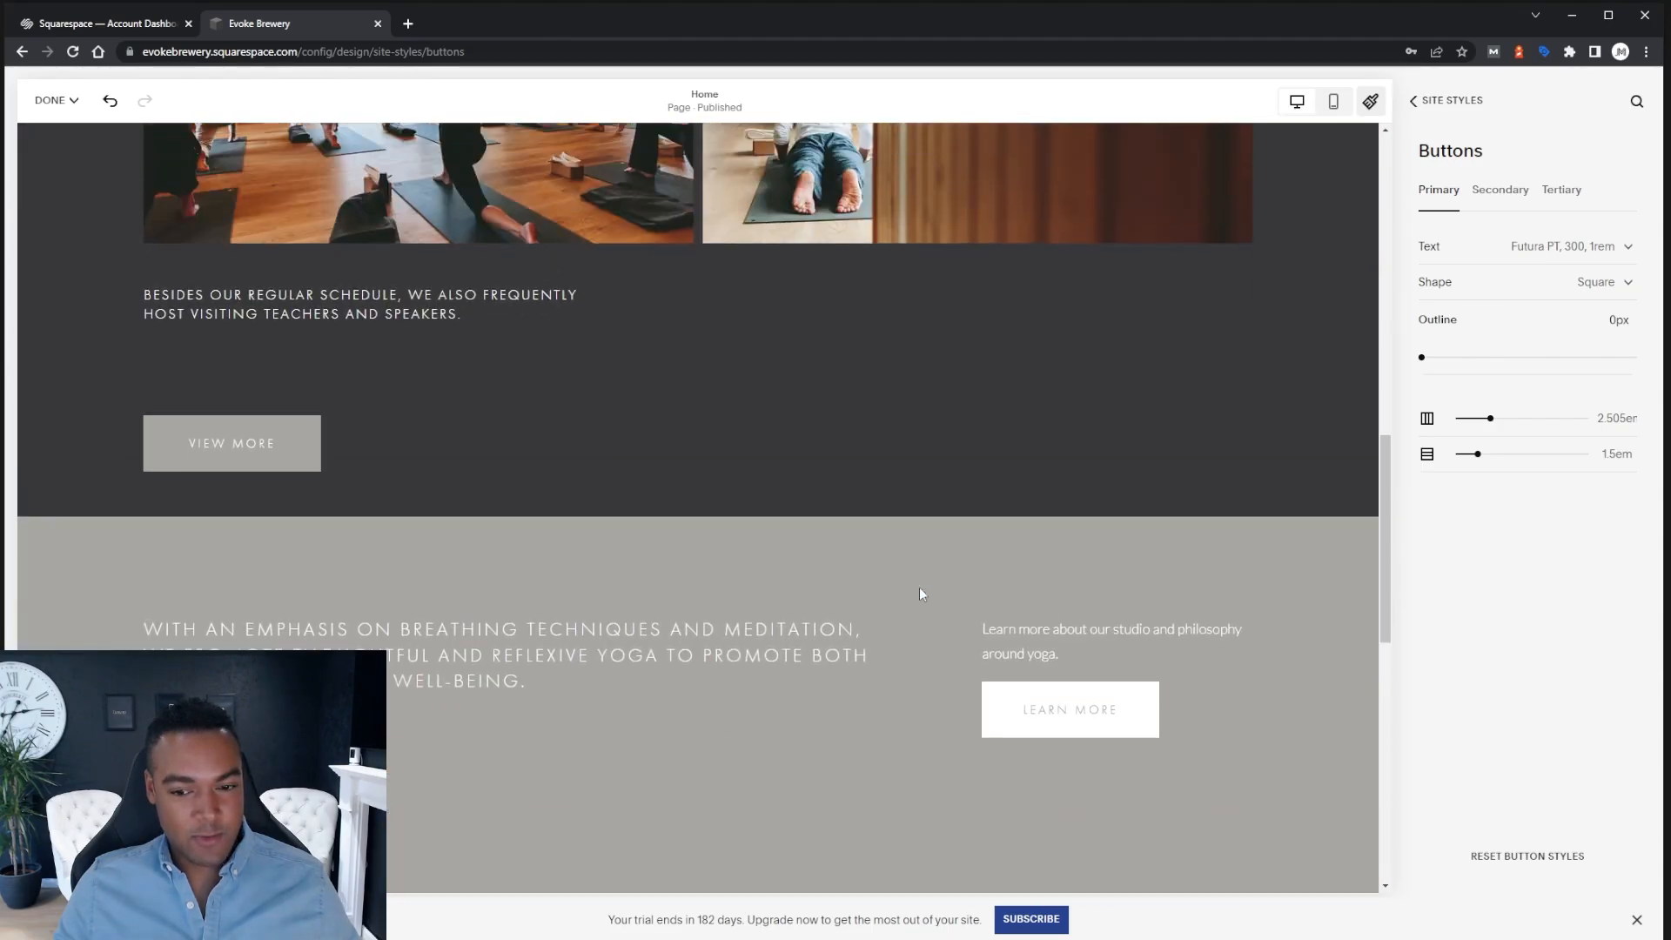
Check the text, shape and outline settings of the secondary and tertiary buttons, and return to the site styles overview
left_click(1510, 199)
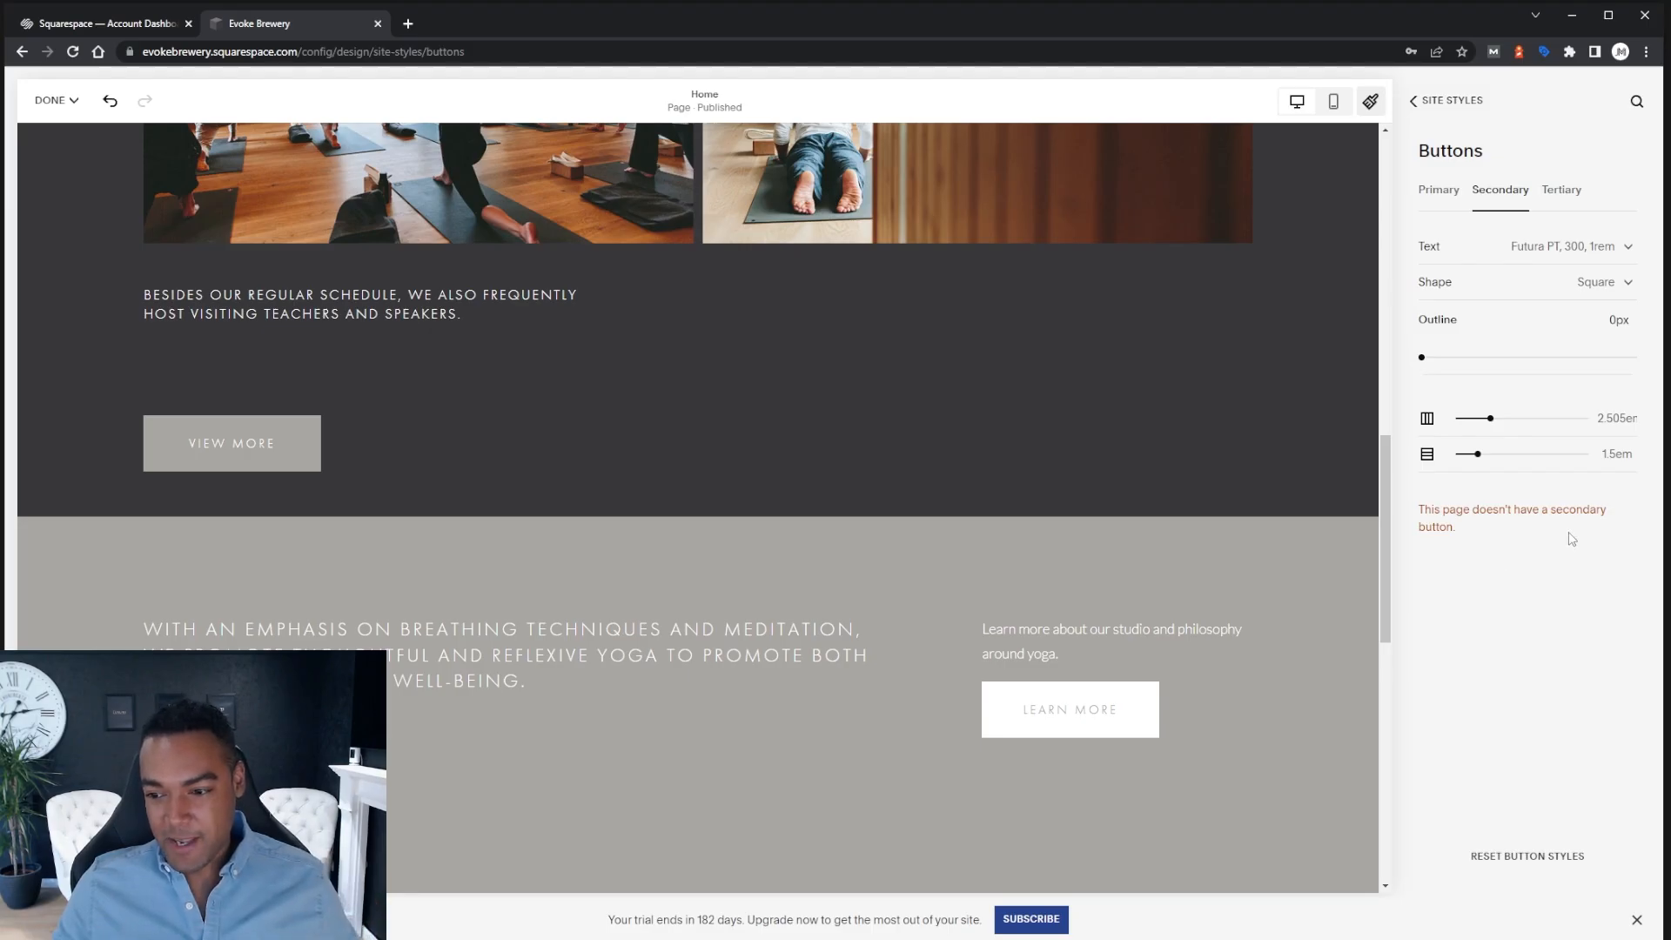
left_click(1561, 190)
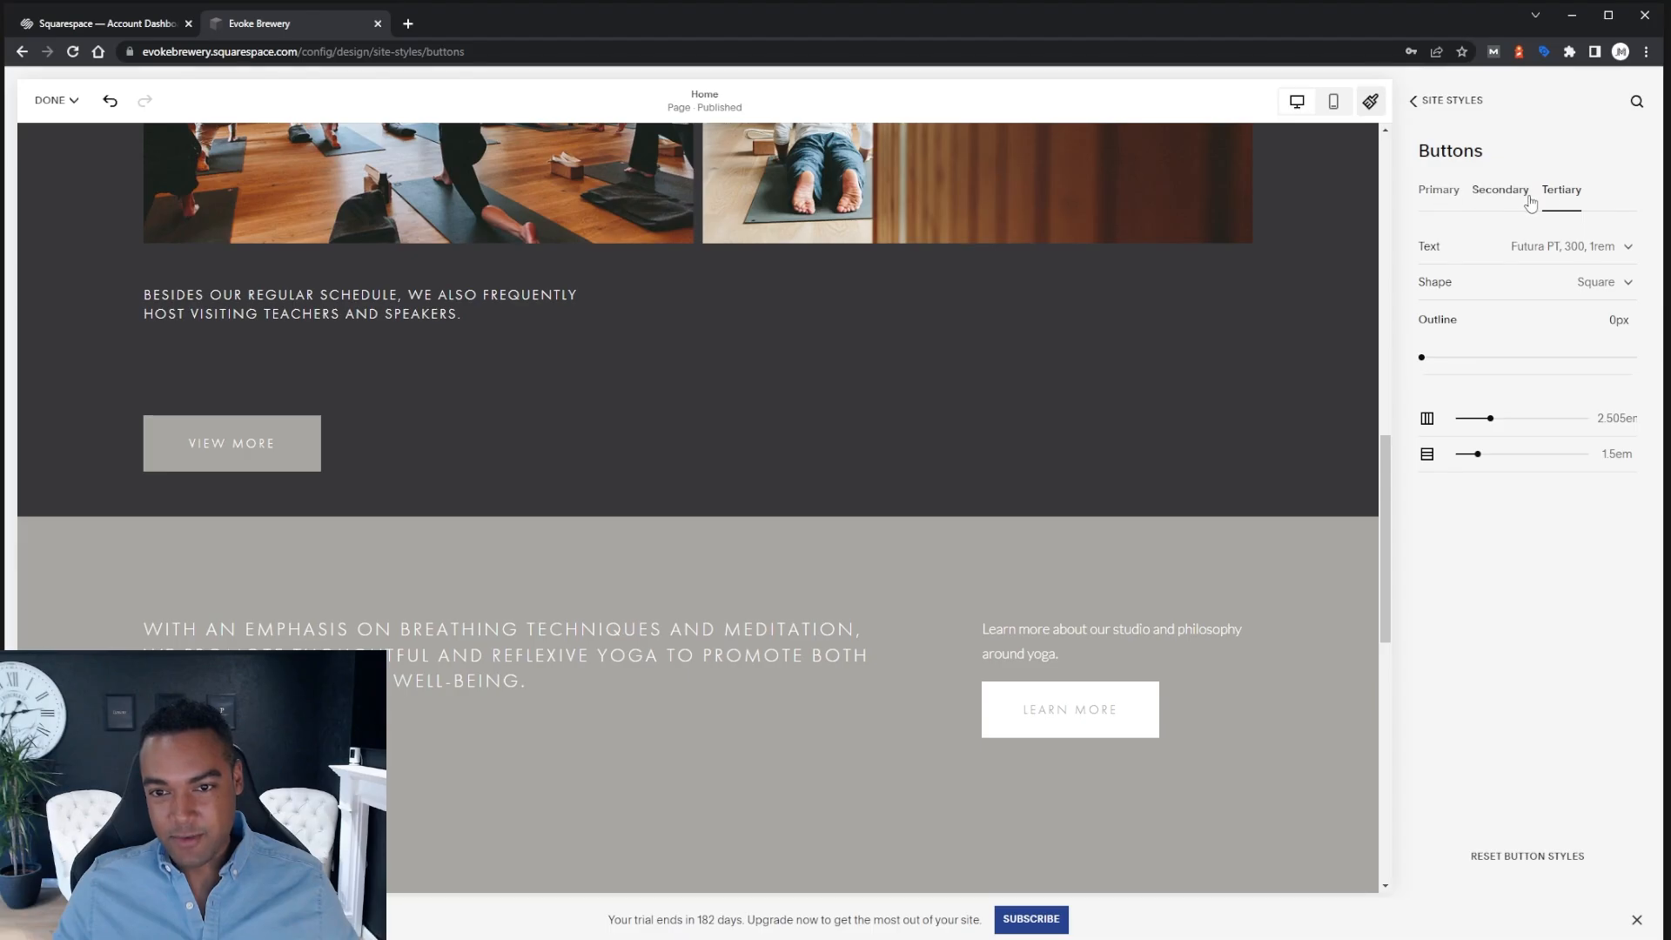
left_click(1492, 191)
left_click(1439, 193)
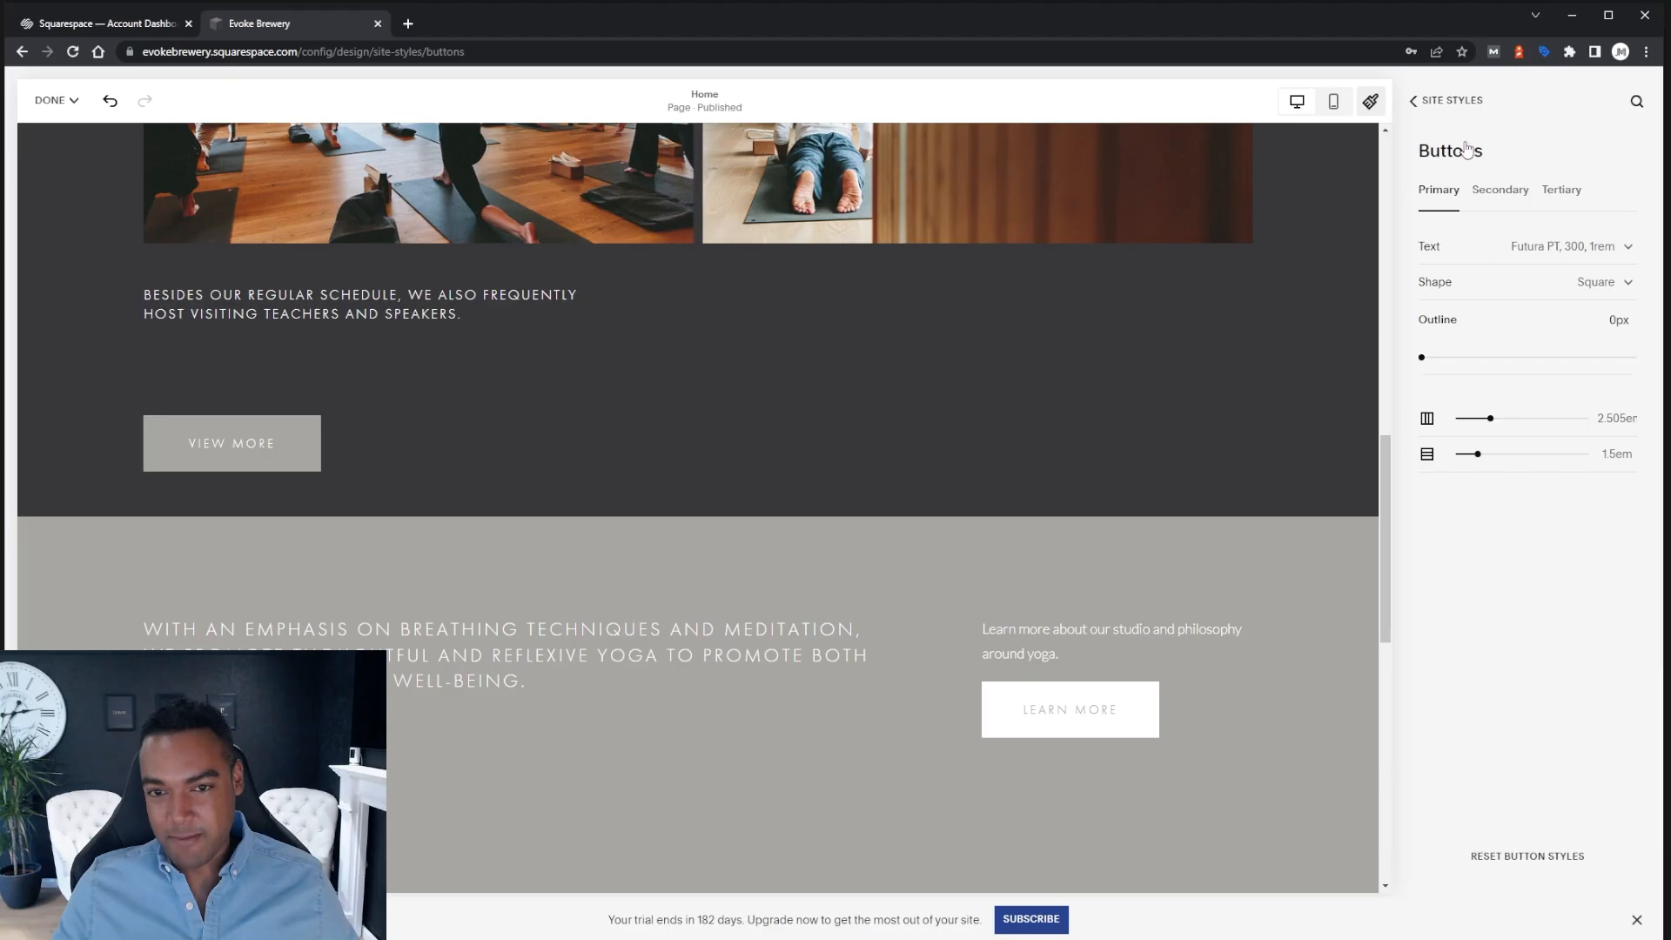
left_click(1449, 101)
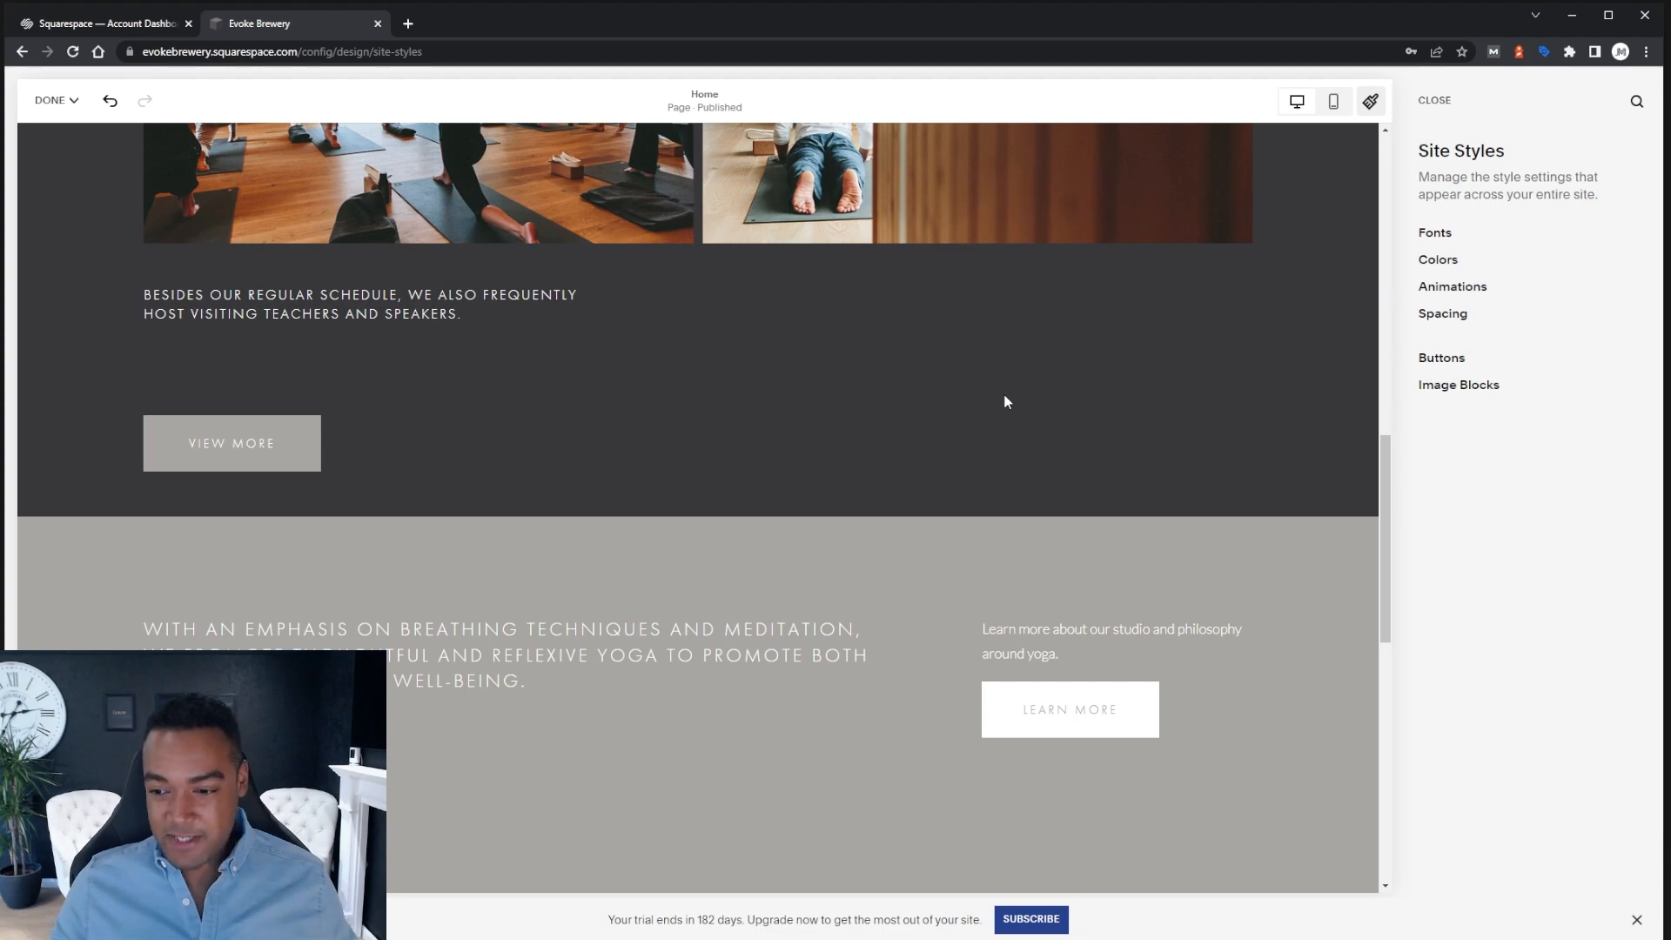
Open the Bright 2 color theme for editing in the site-wide color settings
scroll(1005, 401, "up", 15)
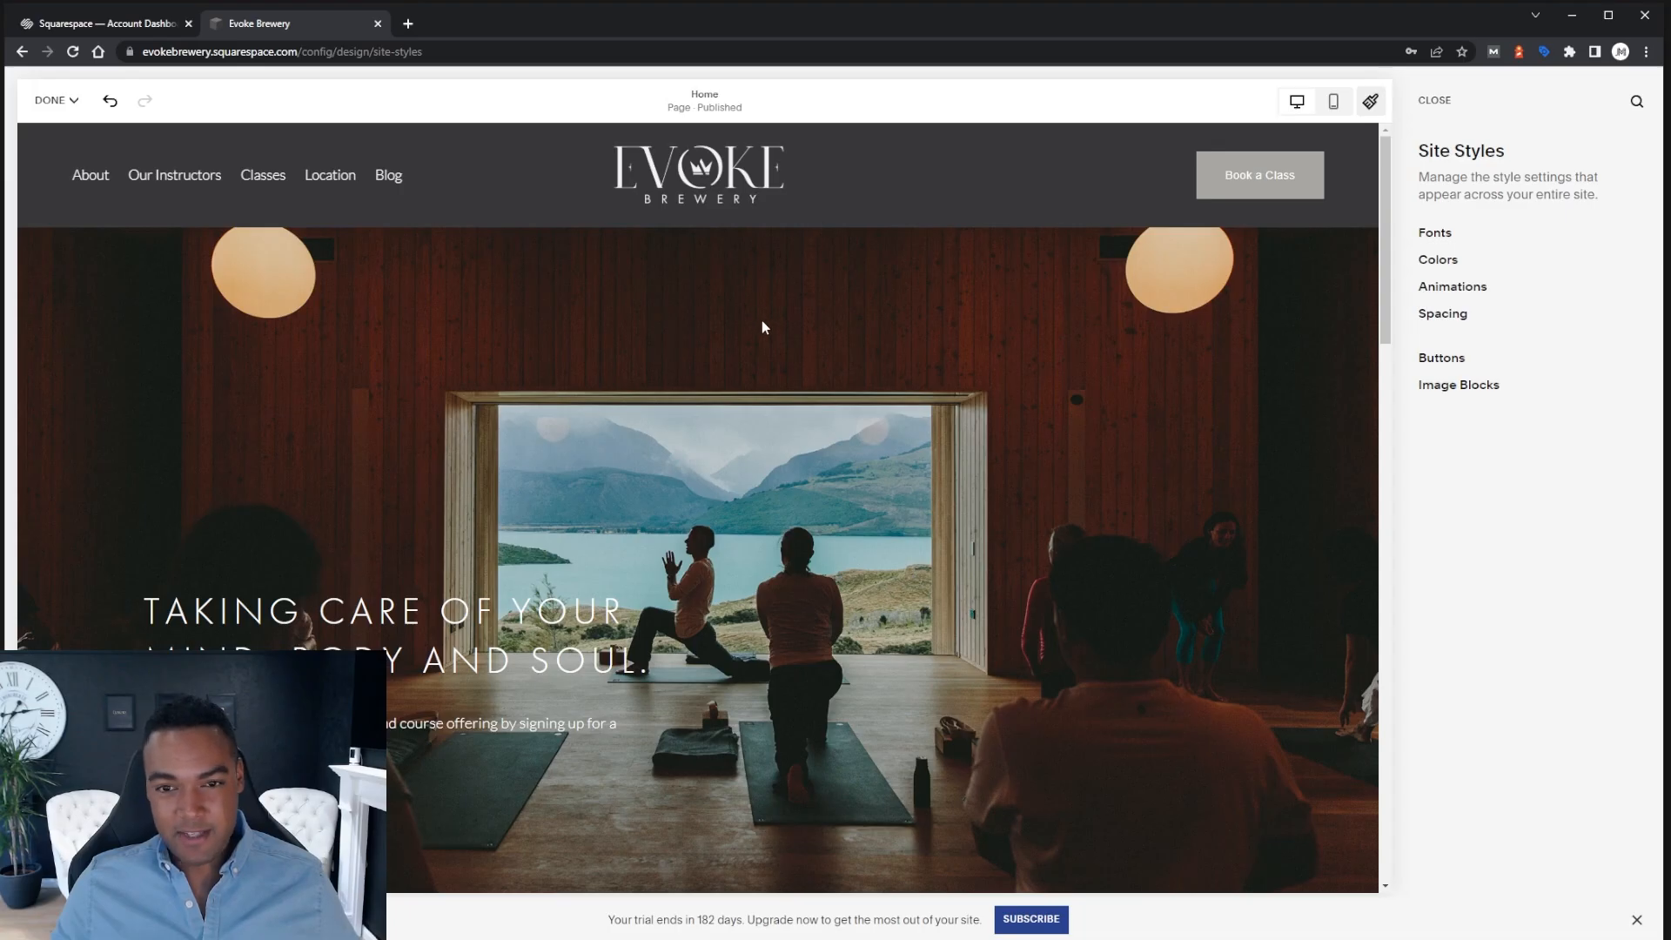
left_click(1440, 261)
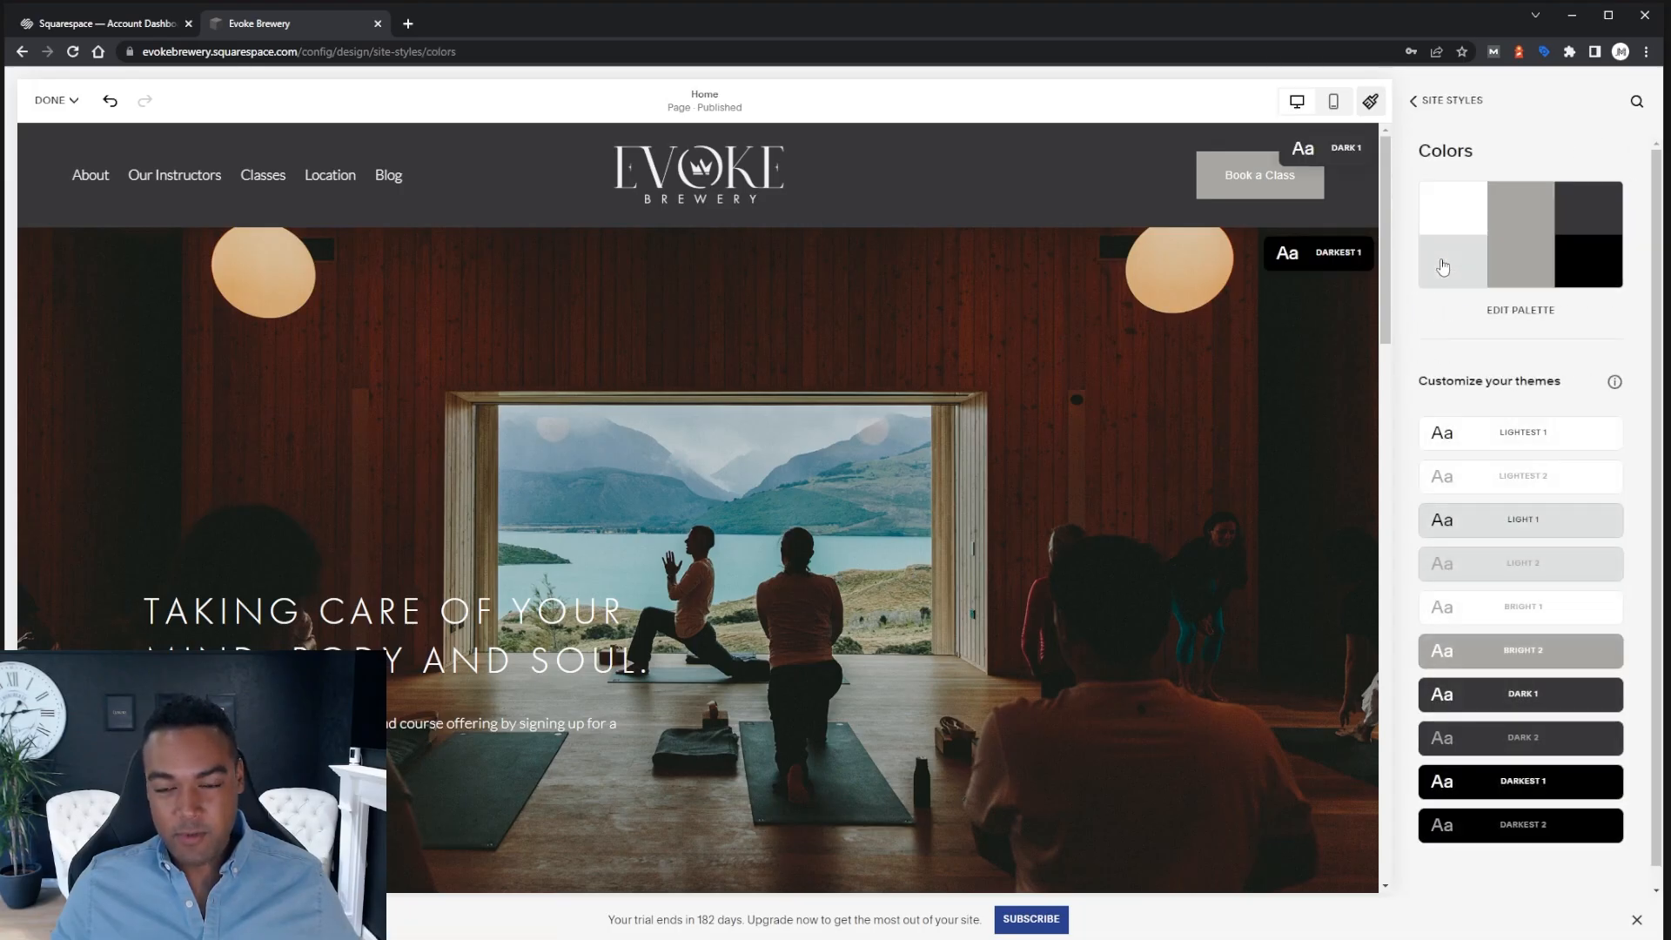
left_click(1448, 102)
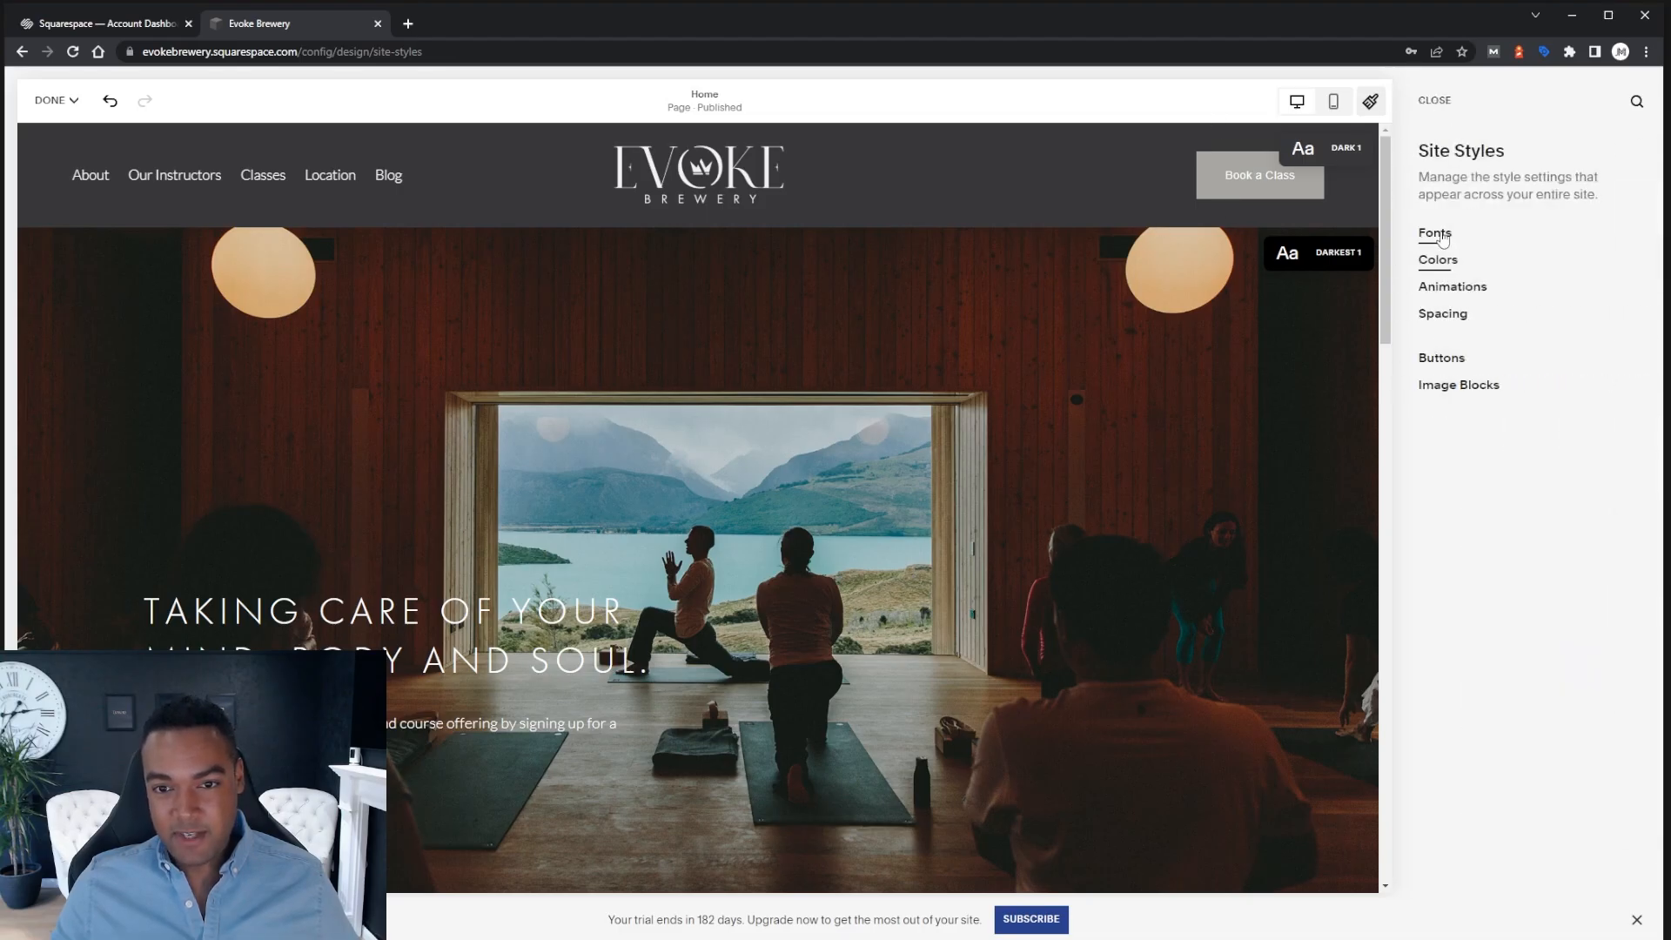
left_click(1449, 265)
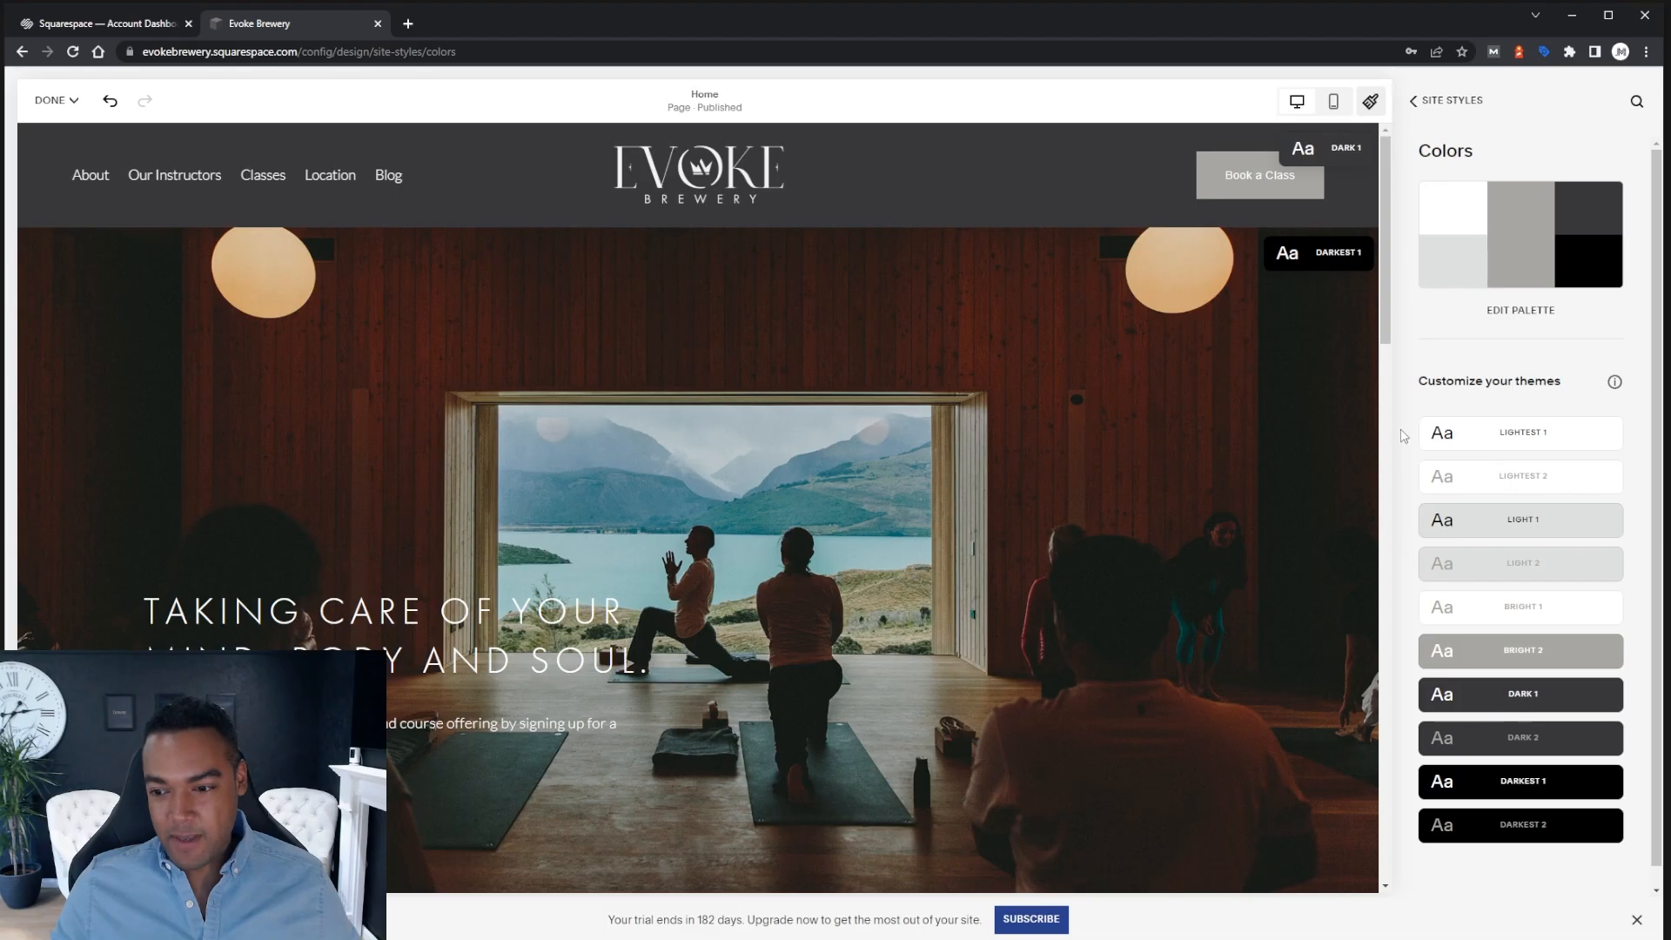
mouse_move(1531, 438)
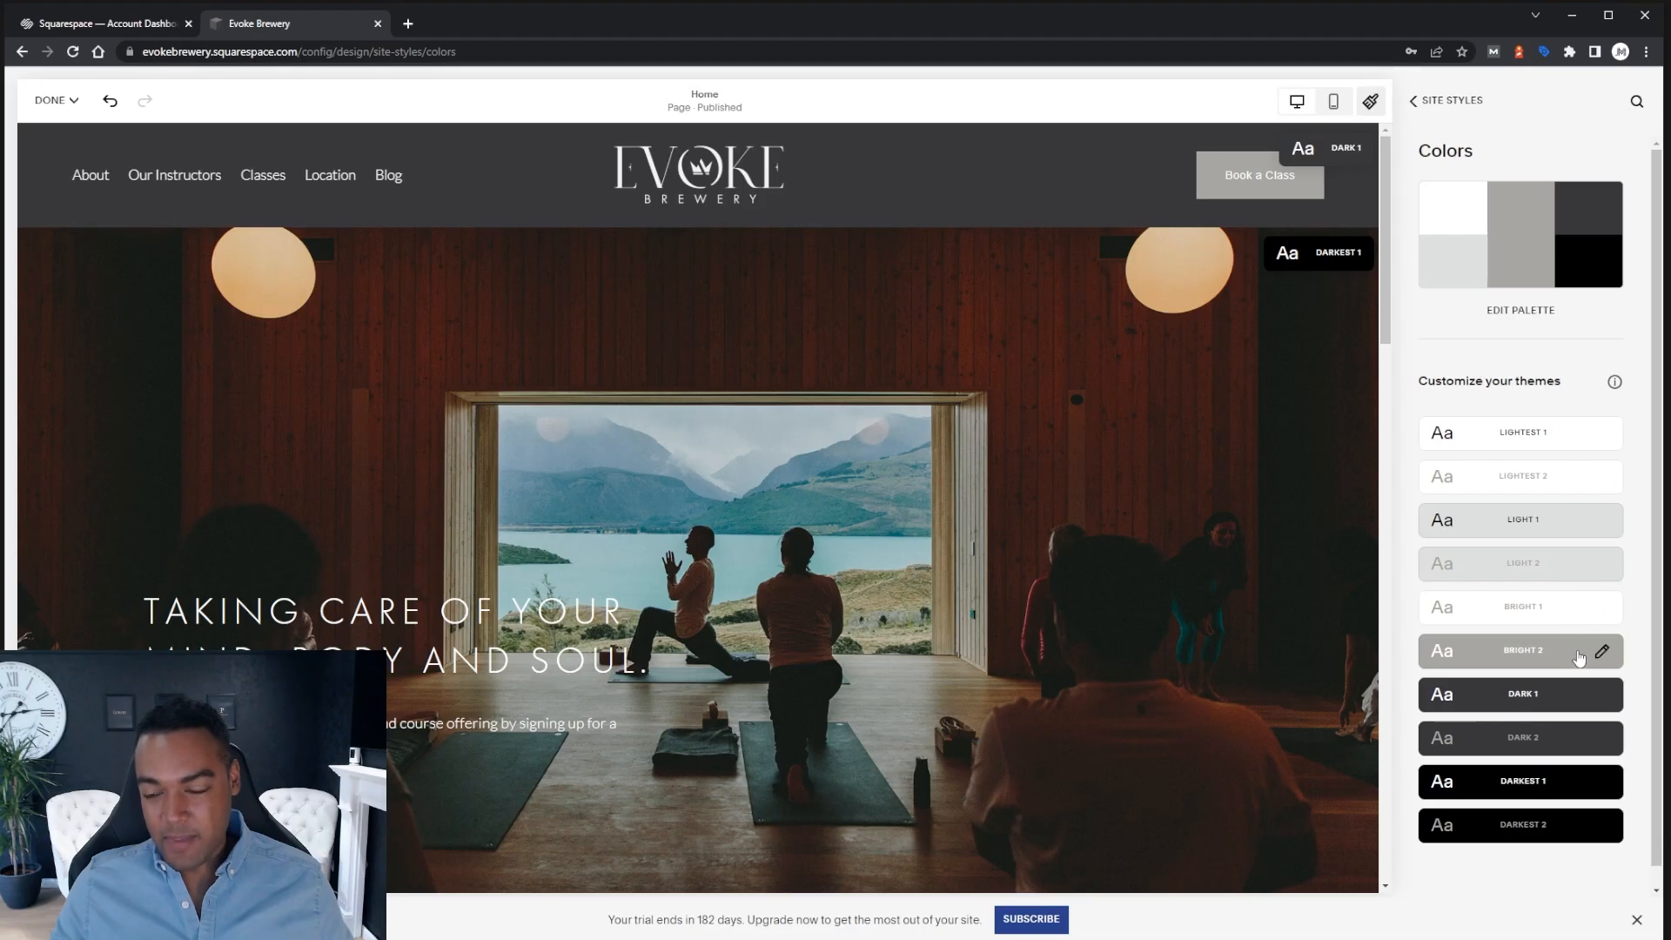
left_click(1597, 653)
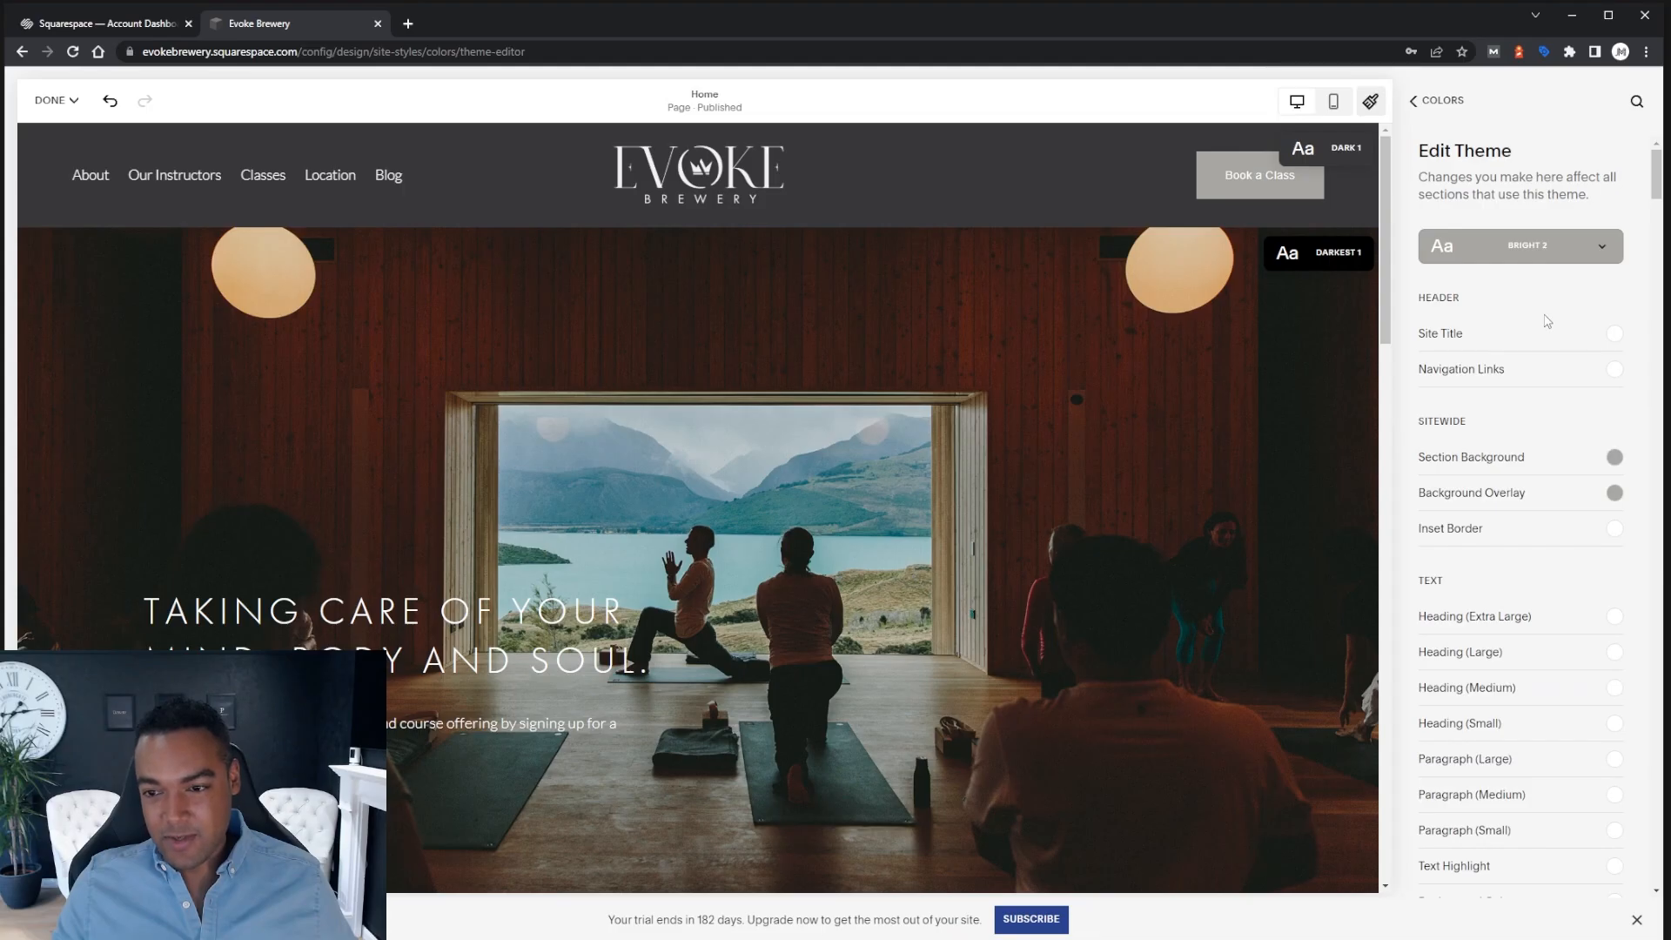
Set the Bright 2 theme's Paragraph (Small) text to the custom color #BD9090
scroll(1547, 321, "down", 2)
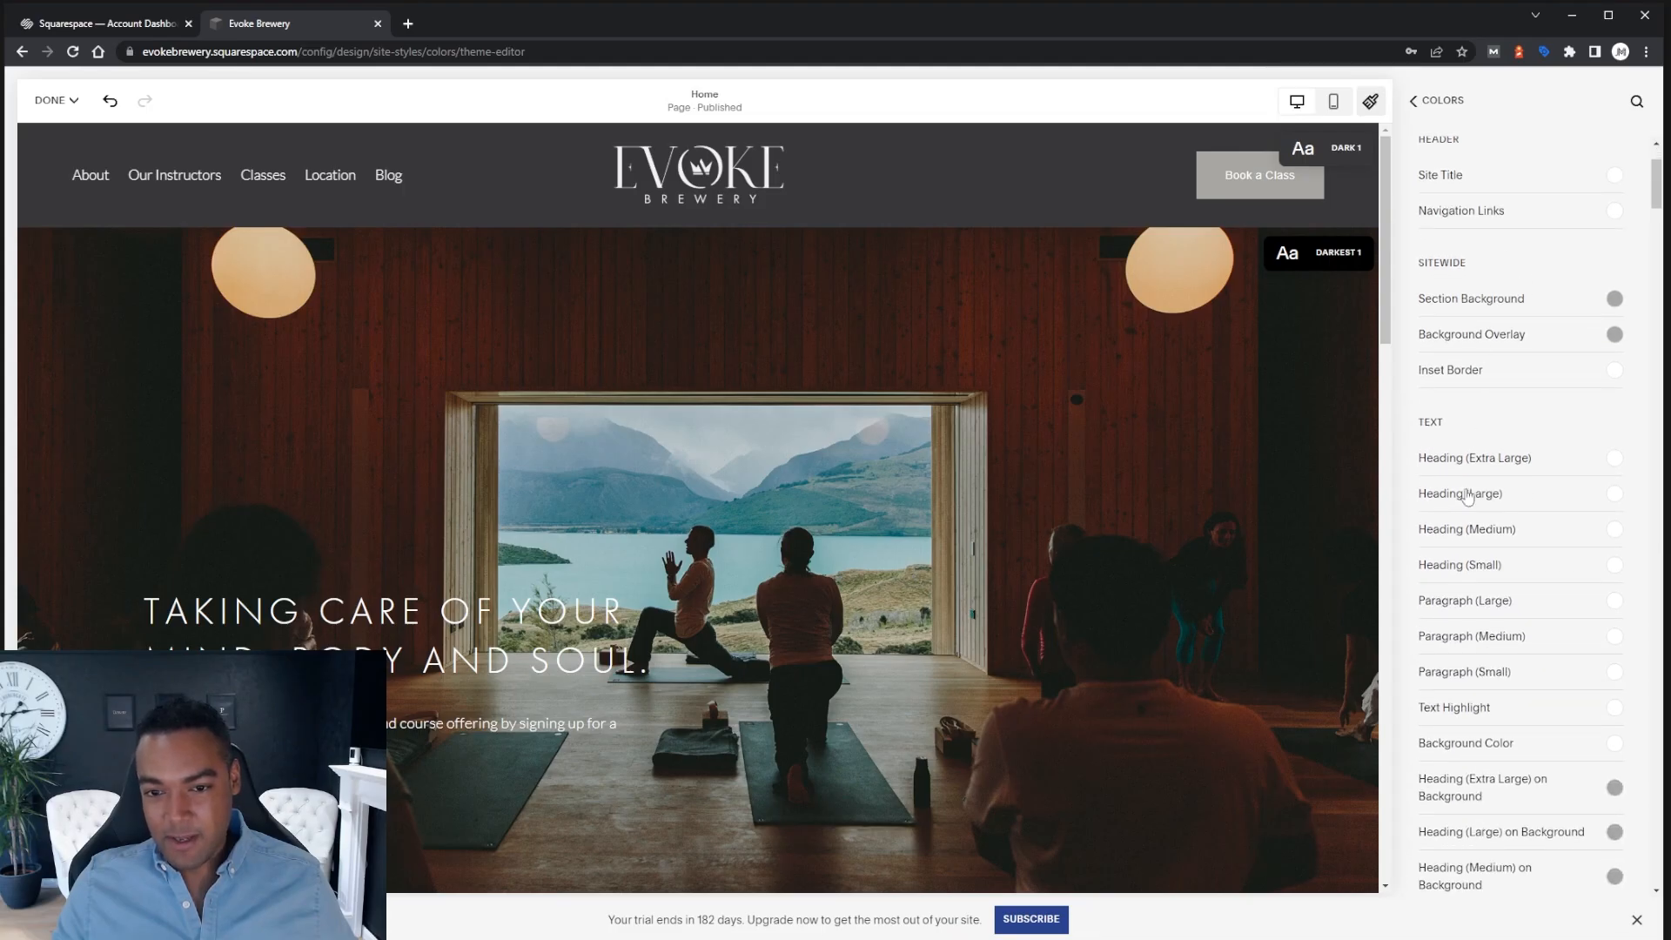
scroll(1477, 554, "down", 1)
scroll(1477, 553, "down", 2)
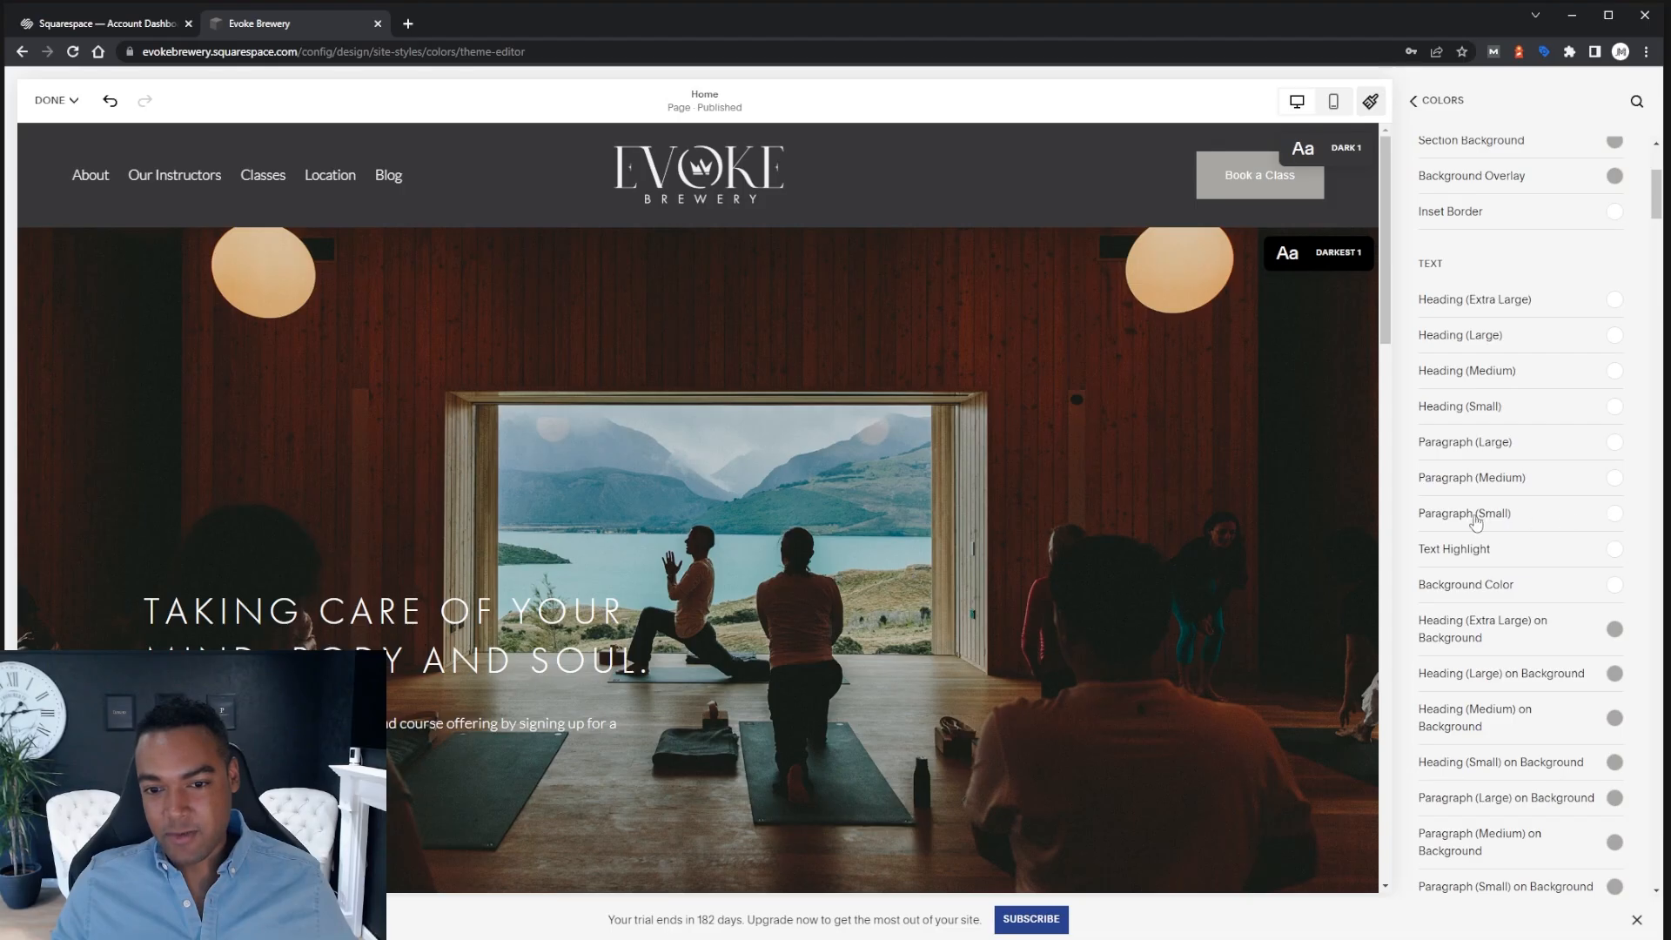
left_click(1596, 517)
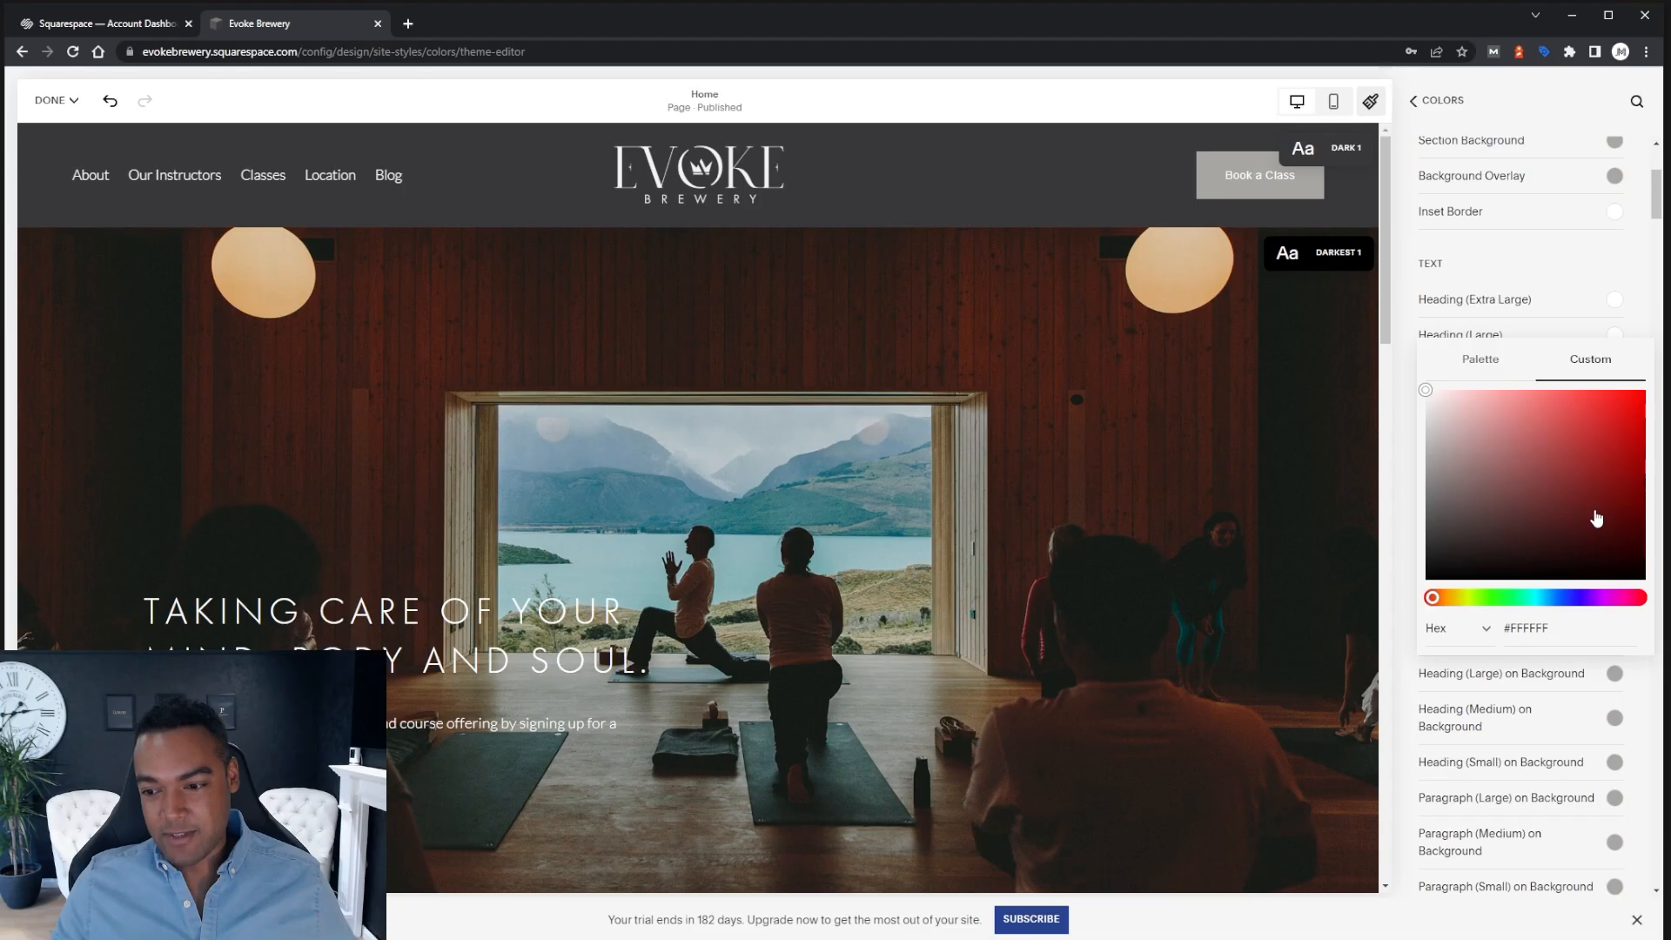
mouse_move(1480, 441)
left_mouse_down()
mouse_move(1590, 437)
mouse_move(1540, 422)
mouse_move(1478, 439)
left_mouse_up()
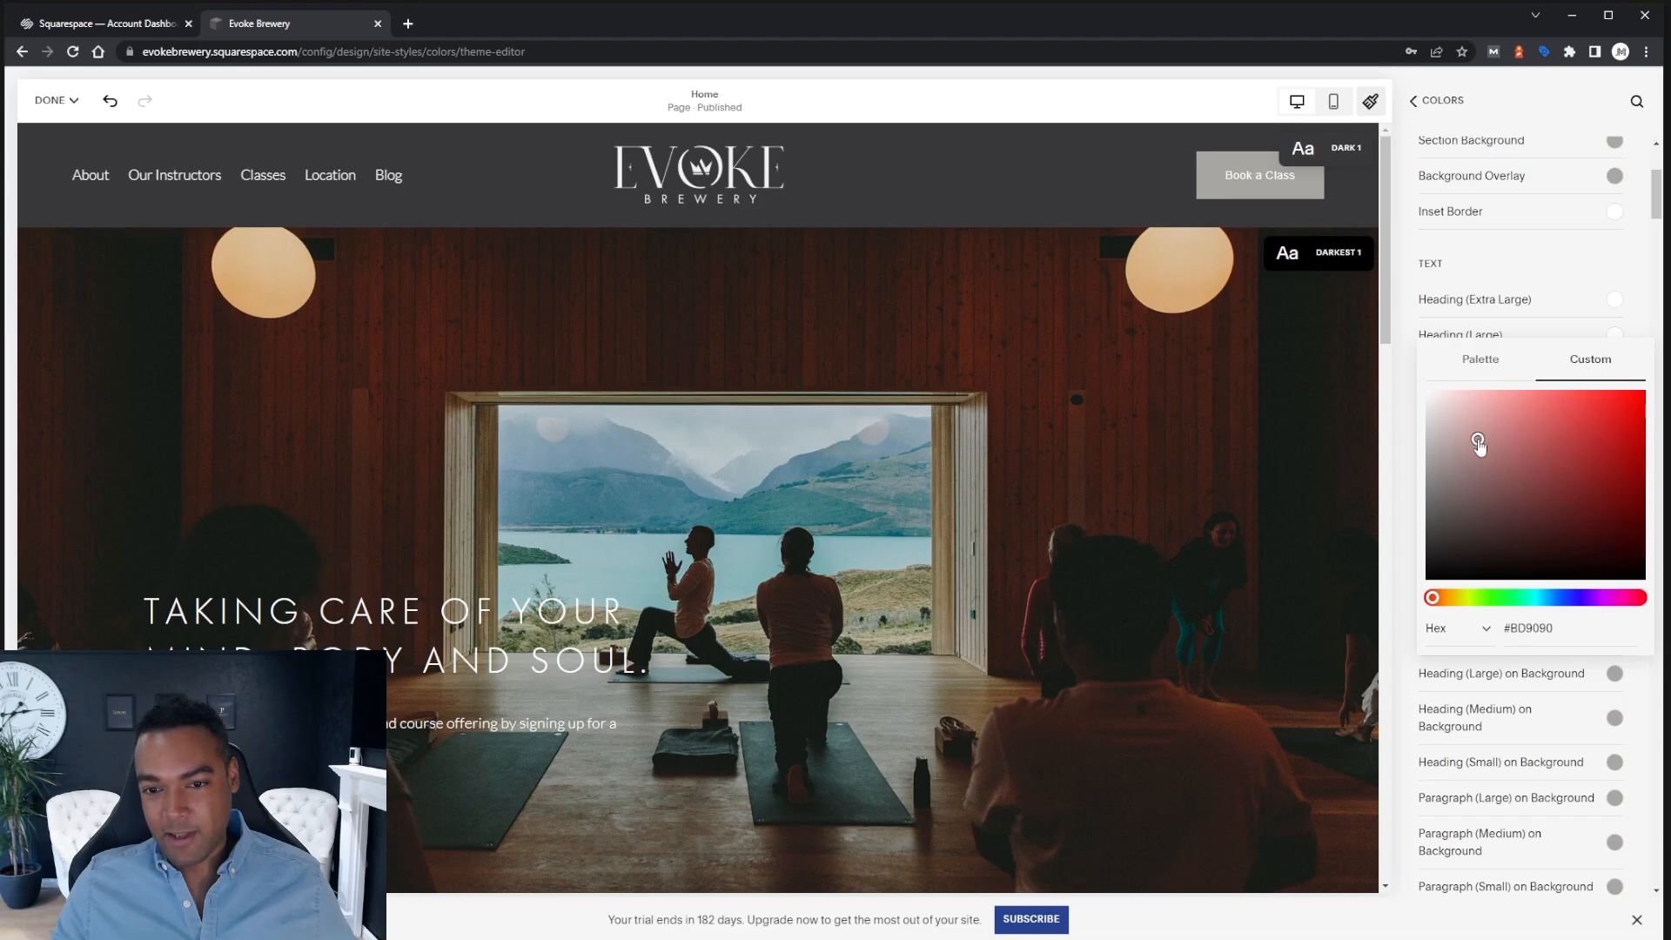
left_click(1479, 374)
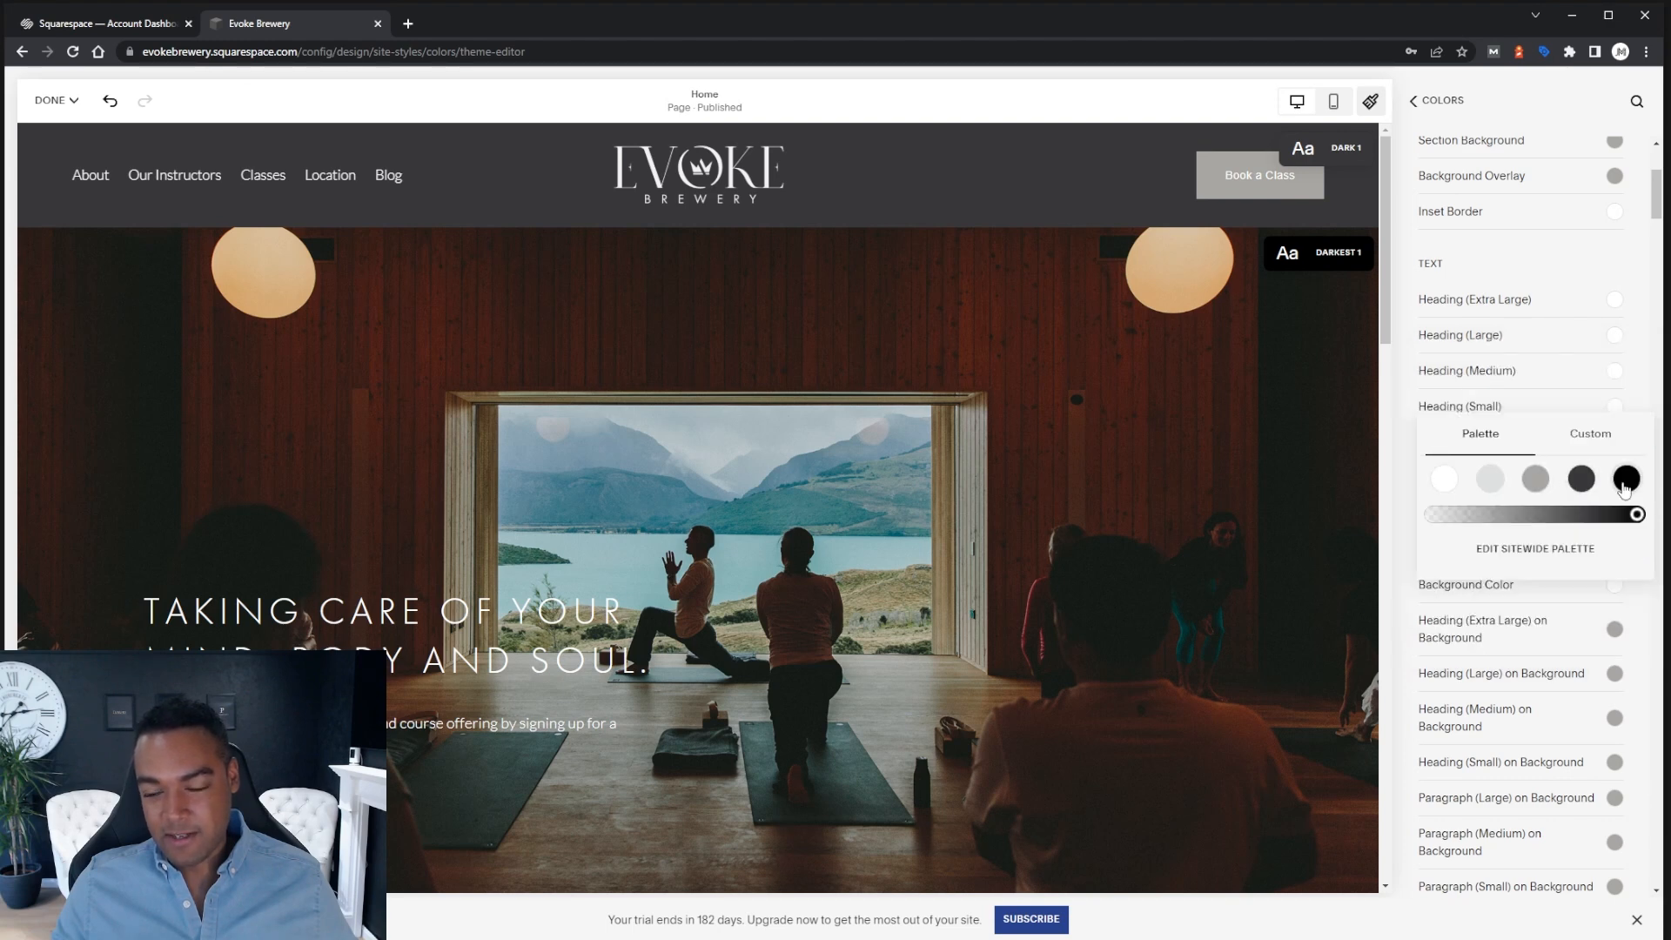
left_click(1413, 477)
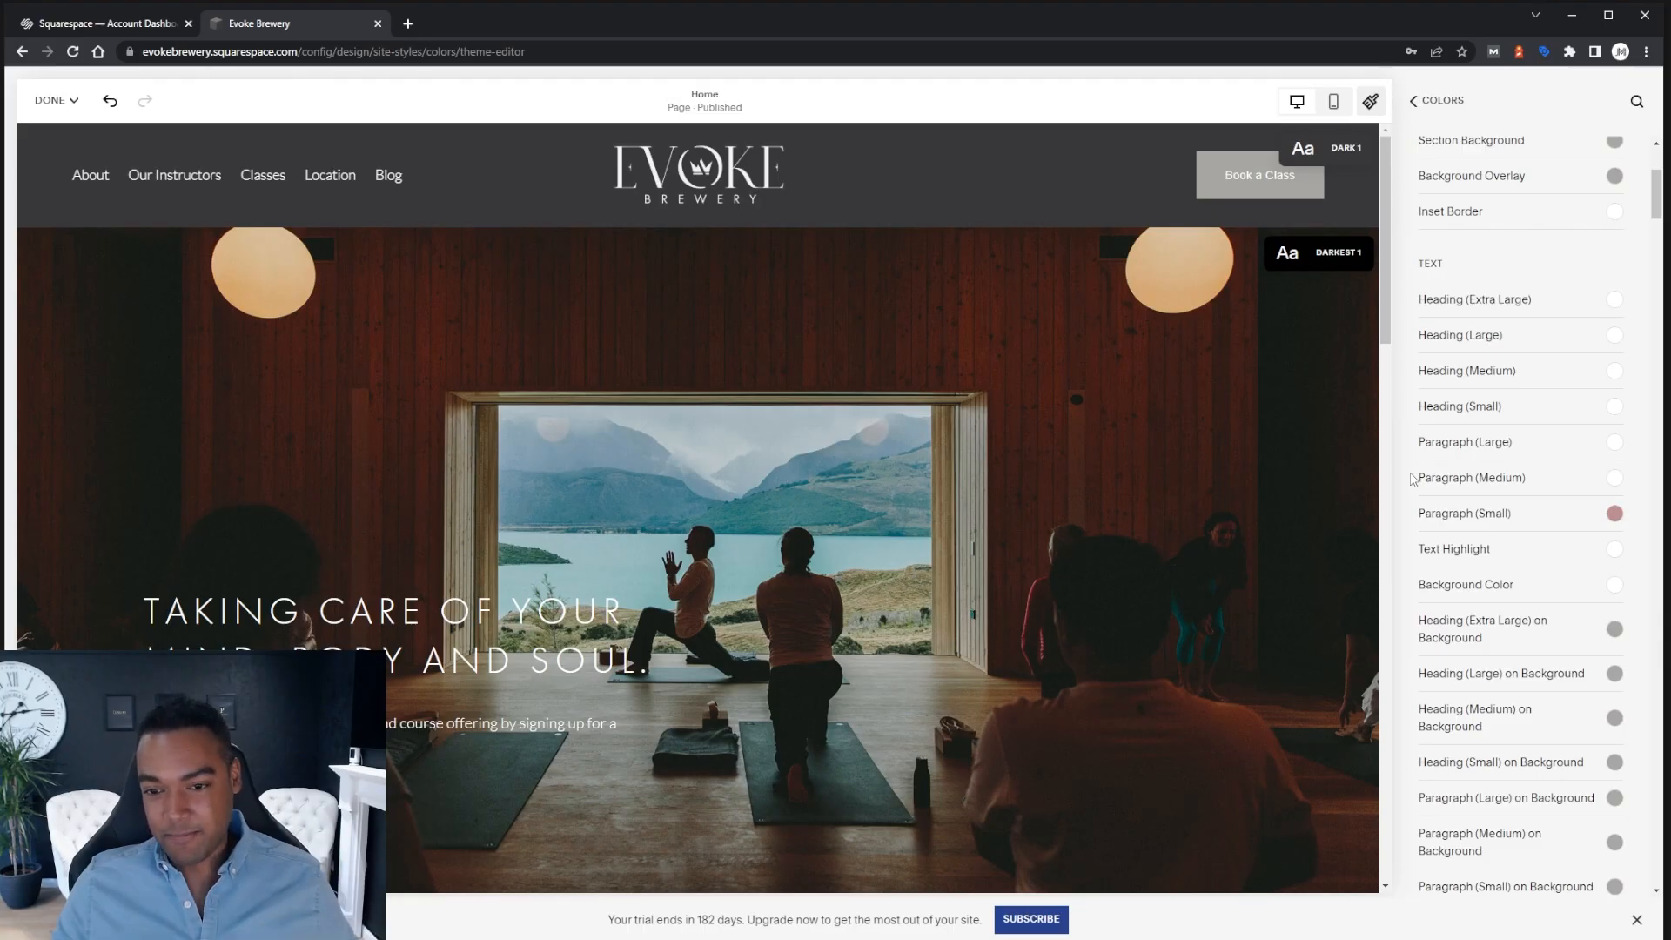
Return to the site-wide colors overview and check which color theme each section of the home page uses
scroll(1513, 609, "down", 5)
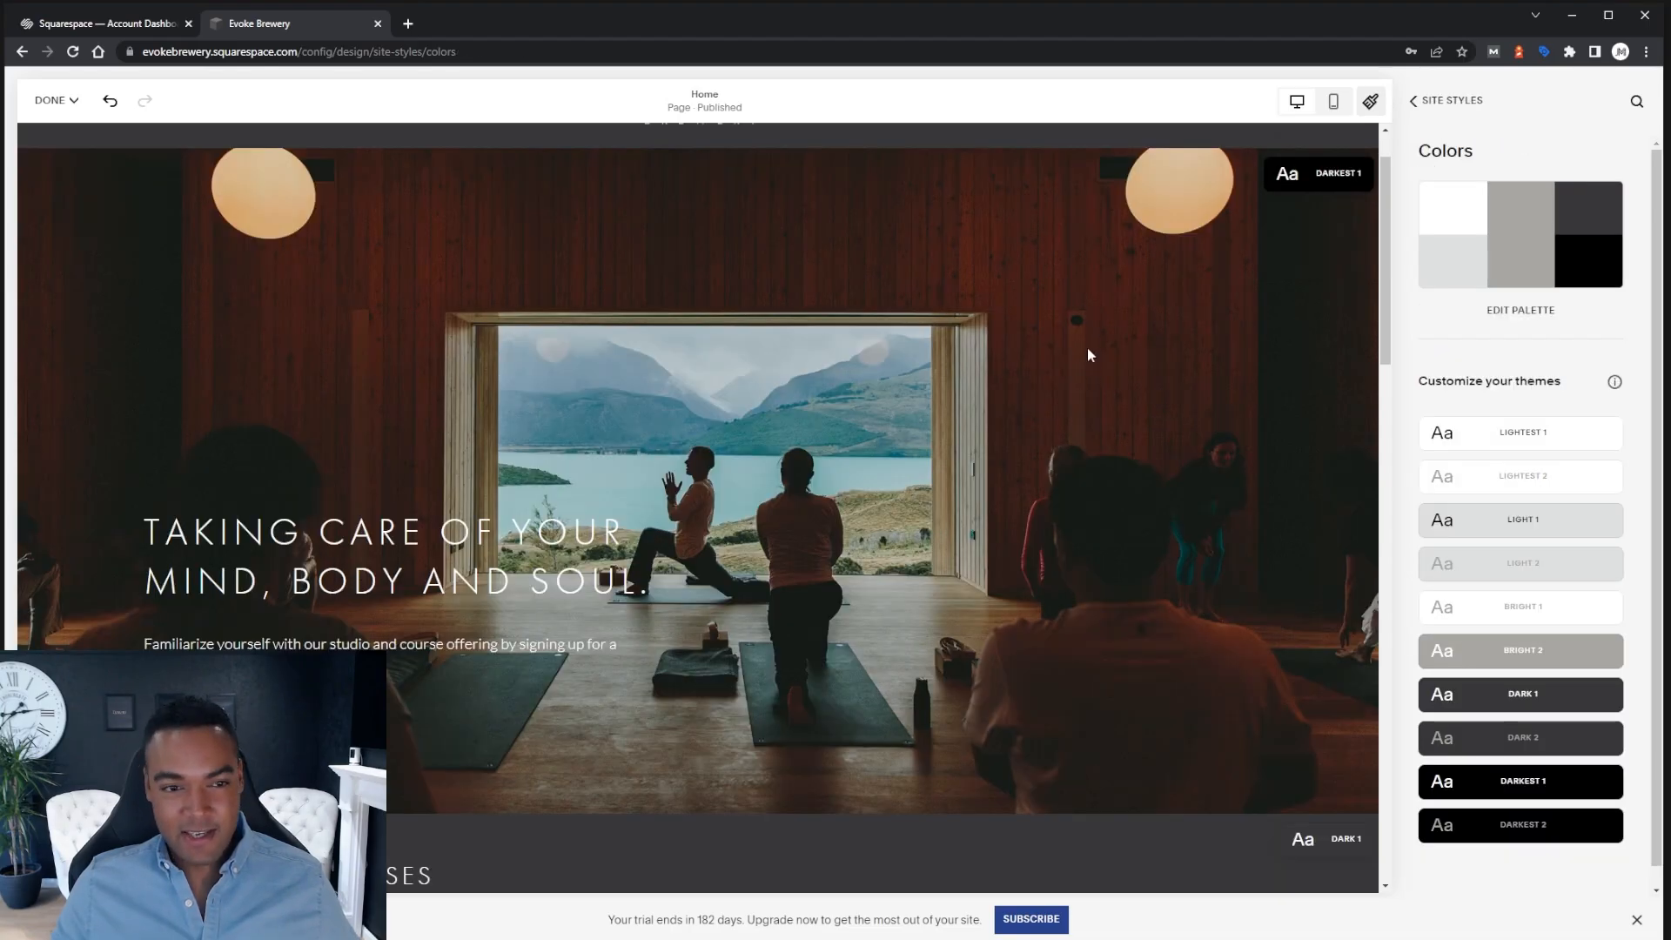
scroll(1251, 306, "down", 4)
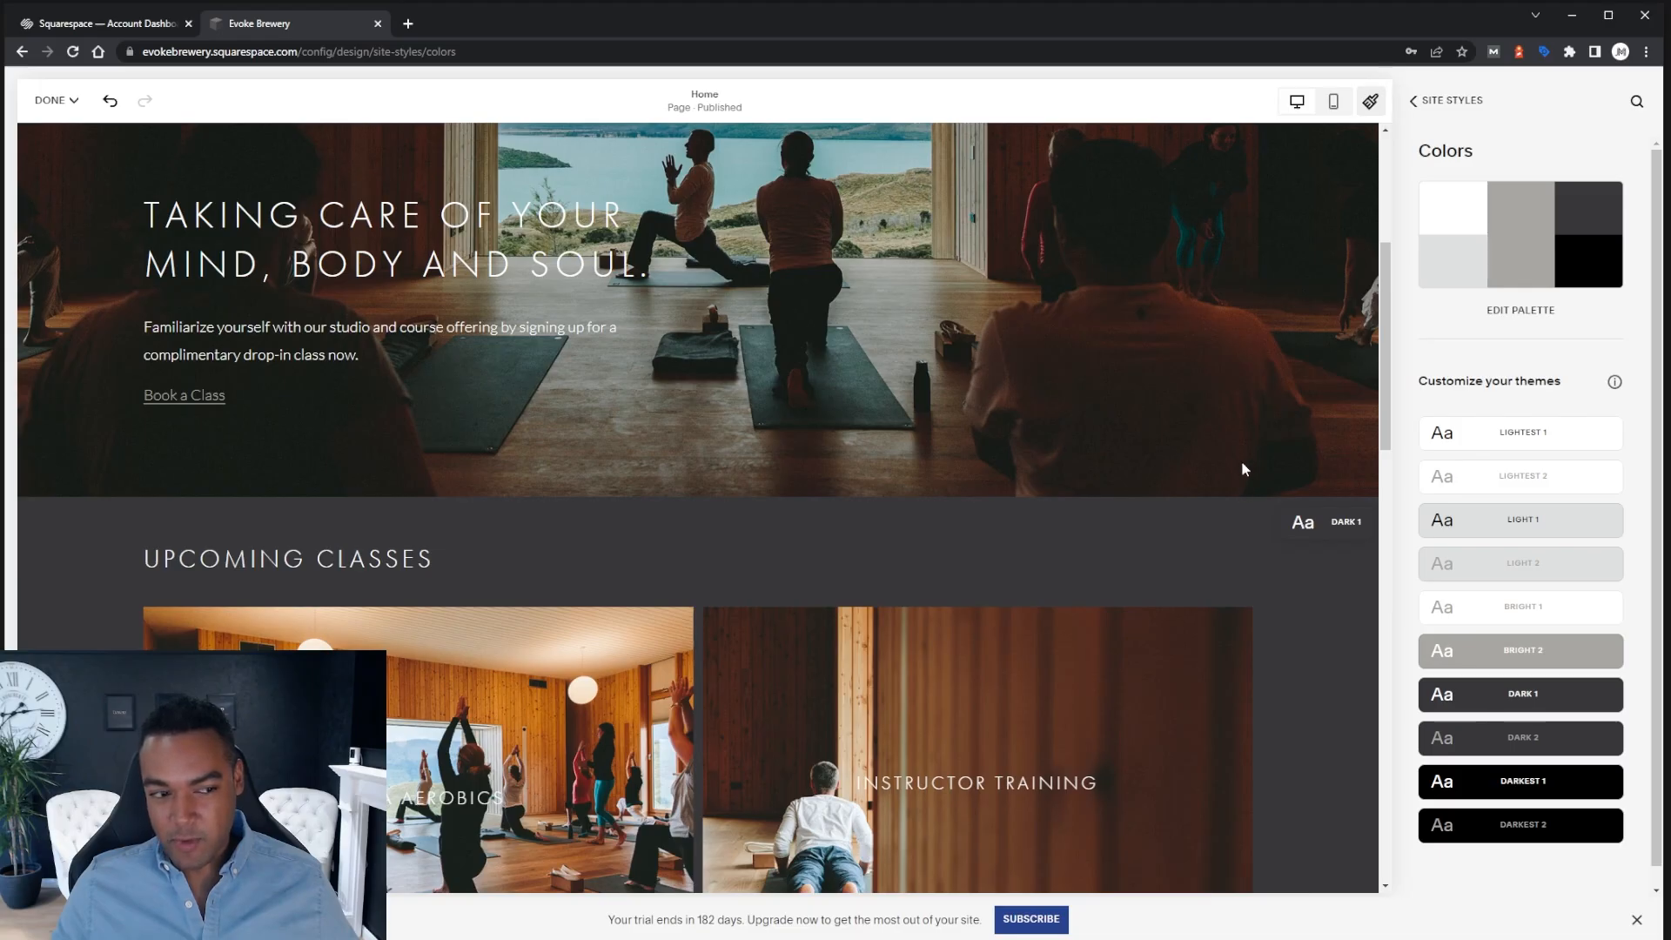
scroll(1242, 469, "down", 3)
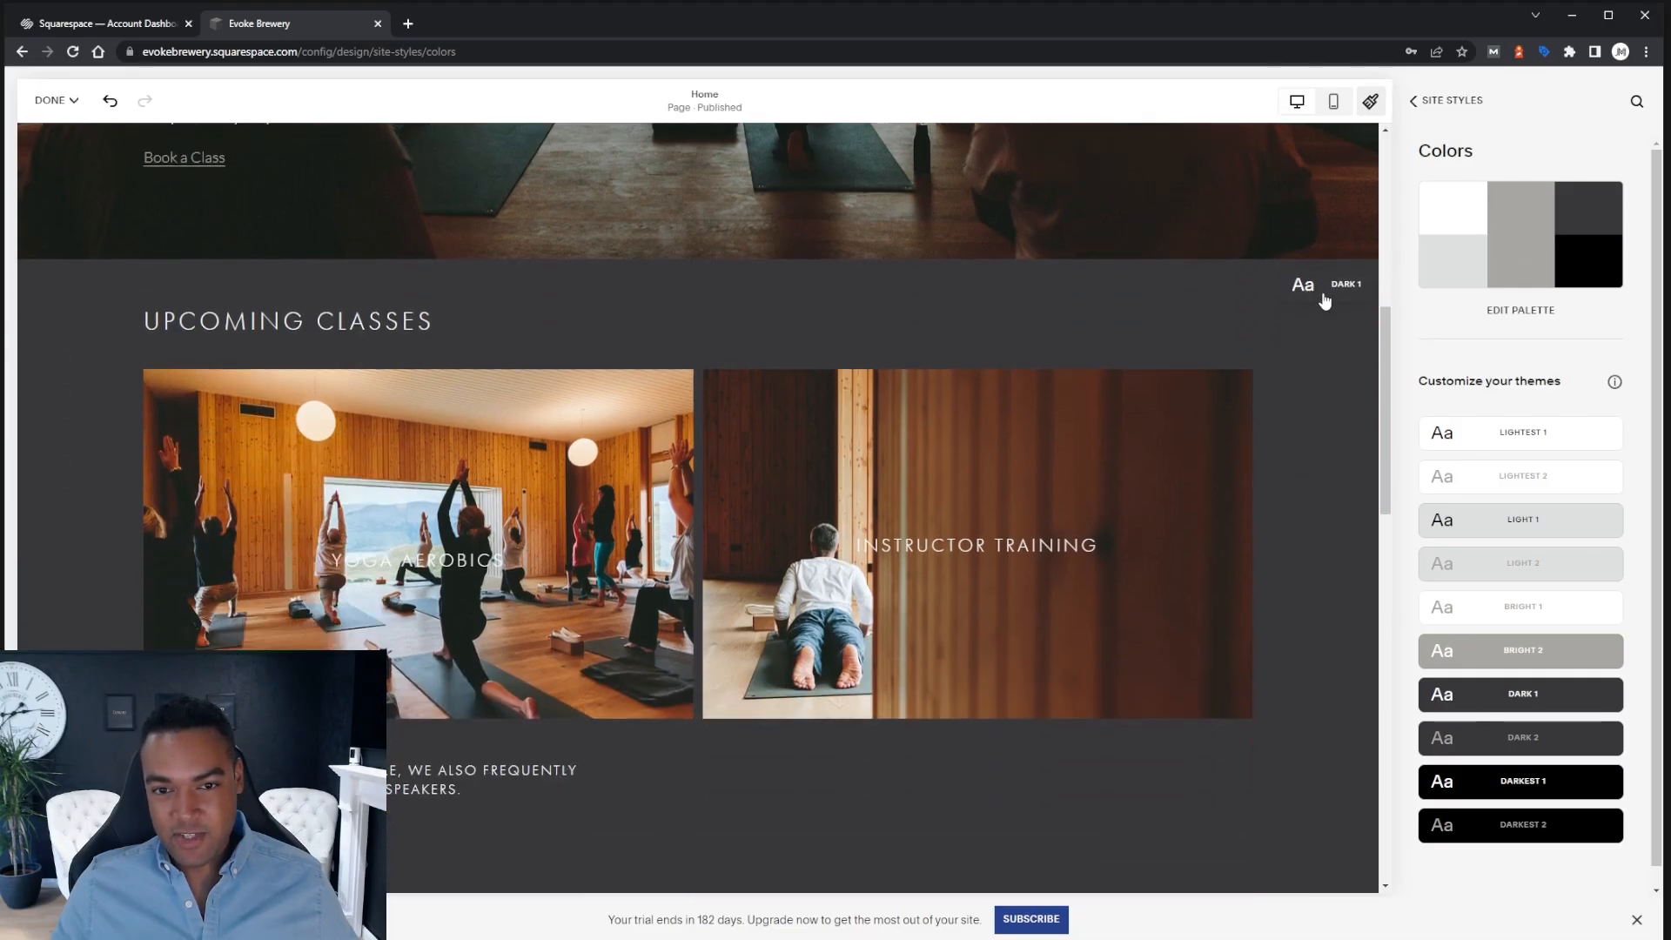
mouse_move(1519, 700)
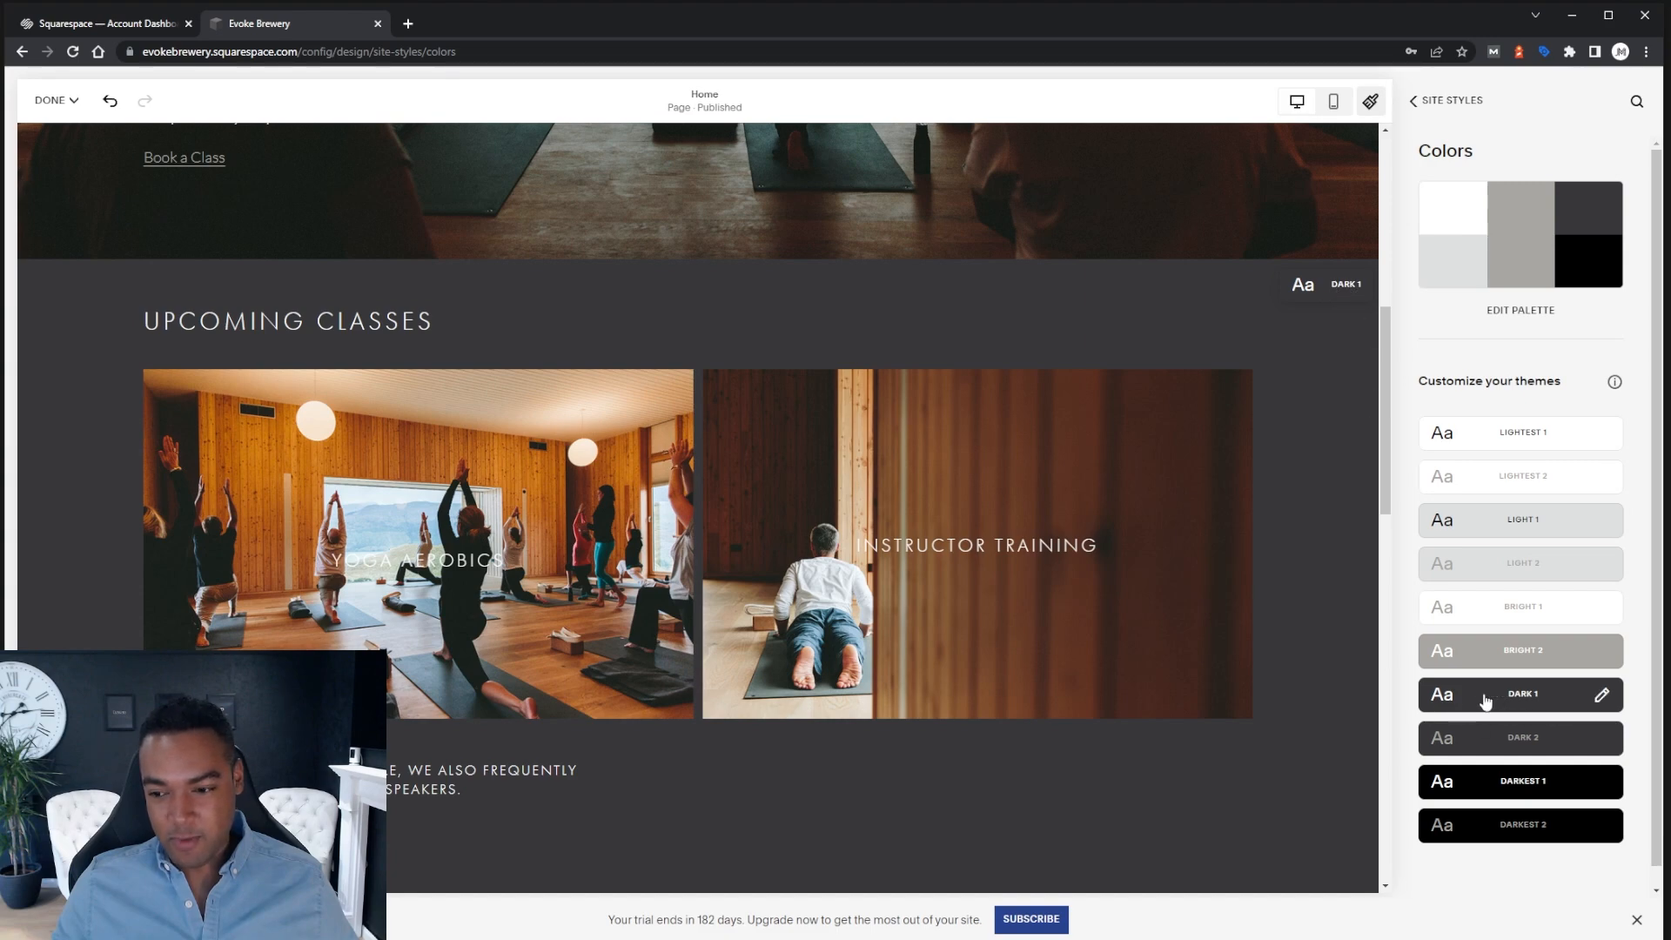
scroll(1258, 327, "down", 8)
scroll(1259, 331, "down", 2)
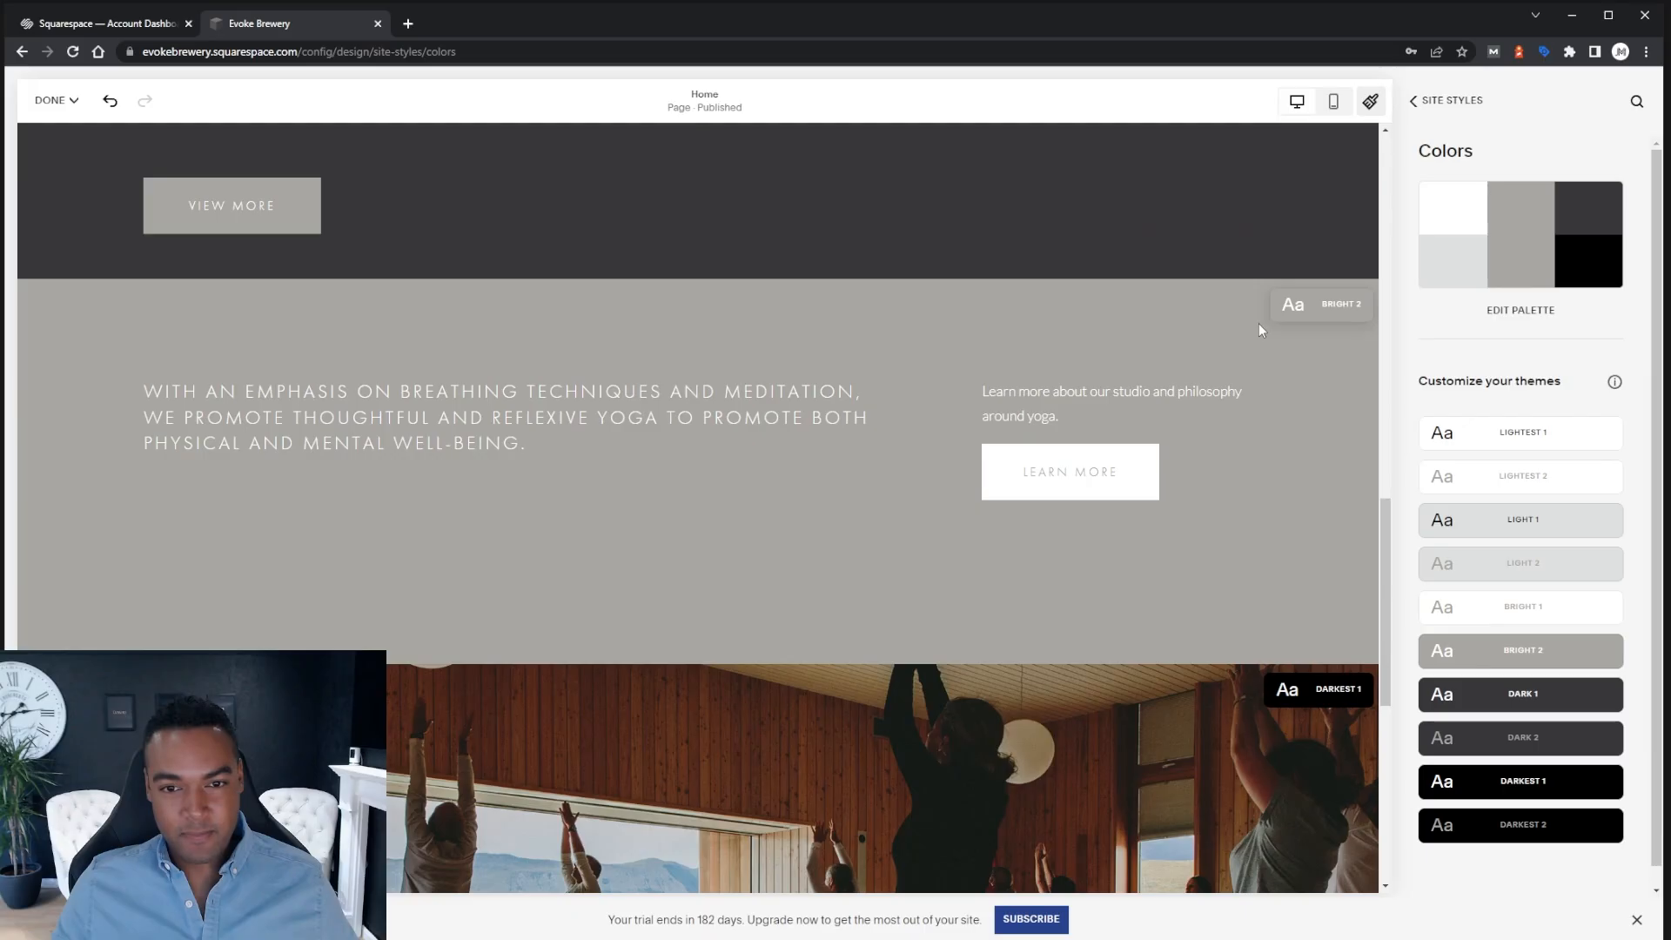
mouse_move(1479, 659)
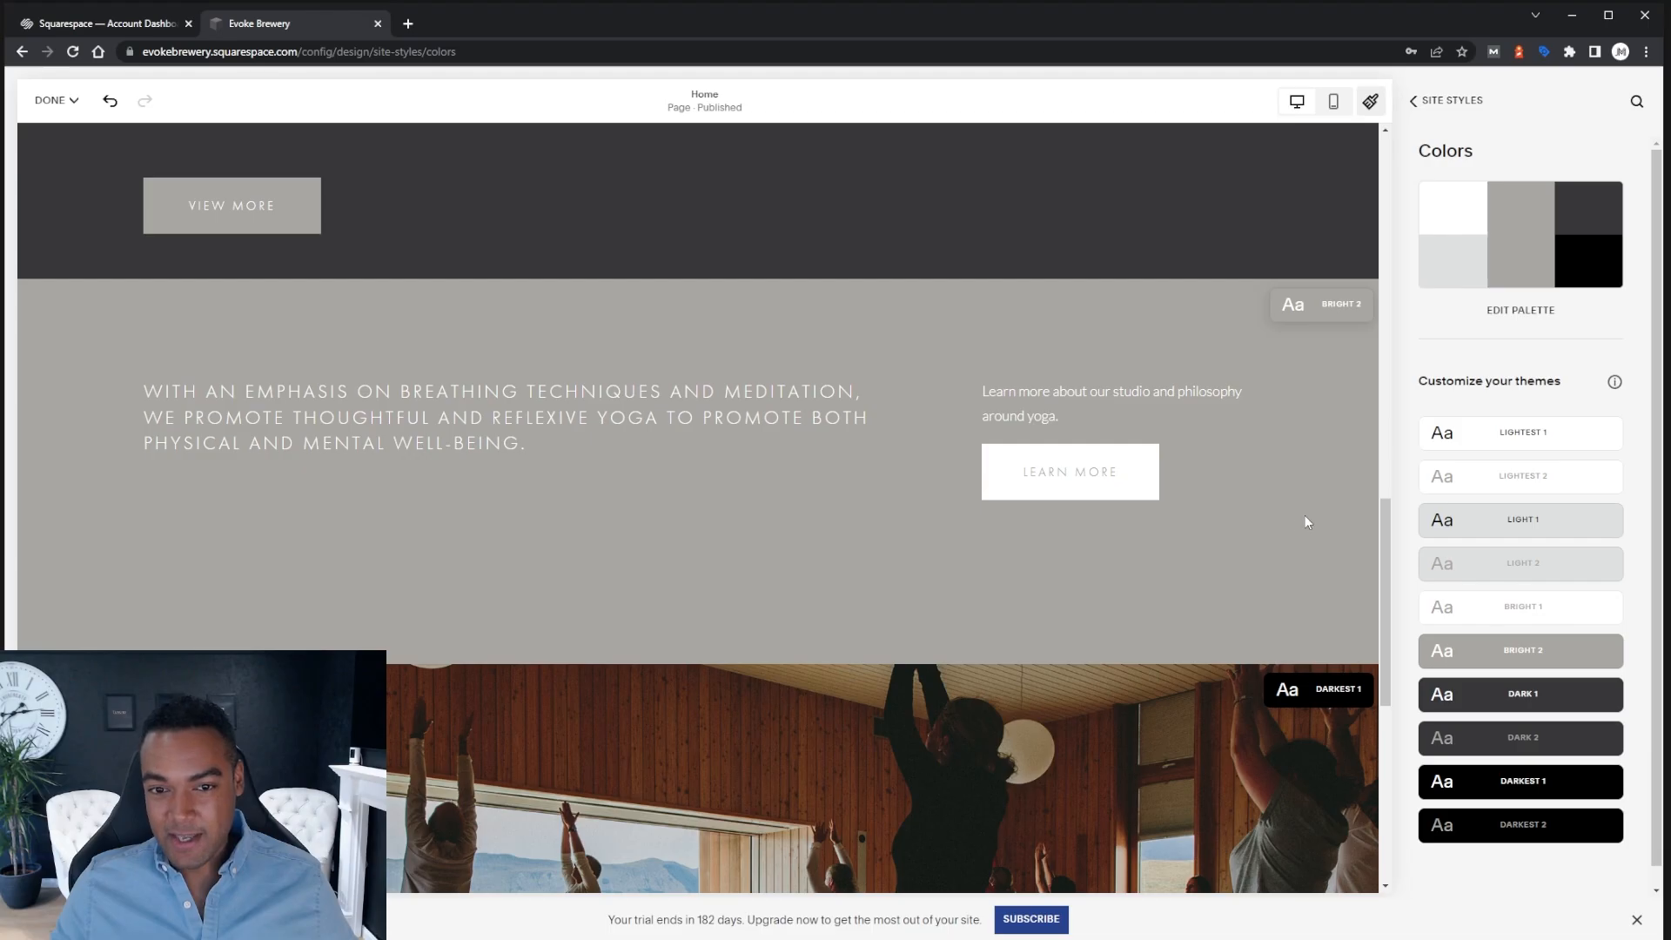
scroll(1304, 514, "up", 10)
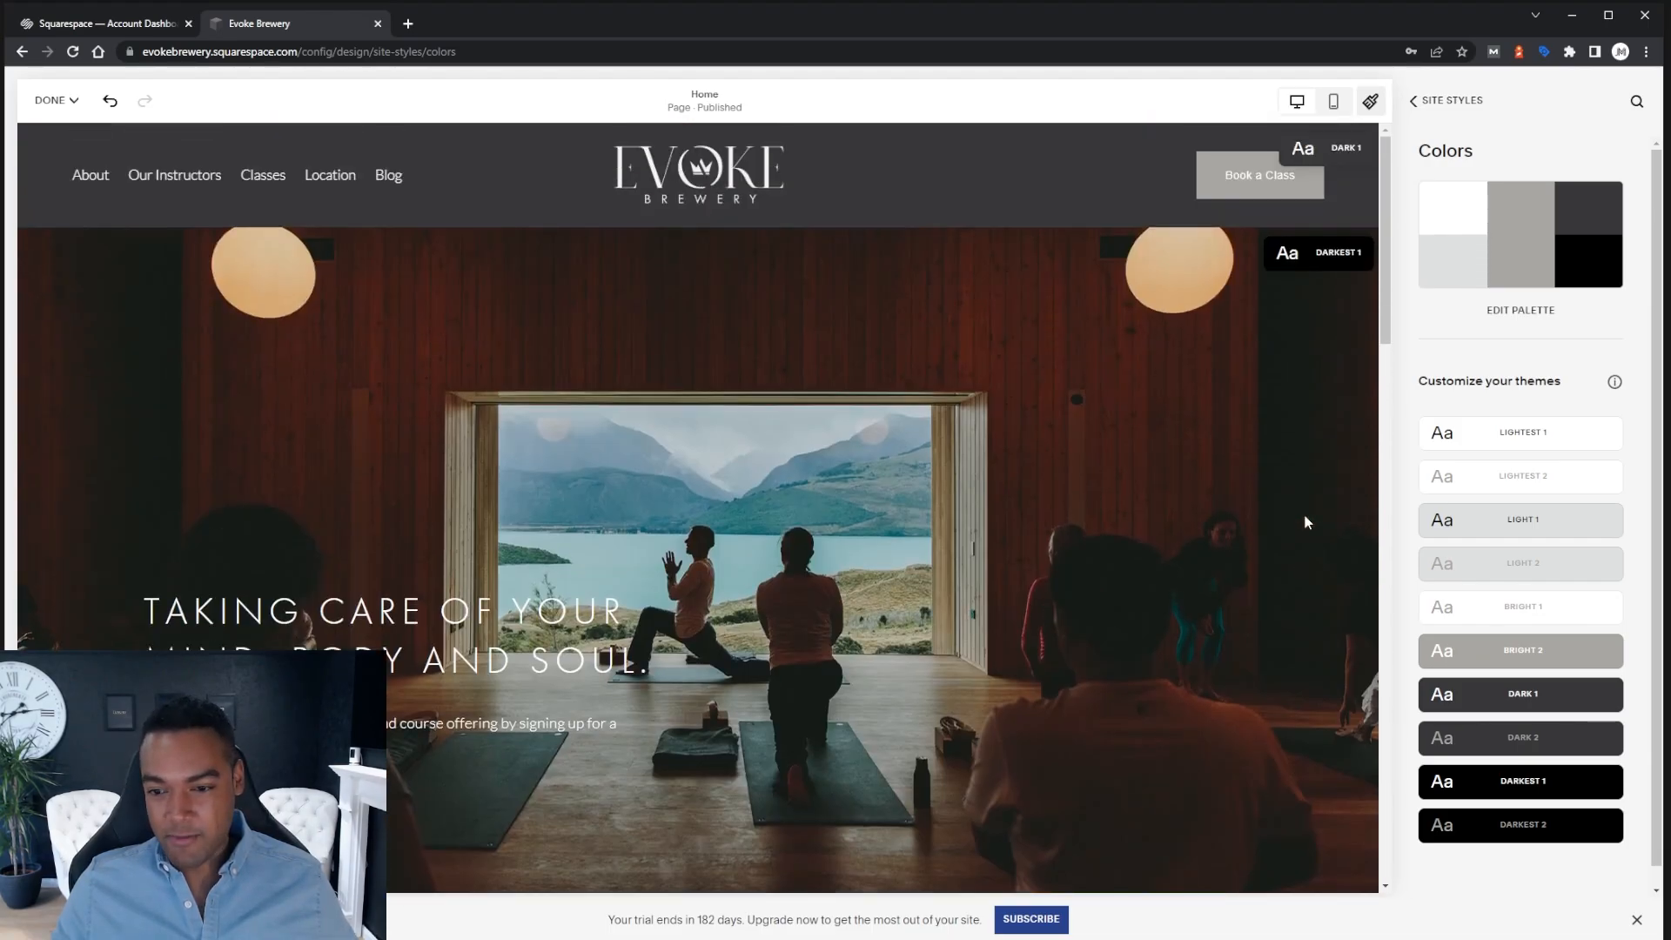
left_click(54, 100)
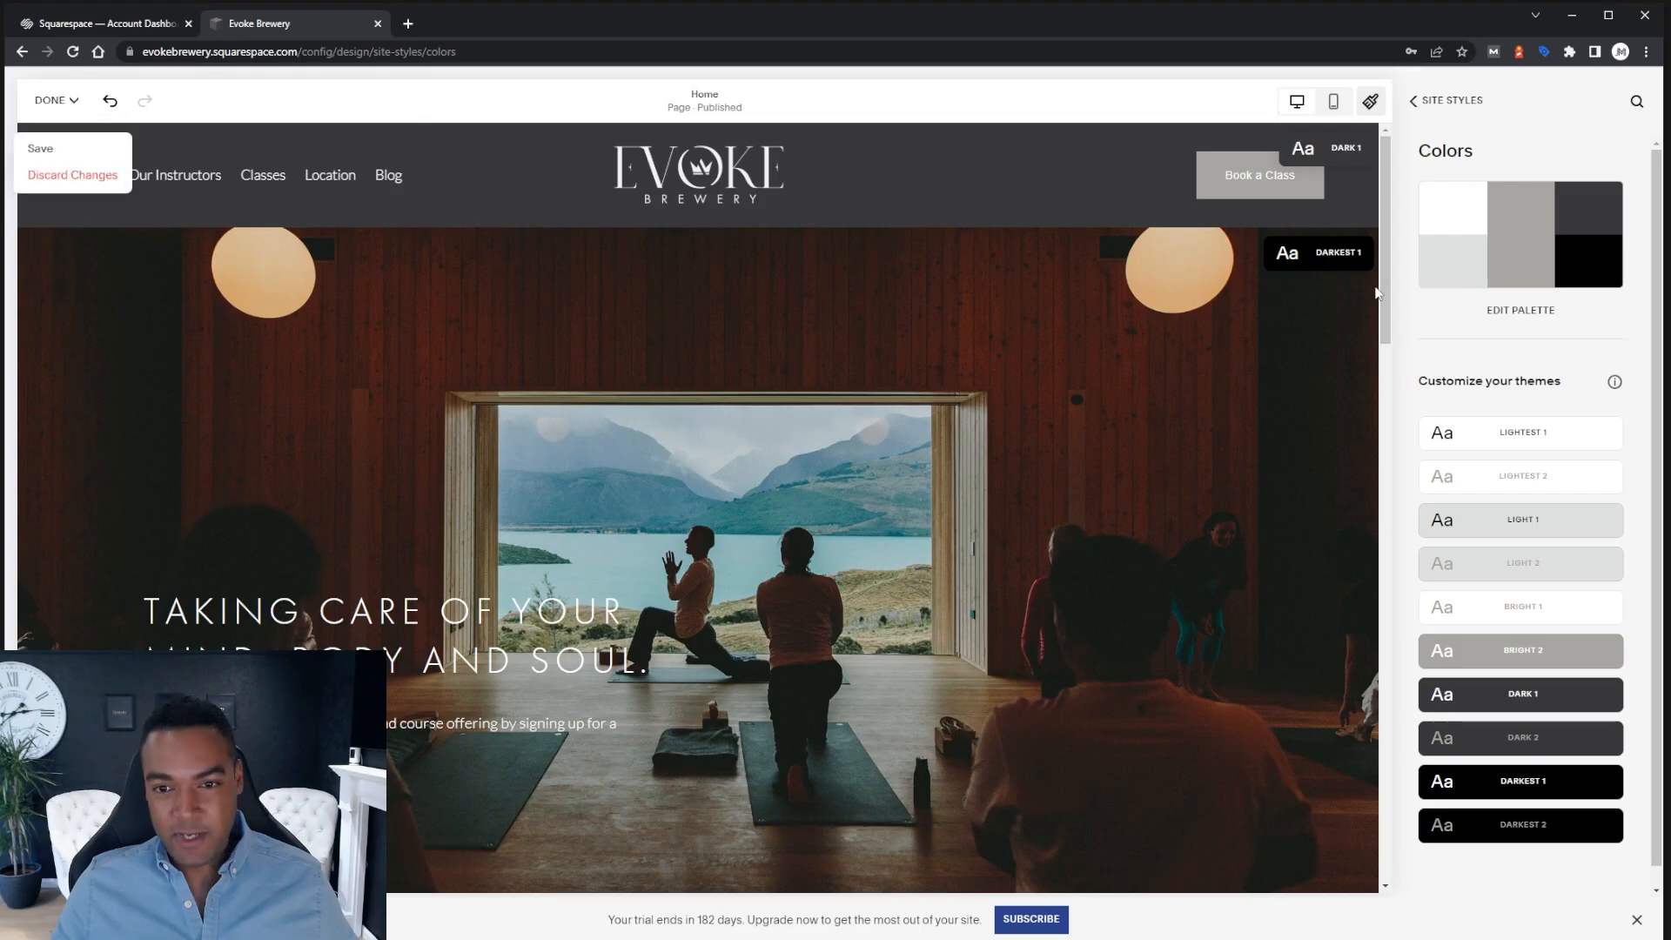
Open the palette editor, apply the lavender, orange and teal preset palette and check it down the home page
left_click(1524, 315)
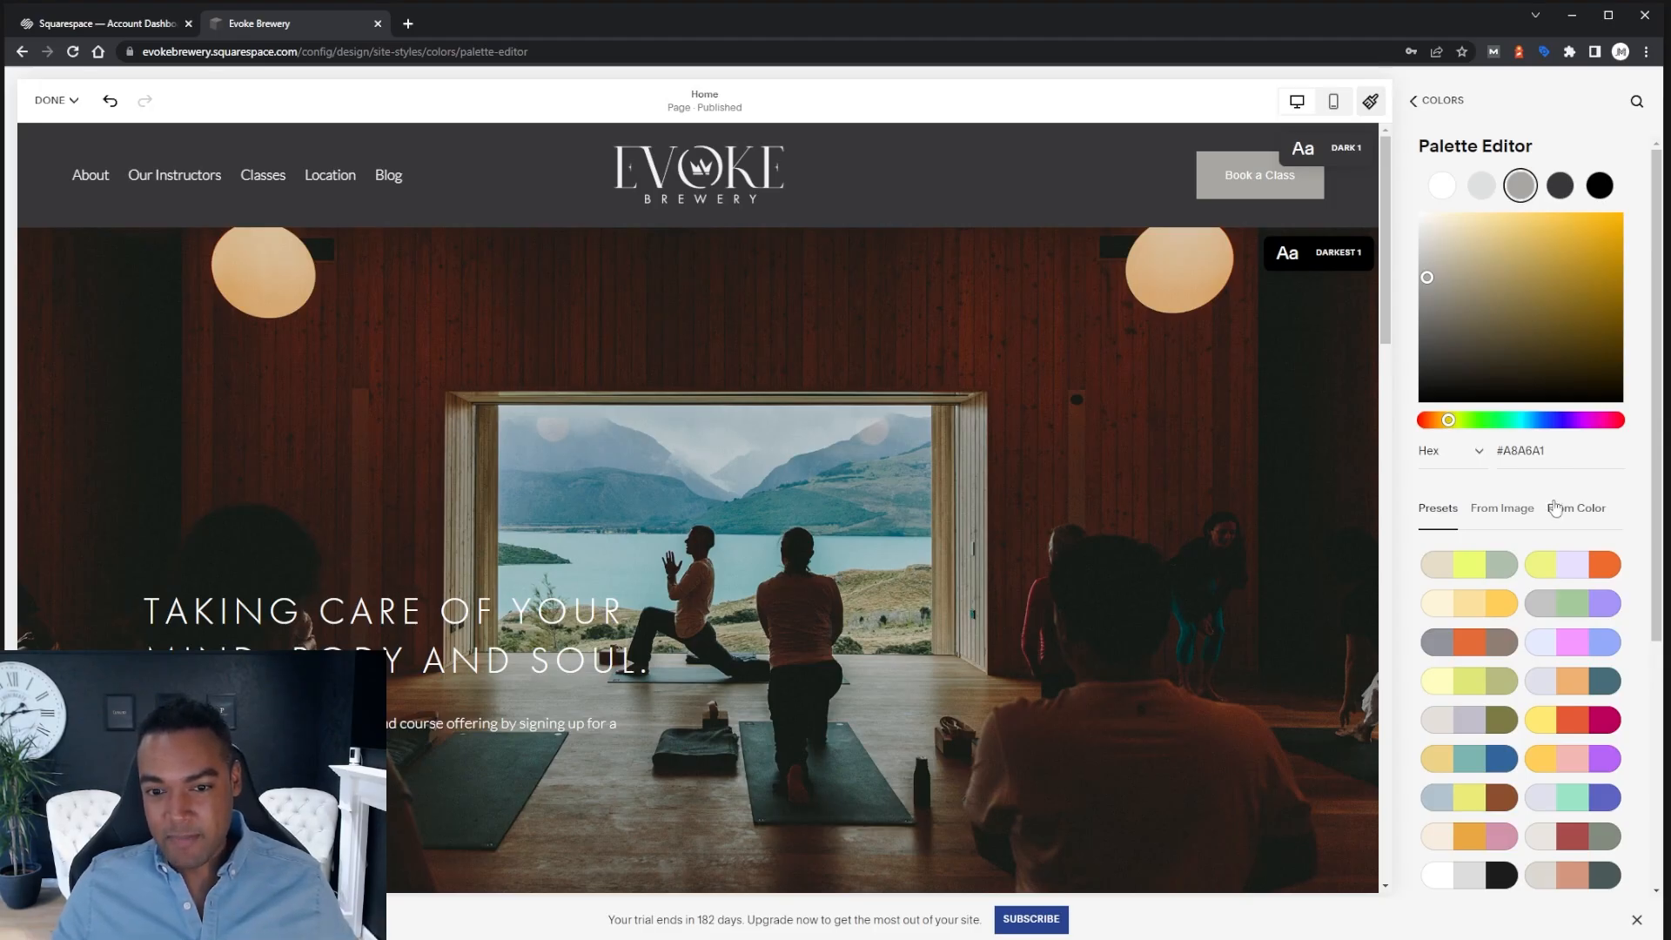
scroll(1475, 584, "down", 3)
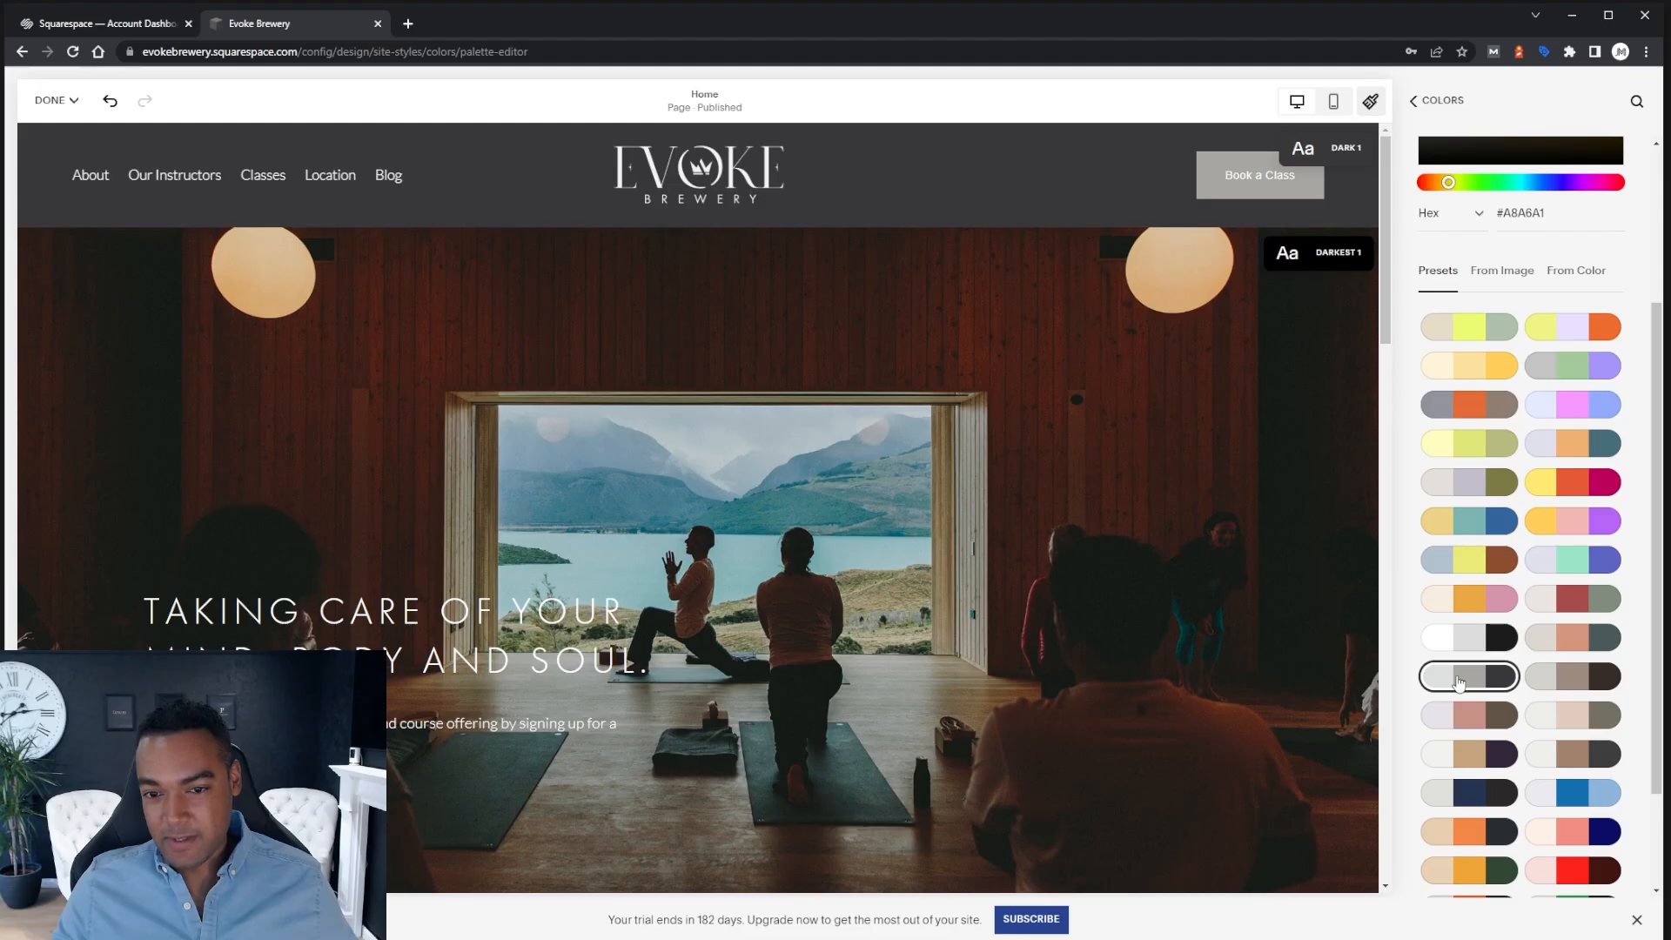
left_click(1570, 453)
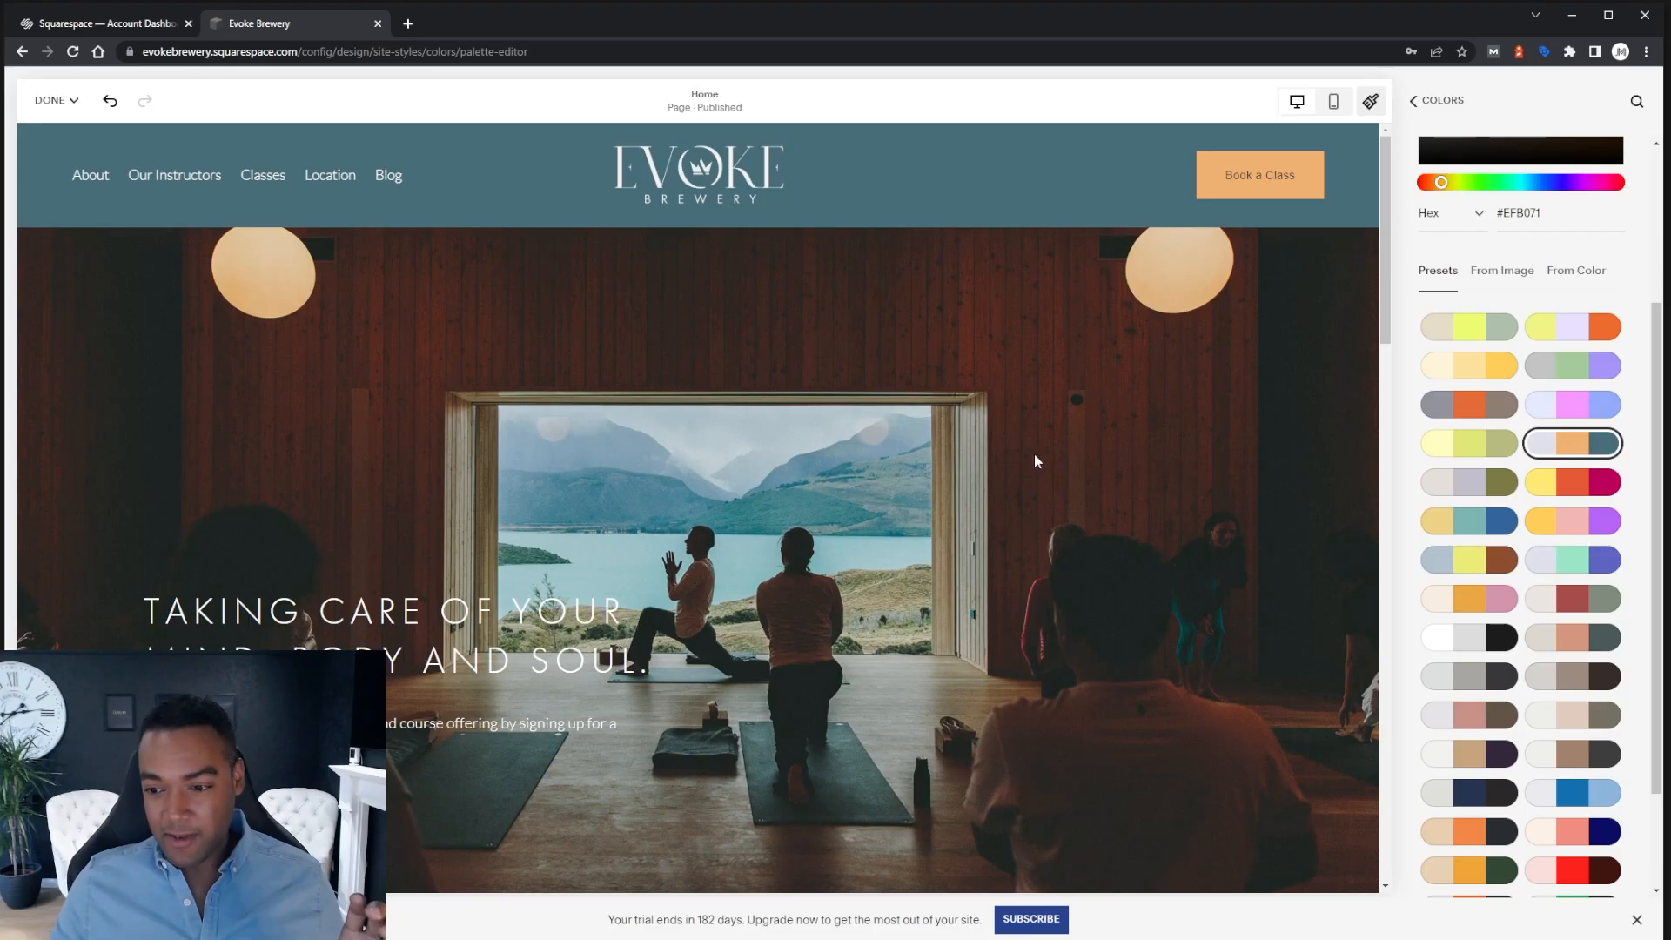
scroll(1035, 456, "down", 5)
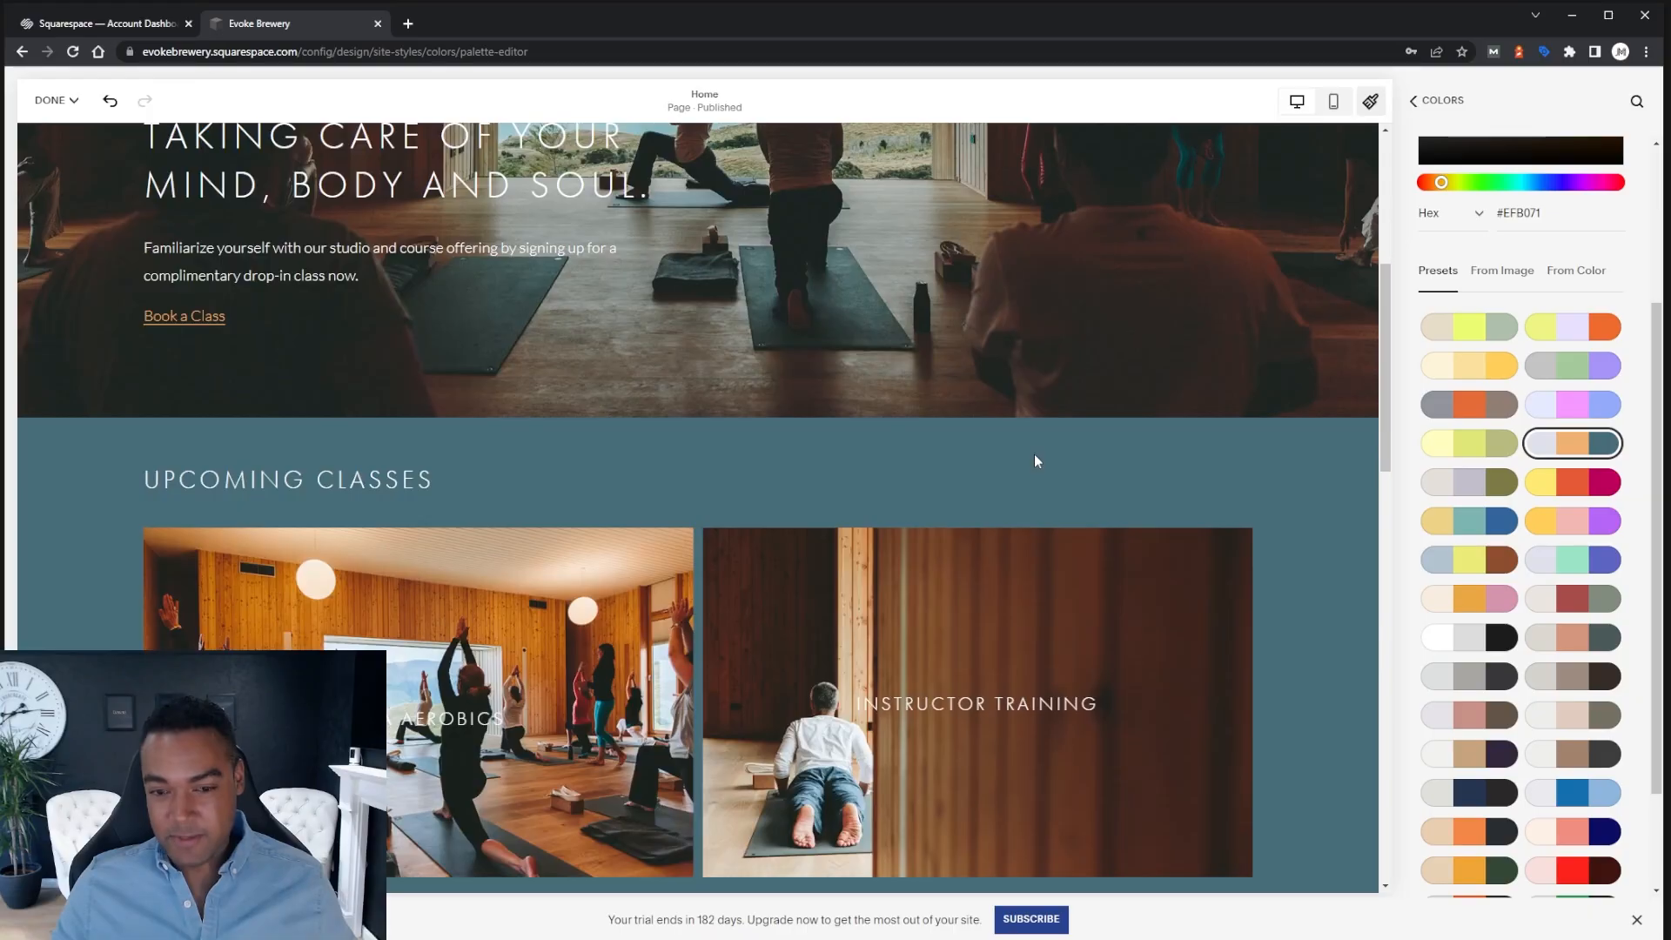
scroll(1035, 461, "down", 8)
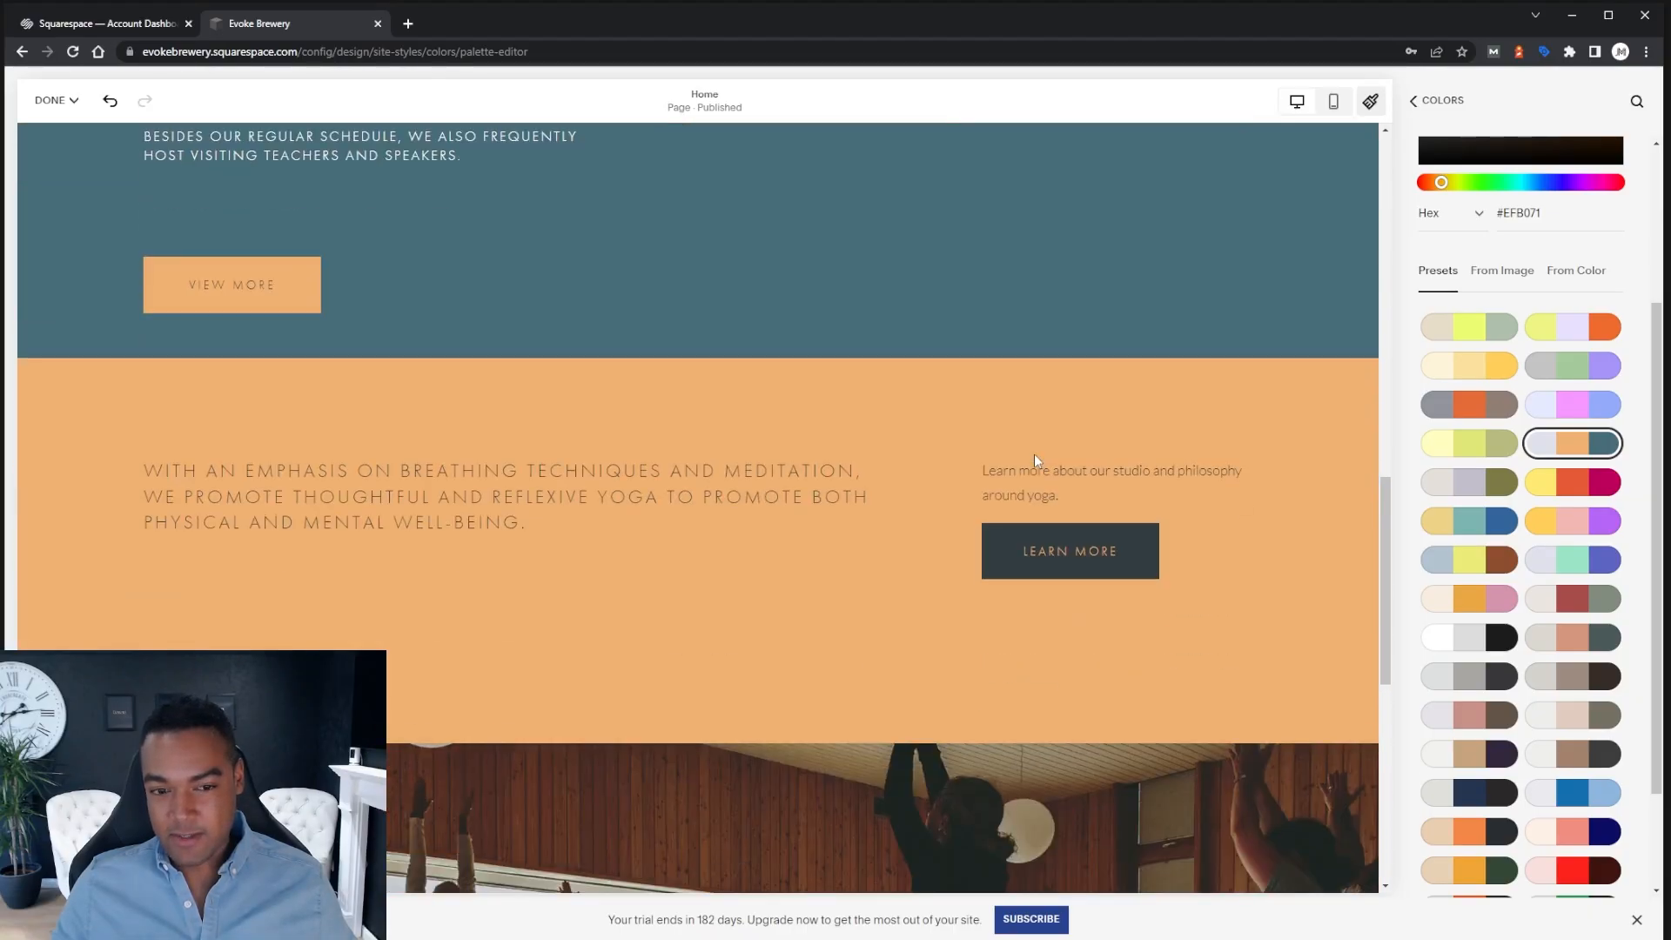
Try the gray and brown preset palette, then the blue one, and check the colors across the home page
left_click(1579, 680)
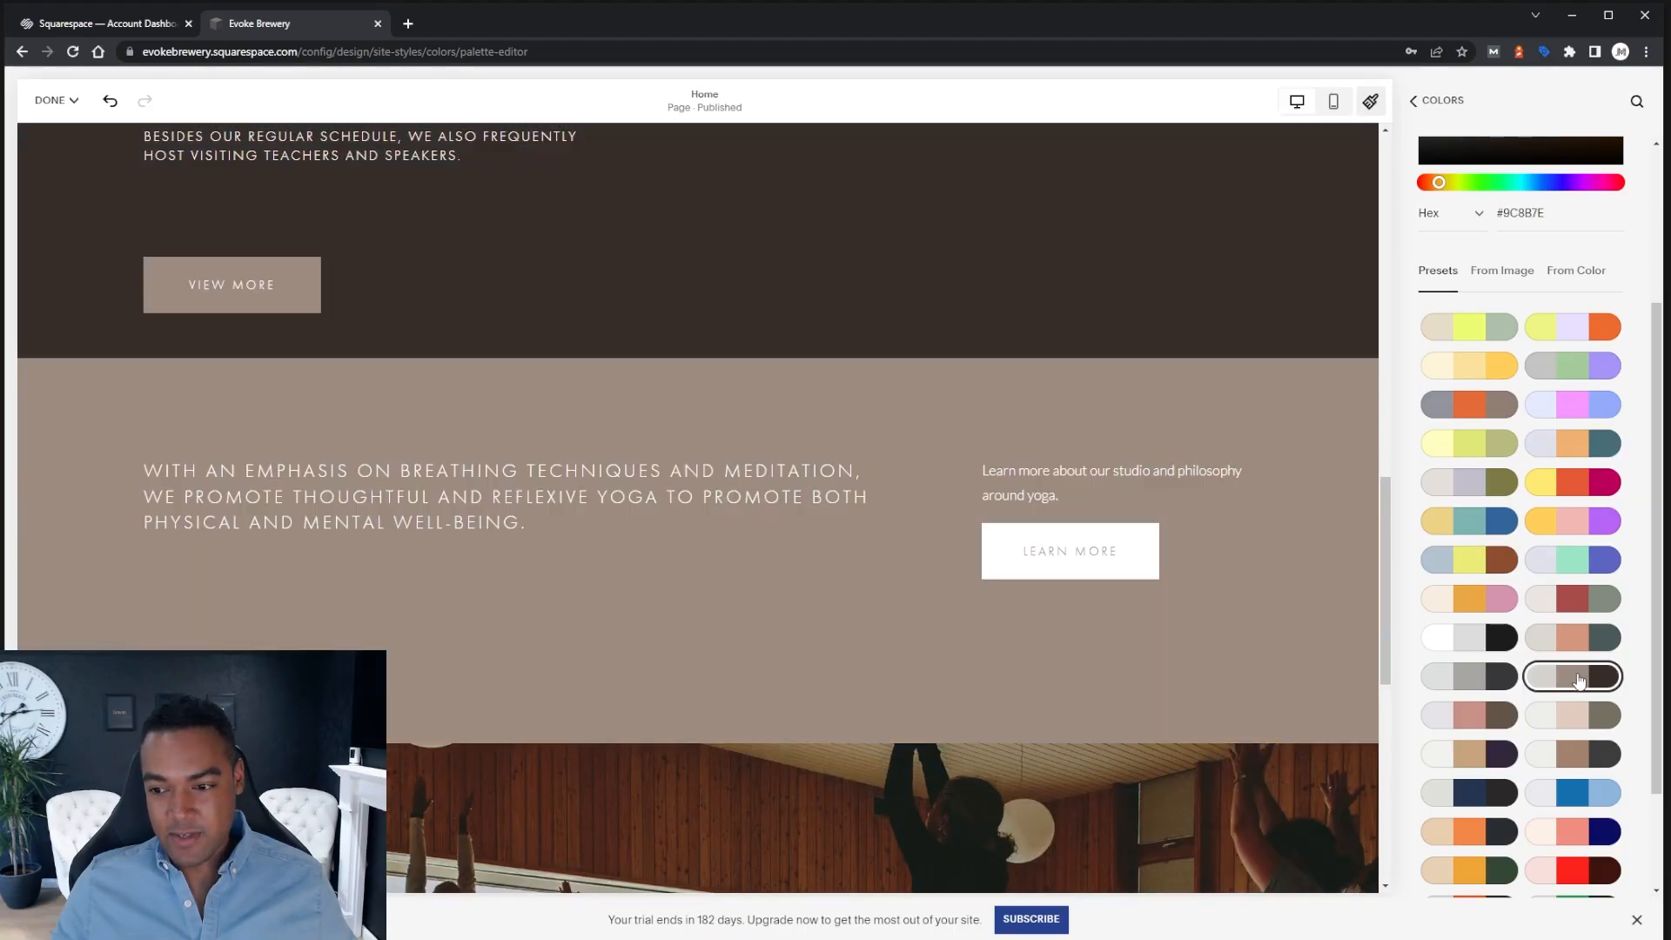
left_click(1597, 798)
scroll(1245, 526, "up", 5)
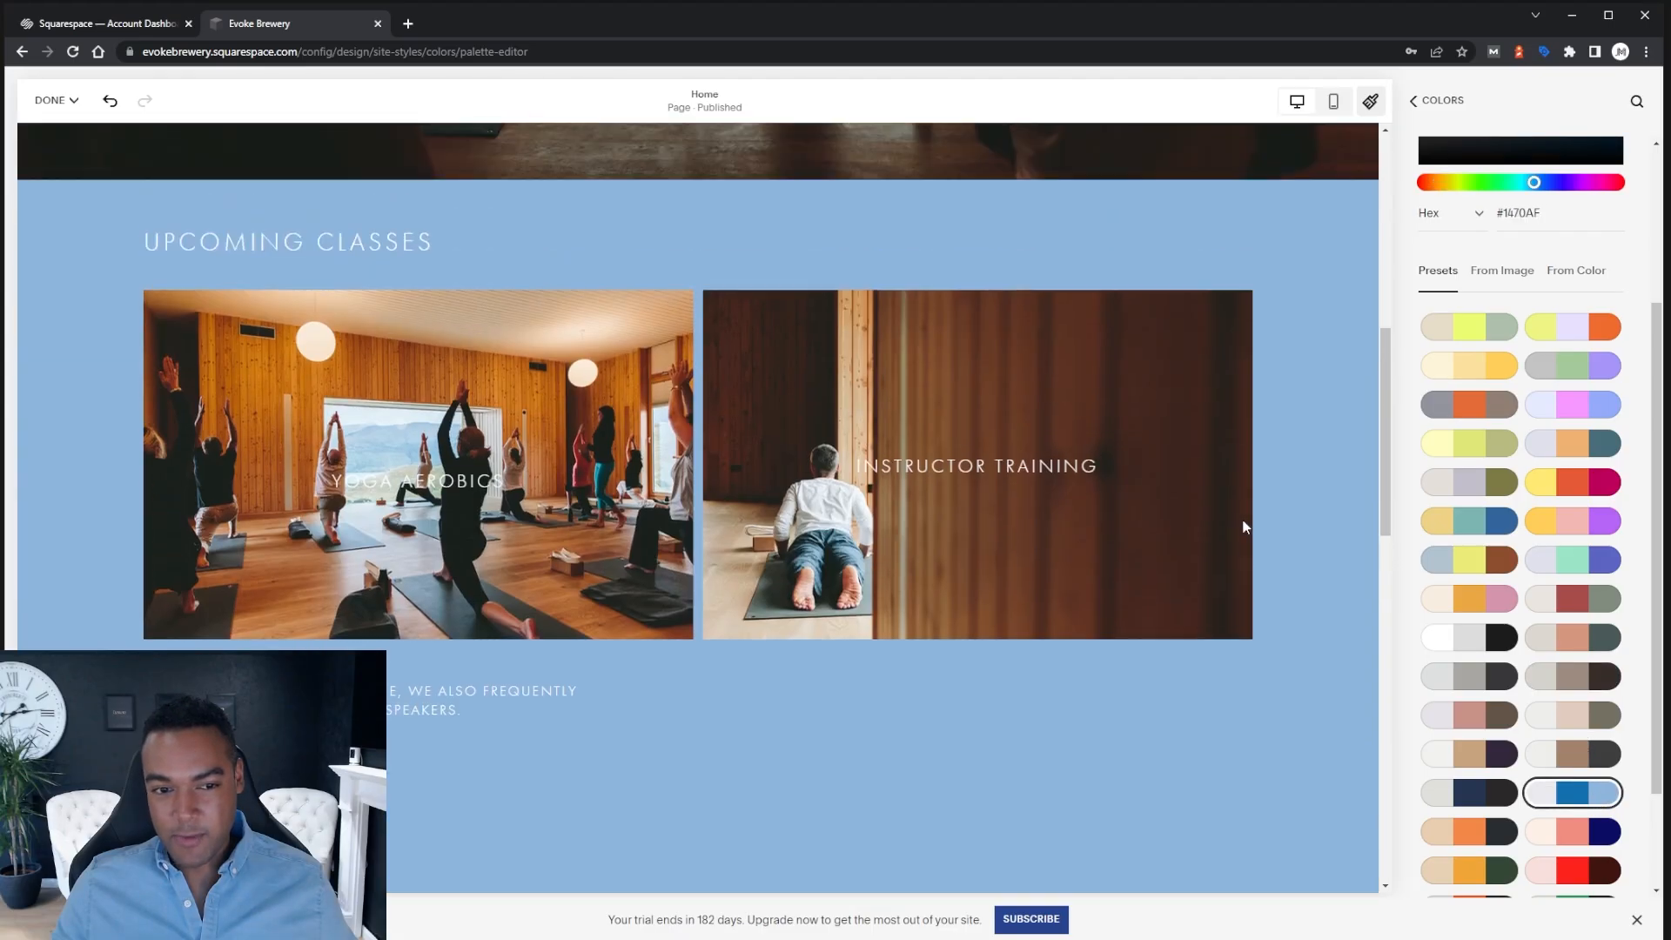
scroll(1244, 526, "down", 10)
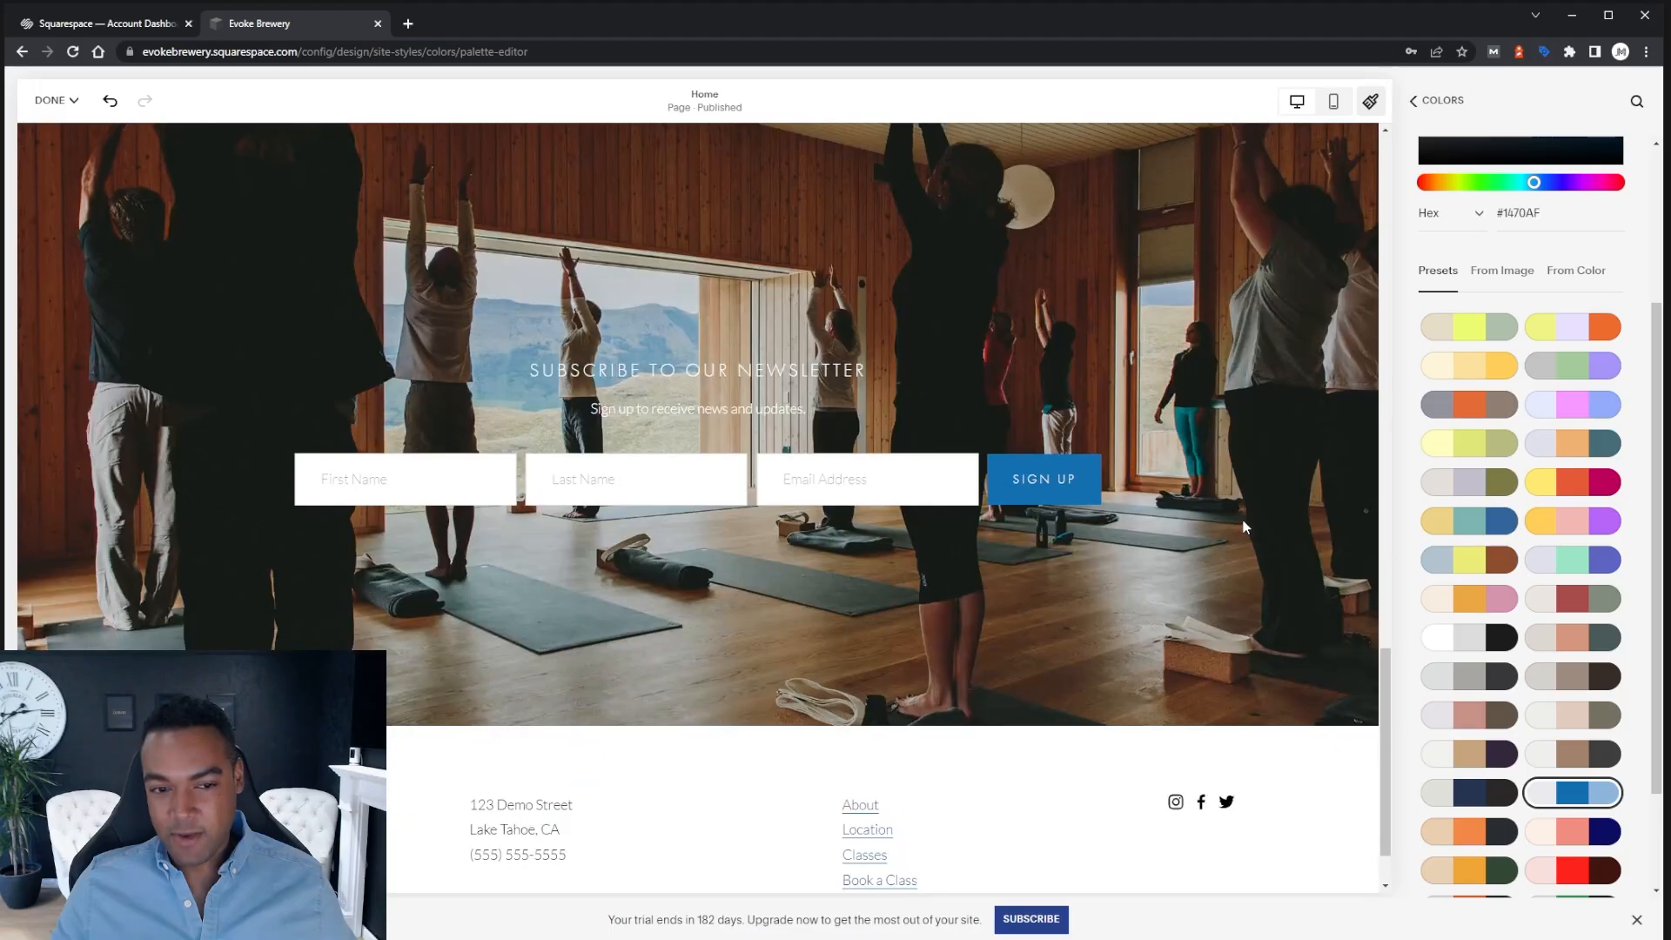
scroll(1529, 766, "down", 2)
Apply the beige, orange and dark gray preset palette and check it up to the home page header
left_click(1510, 696)
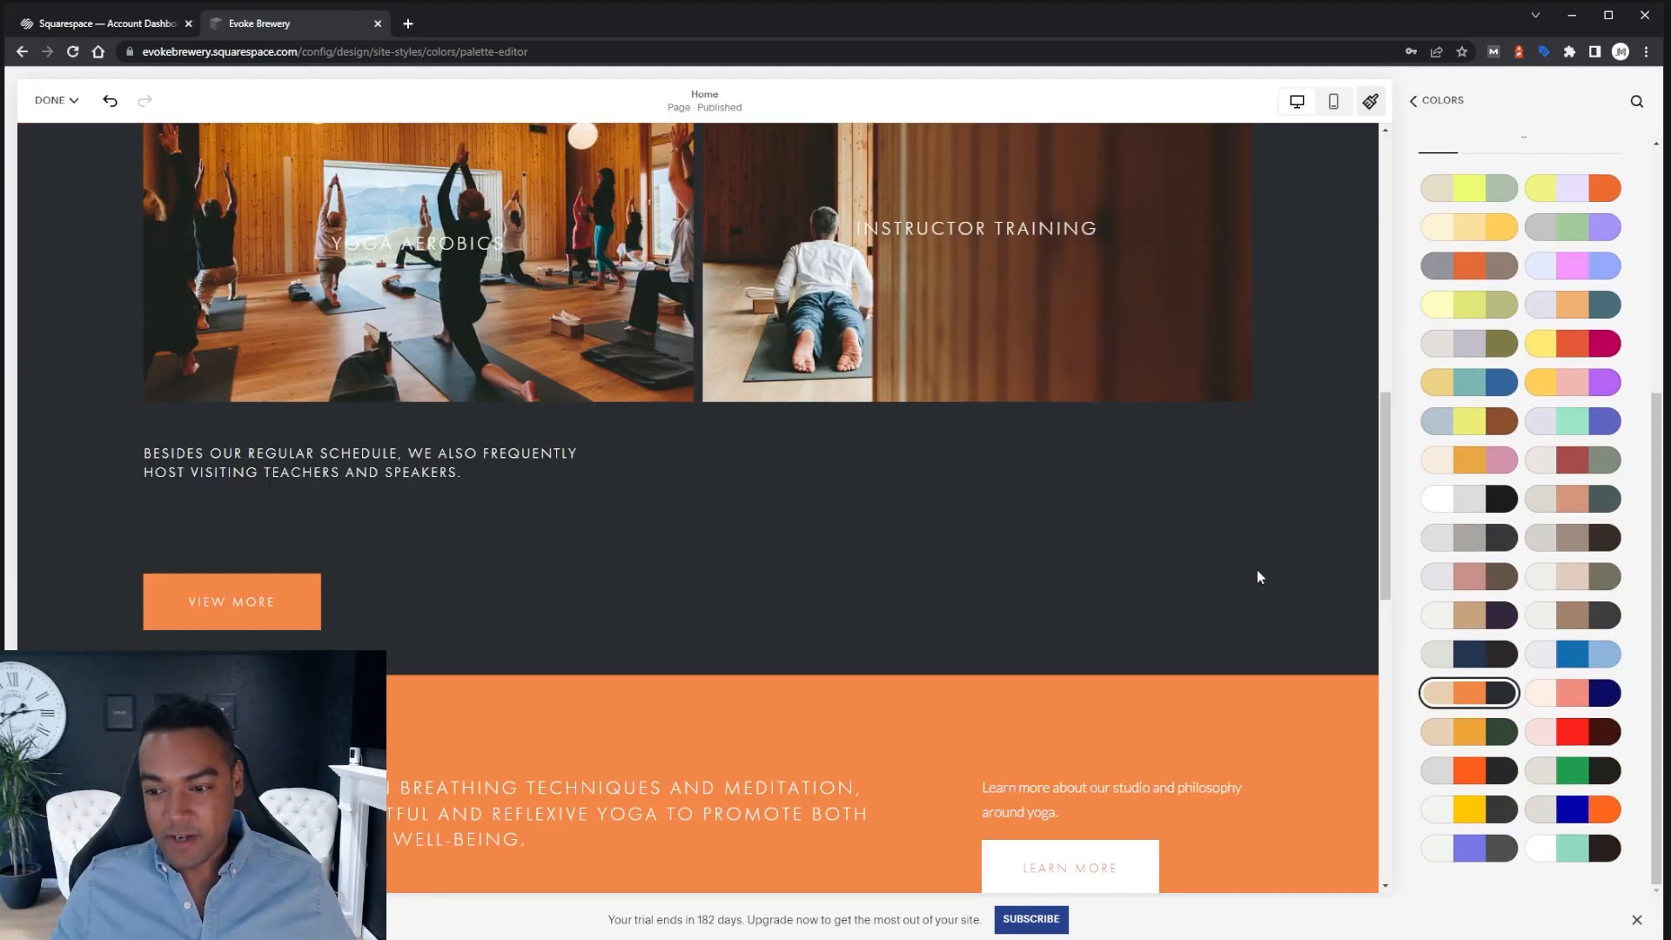
scroll(1247, 555, "up", 10)
scroll(1567, 675, "up", 4)
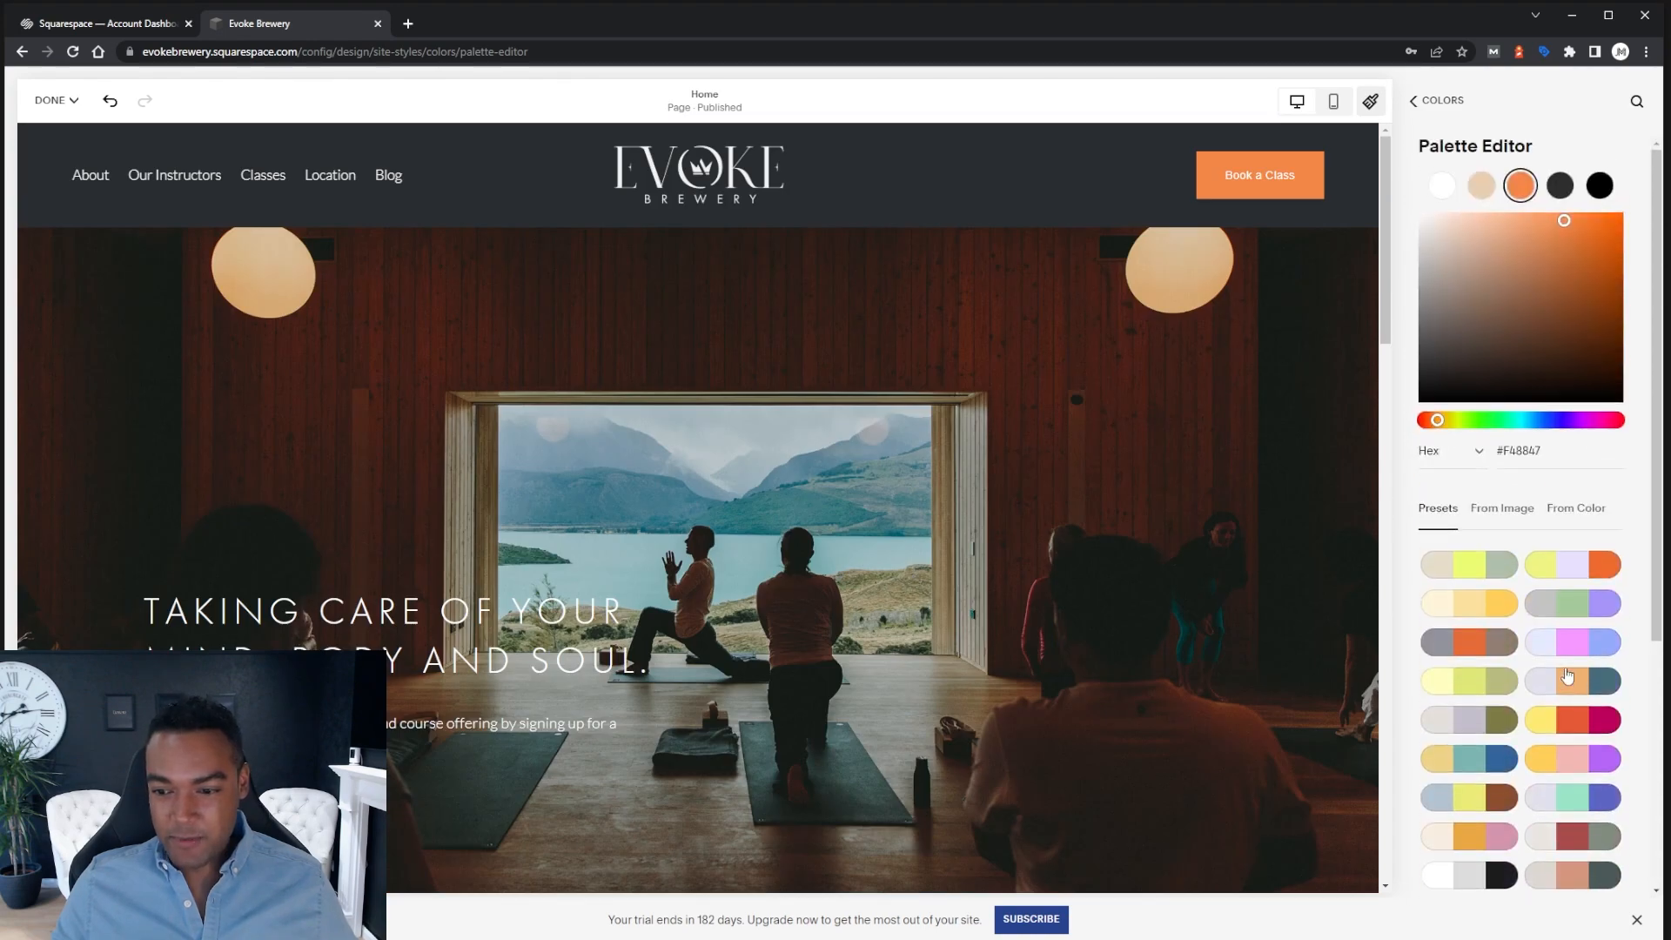
Examine the image-based and color-based palette options and the beige and white swatches, then review the themes in the colors overview
left_click(1494, 518)
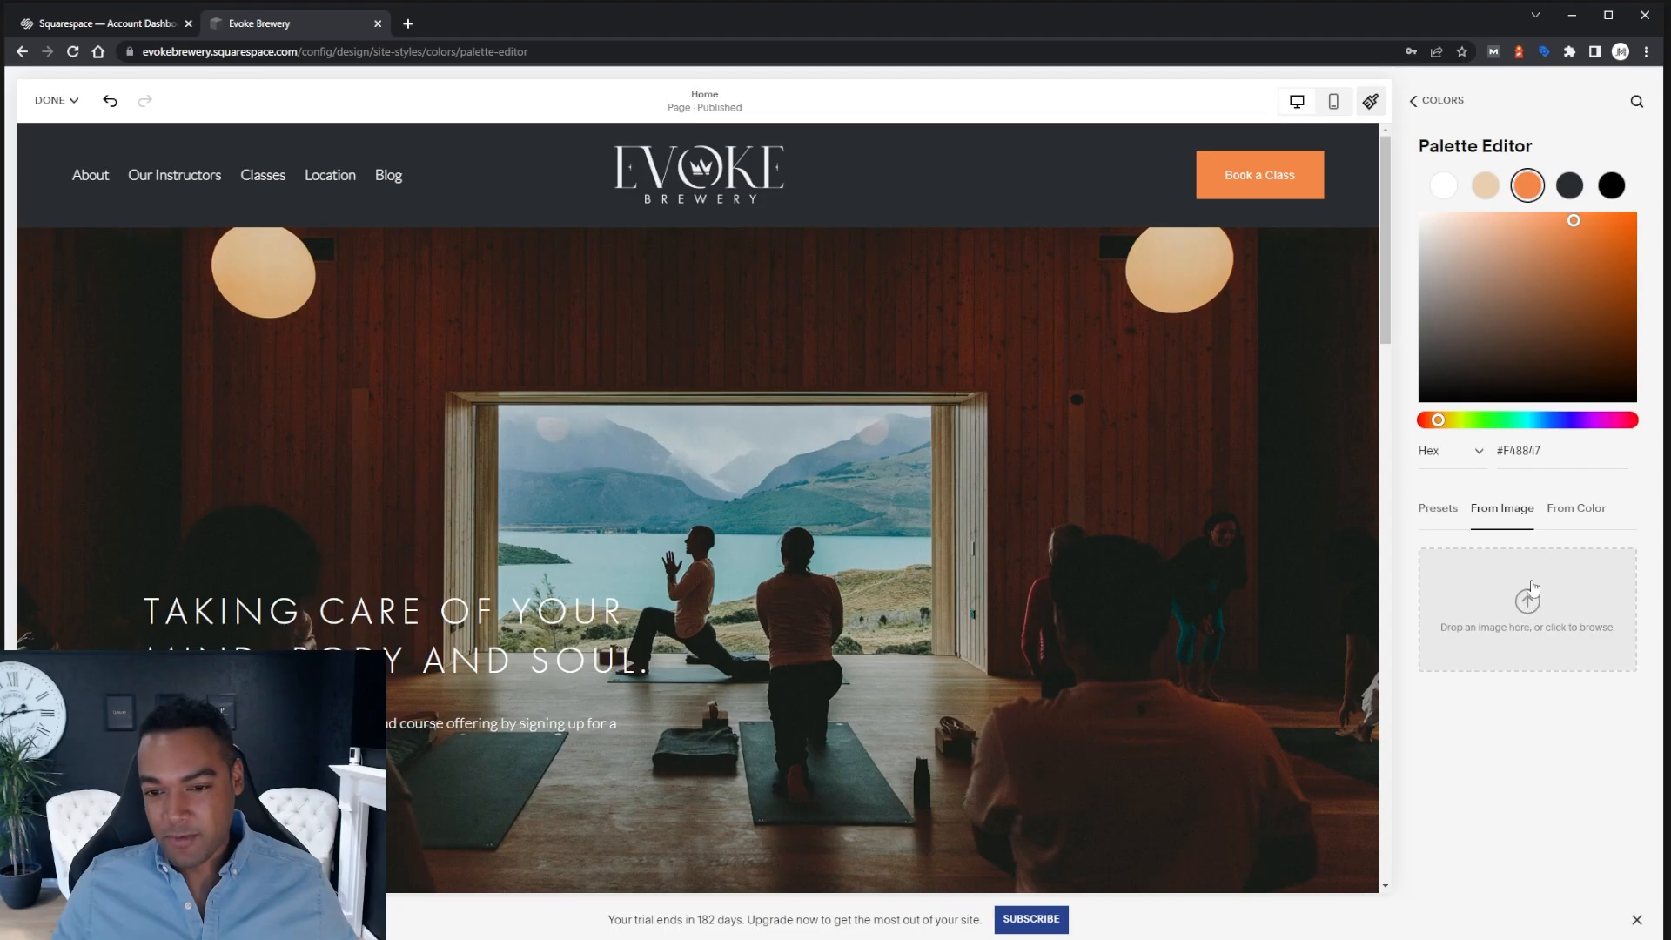
left_click(1570, 519)
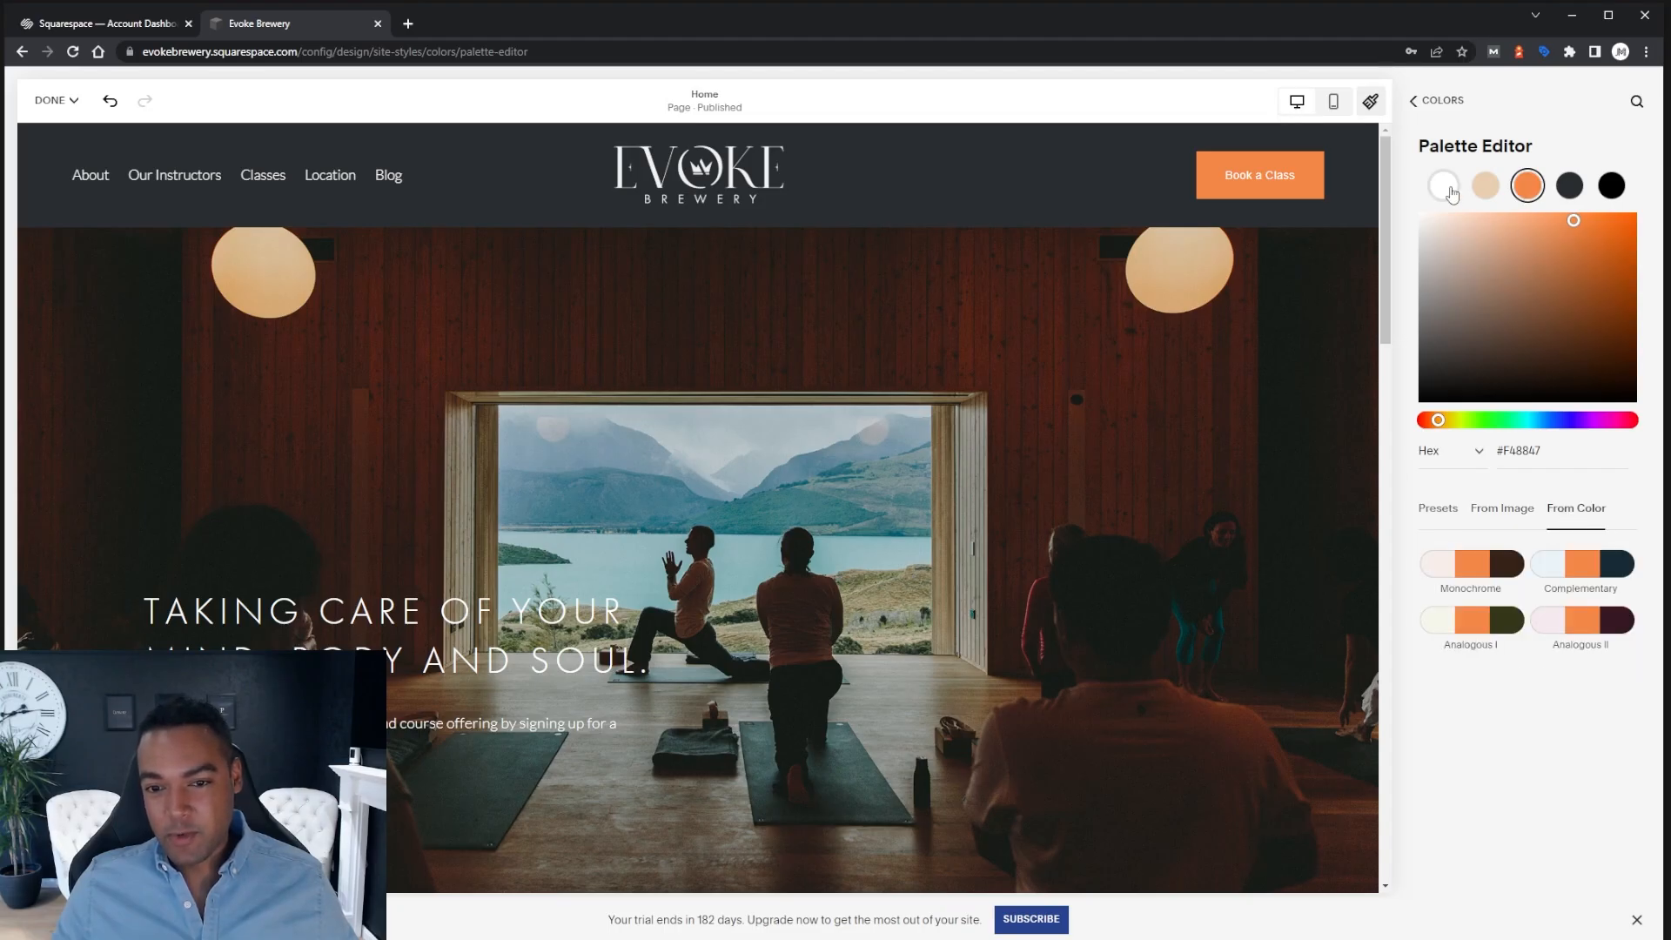
left_click(1483, 197)
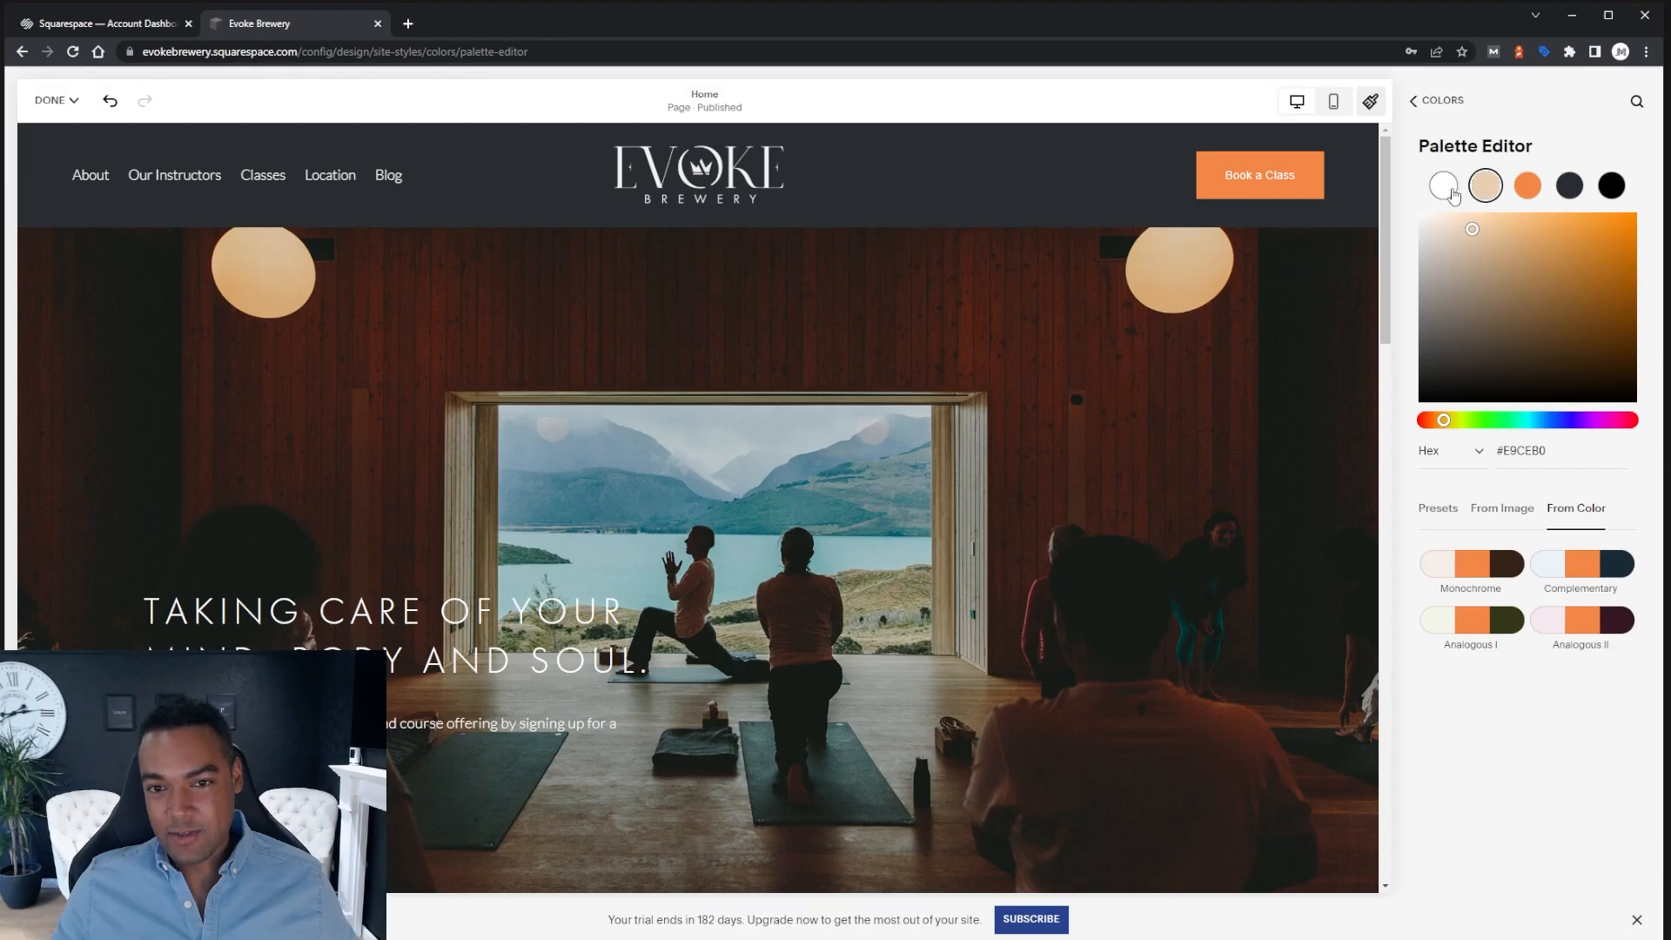
left_click(1443, 185)
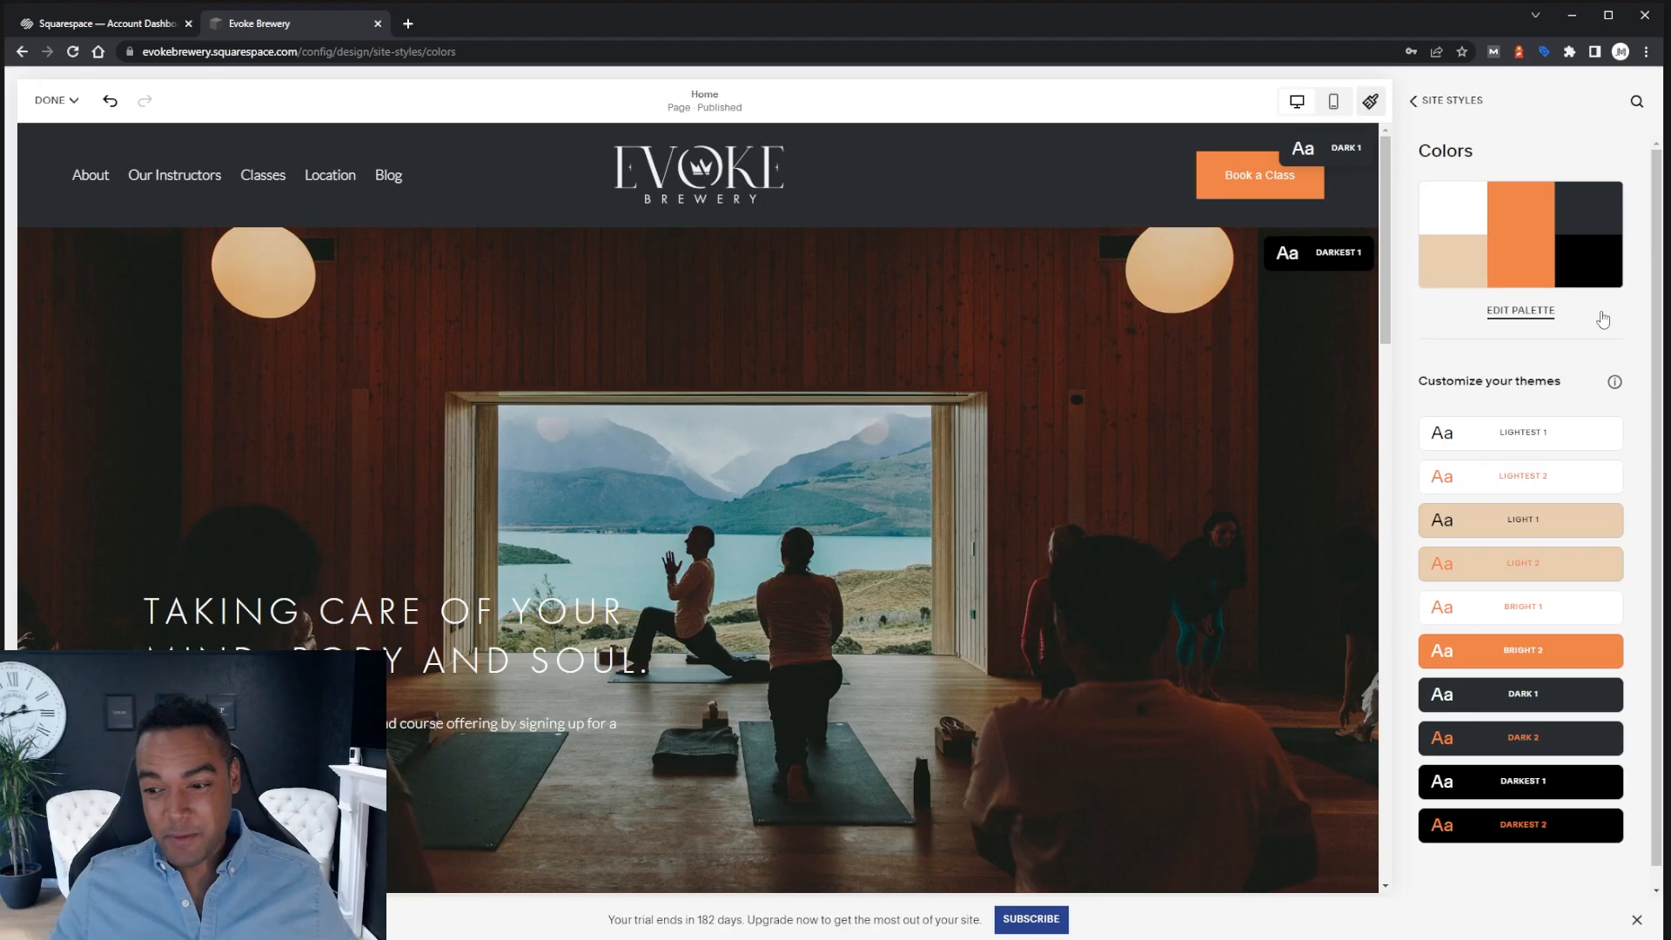
mouse_move(1546, 836)
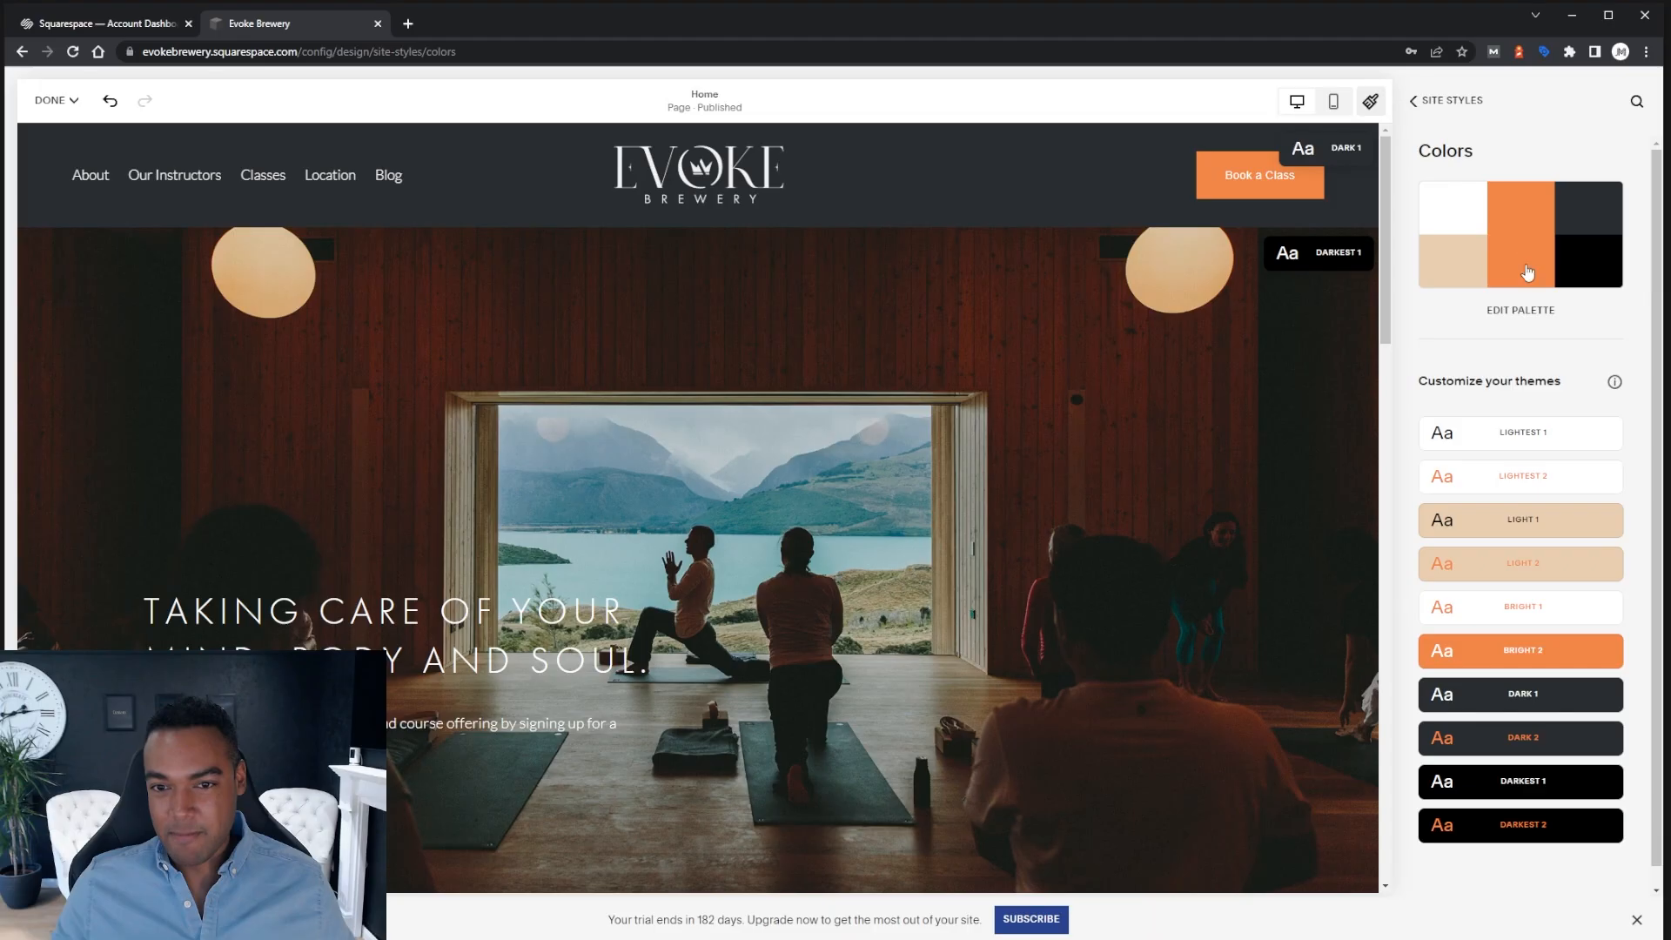
Reopen the palette editor and change the beige palette color to a pale blue
left_click(1520, 312)
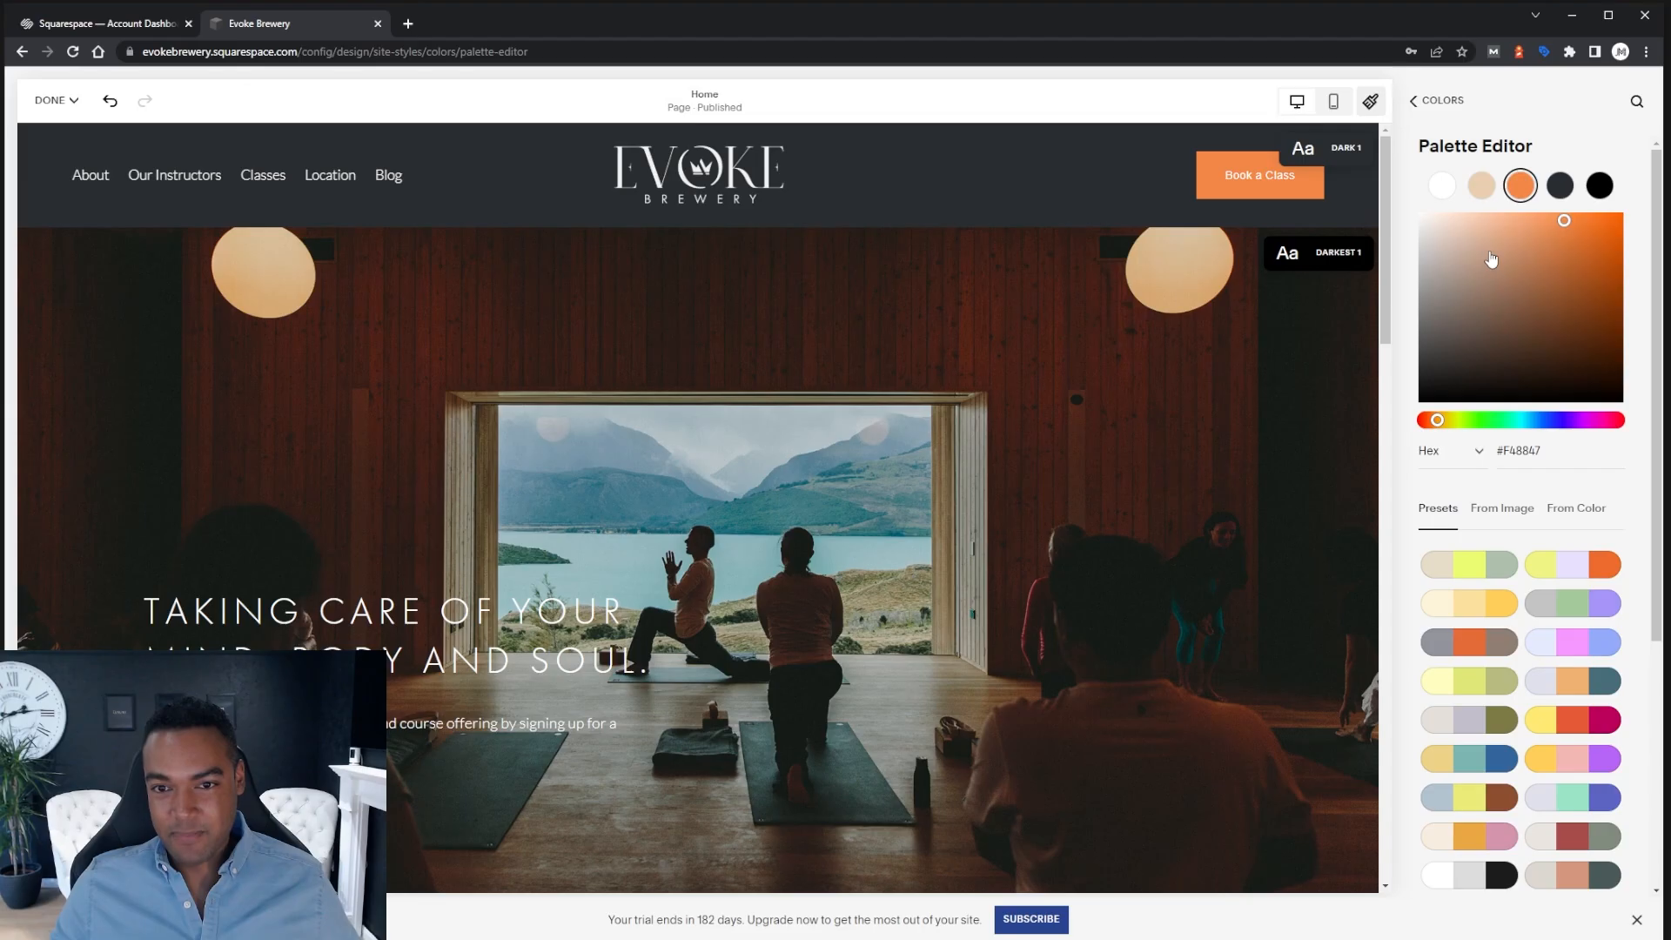
left_click(1482, 186)
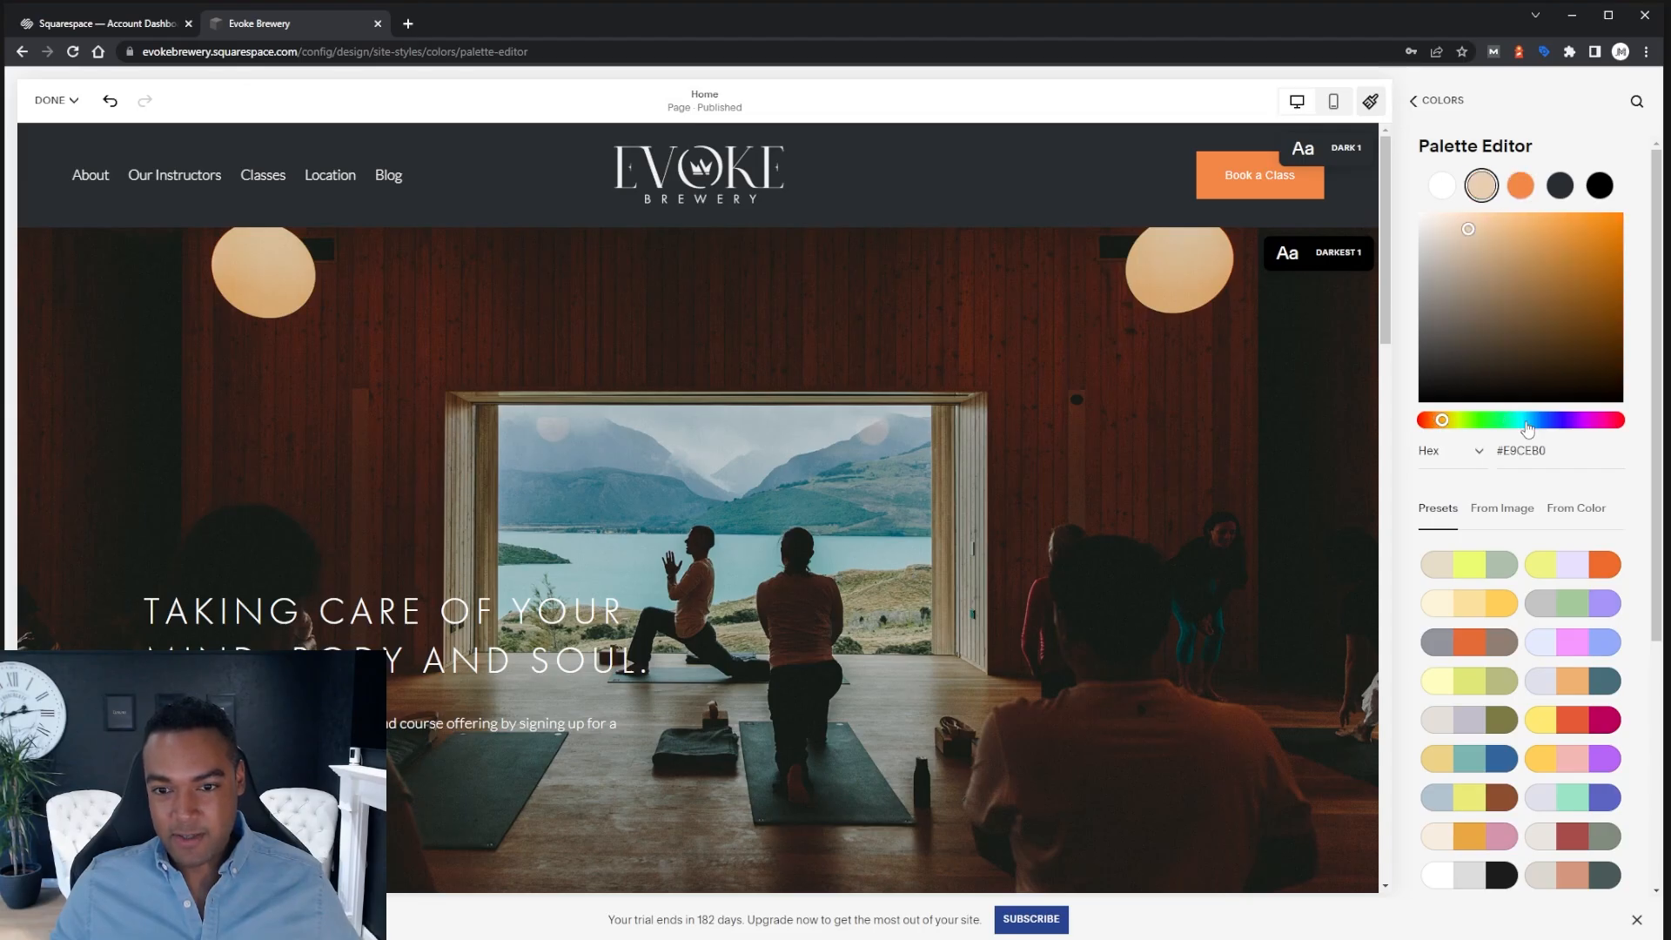
left_click(1525, 421)
mouse_move(1523, 322)
left_mouse_down()
mouse_move(1487, 251)
mouse_move(1451, 263)
mouse_move(1439, 231)
left_mouse_up()
Change the orange accent color of the palette to turquoise #67D8E7
left_click(1519, 195)
left_click(1489, 230)
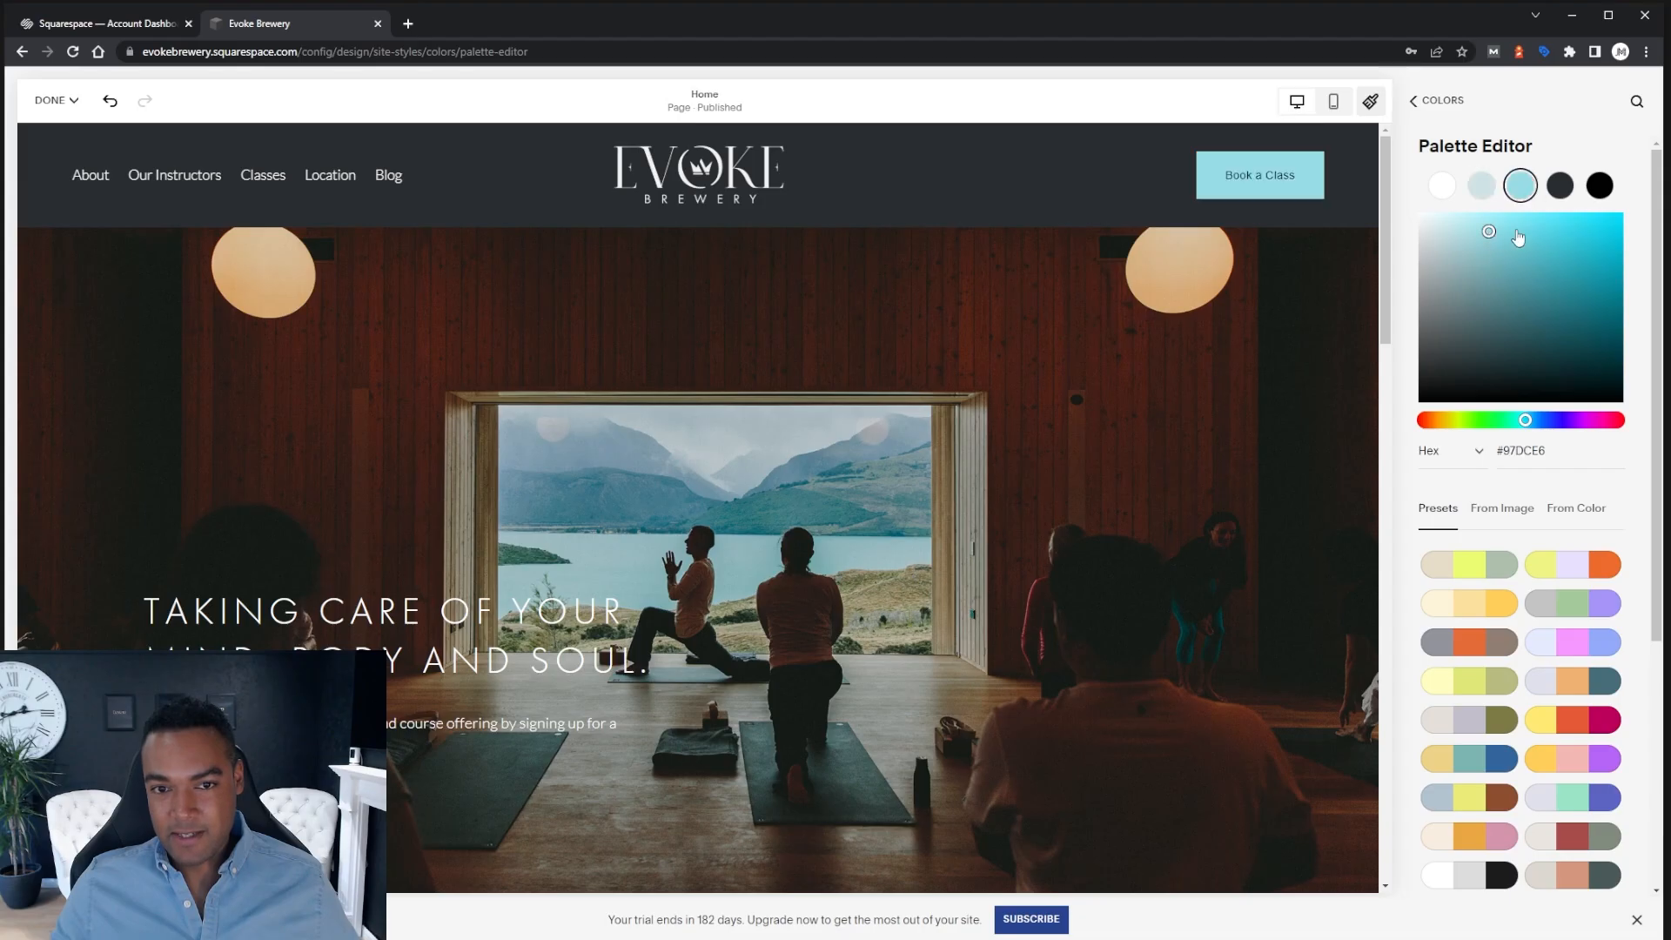
left_click(1513, 230)
left_click(1532, 231)
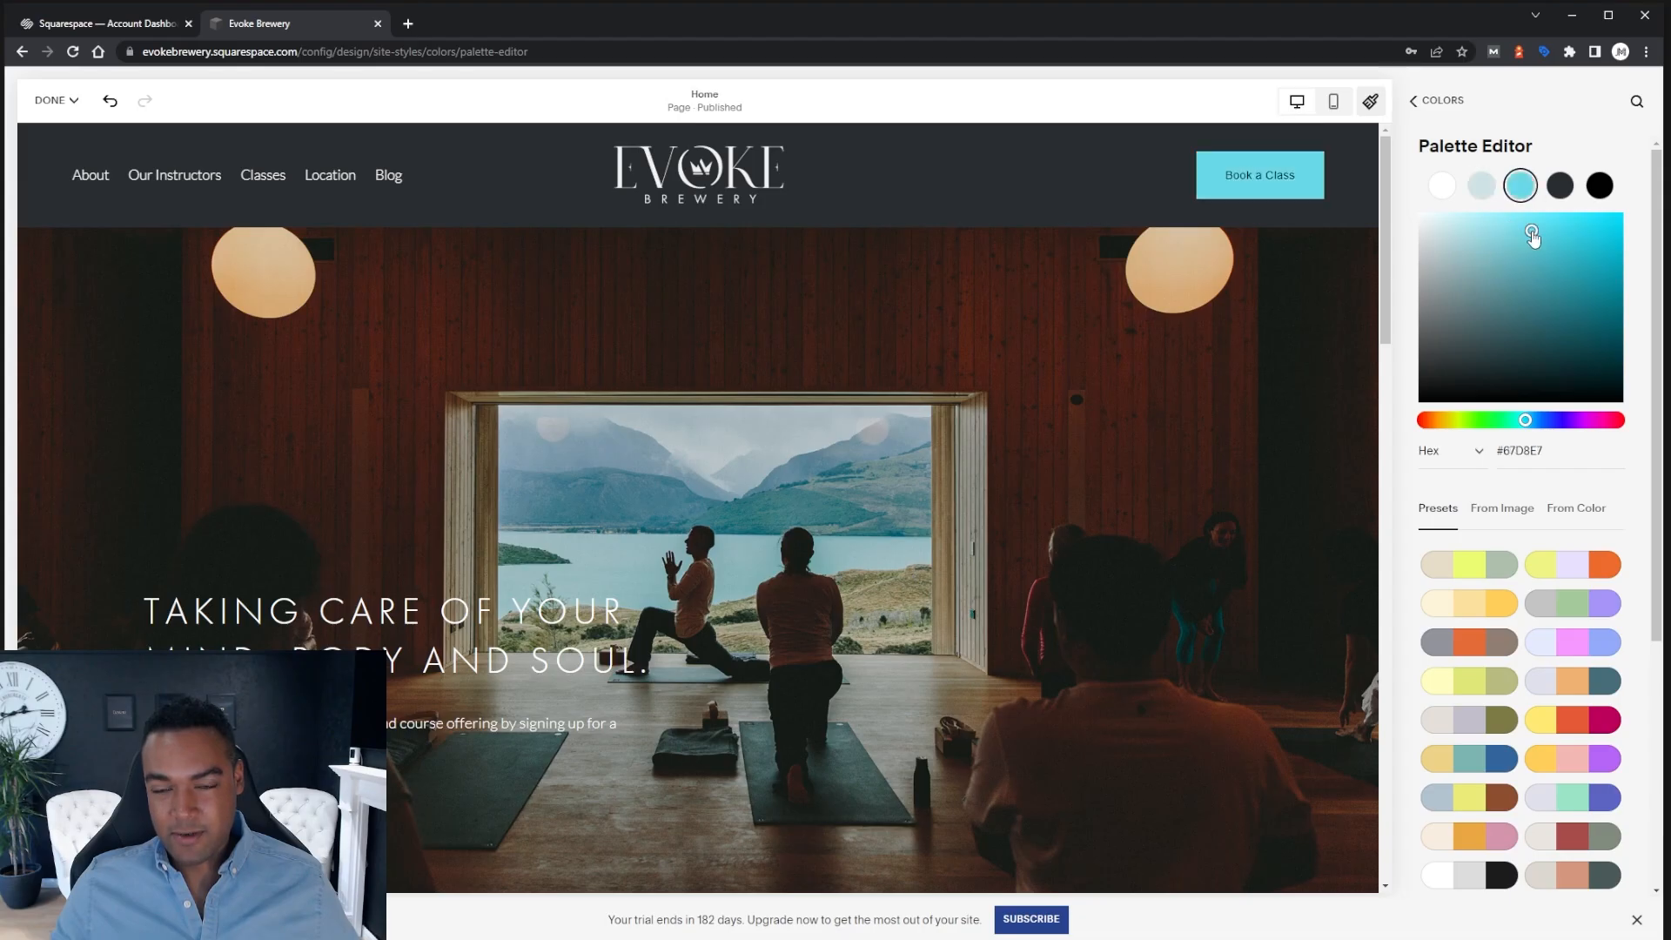
Change the dark gray palette color to the brownish gray #8A7E74
left_click(1559, 186)
left_click_drag(1451, 299, 1435, 307)
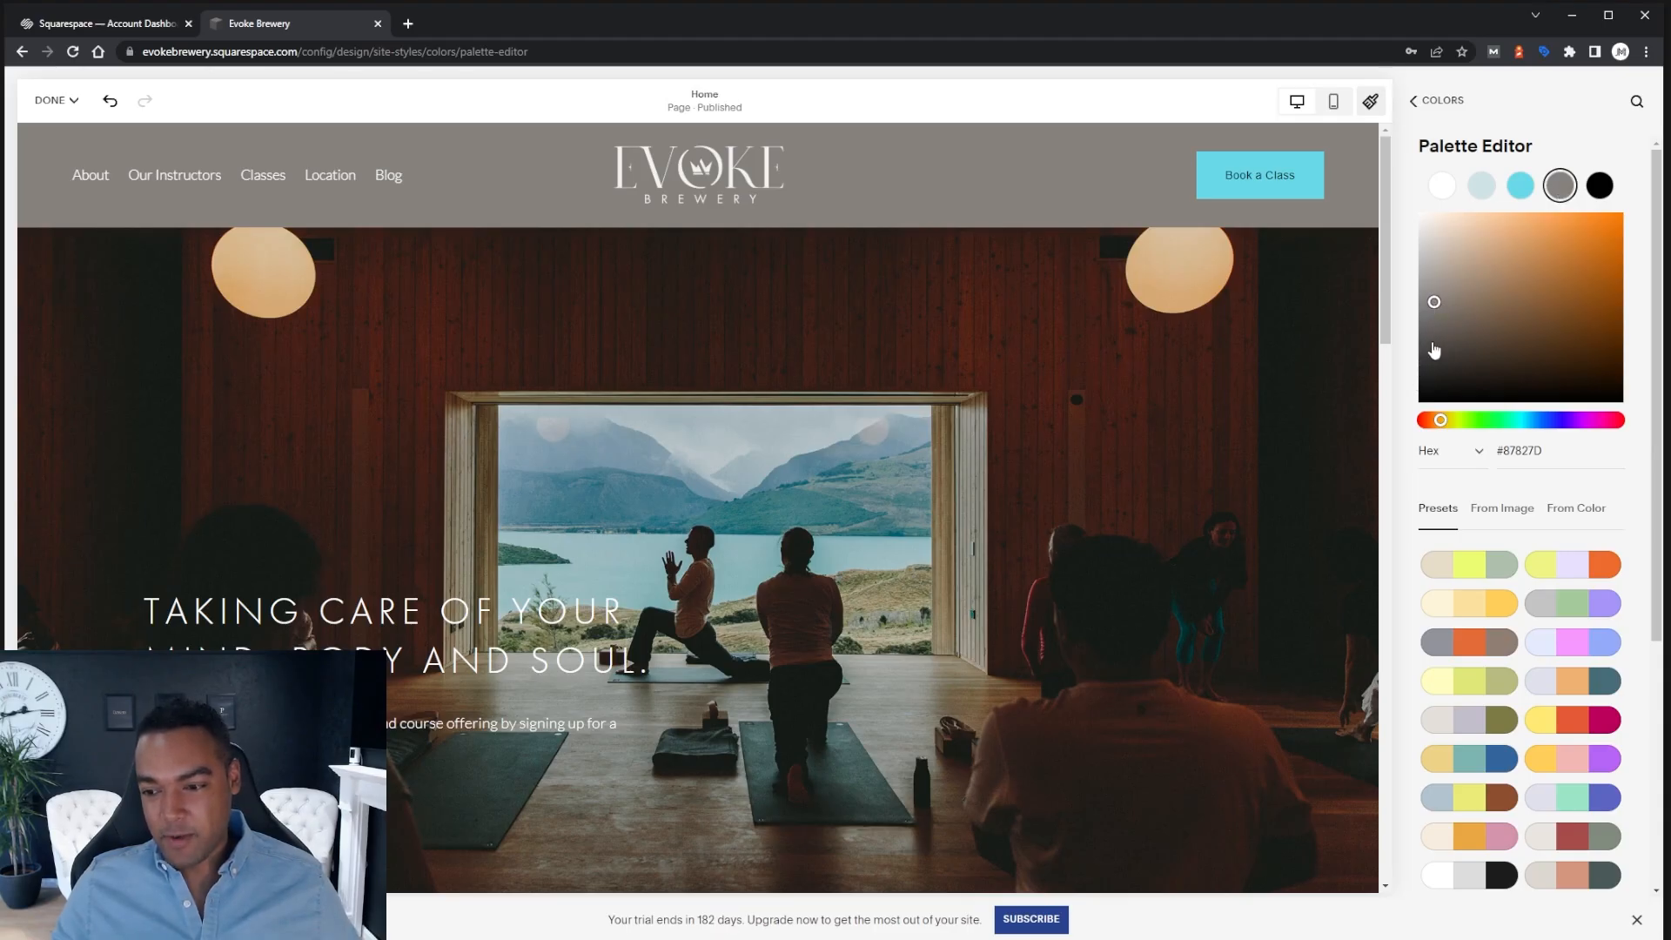
mouse_move(1446, 308)
left_mouse_down()
mouse_move(1470, 306)
mouse_move(1455, 306)
left_mouse_up()
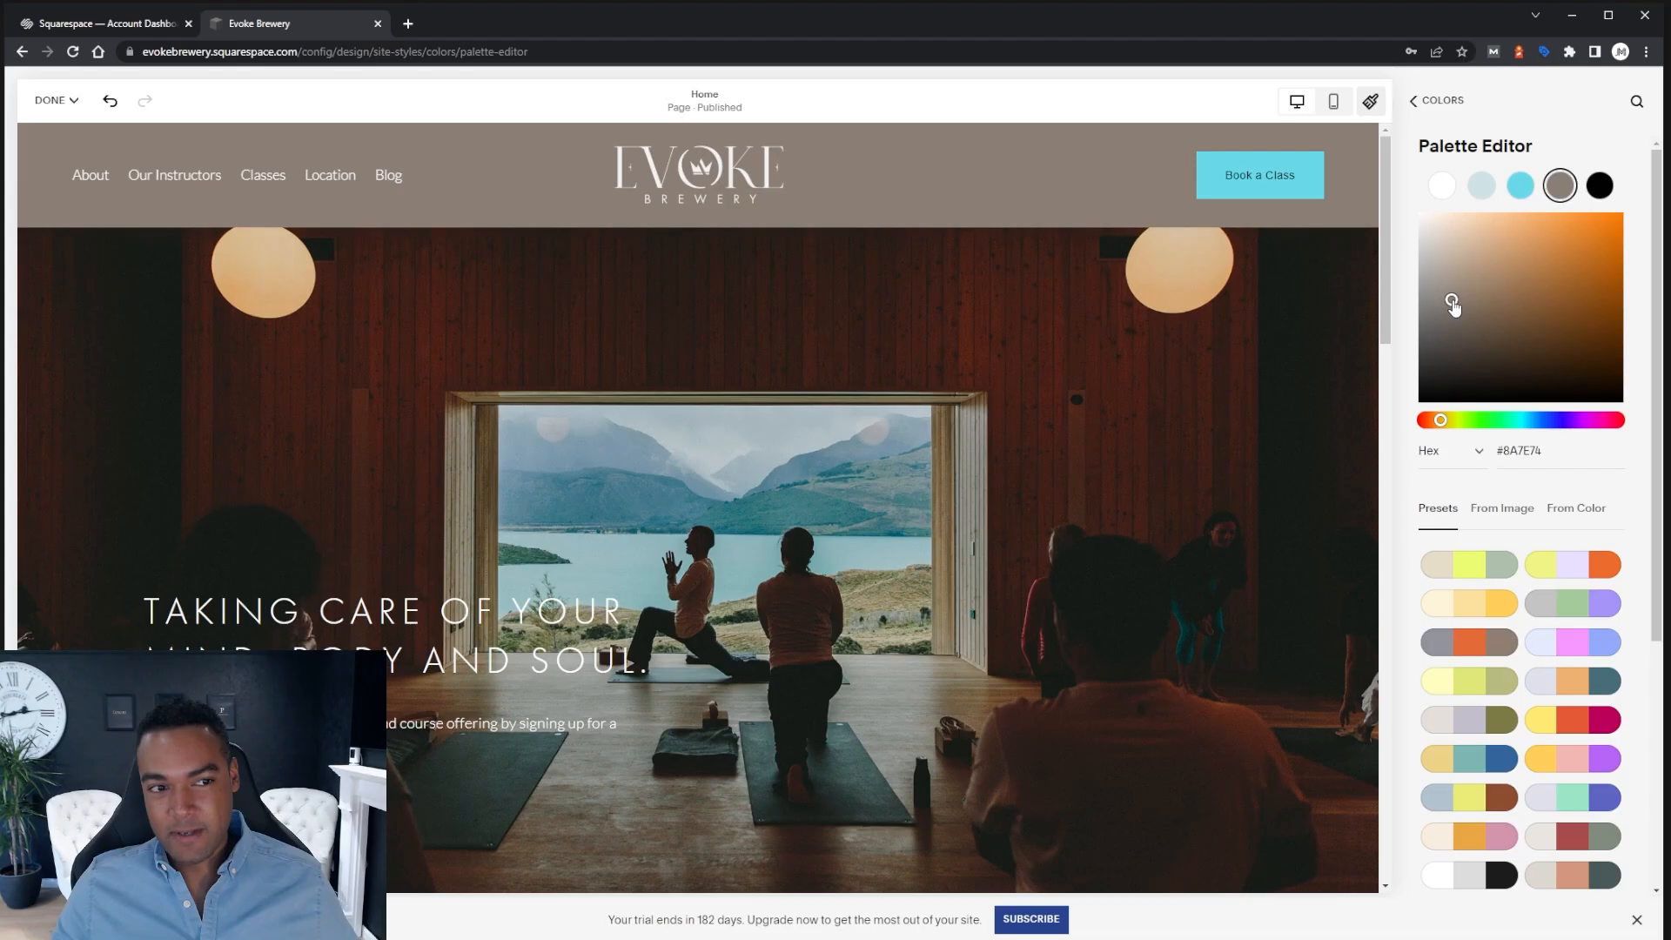
Change the black palette color to the dark gray #333333
left_click(1603, 192)
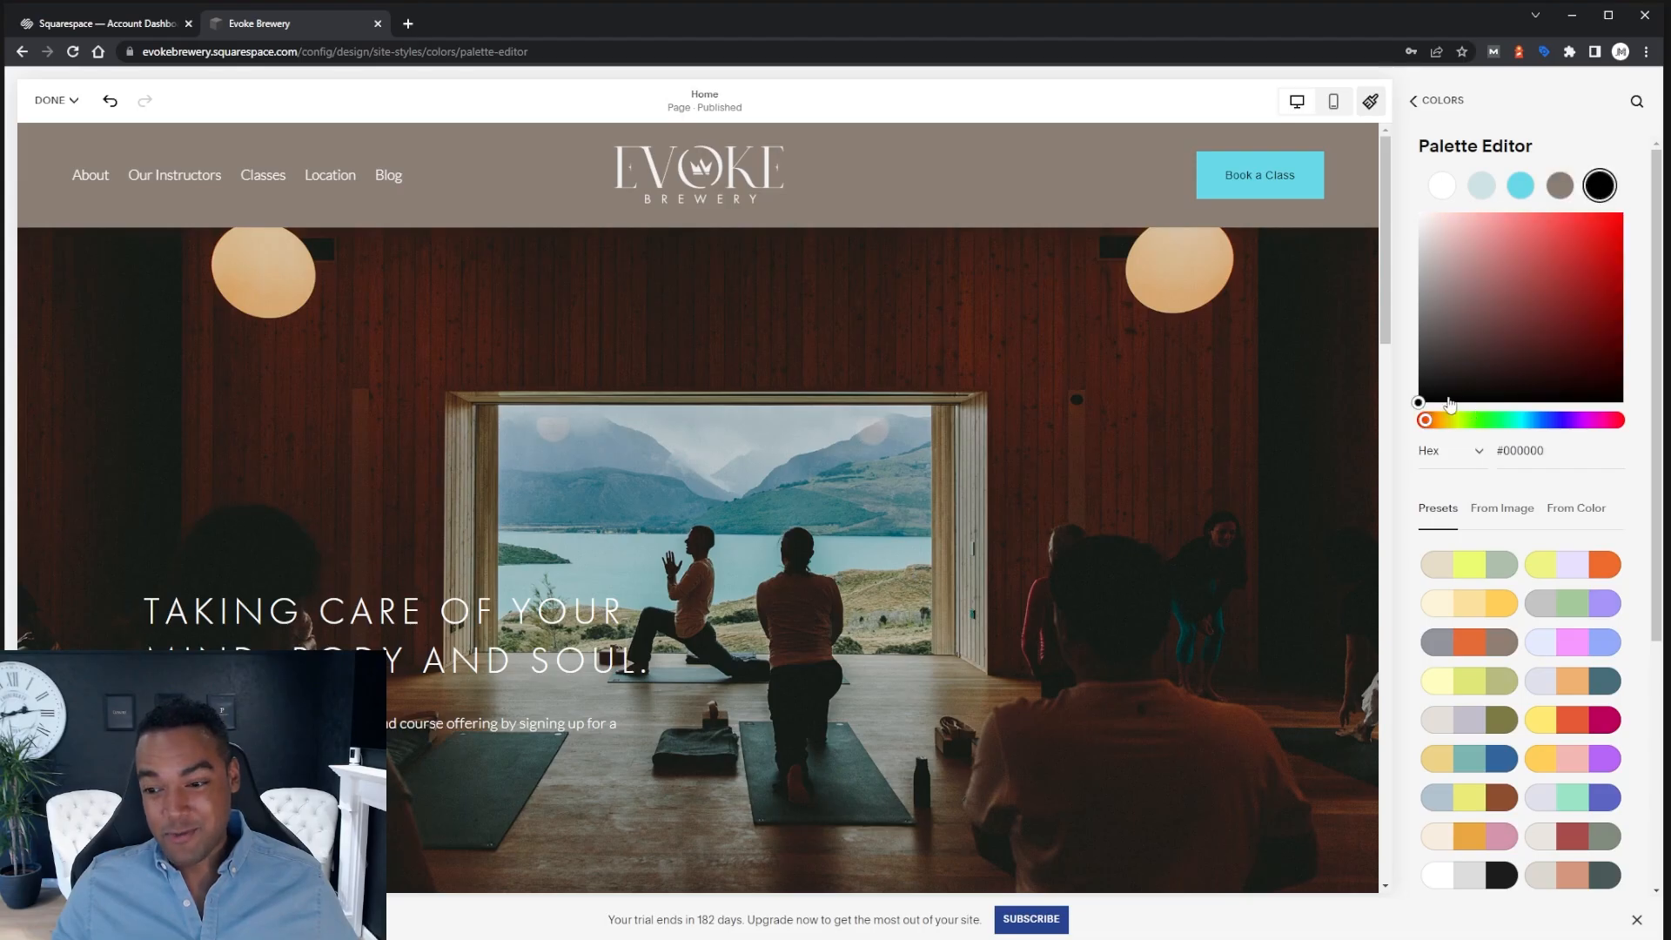
left_click_drag(1421, 383, 1413, 372)
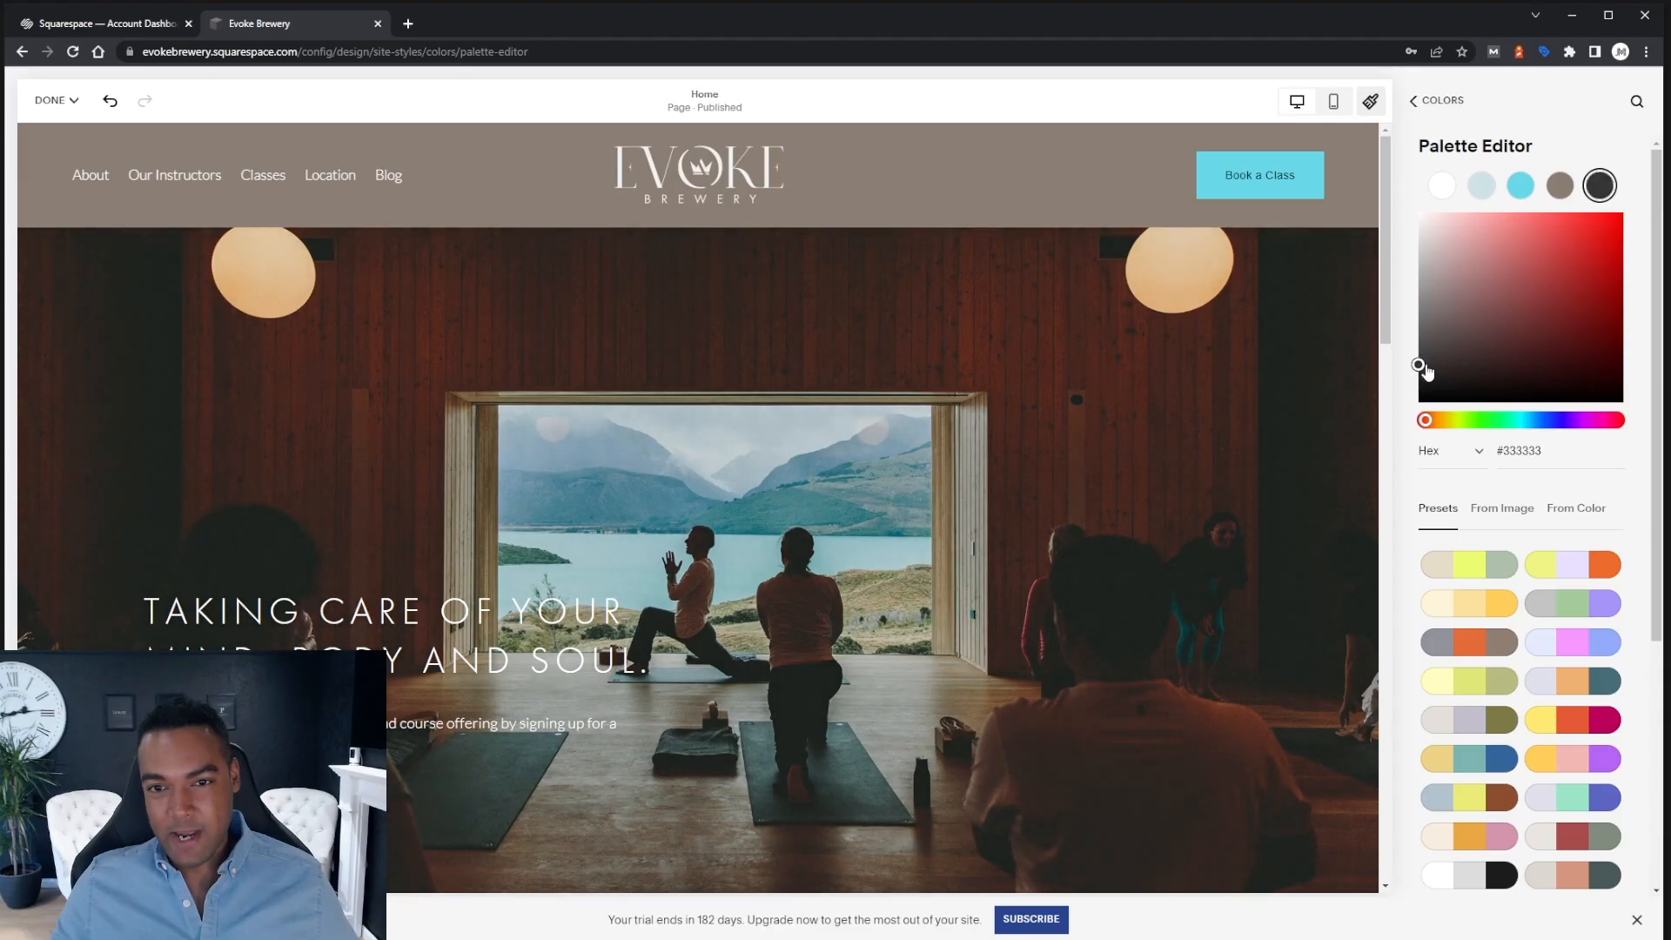
Examine the home page sections, from the hero to the newsletter signup, to judge the recolored palette on backgrounds, text and buttons
scroll(934, 407, "down", 8)
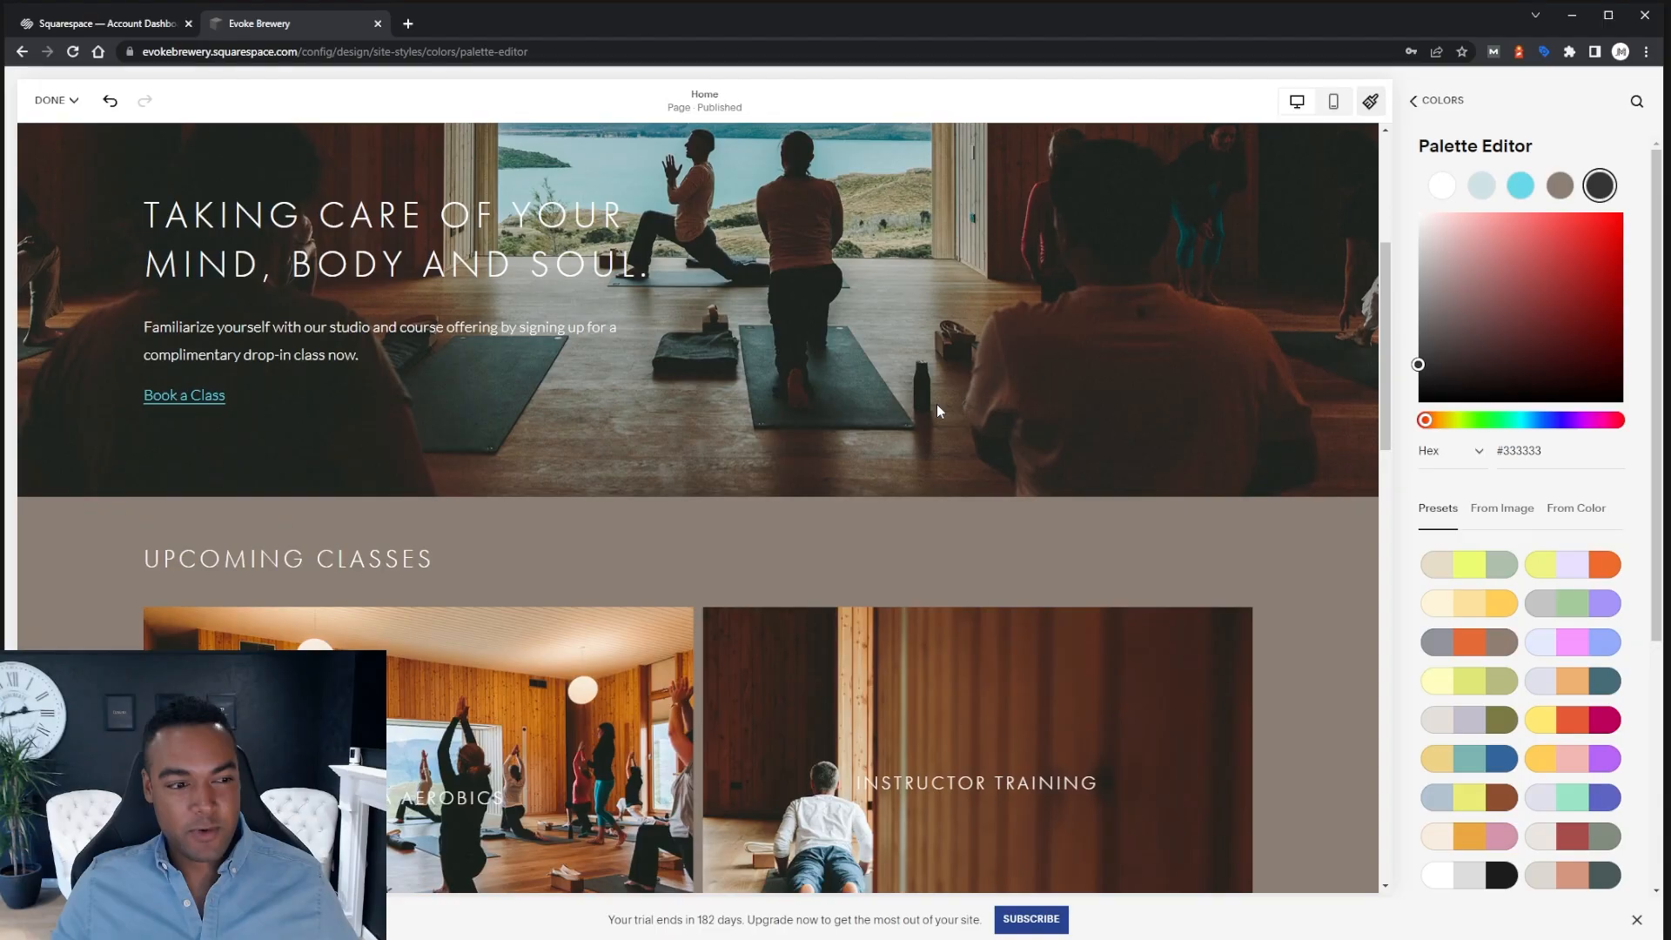
scroll(938, 409, "down", 6)
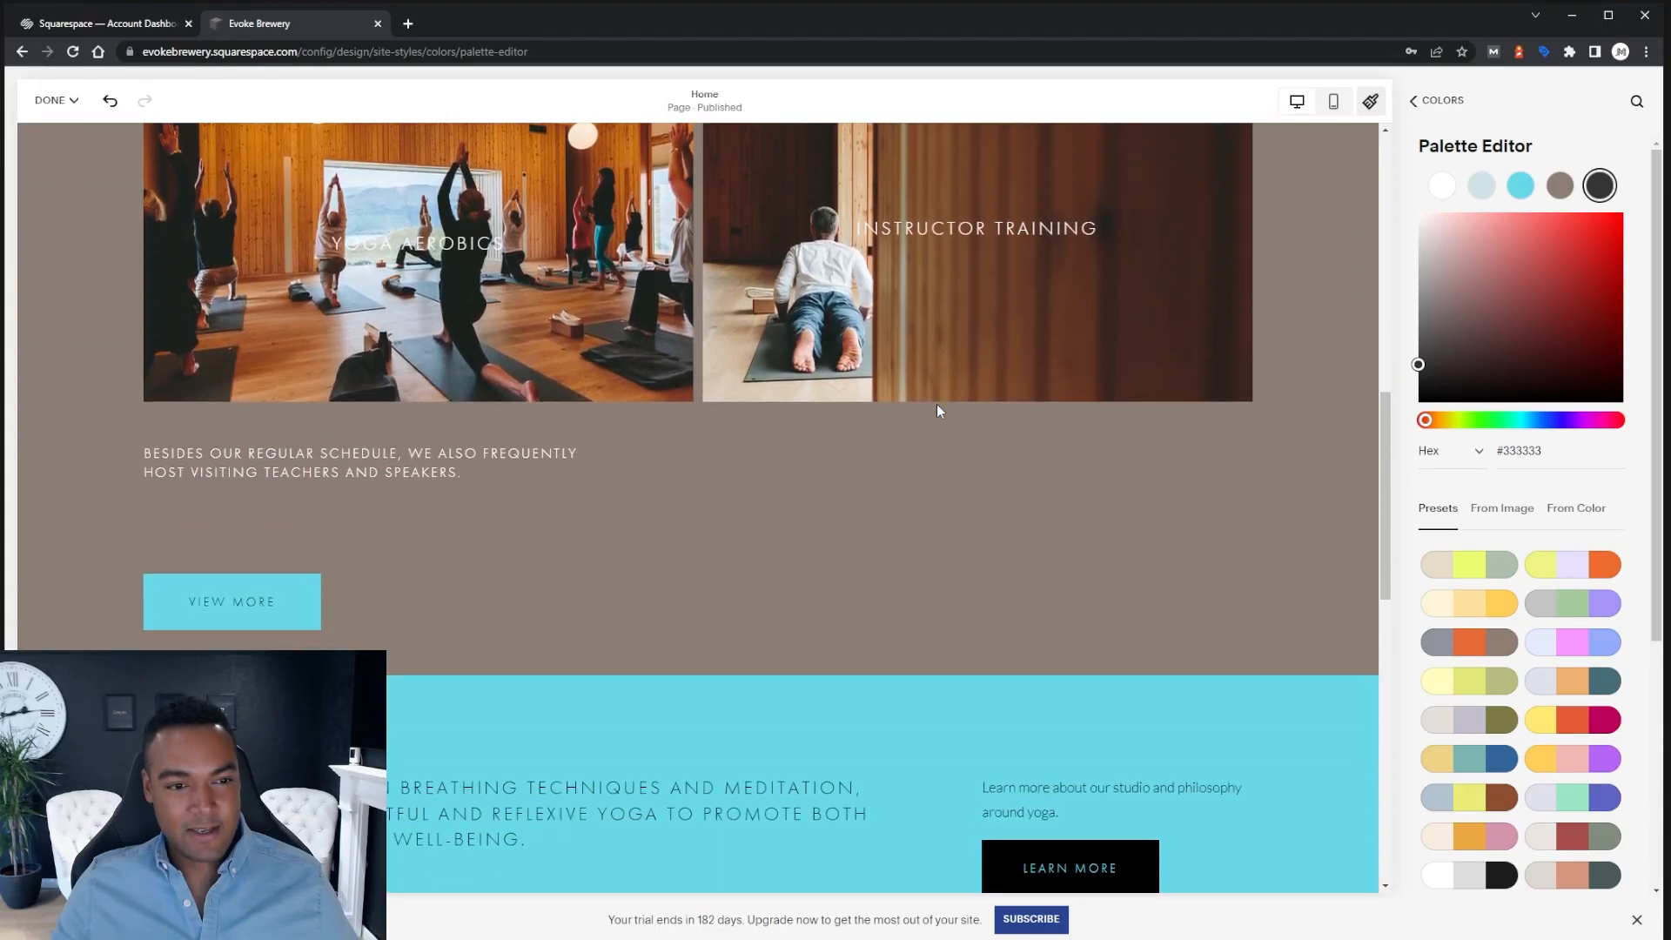
scroll(937, 409, "down", 3)
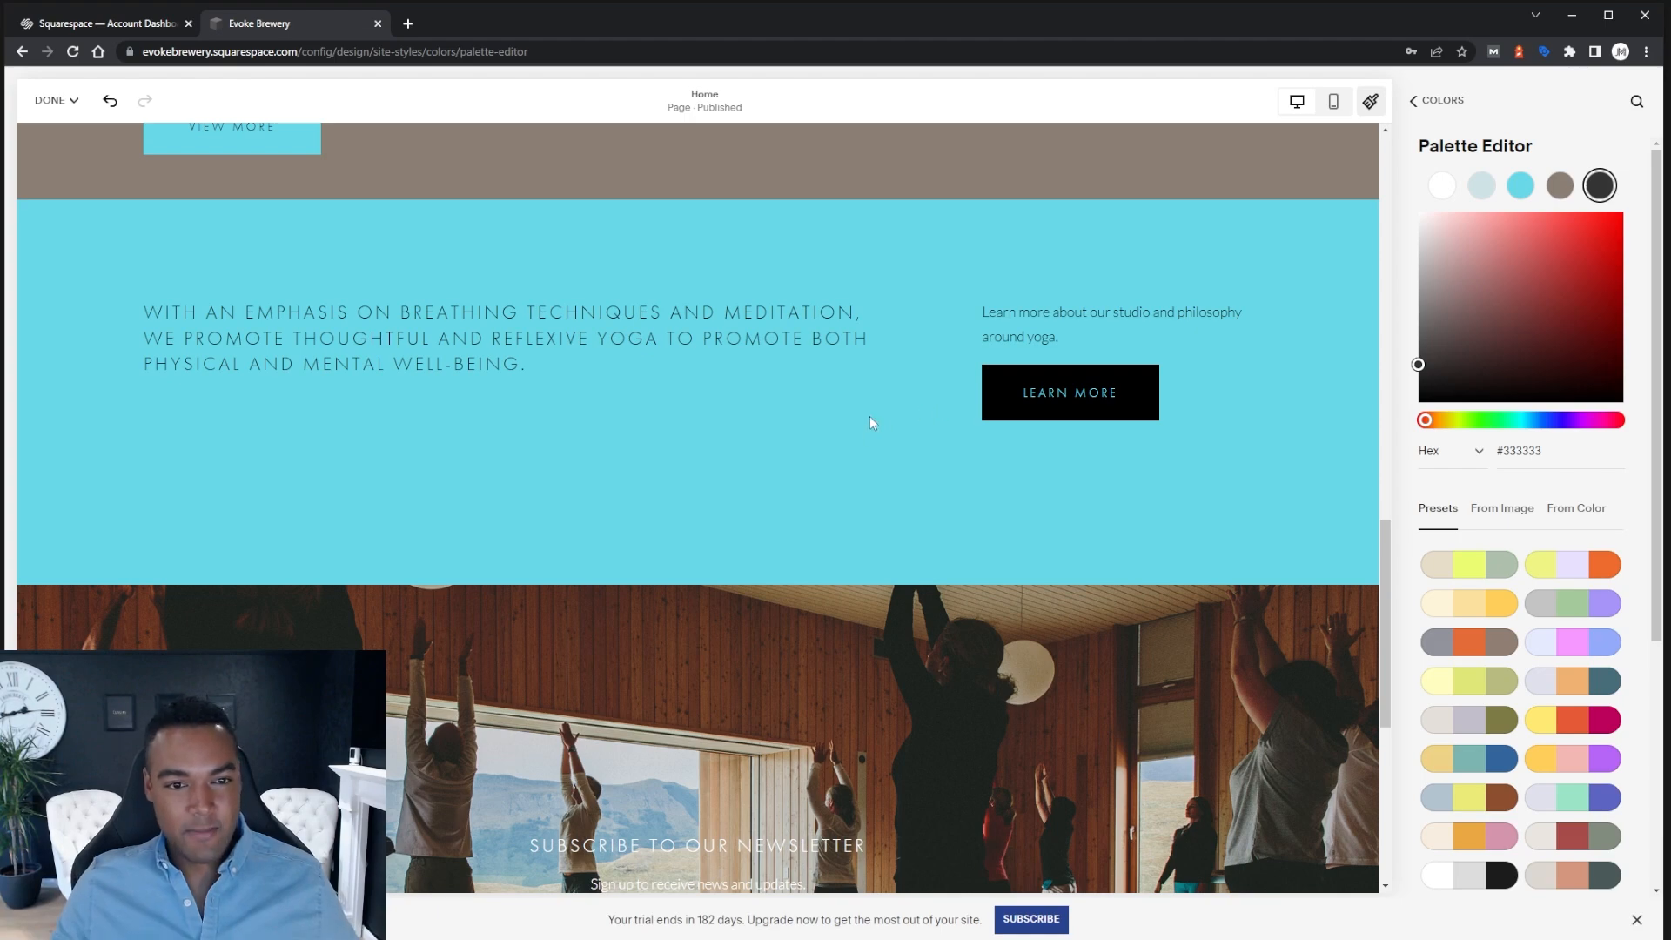
scroll(873, 411, "down", 5)
scroll(873, 409, "up", 8)
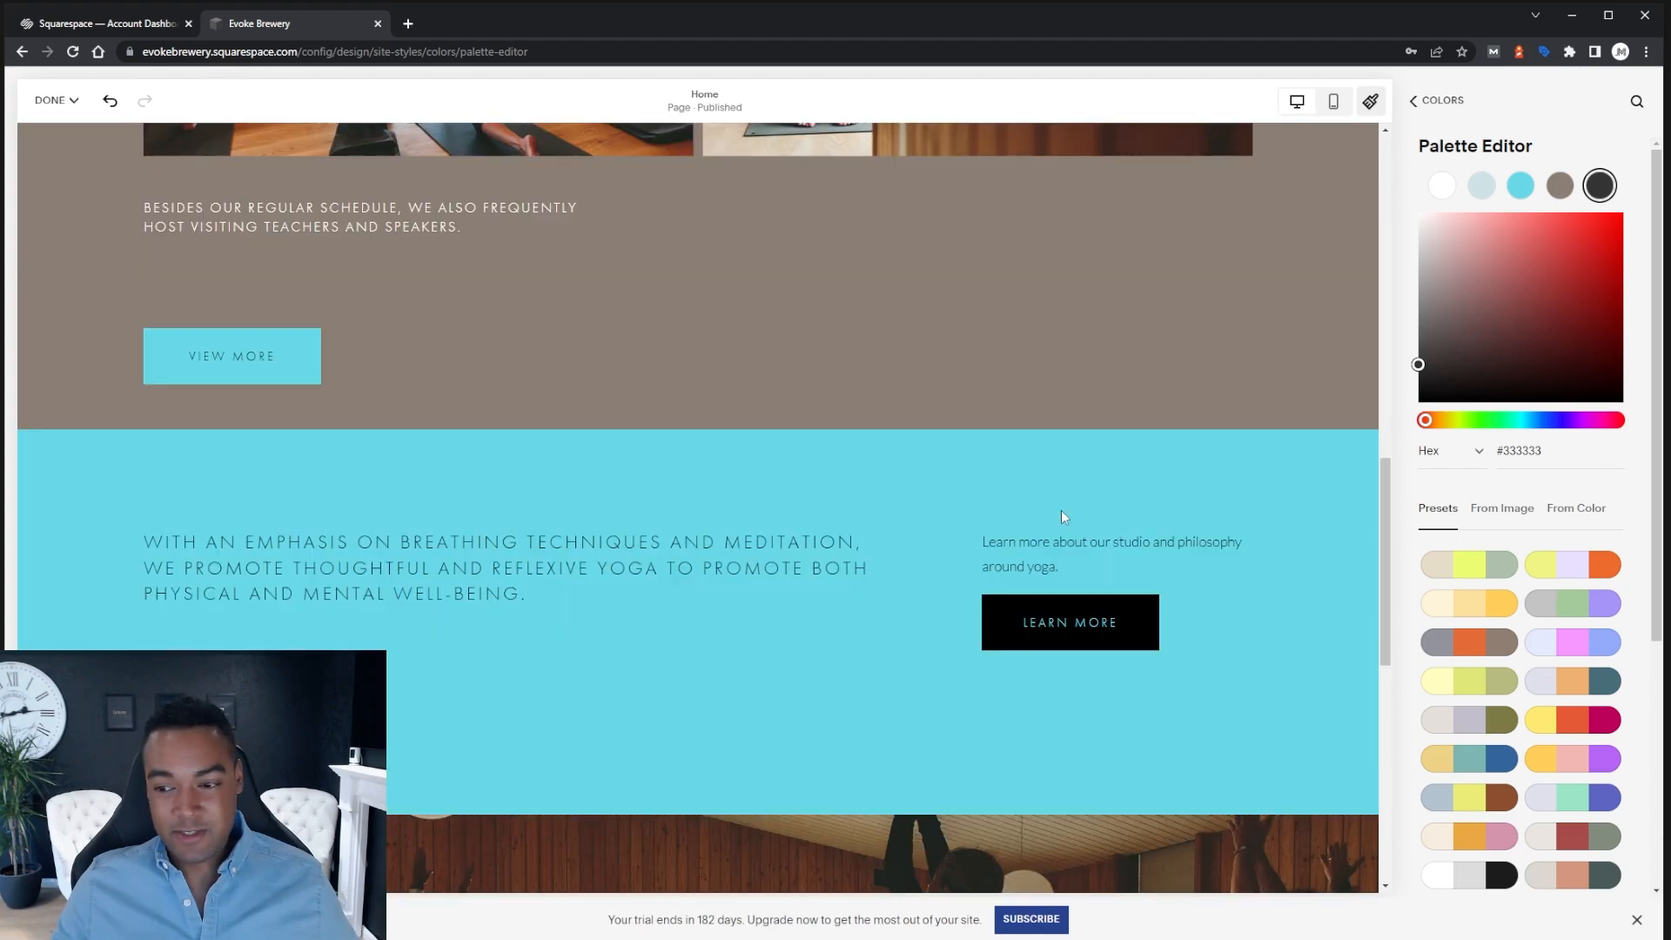
scroll(1002, 562, "down", 3)
scroll(997, 565, "up", 7)
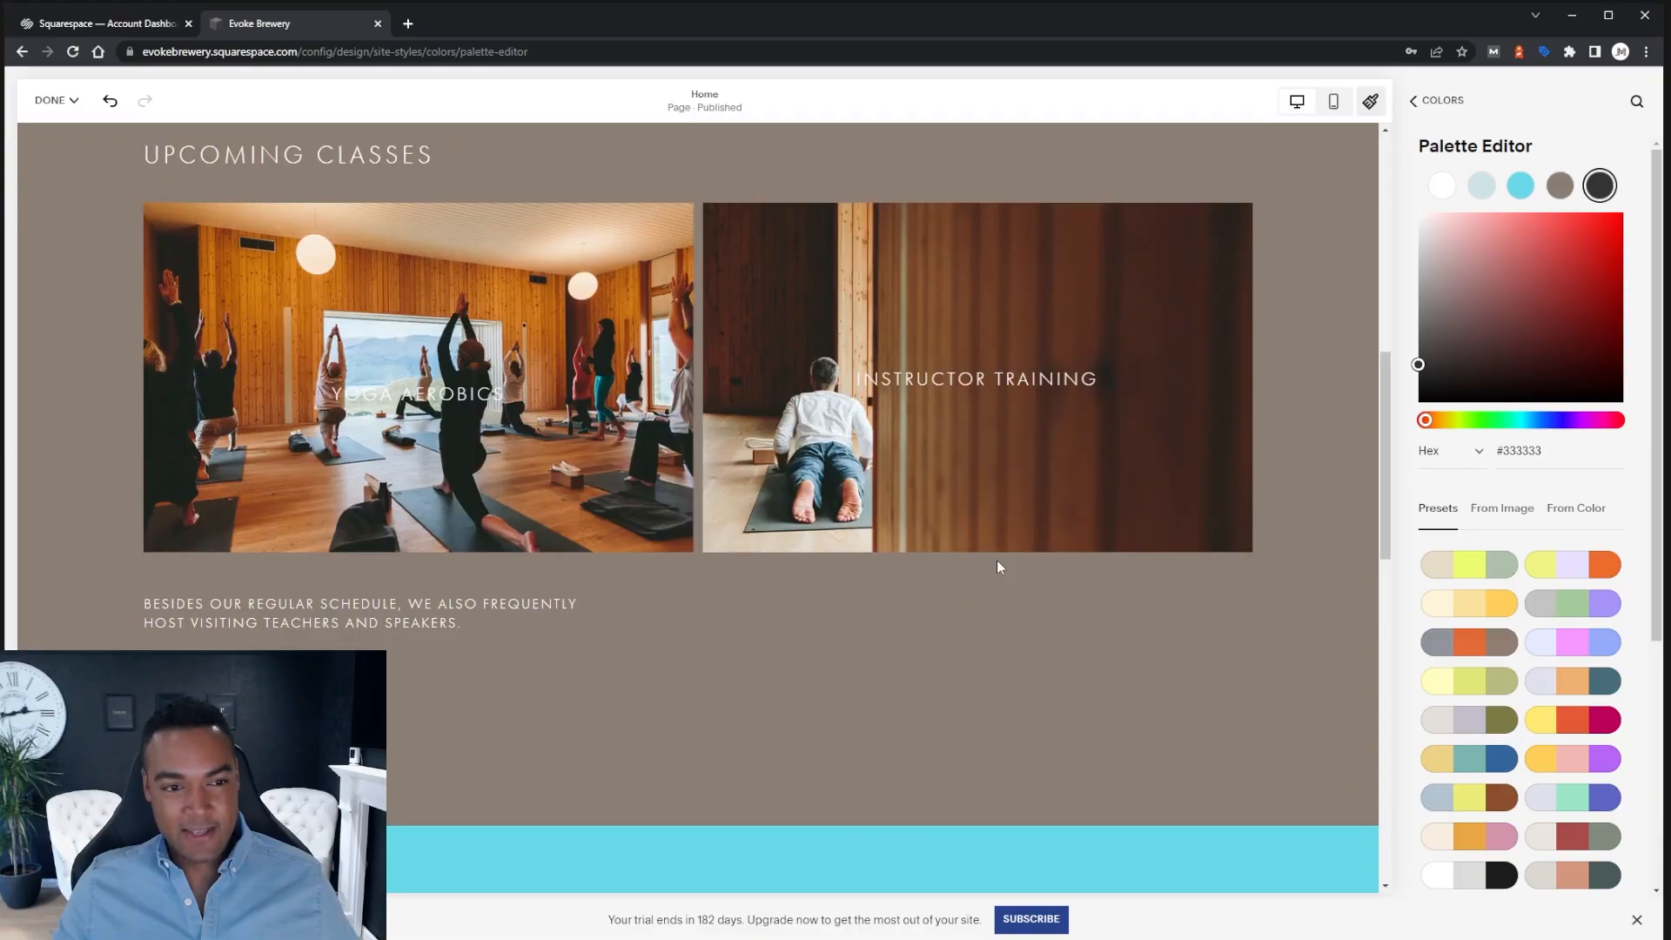
scroll(1016, 591, "up", 8)
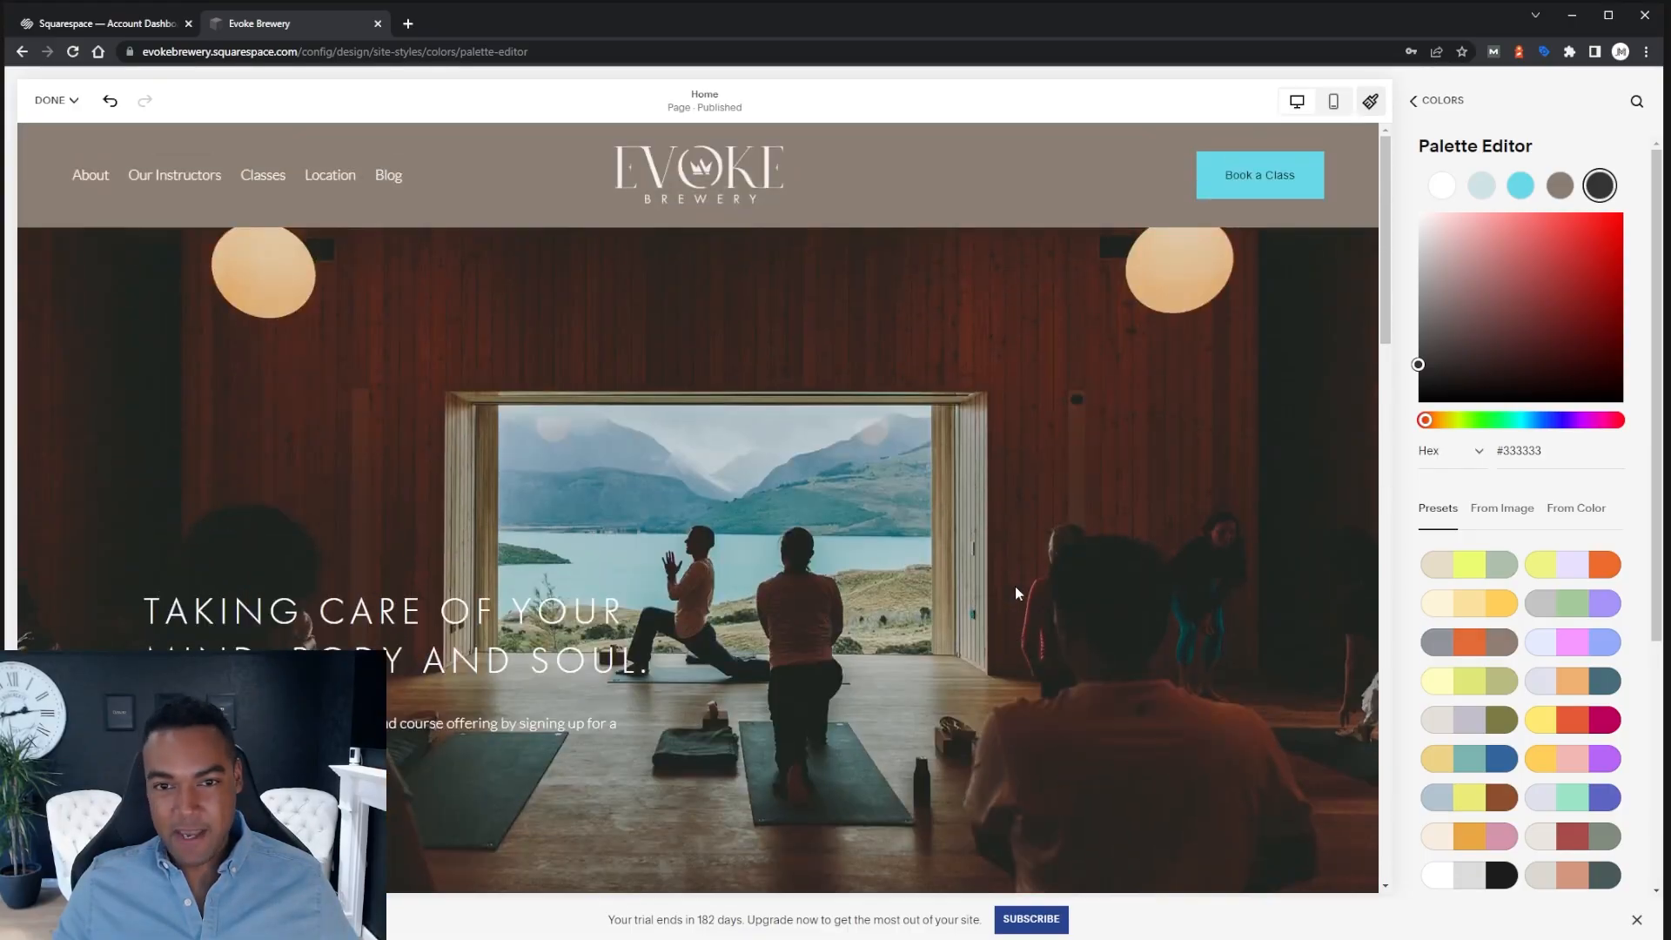
Discard the unsaved site style changes and leave the editor
left_click(56, 100)
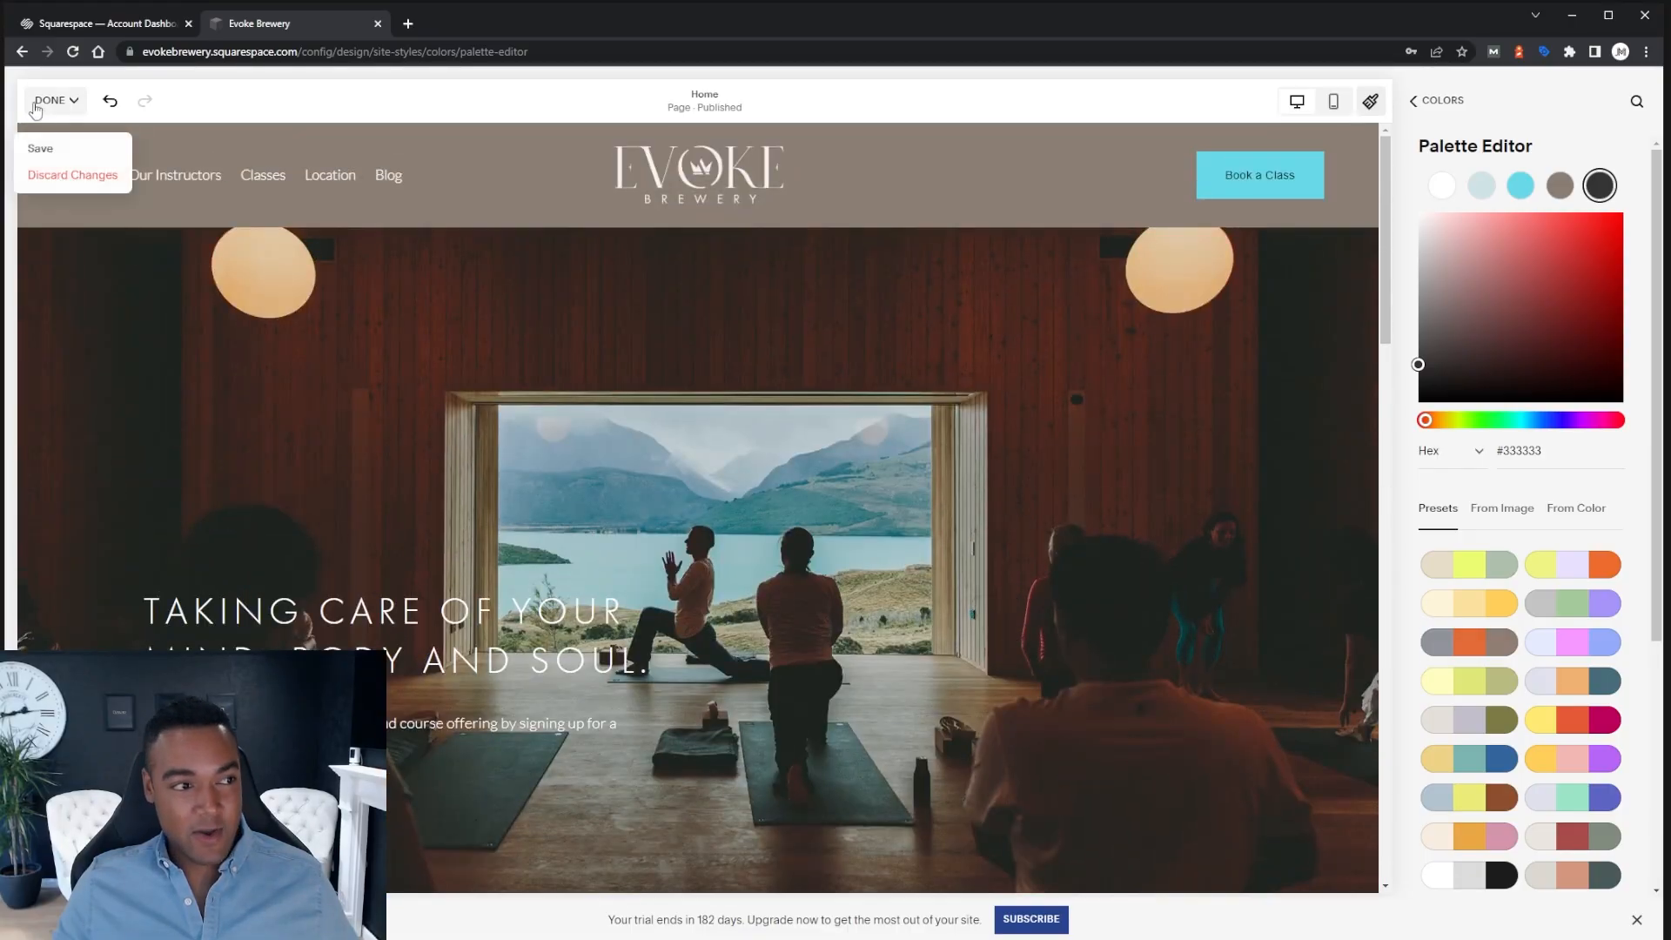
left_click(57, 178)
left_click(273, 218)
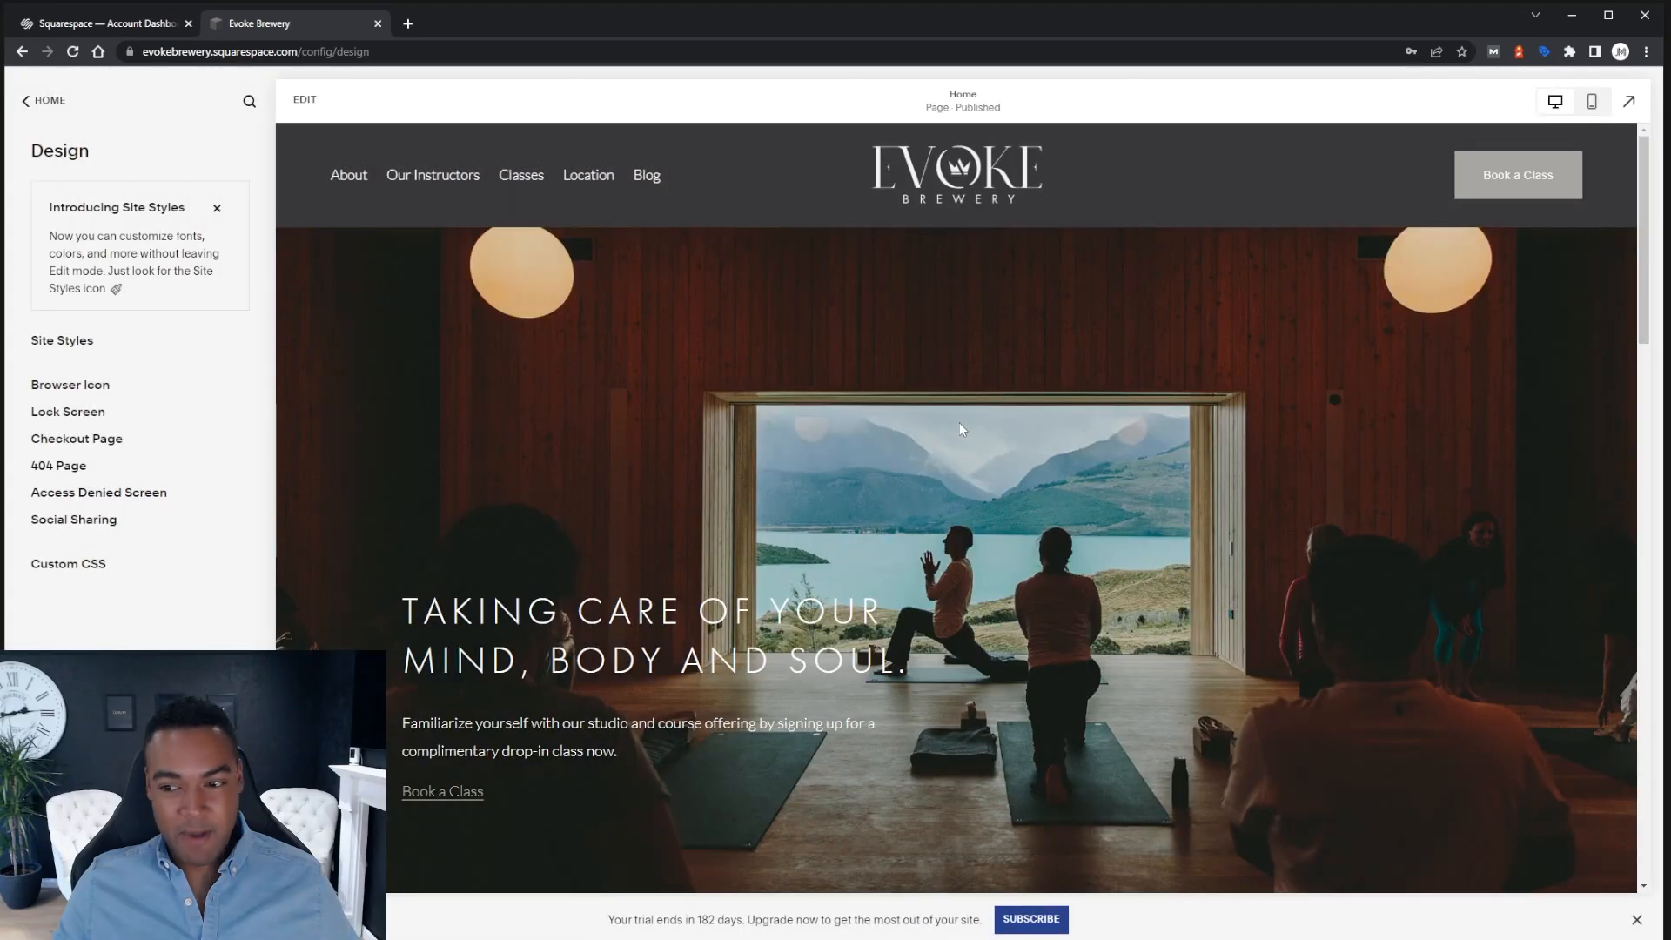
Review the home page's header, hero, class, philosophy and newsletter sections with the restored styles, and return to the main site menu
scroll(1001, 370, "down", 3)
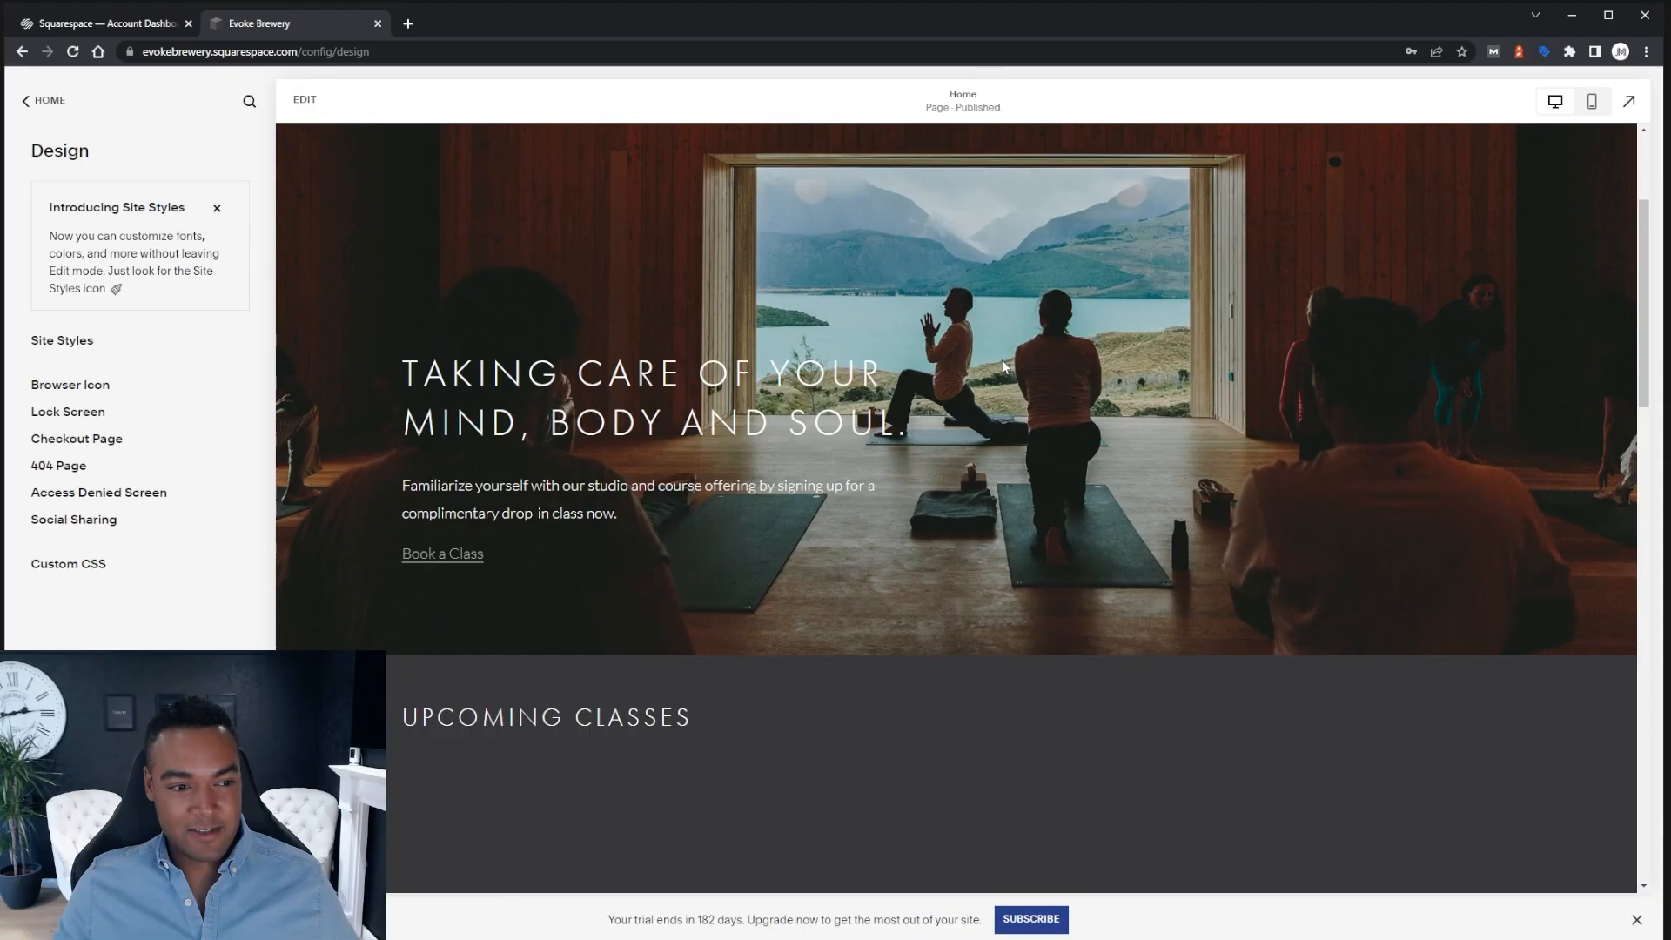
scroll(1003, 366, "up", 3)
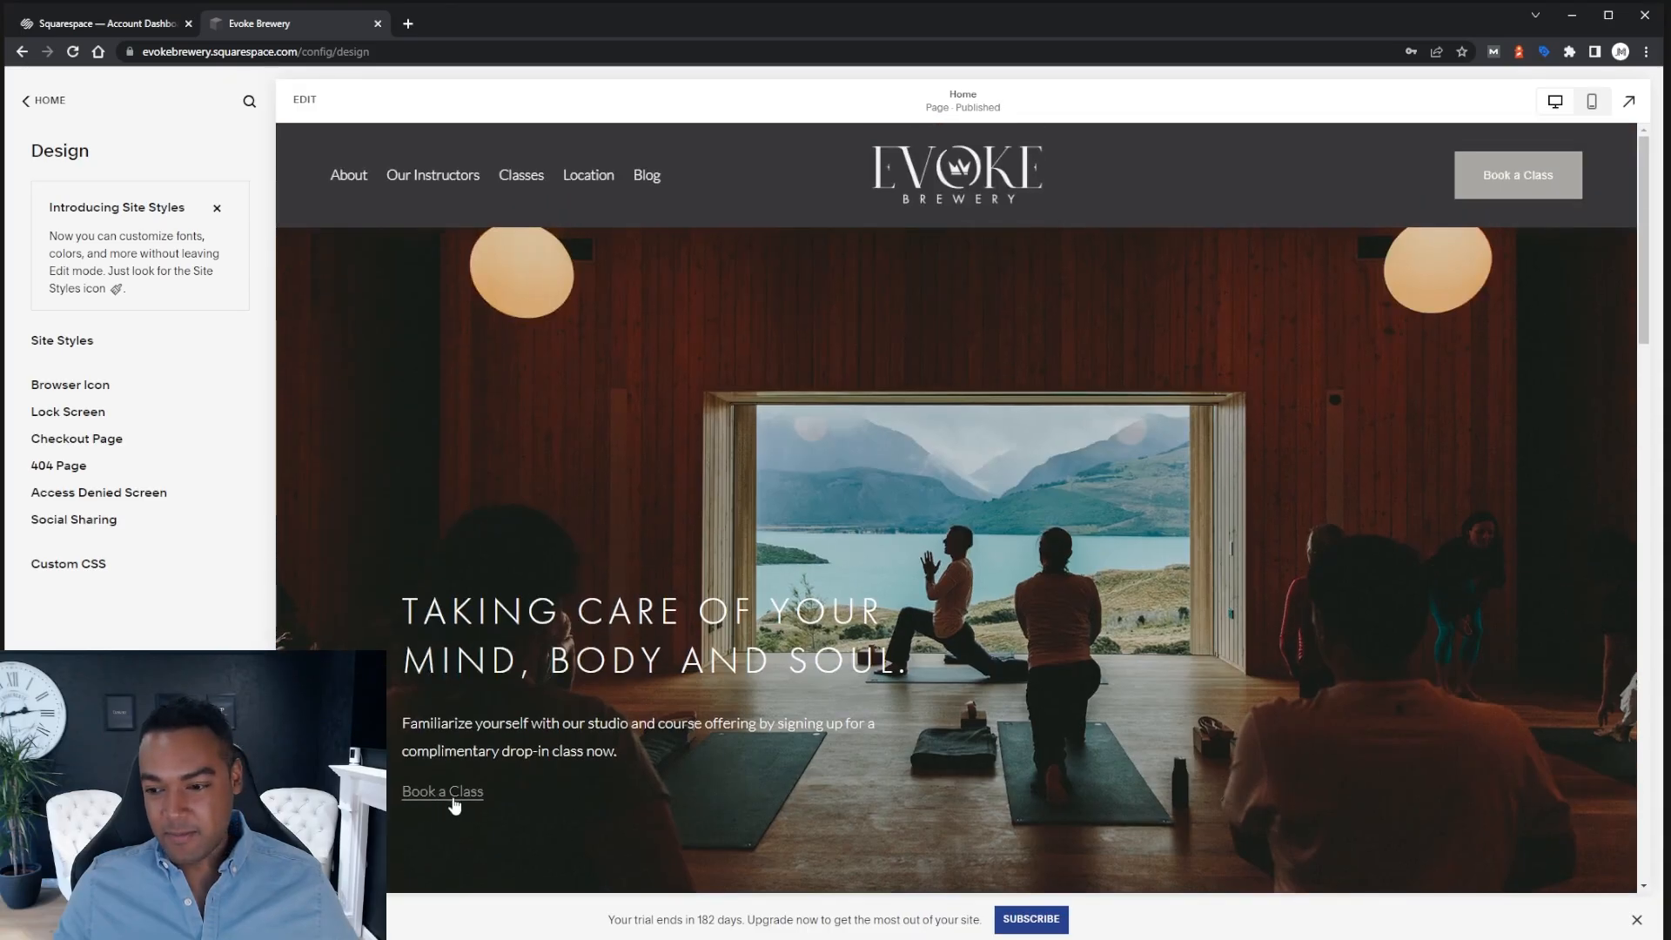
scroll(946, 561, "down", 5)
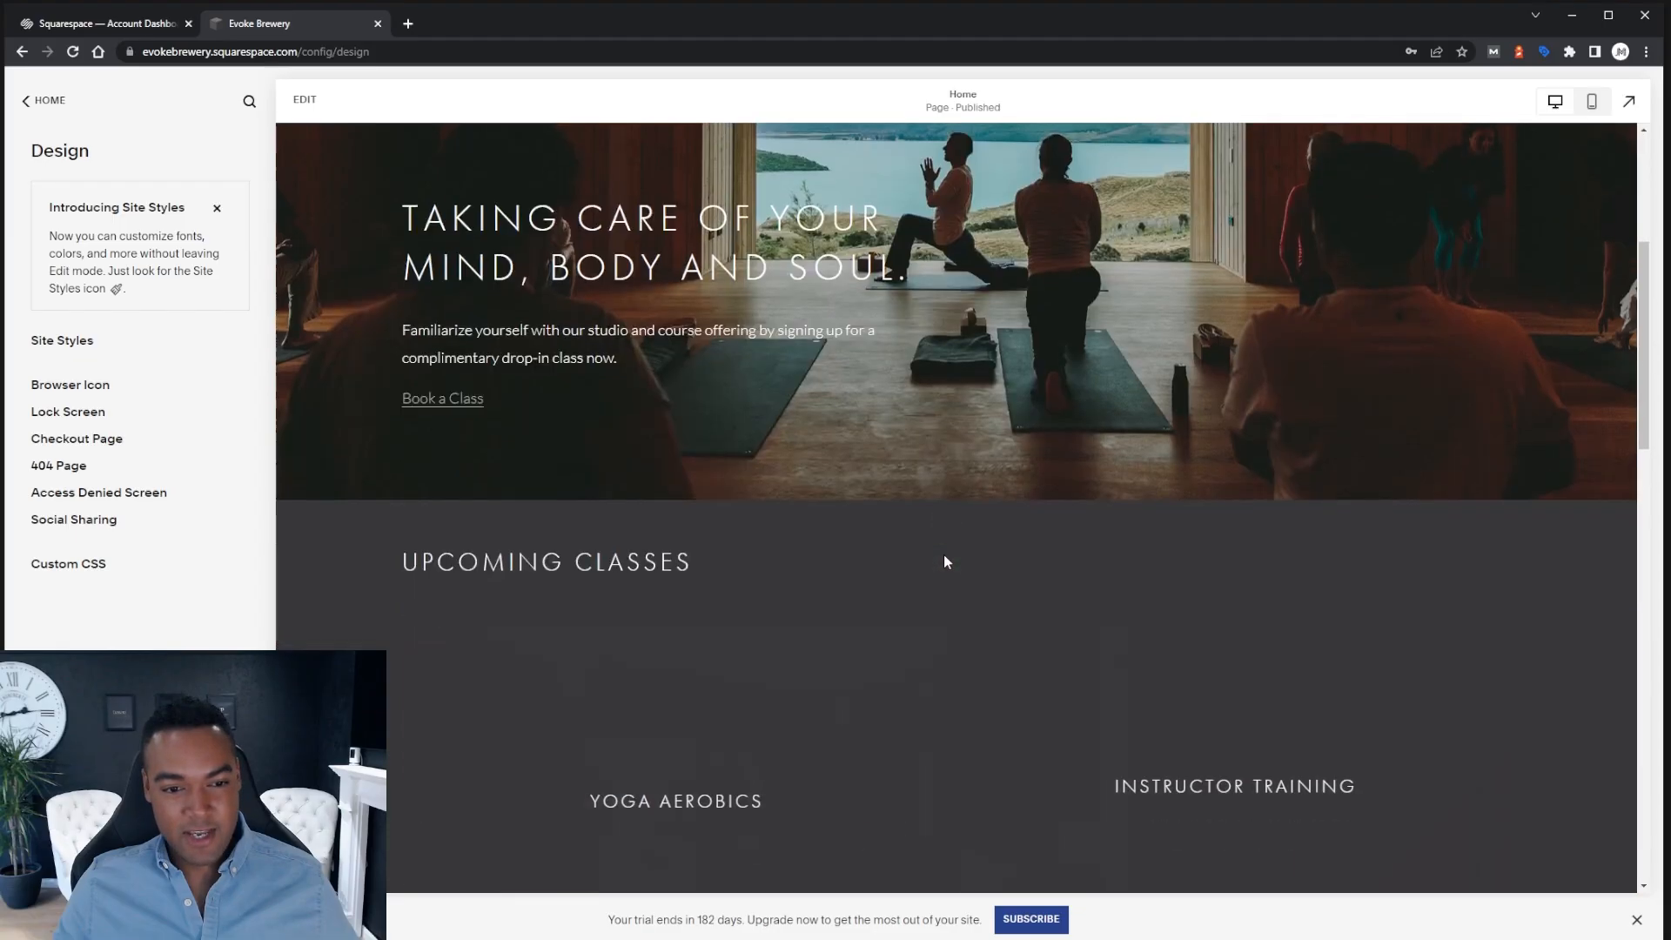
scroll(946, 561, "down", 10)
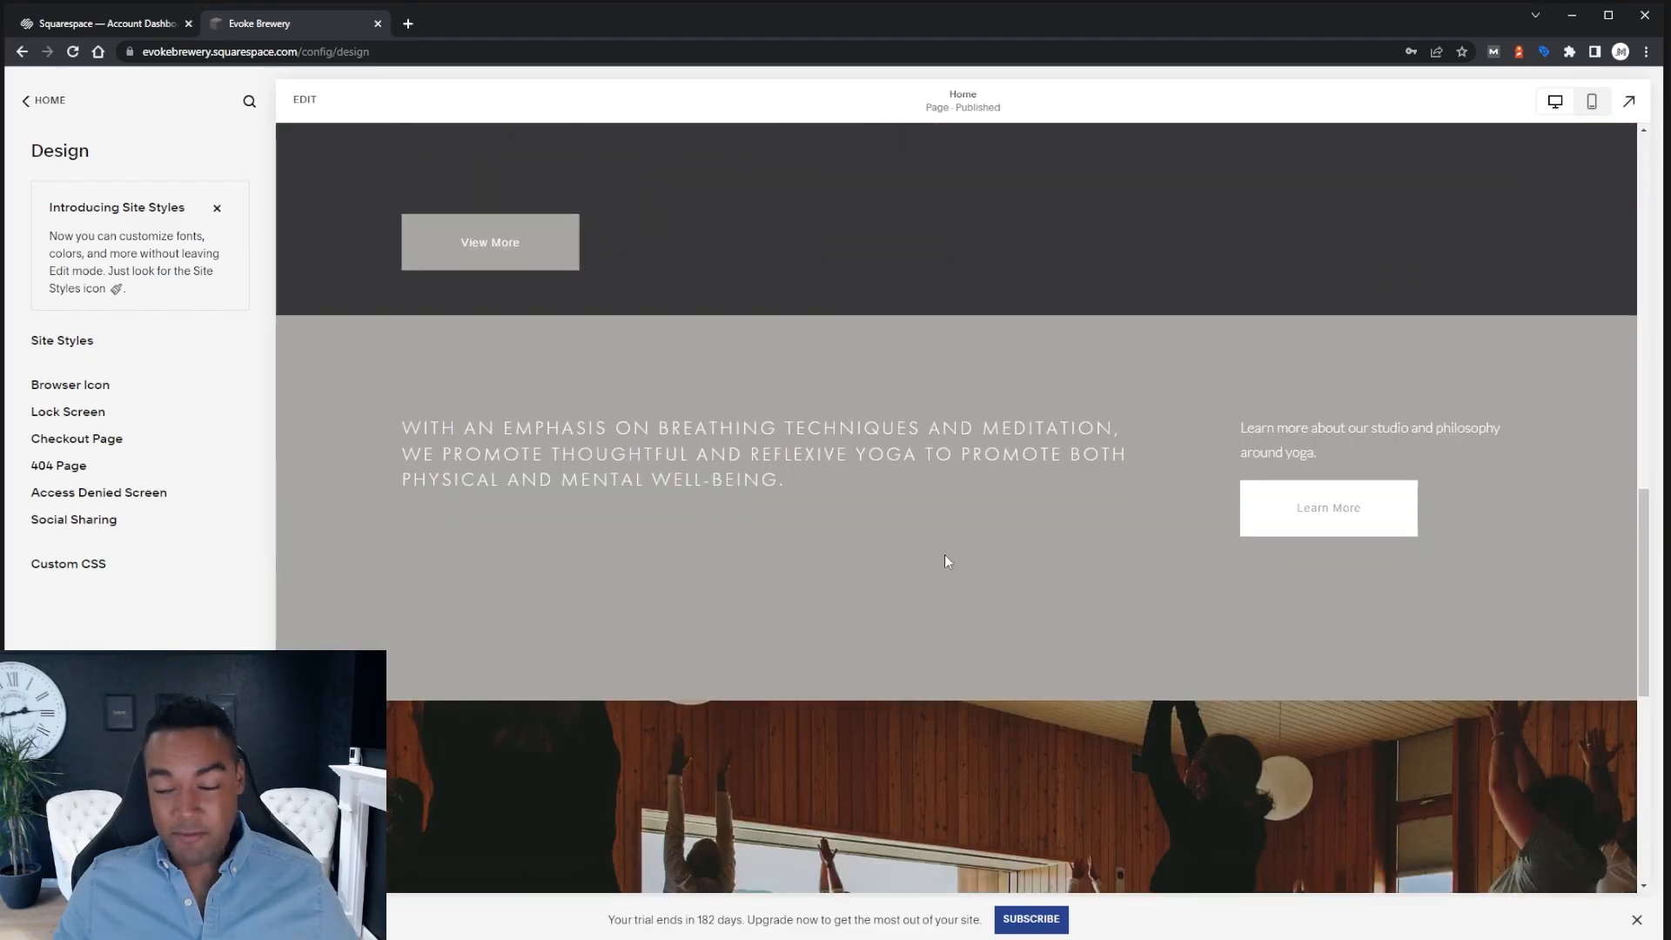
scroll(945, 557, "down", 8)
scroll(947, 559, "up", 7)
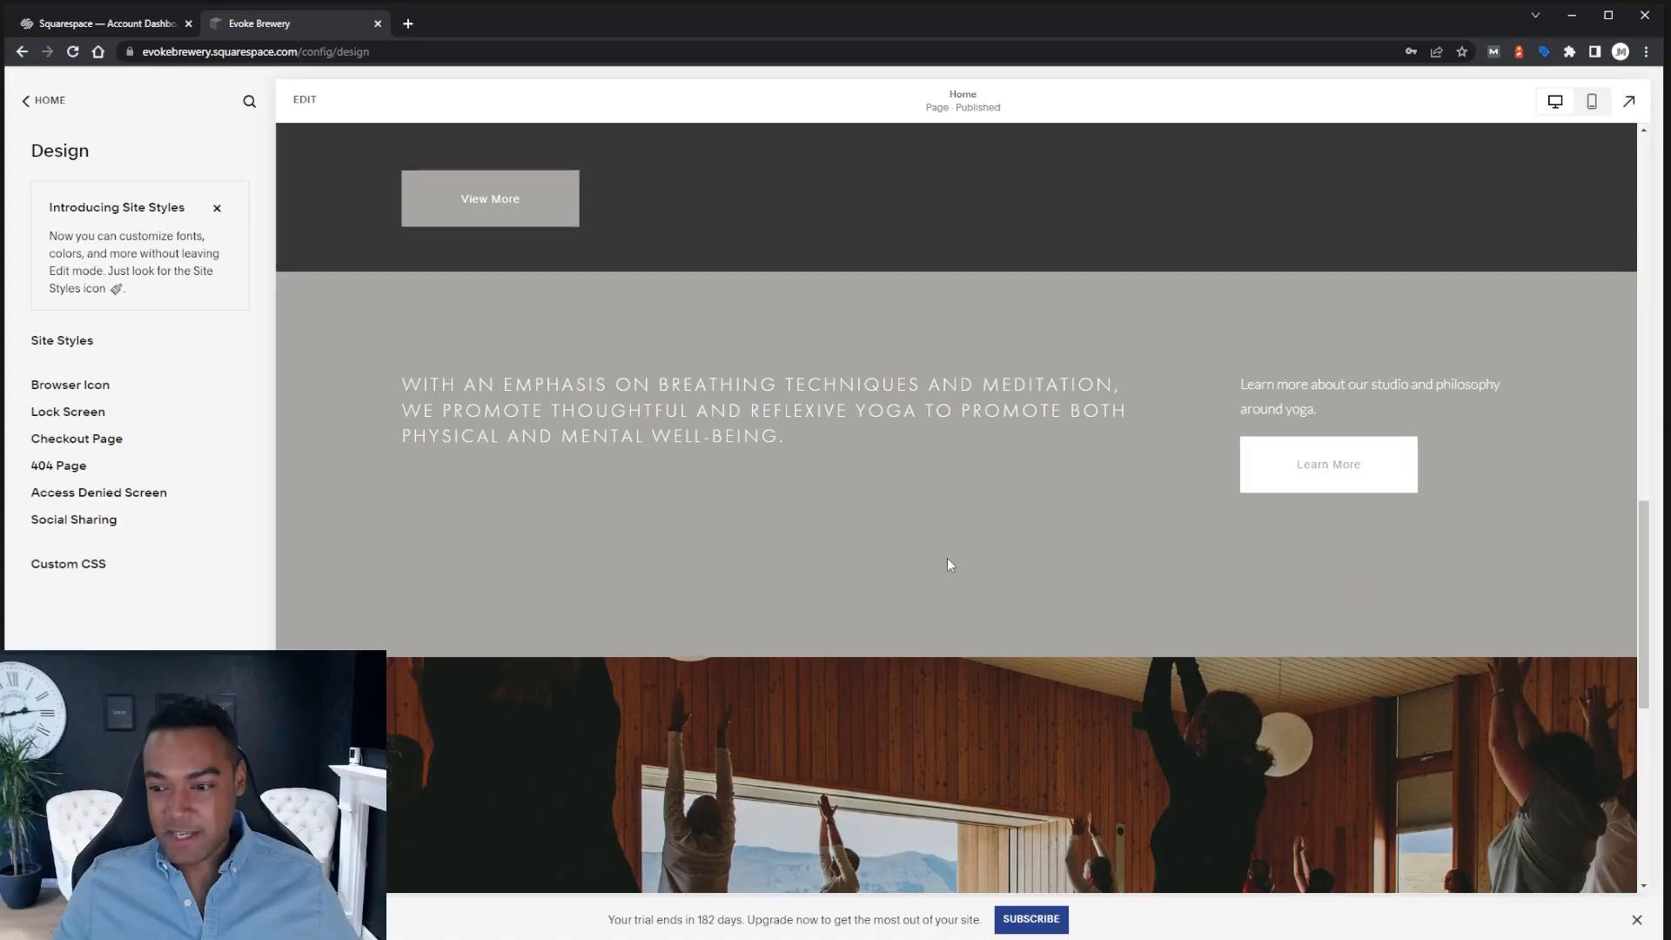
scroll(947, 561, "up", 15)
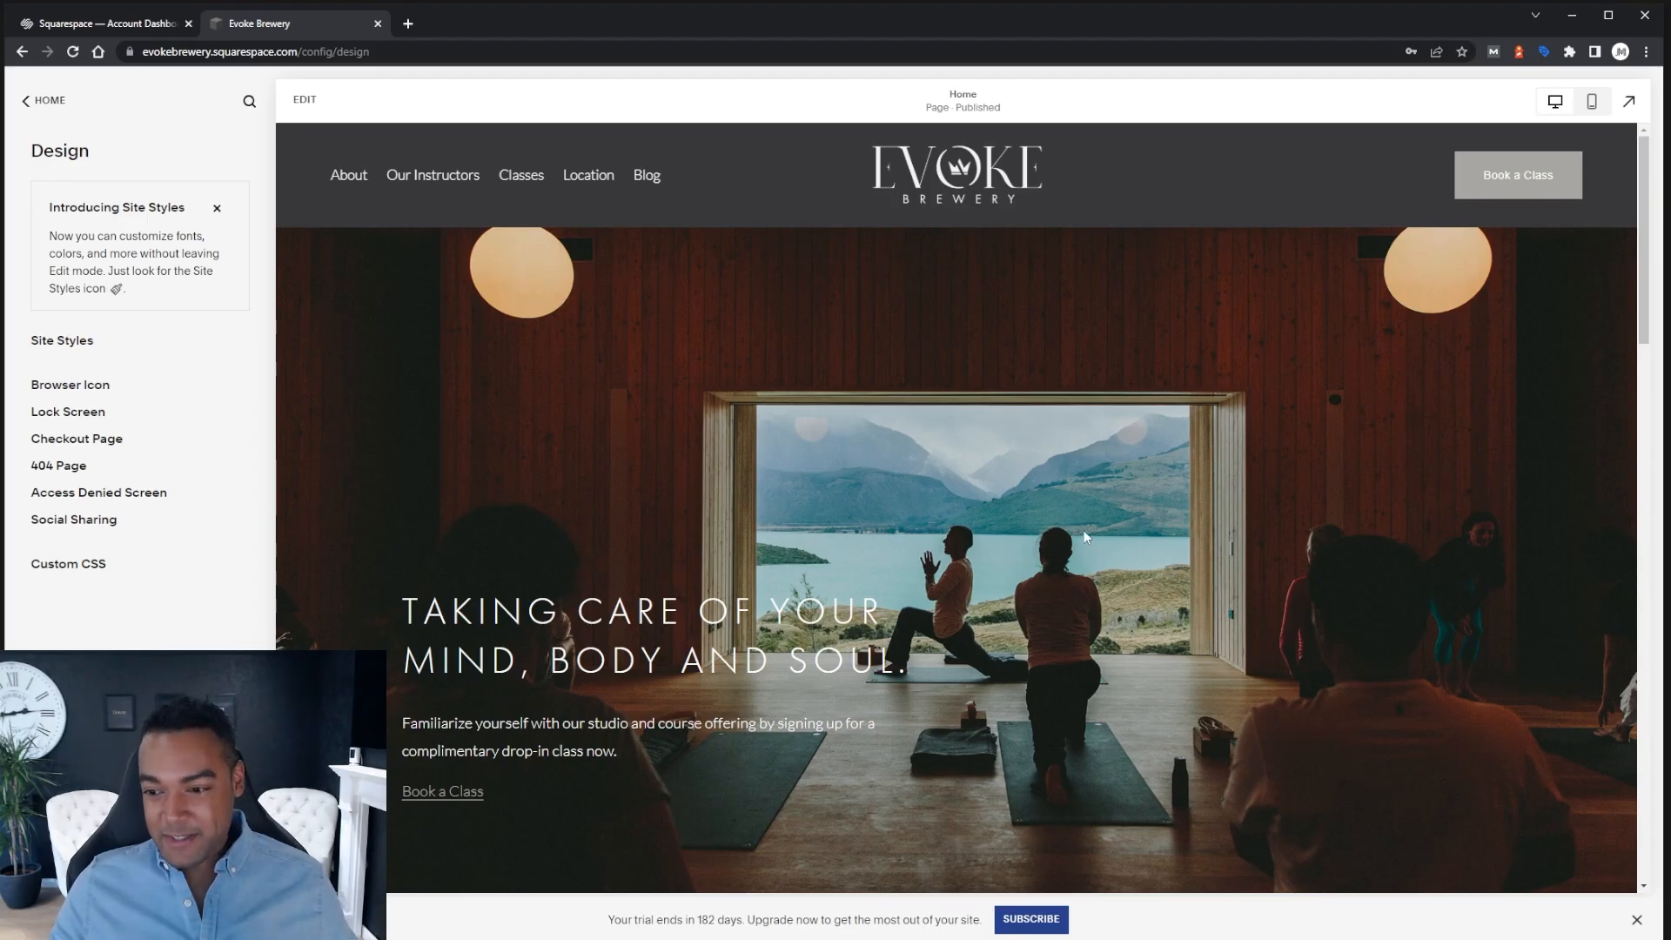
scroll(1084, 537, "down", 3)
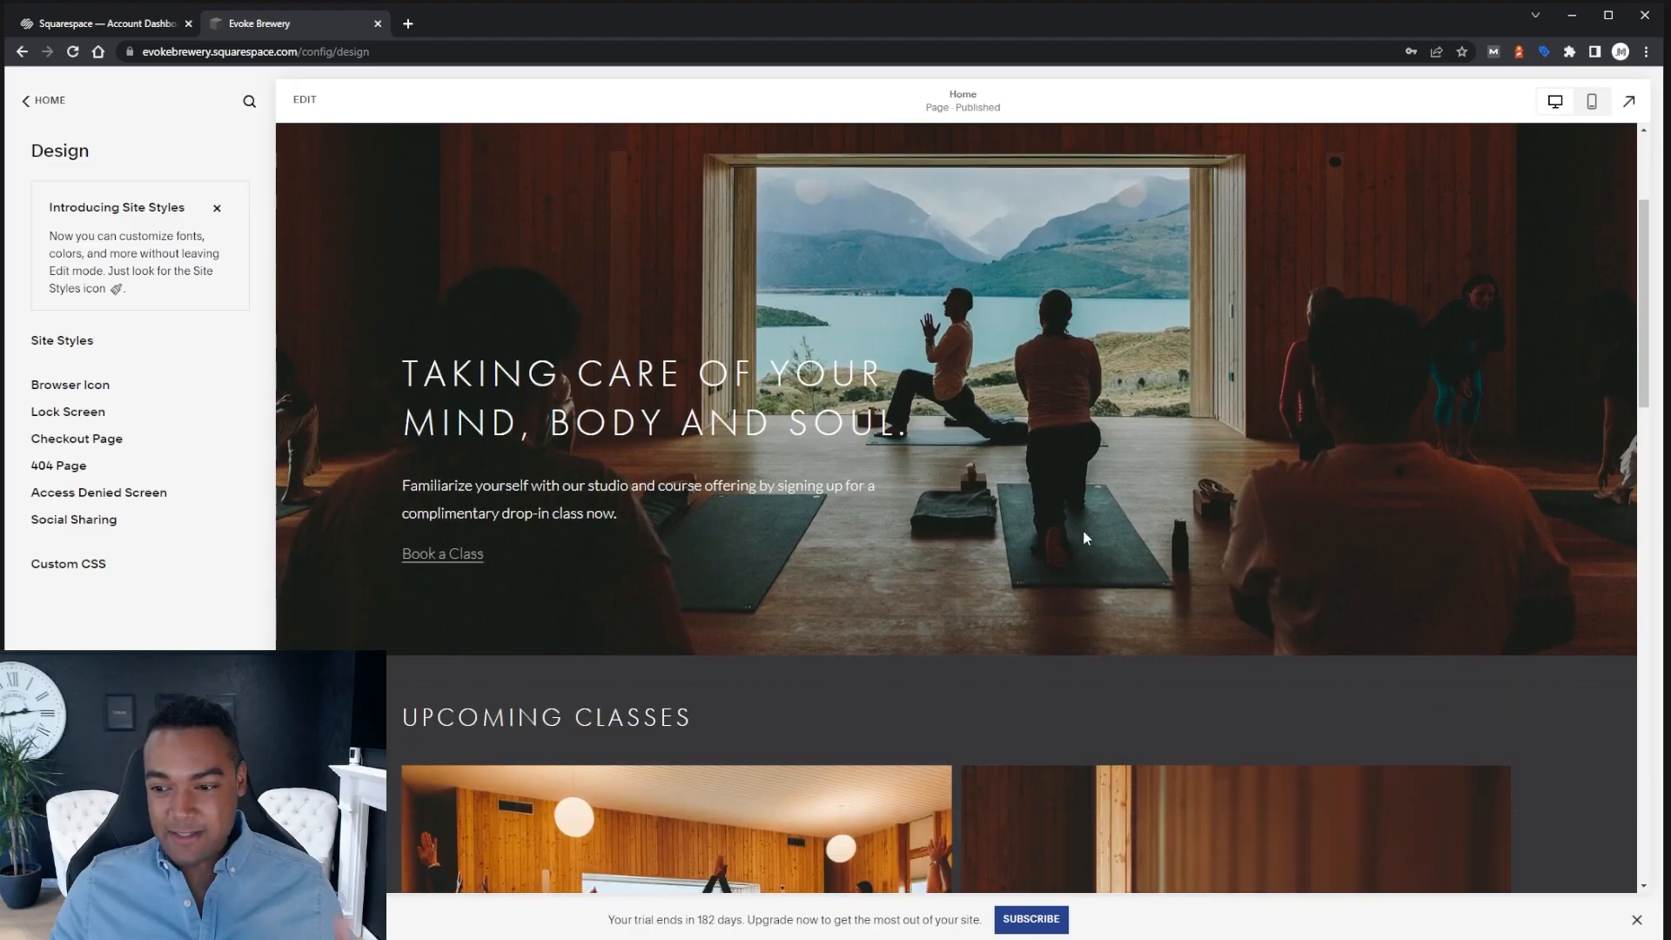
scroll(1084, 537, "down", 5)
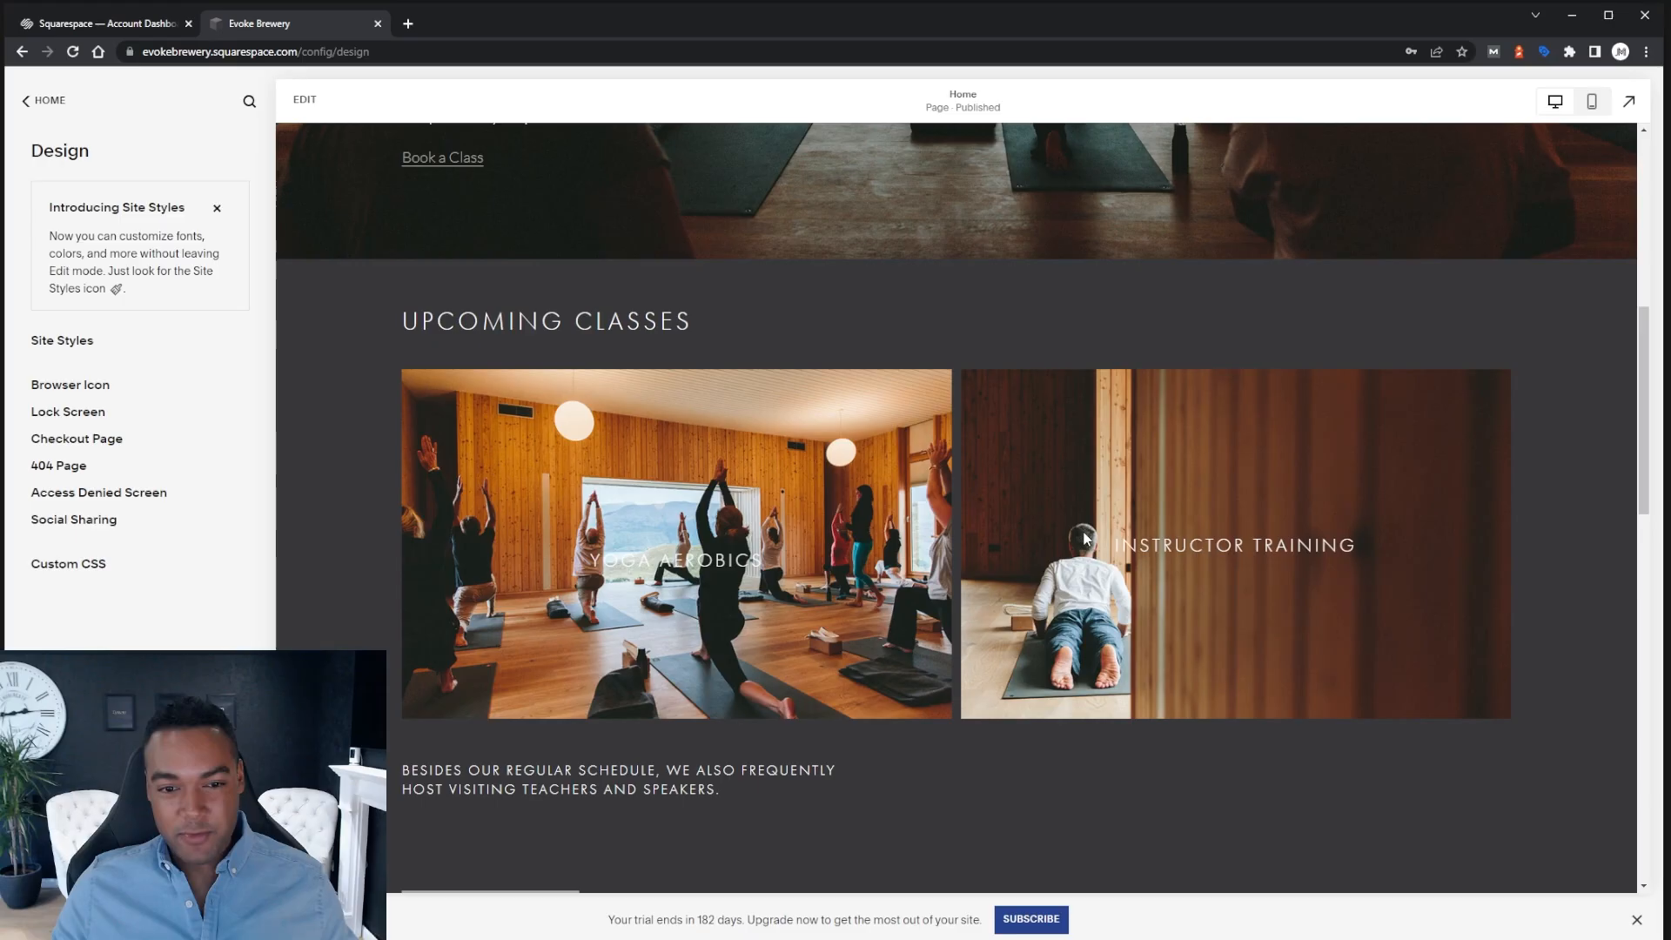
scroll(896, 568, "up", 8)
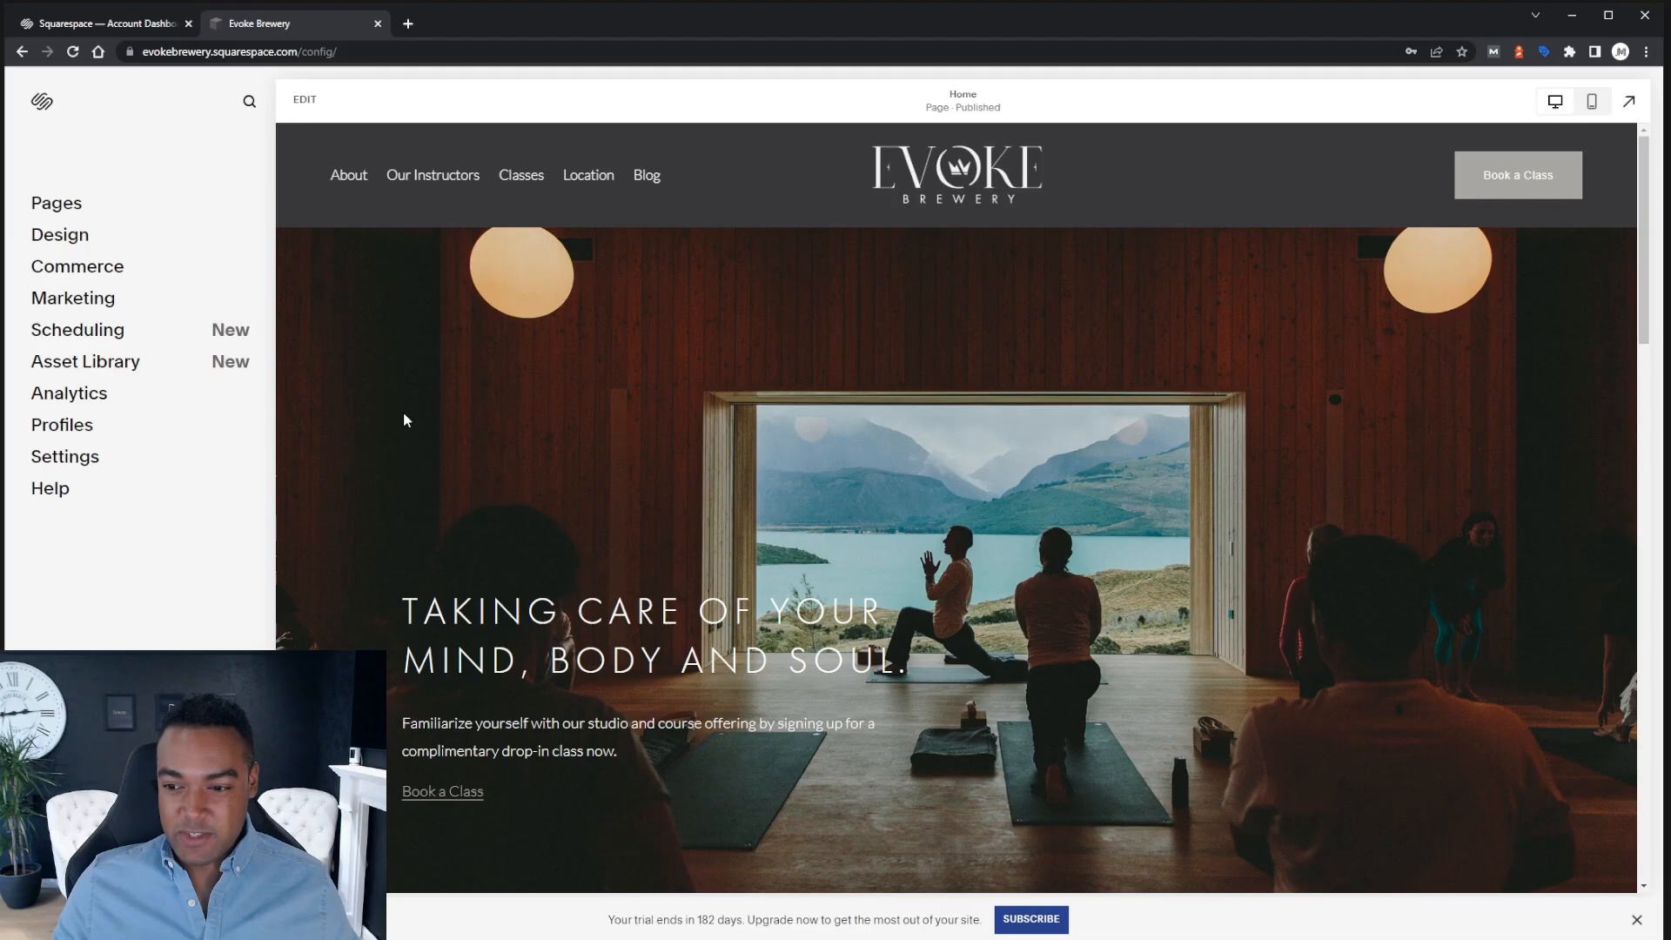
Open the list of site pages and look over the lower sections of the home page
scroll(420, 397, "down", 3)
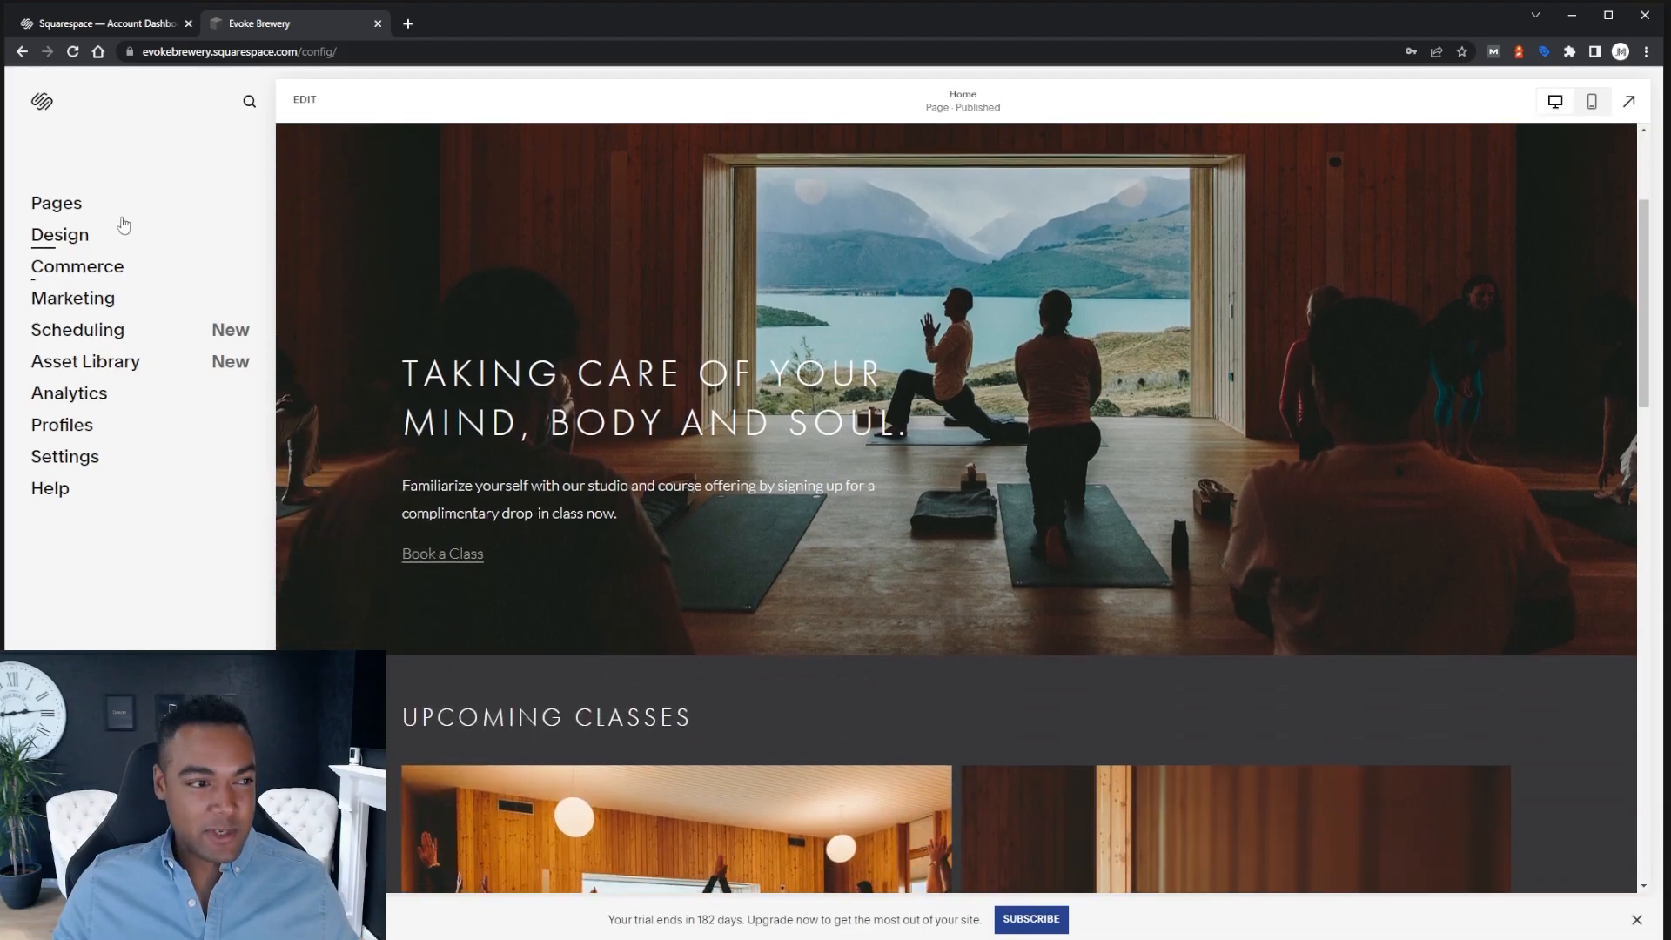
left_click(48, 206)
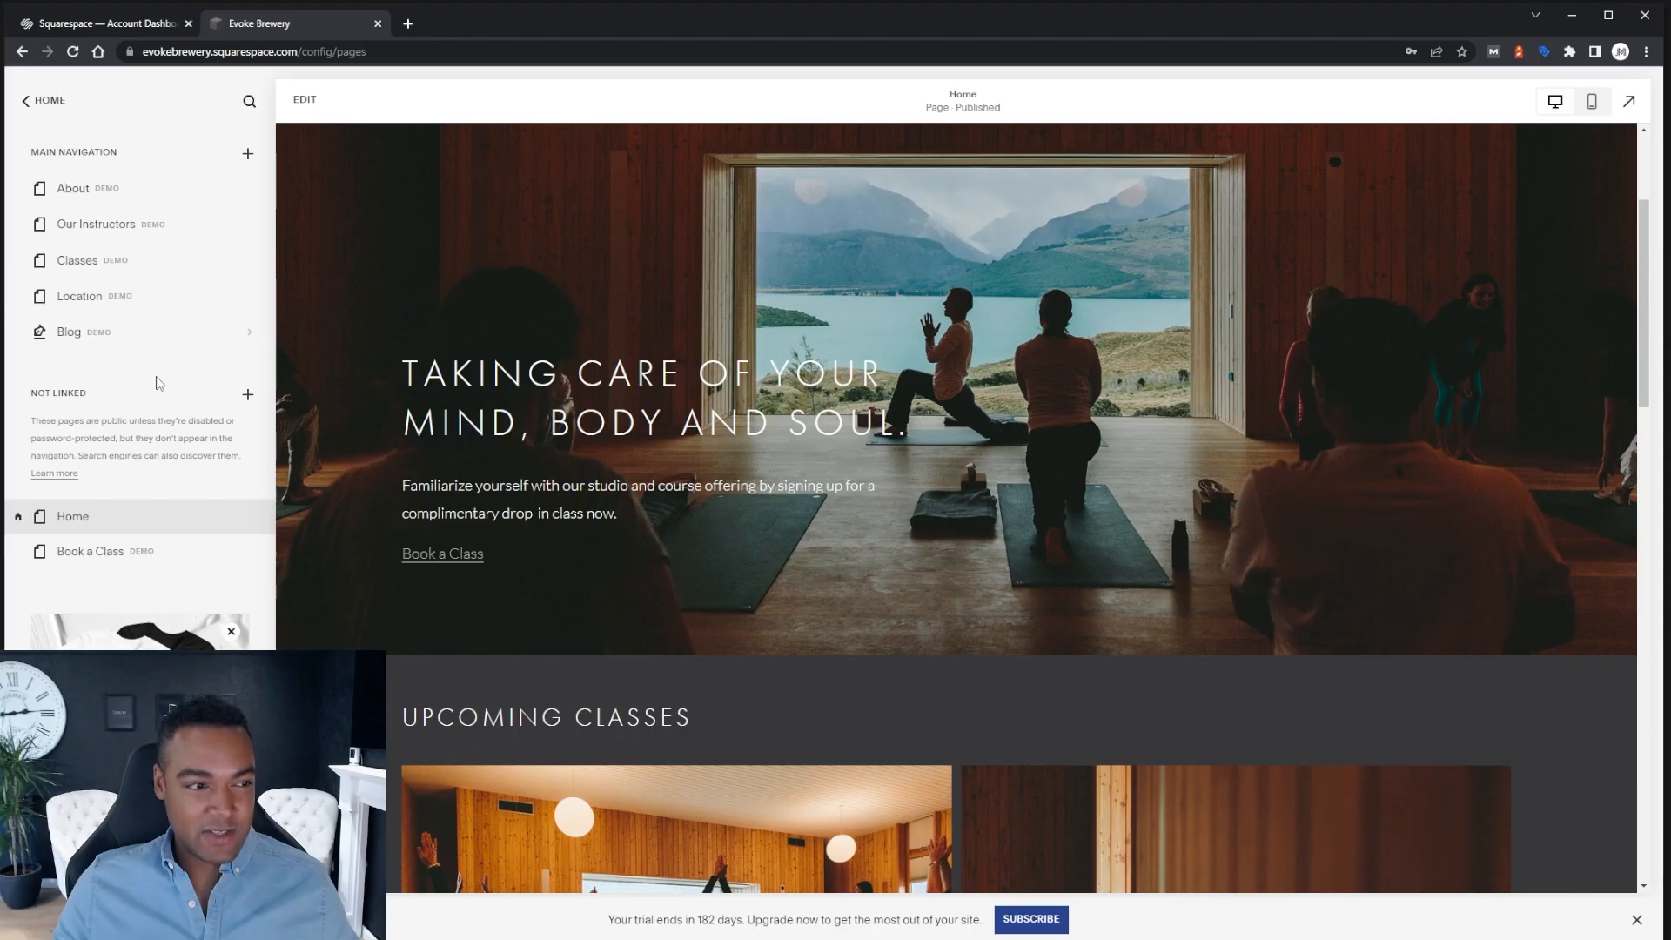
scroll(559, 451, "down", 12)
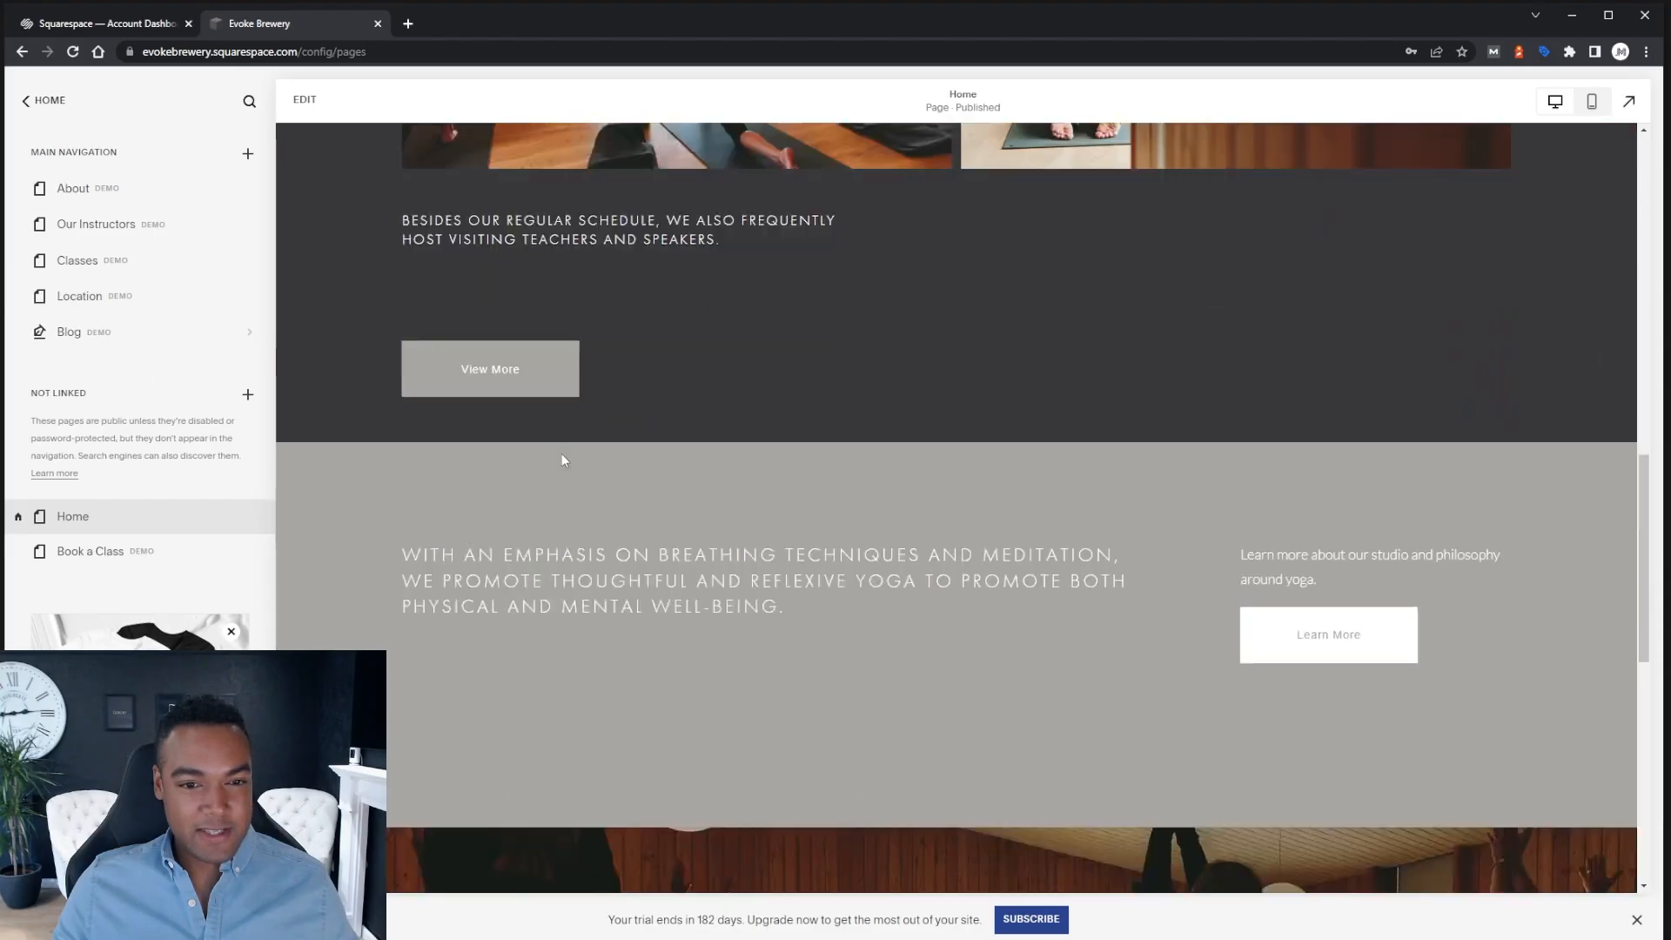